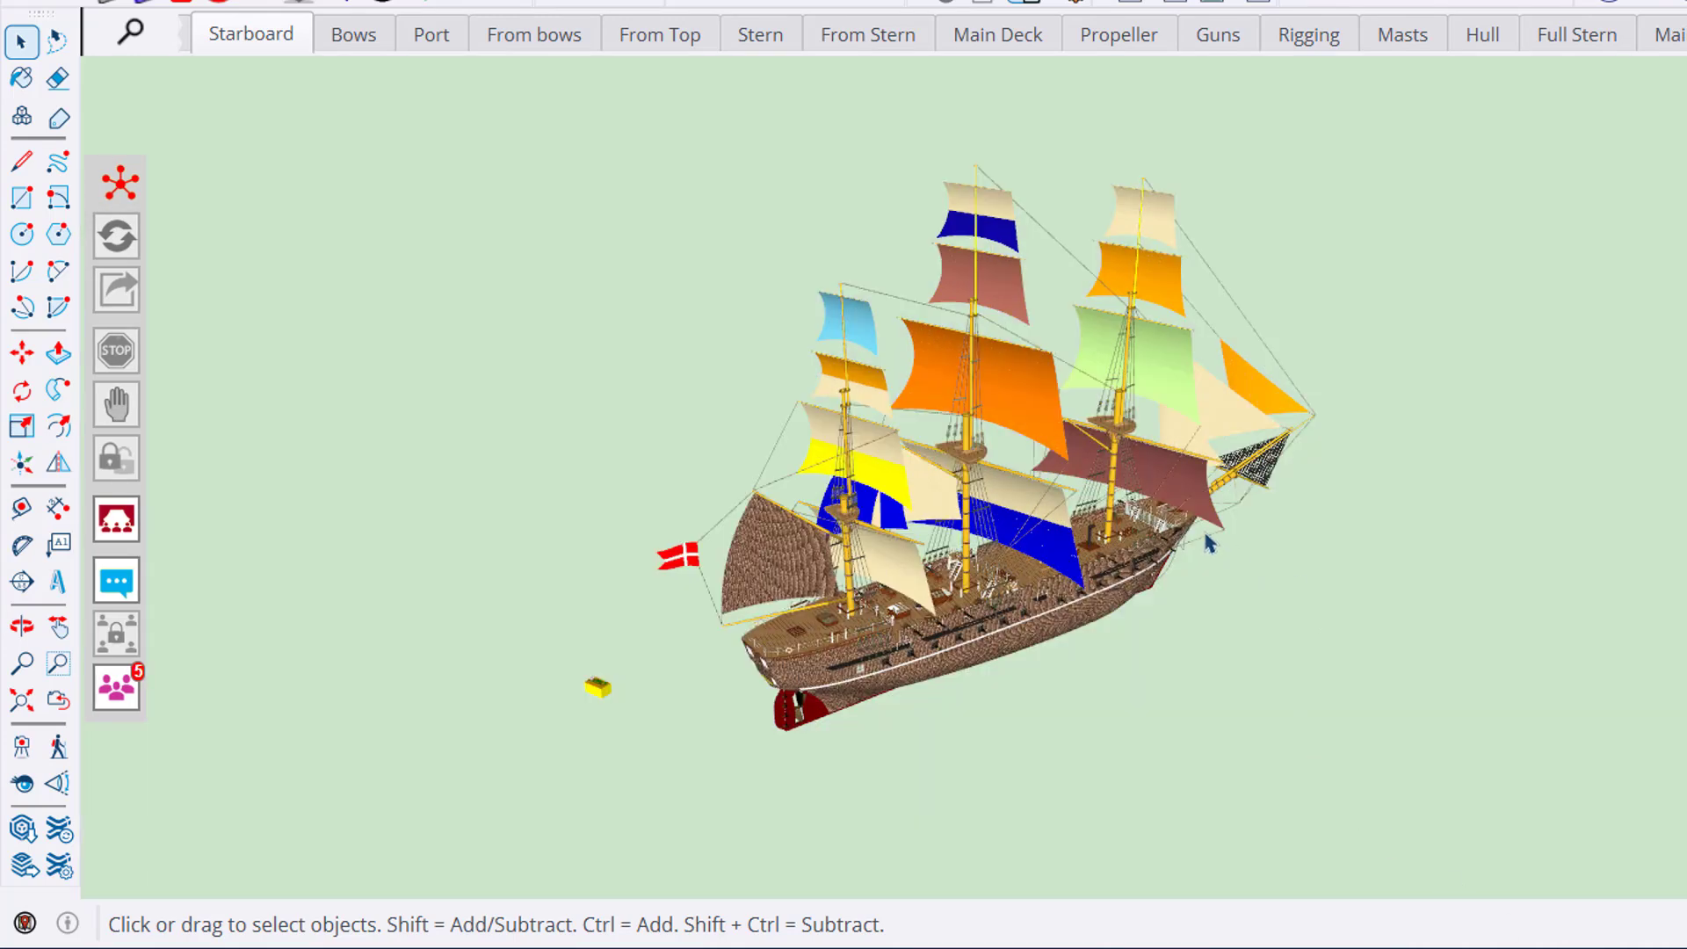
- Paint the large central sail and the topmost right-mast sail yellow with ThruPaint
{"action": "scroll", "coordinate": [931, 348], "scroll_direction": "down", "scroll_amount": 2}
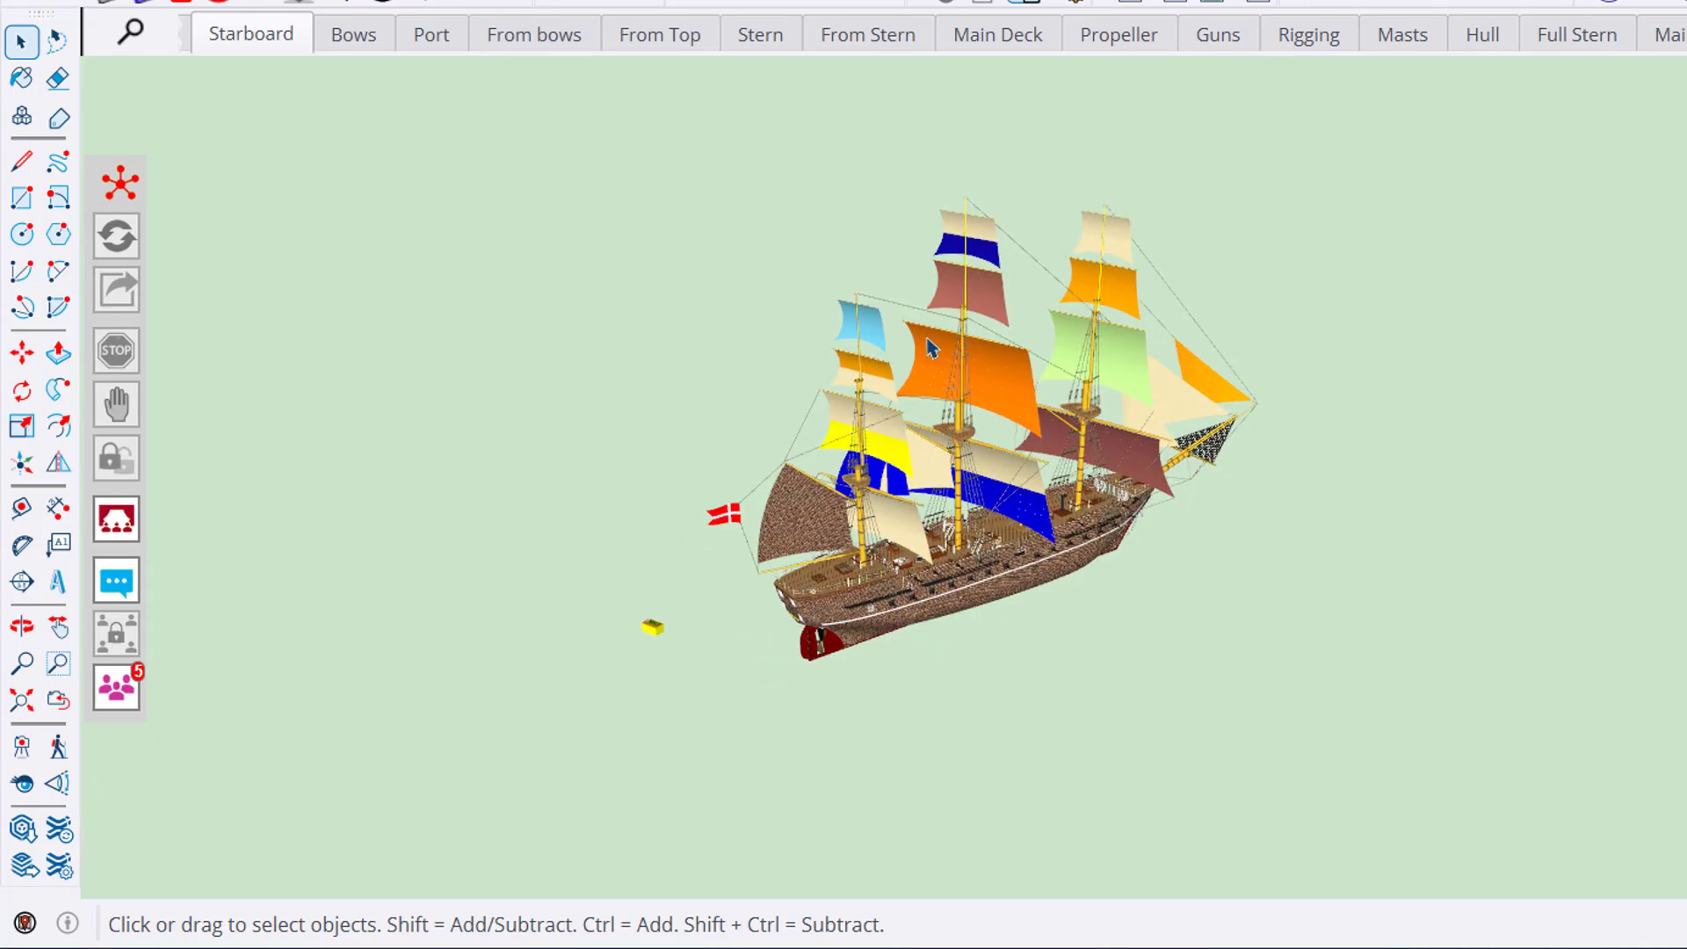
{"action": "scroll", "coordinate": [932, 348], "scroll_direction": "up", "scroll_amount": 2}
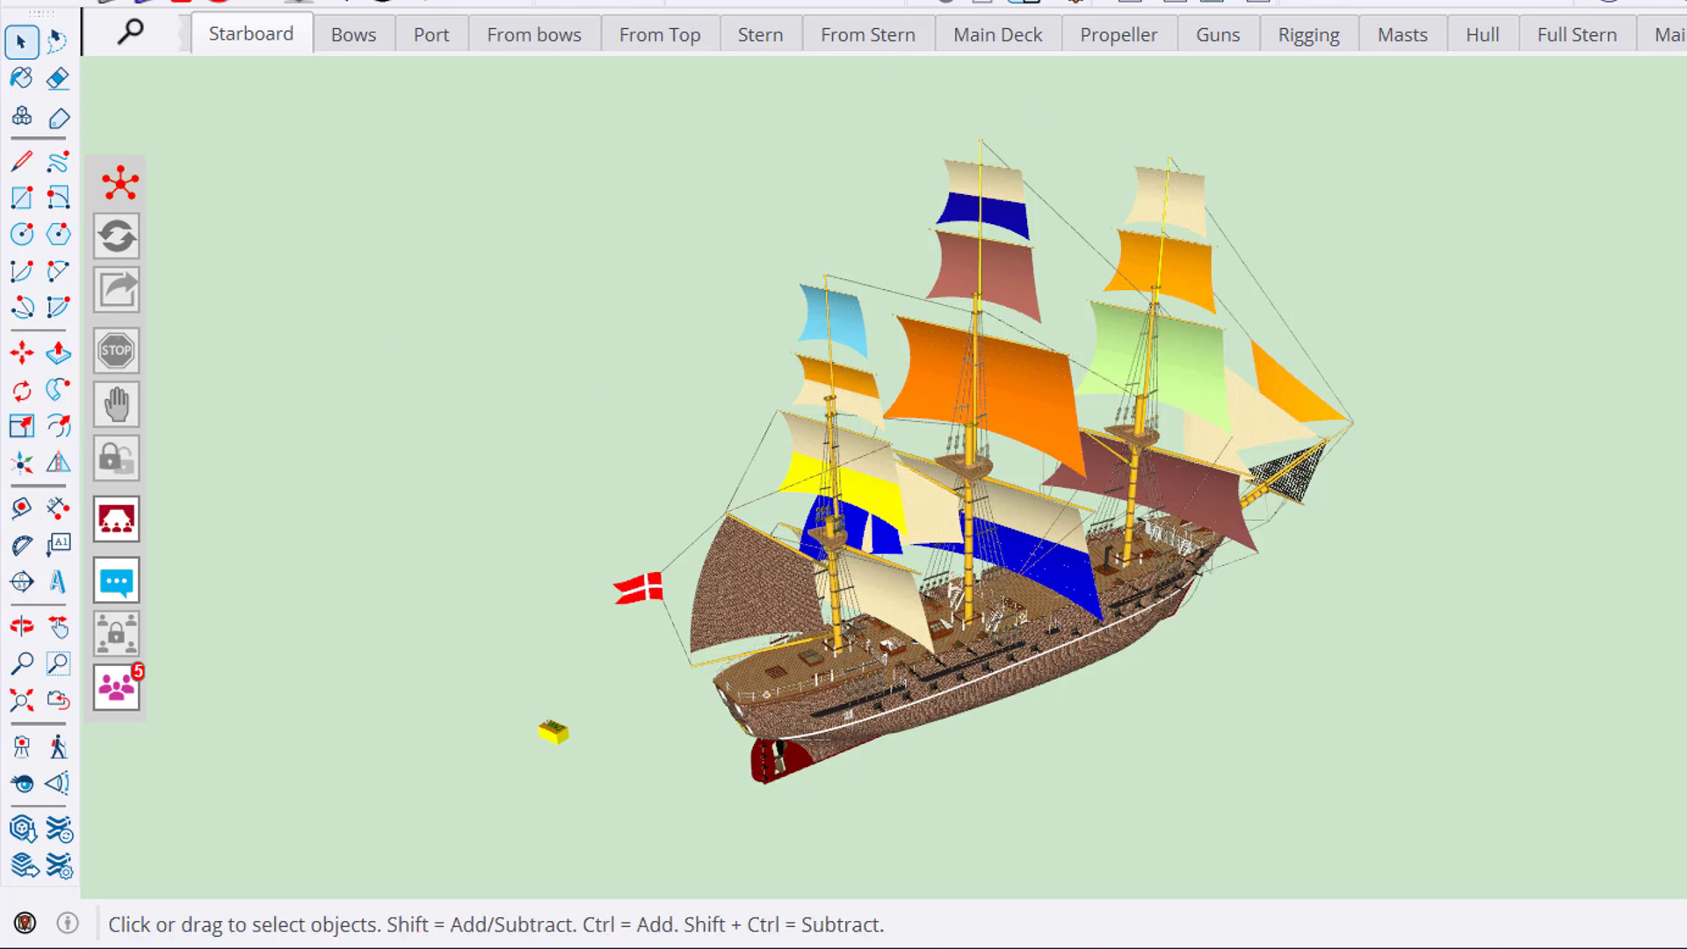
{"action": "left_click", "coordinate": [22, 78]}
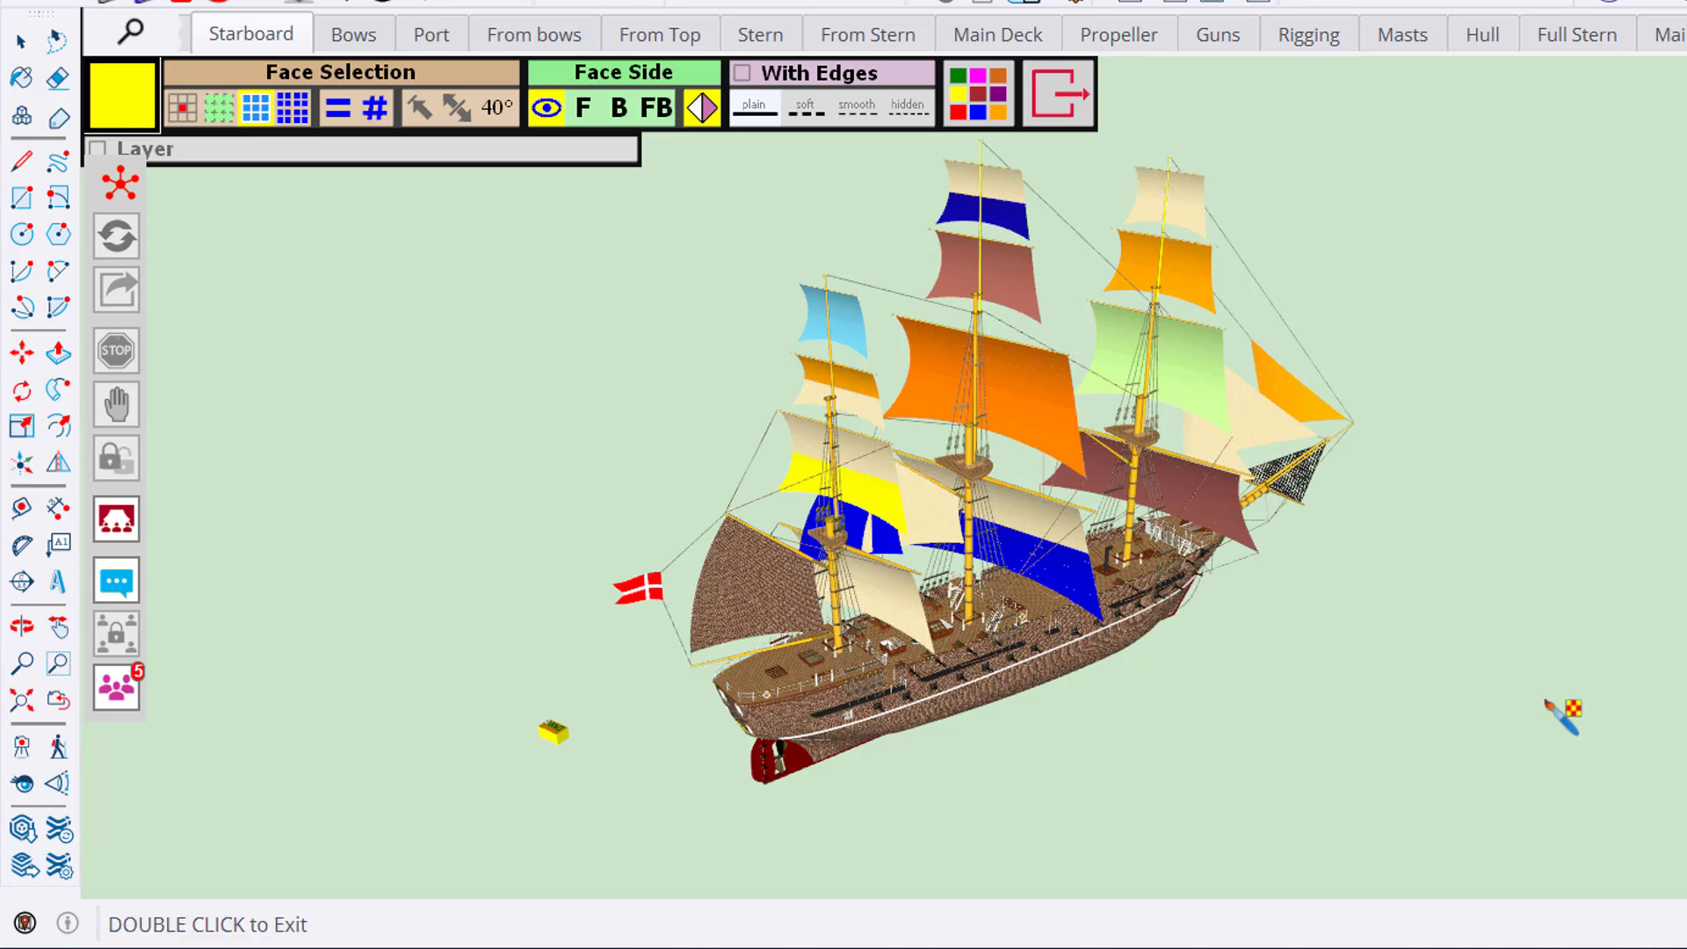
{"action": "left_click", "coordinate": [1057, 406]}
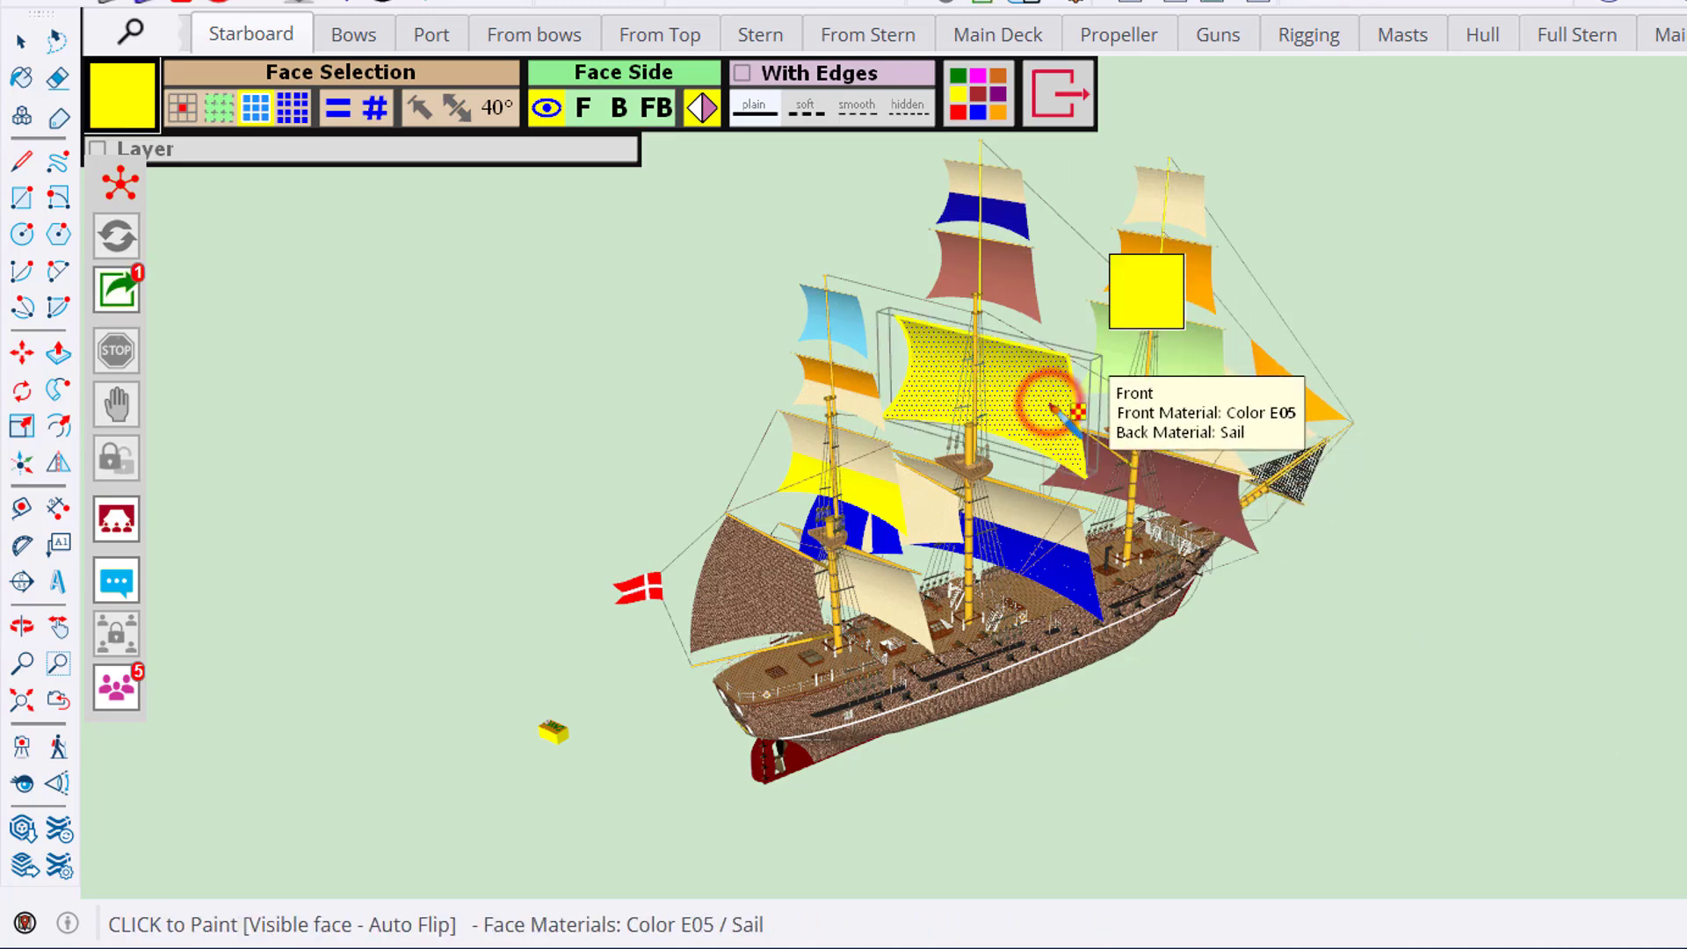
{"action": "left_click", "coordinate": [1182, 208]}
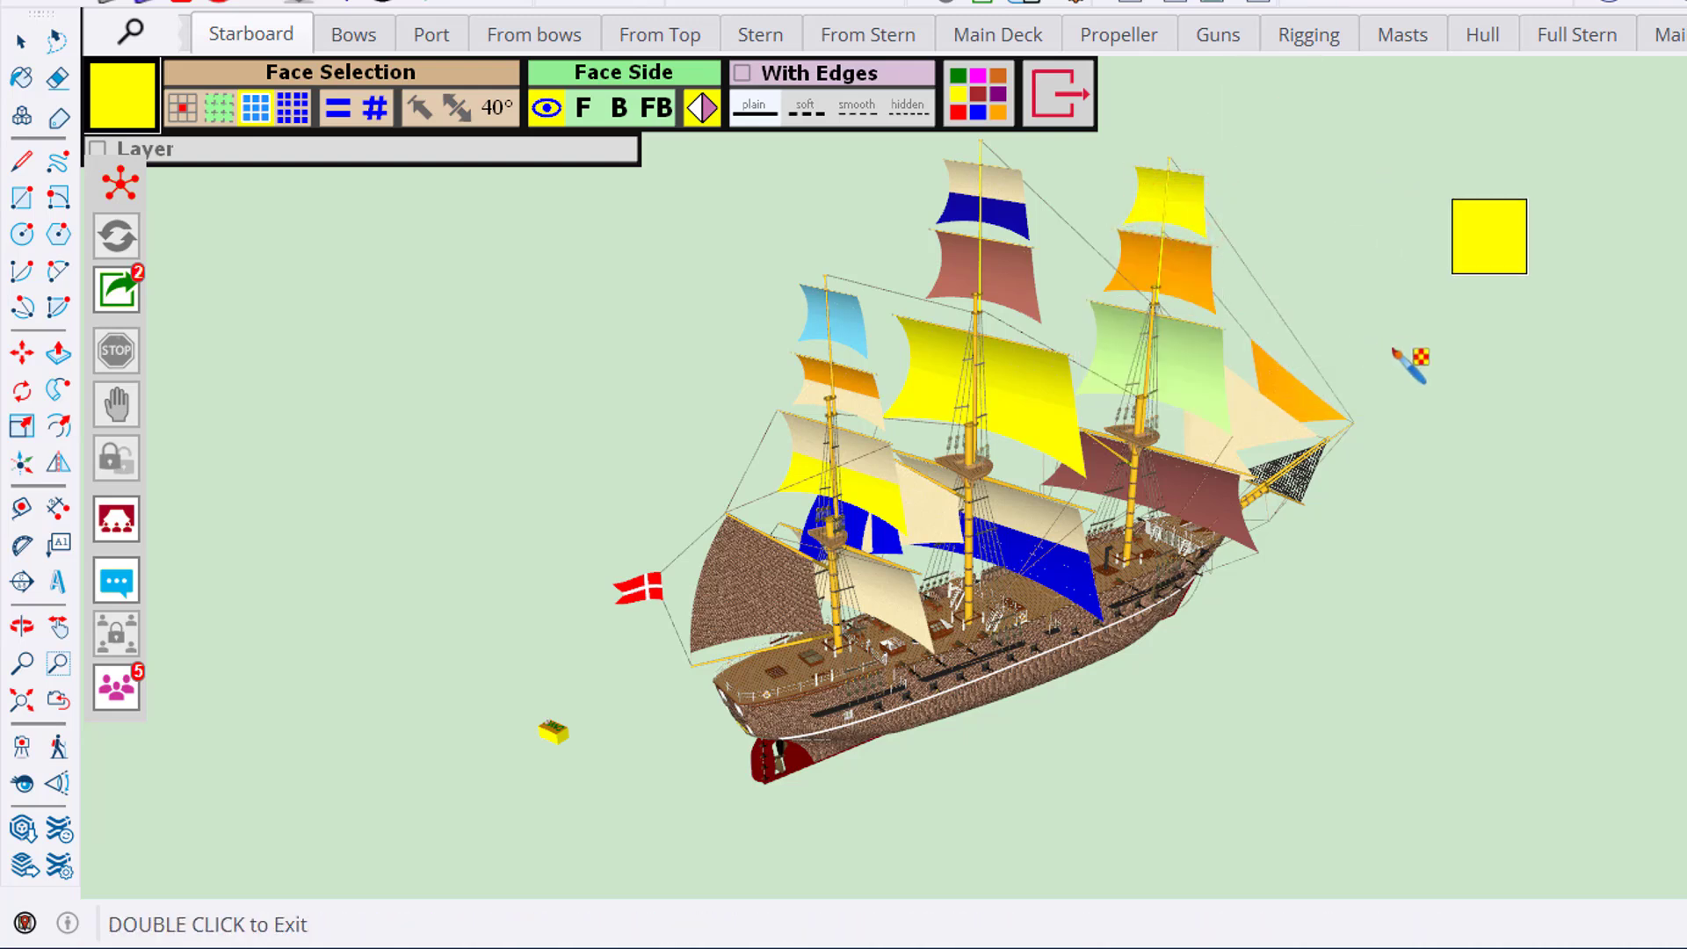
{"action": "left_click", "coordinate": [1058, 104]}
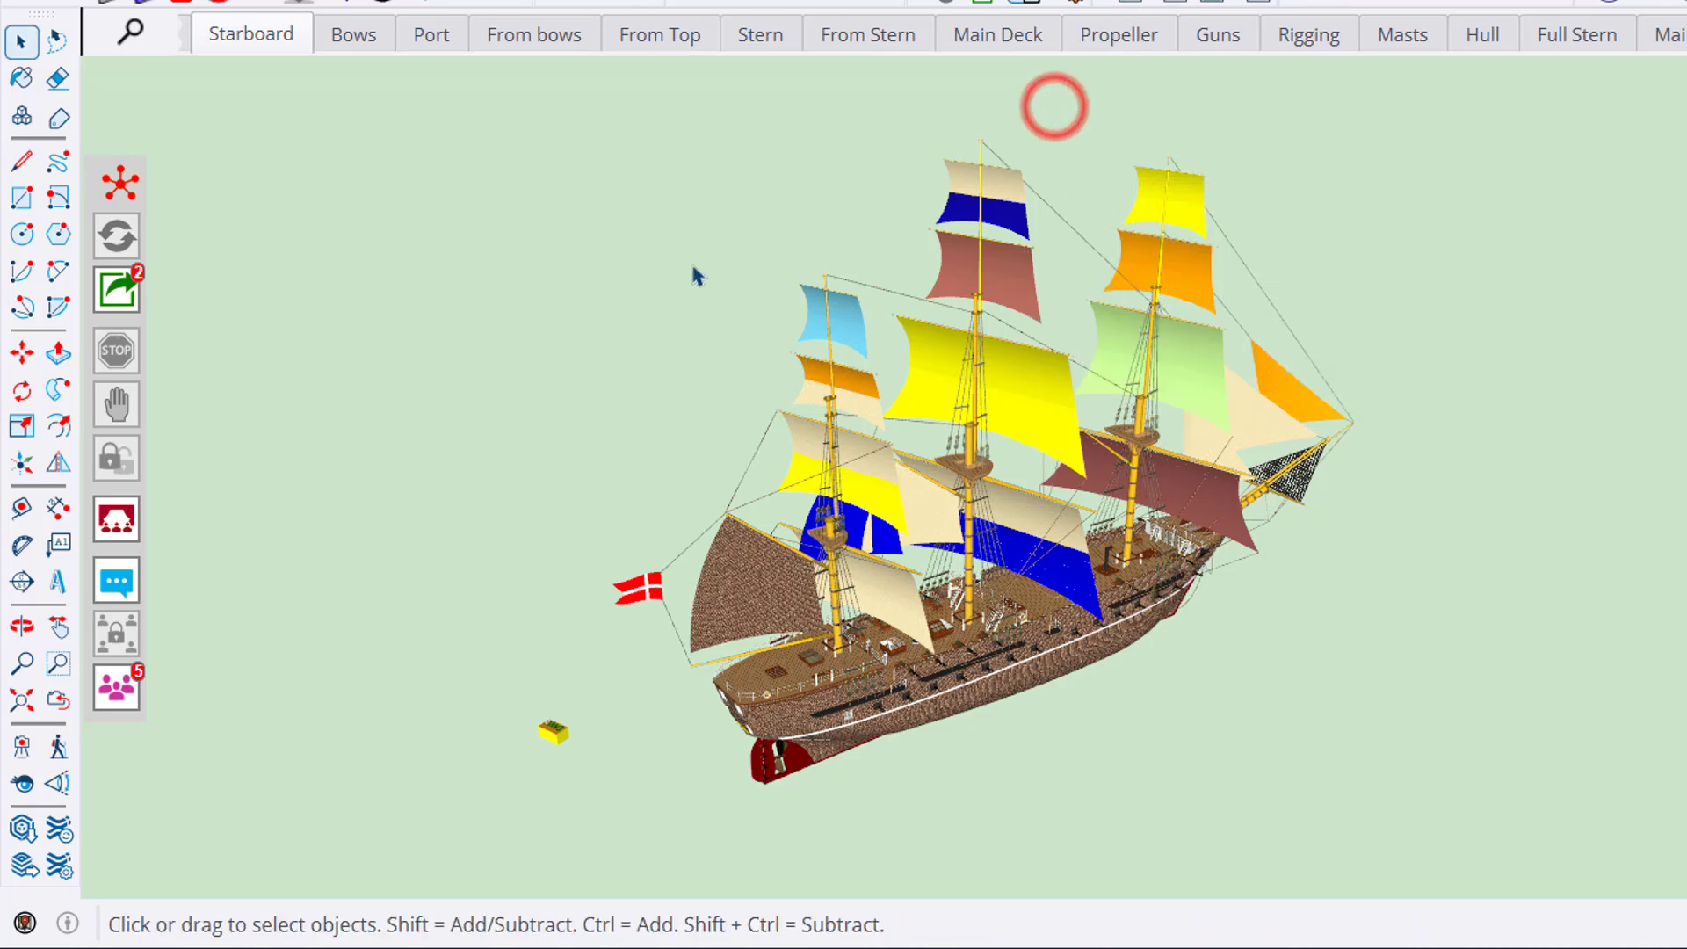
- Publish the two yellow sail changes to the shared Jylland project
{"action": "mouse_move", "coordinate": [131, 305]}
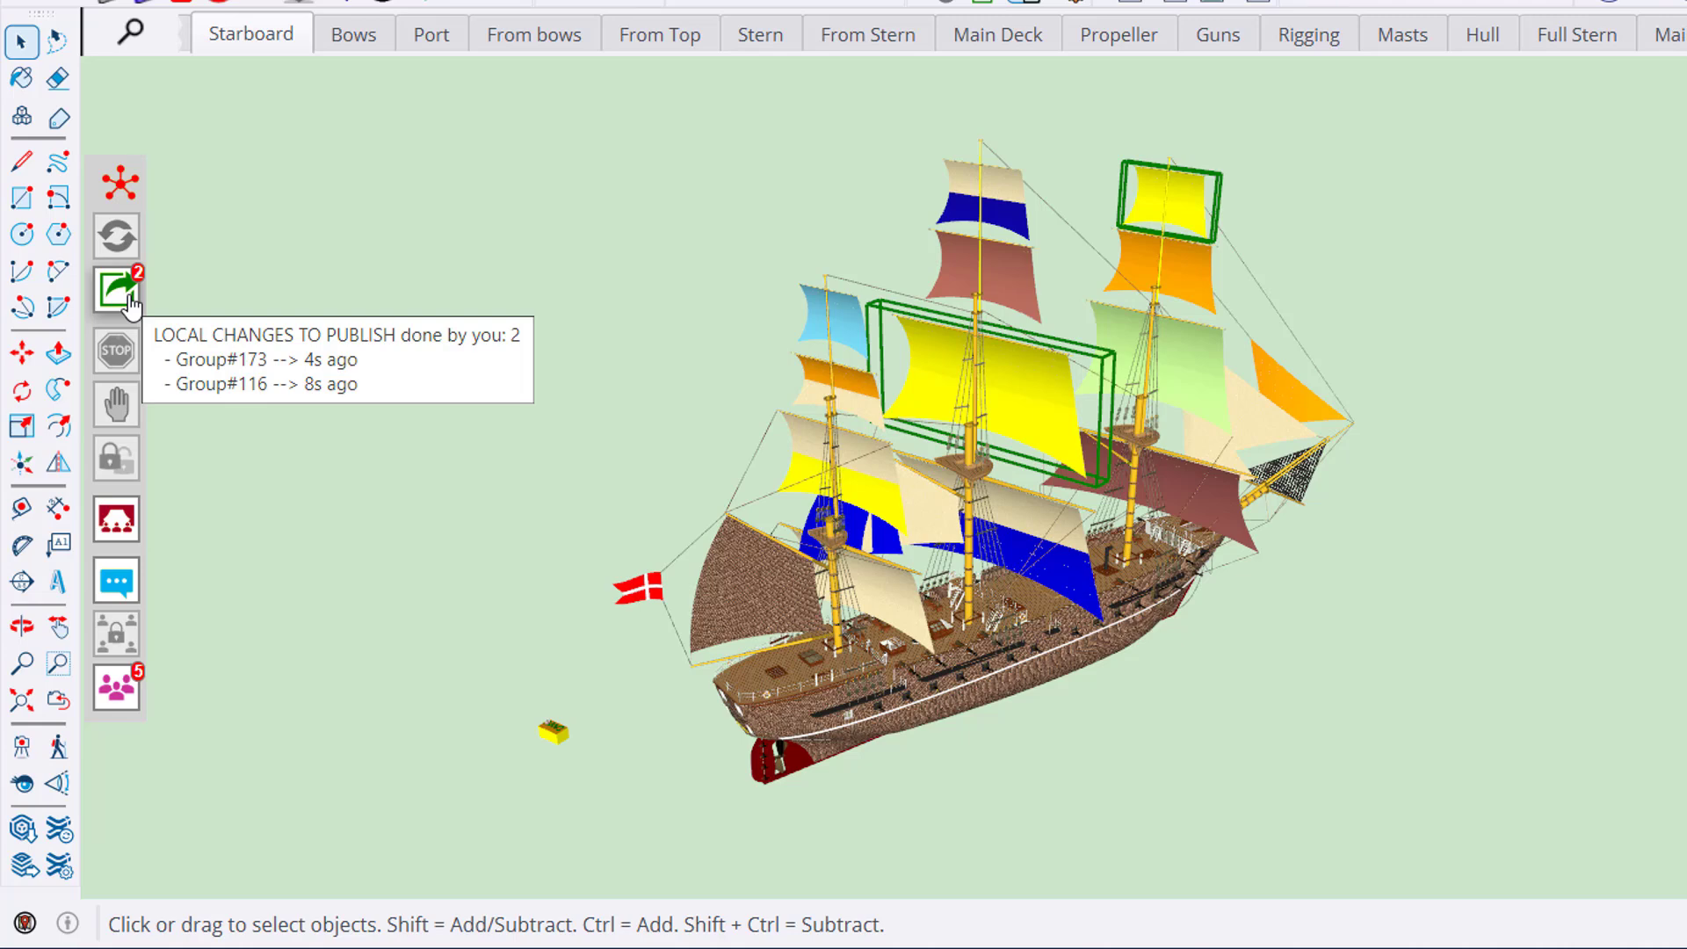
{"action": "left_click", "coordinate": [130, 305]}
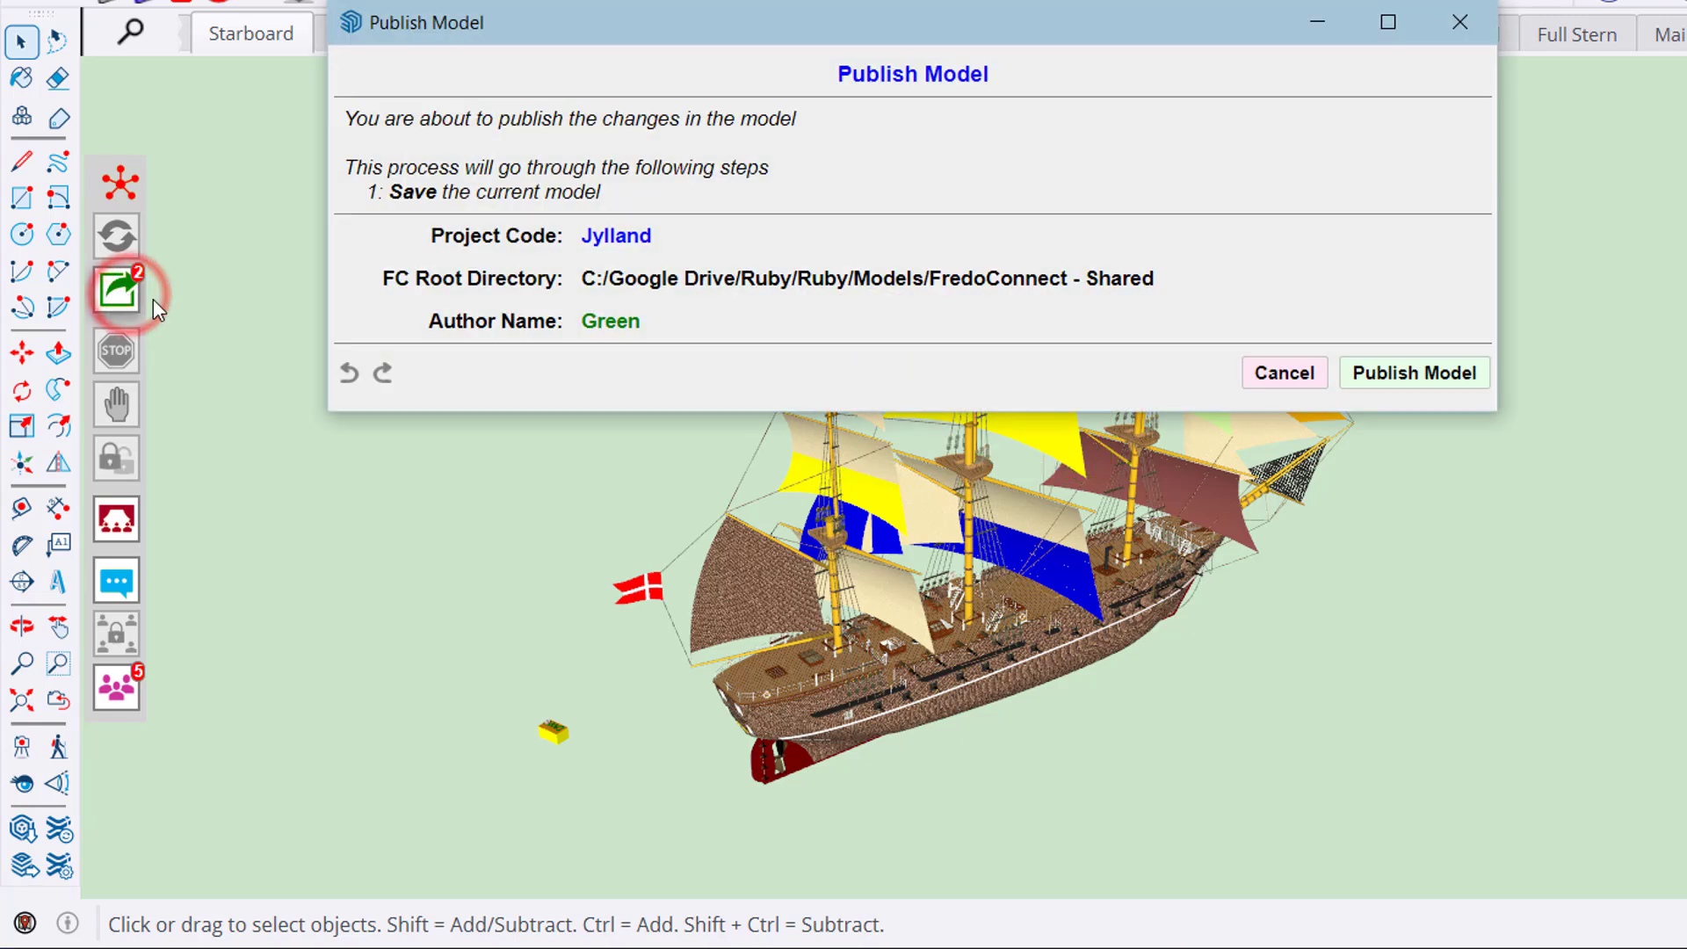
{"action": "left_click", "coordinate": [1412, 377]}
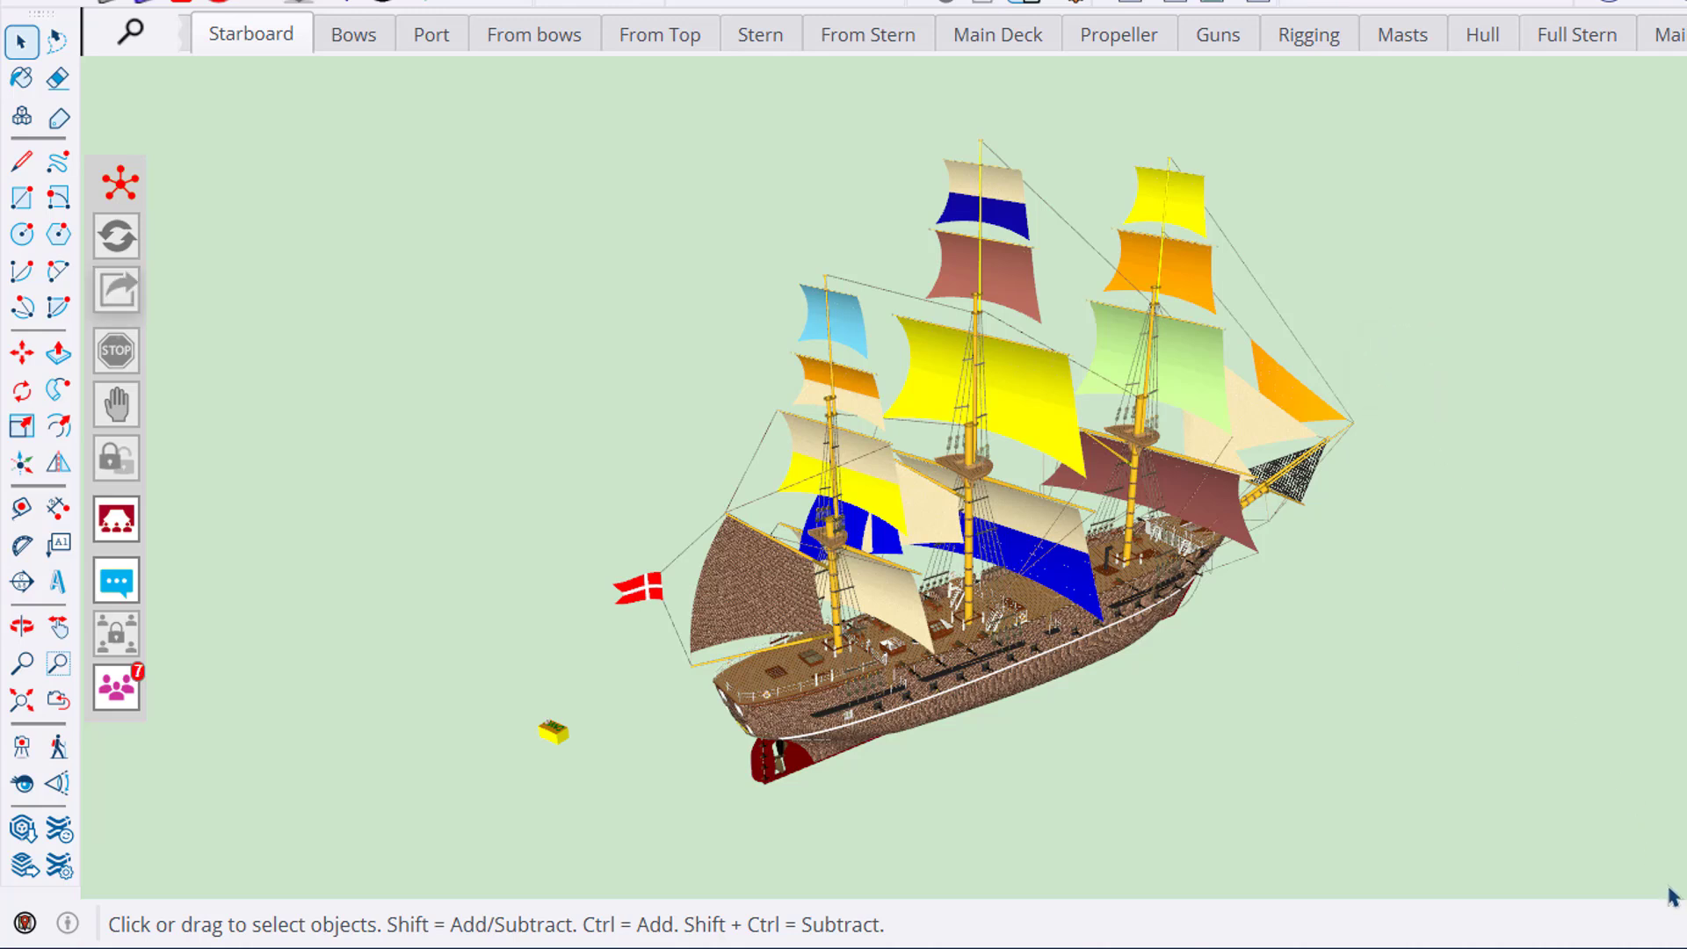
- In the other ship instance, apply the update so the central and top right-mast sails turn yellow
{"action": "left_click", "coordinate": [1507, 820]}
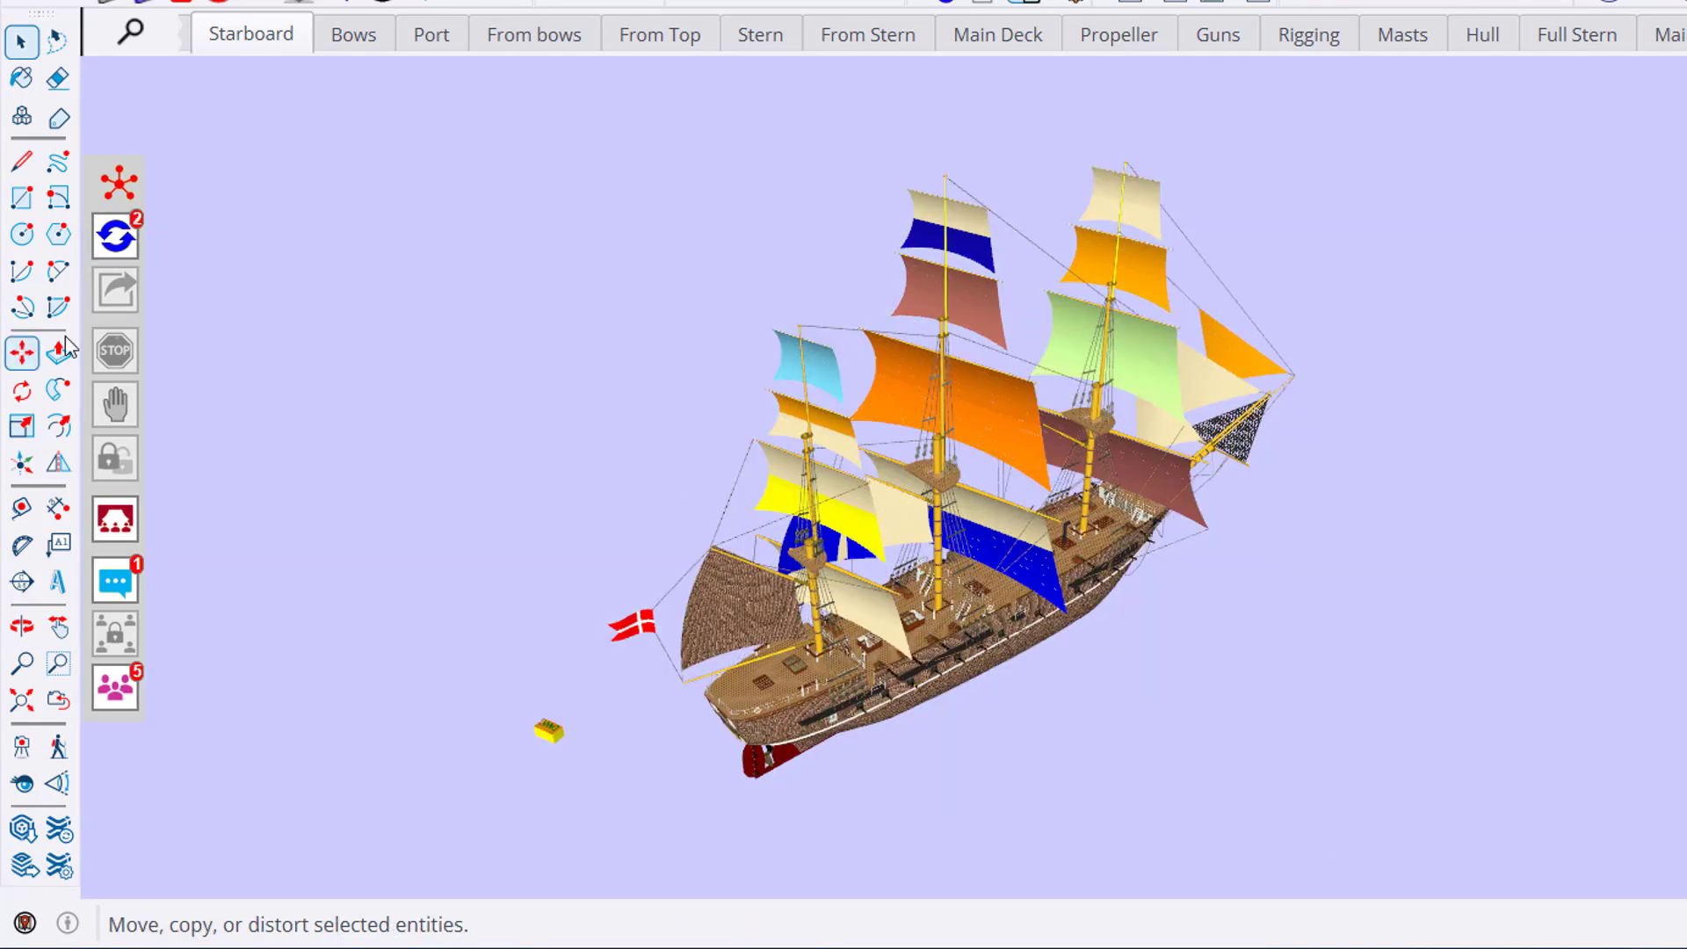
{"action": "mouse_move", "coordinate": [133, 258]}
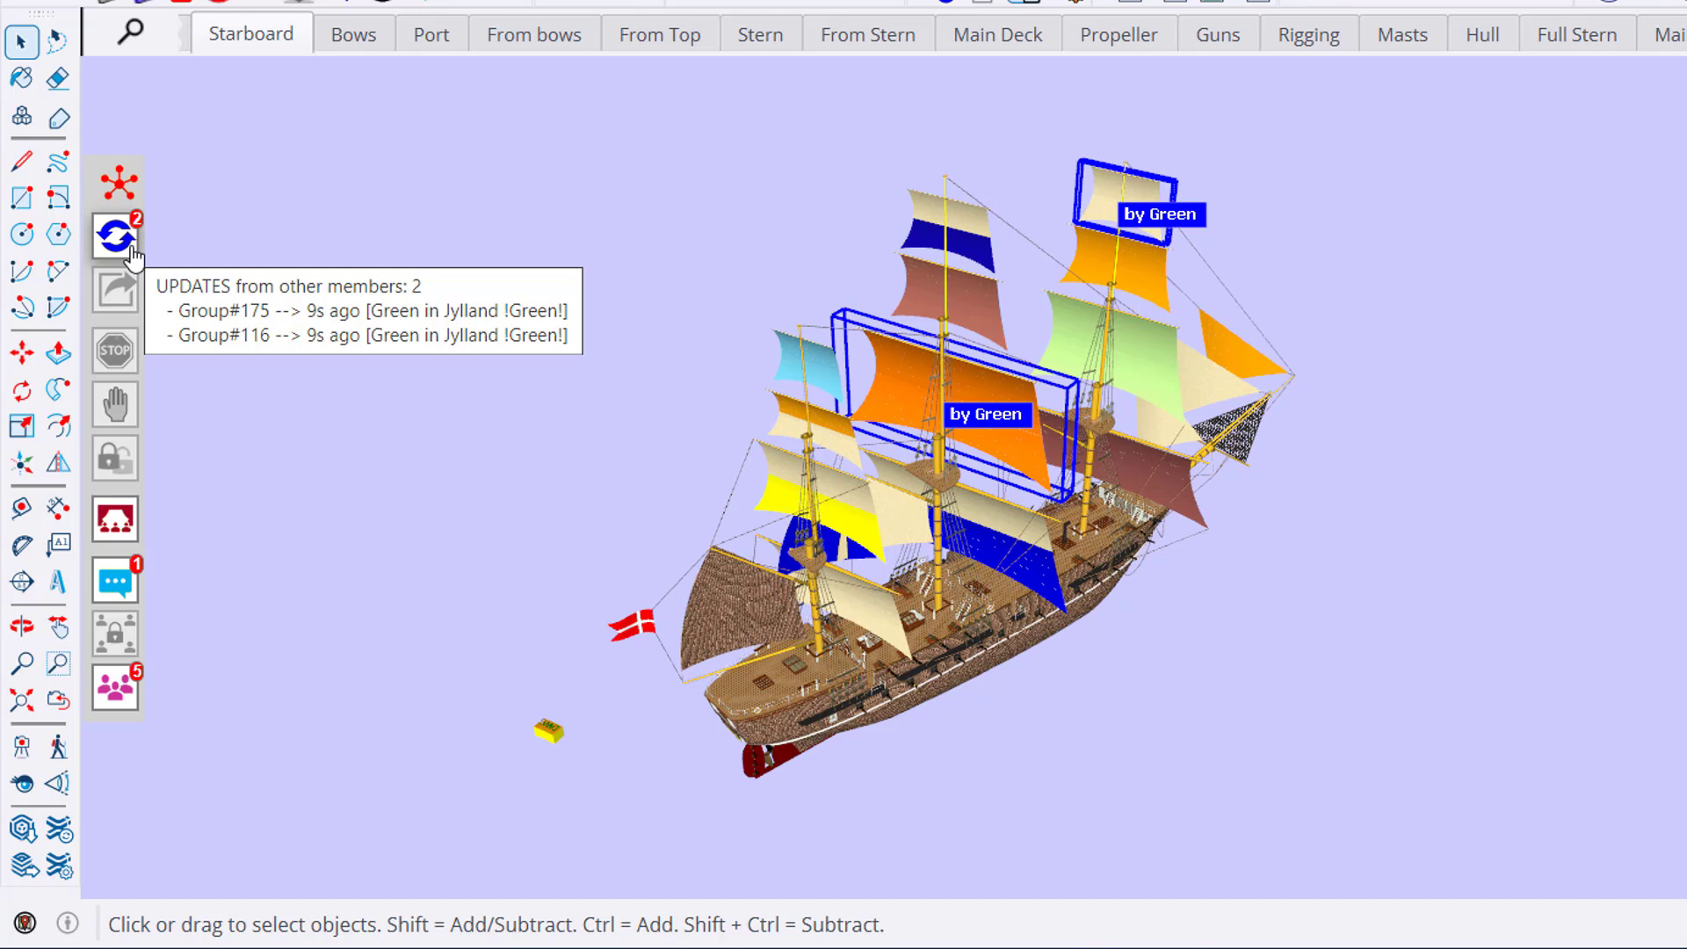
{"action": "left_click", "coordinate": [133, 252]}
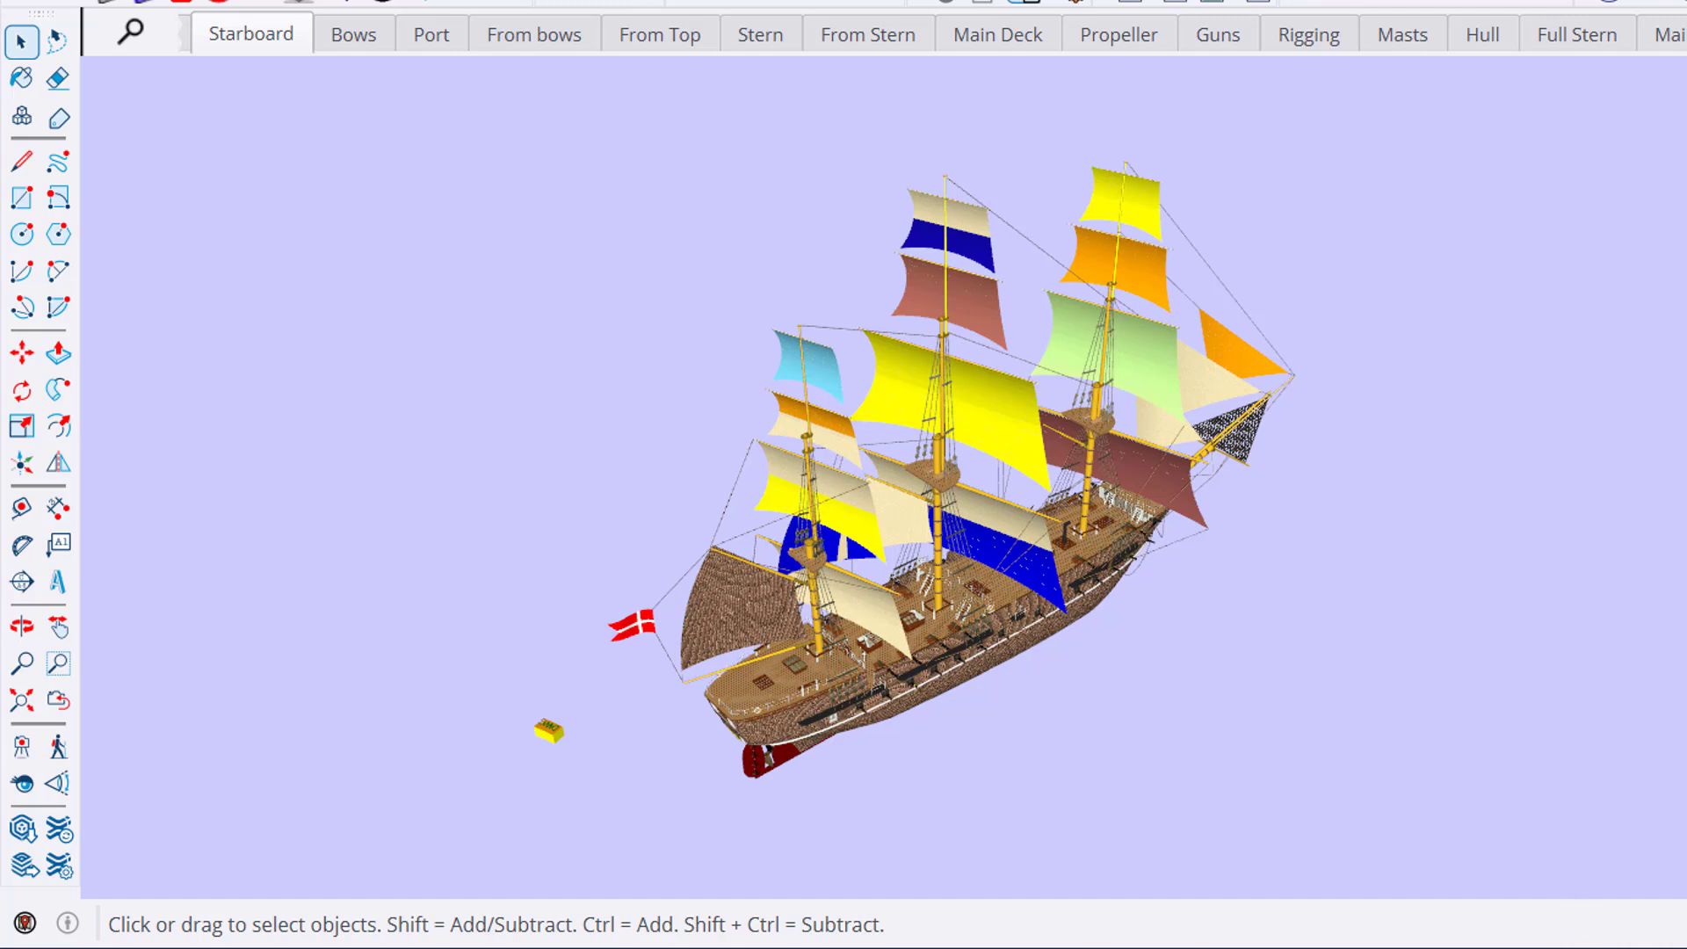
- Switch to the lone-sail model and apply its pending update
{"action": "left_click", "coordinate": [1442, 879]}
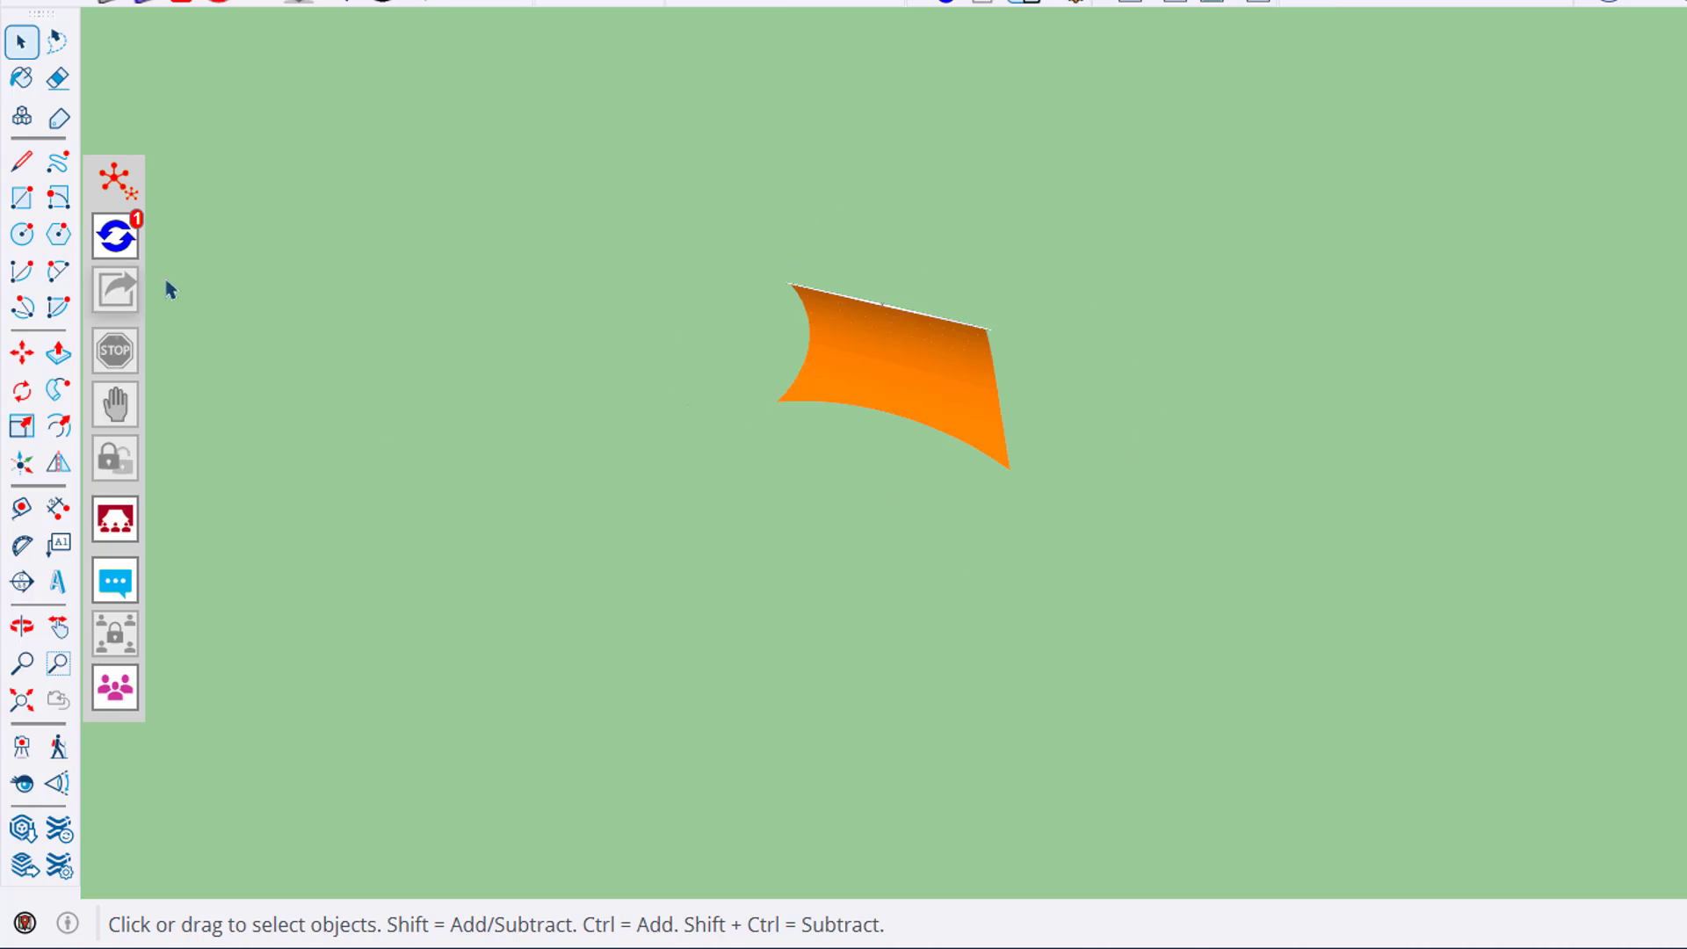
{"action": "mouse_move", "coordinate": [129, 255]}
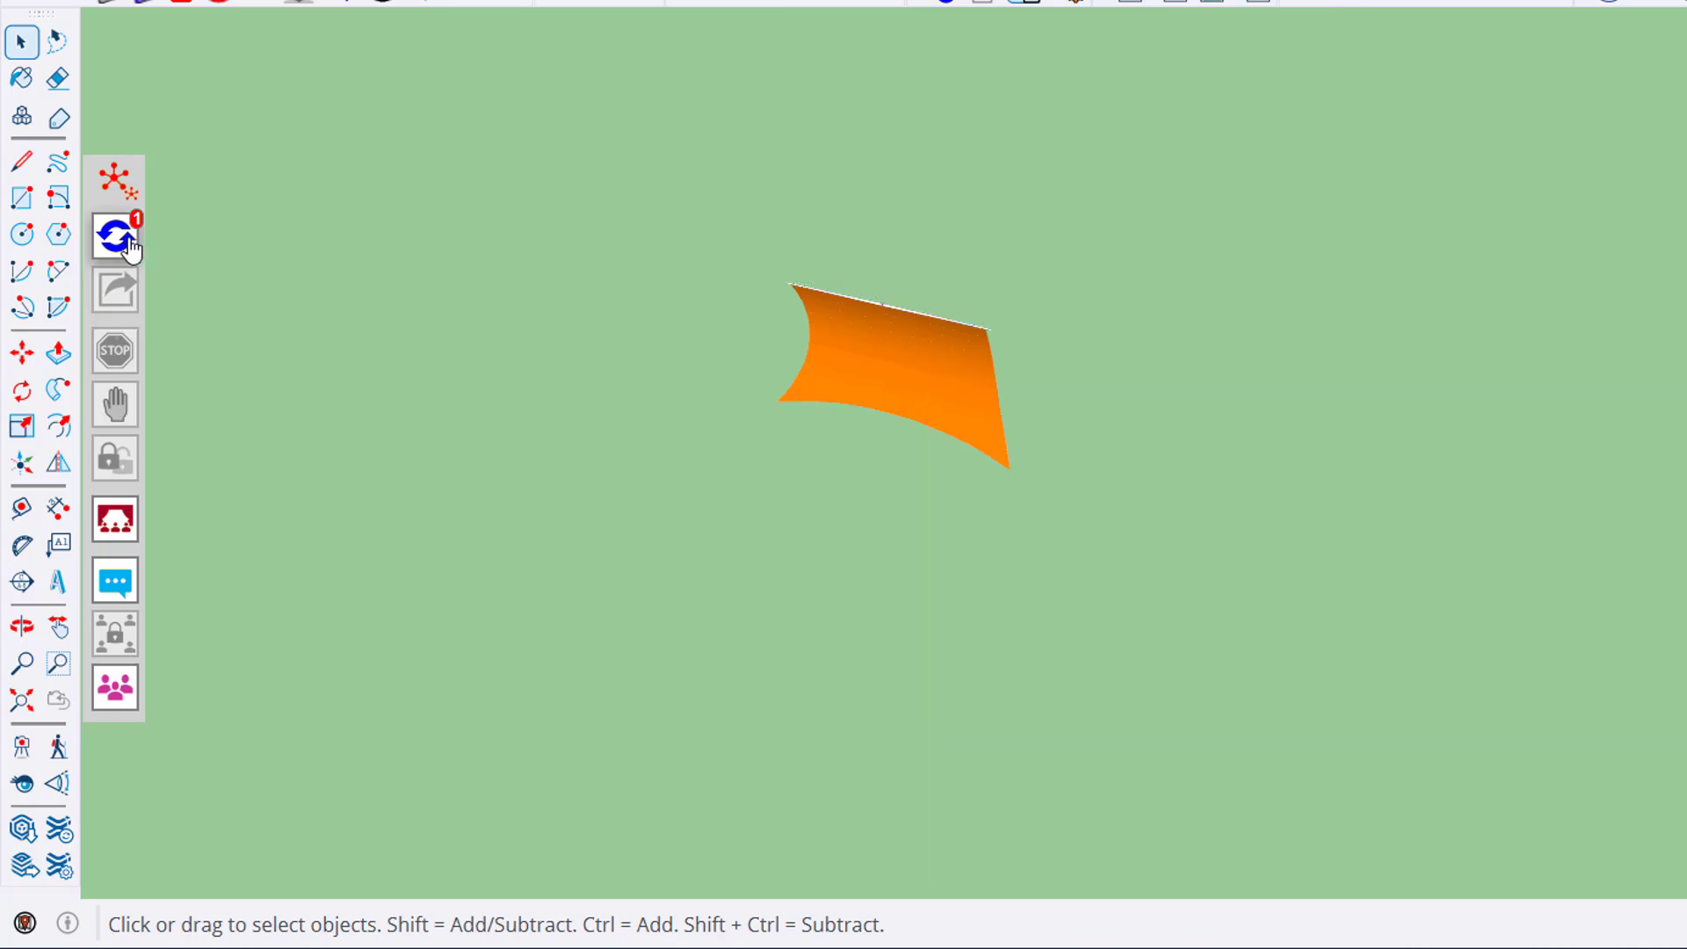
{"action": "left_click", "coordinate": [129, 249]}
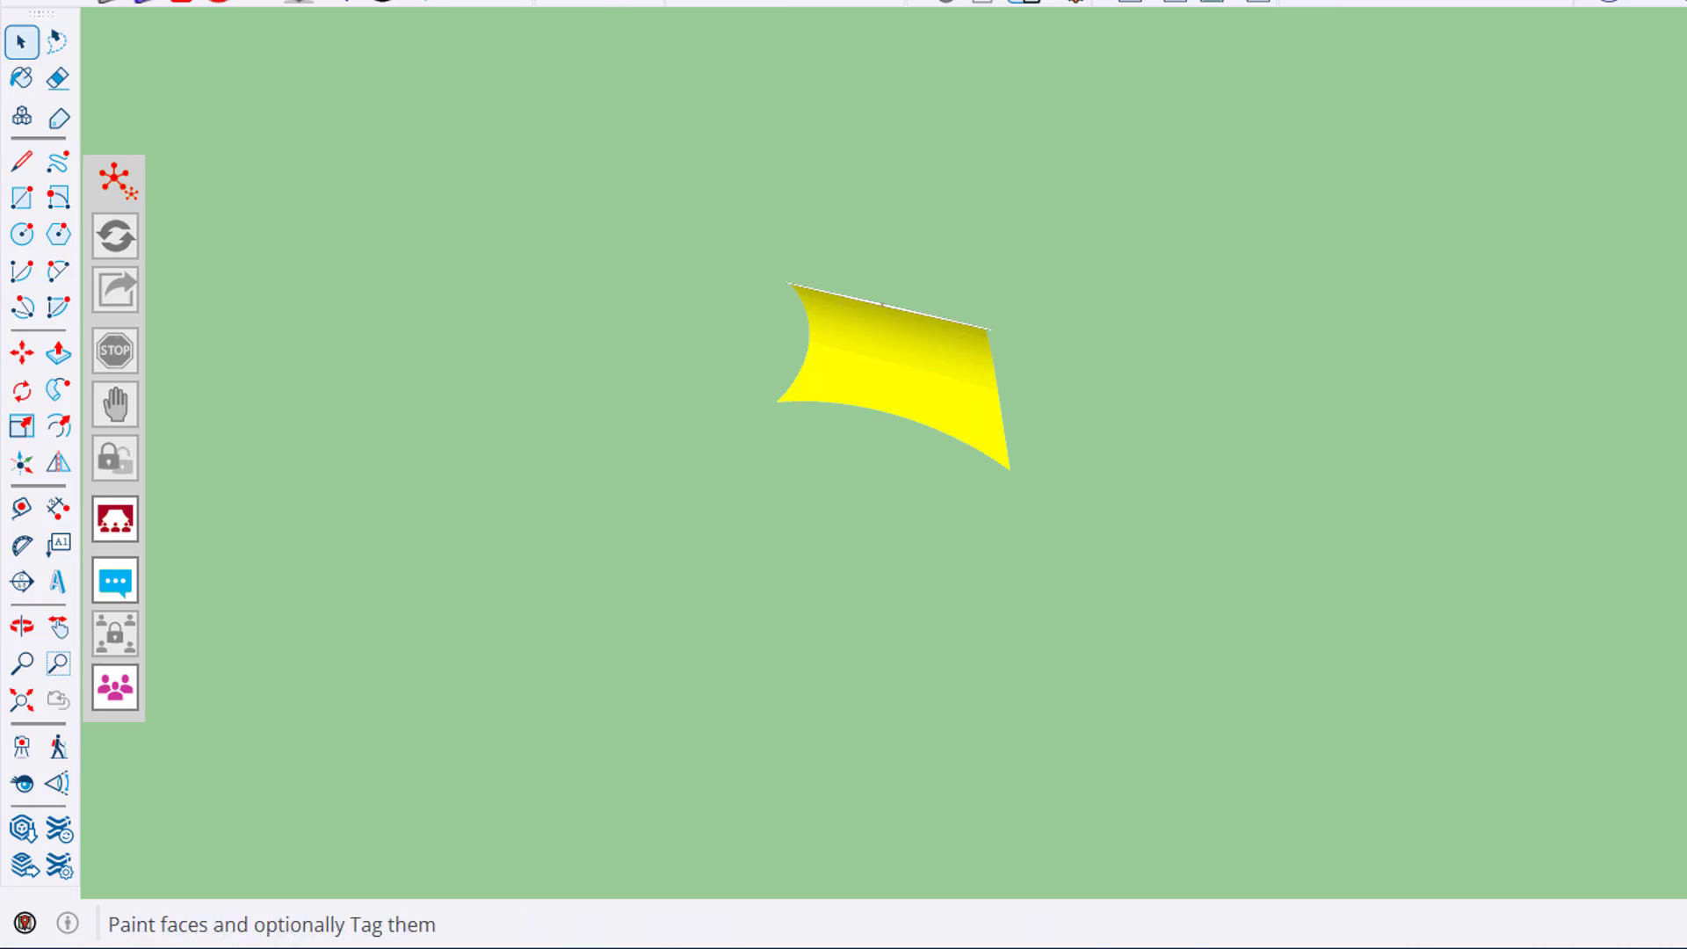
- Repaint the sail red and publish the change to the Jylland project
{"action": "left_click", "coordinate": [182, 3]}
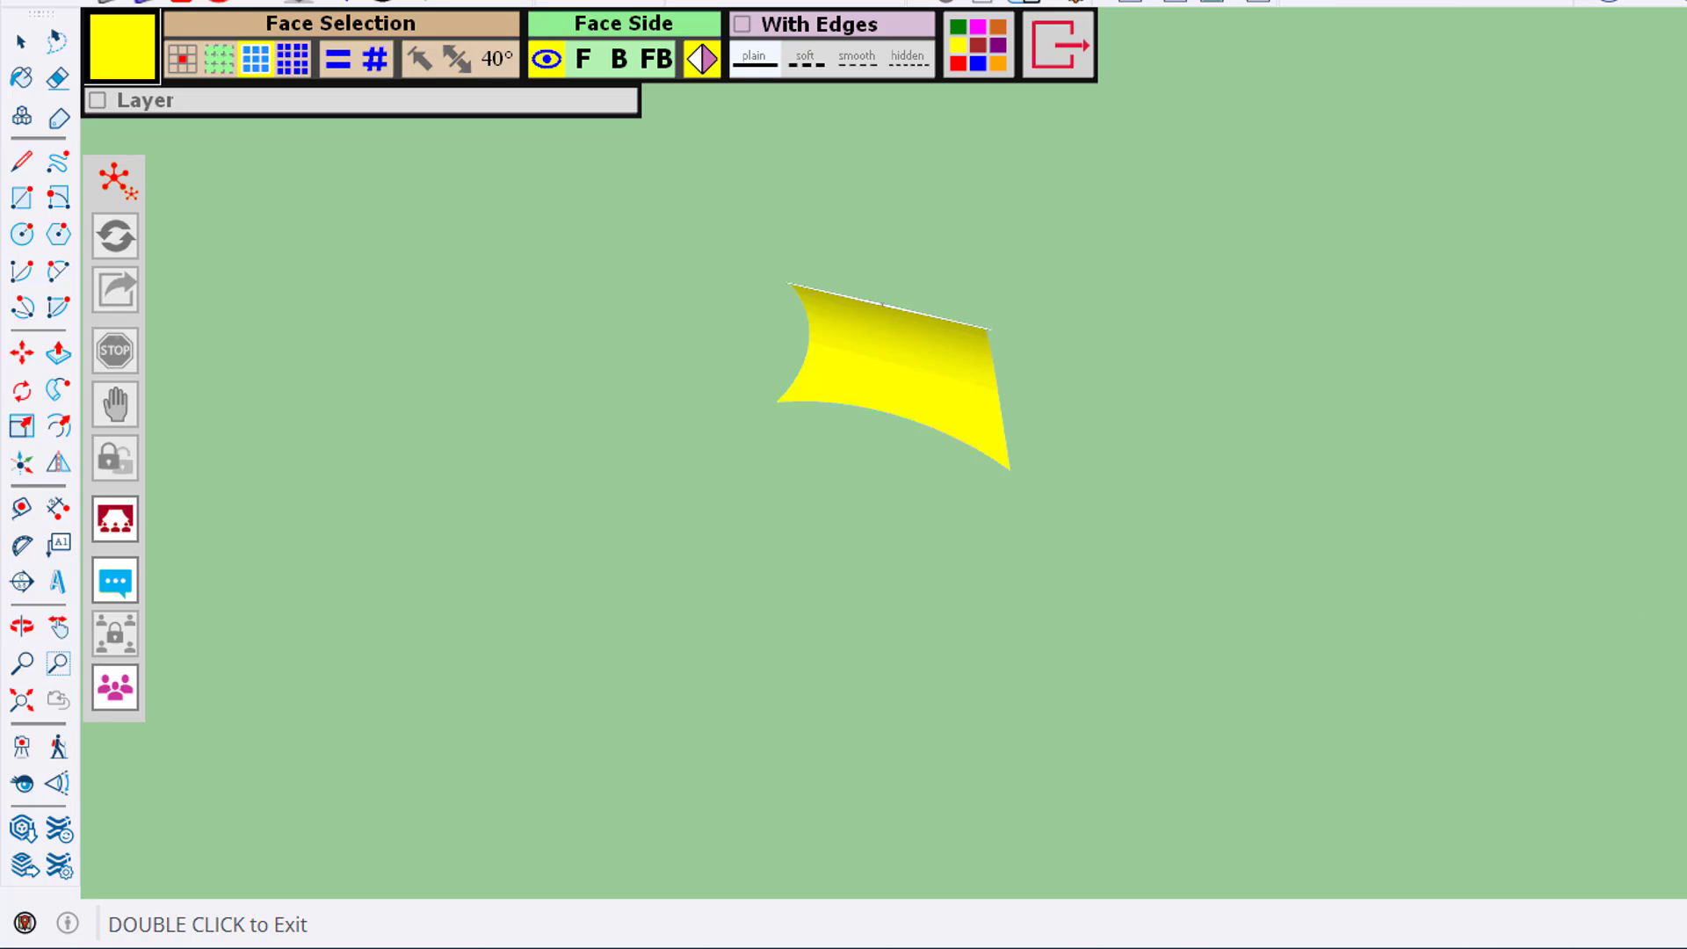
{"action": "left_click", "coordinate": [960, 409]}
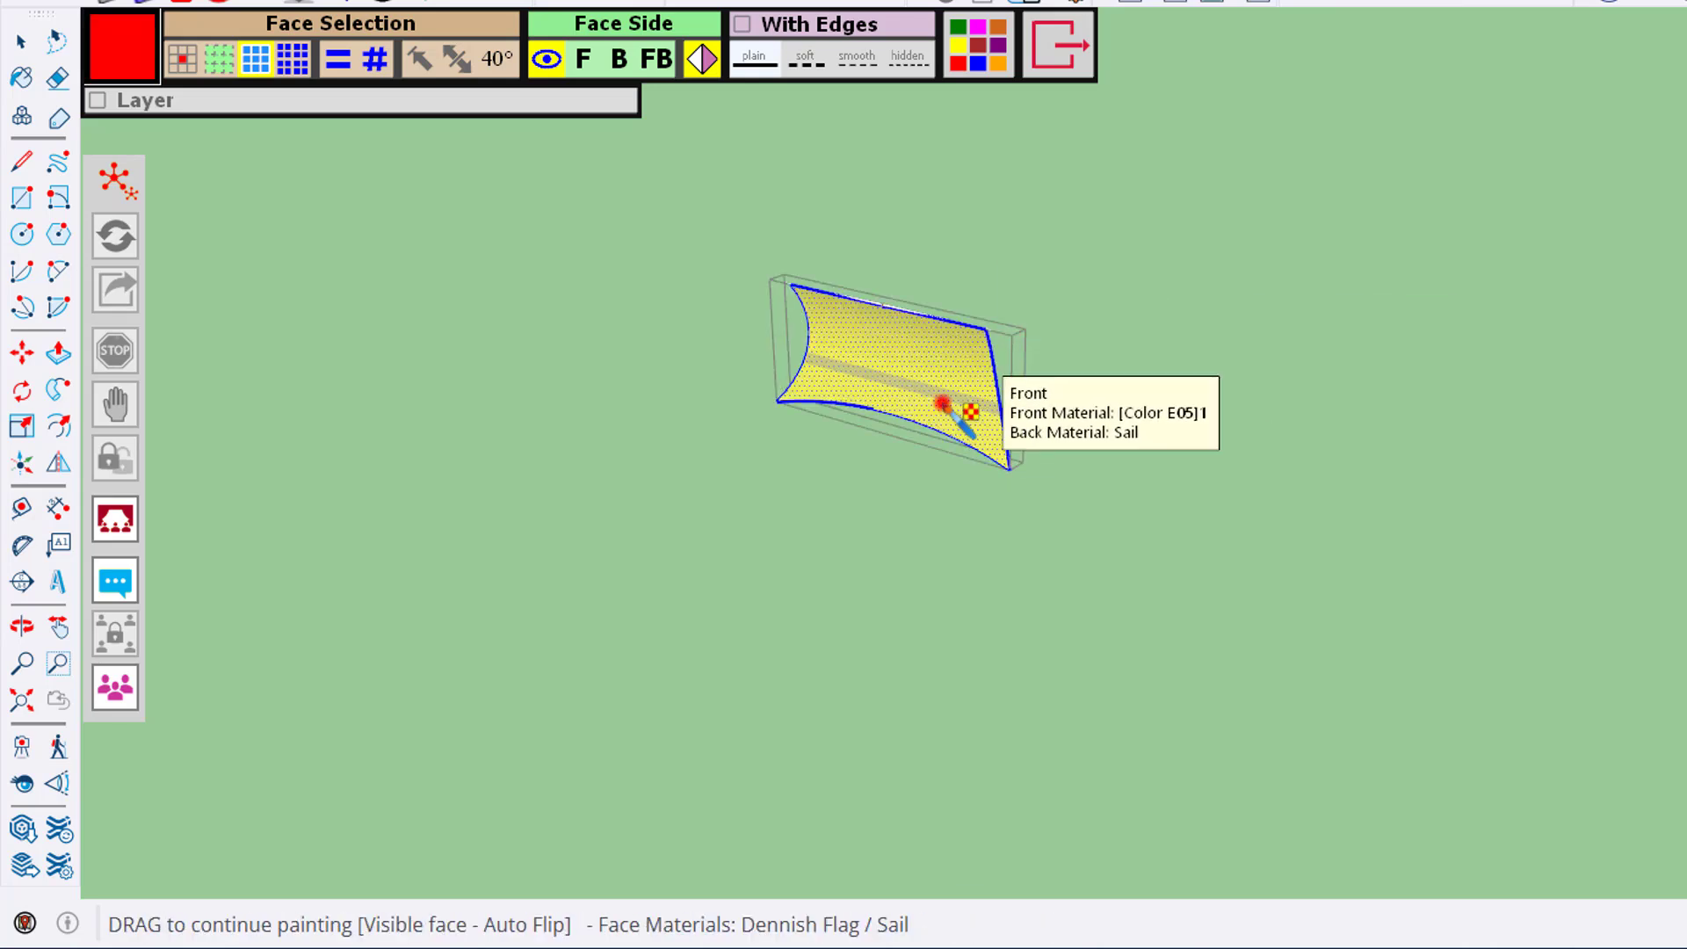
{"action": "left_click", "coordinate": [120, 295]}
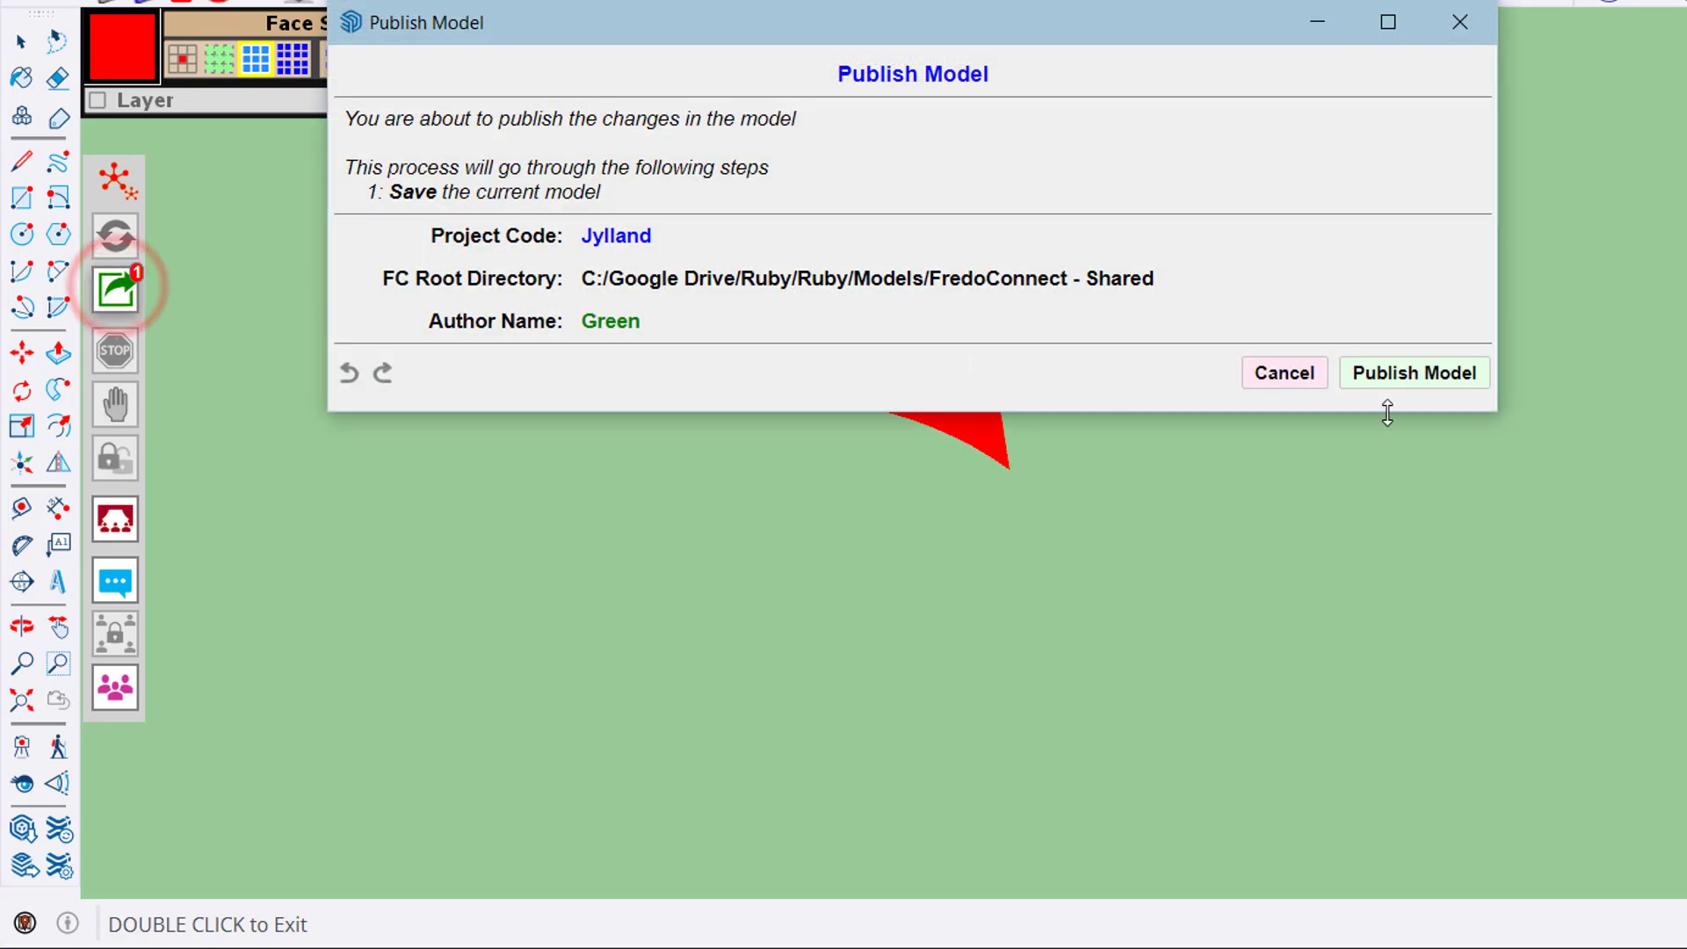
{"action": "left_click", "coordinate": [1414, 372]}
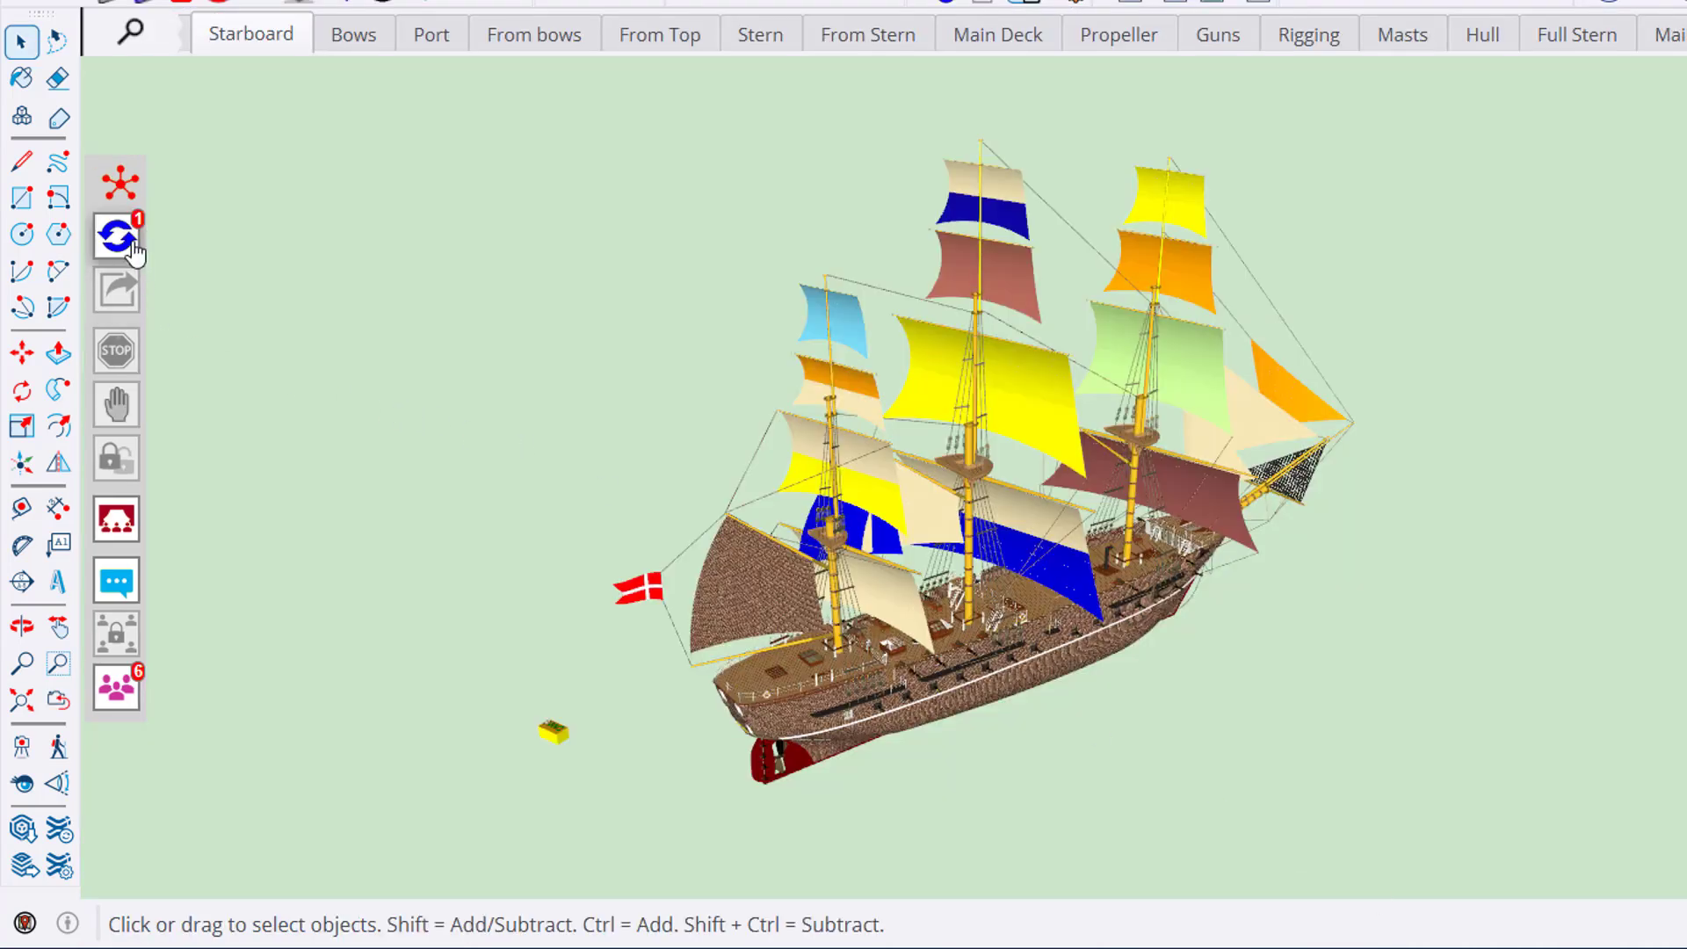
- Pull the red sail update into both ship instances
{"action": "left_click", "coordinate": [132, 250]}
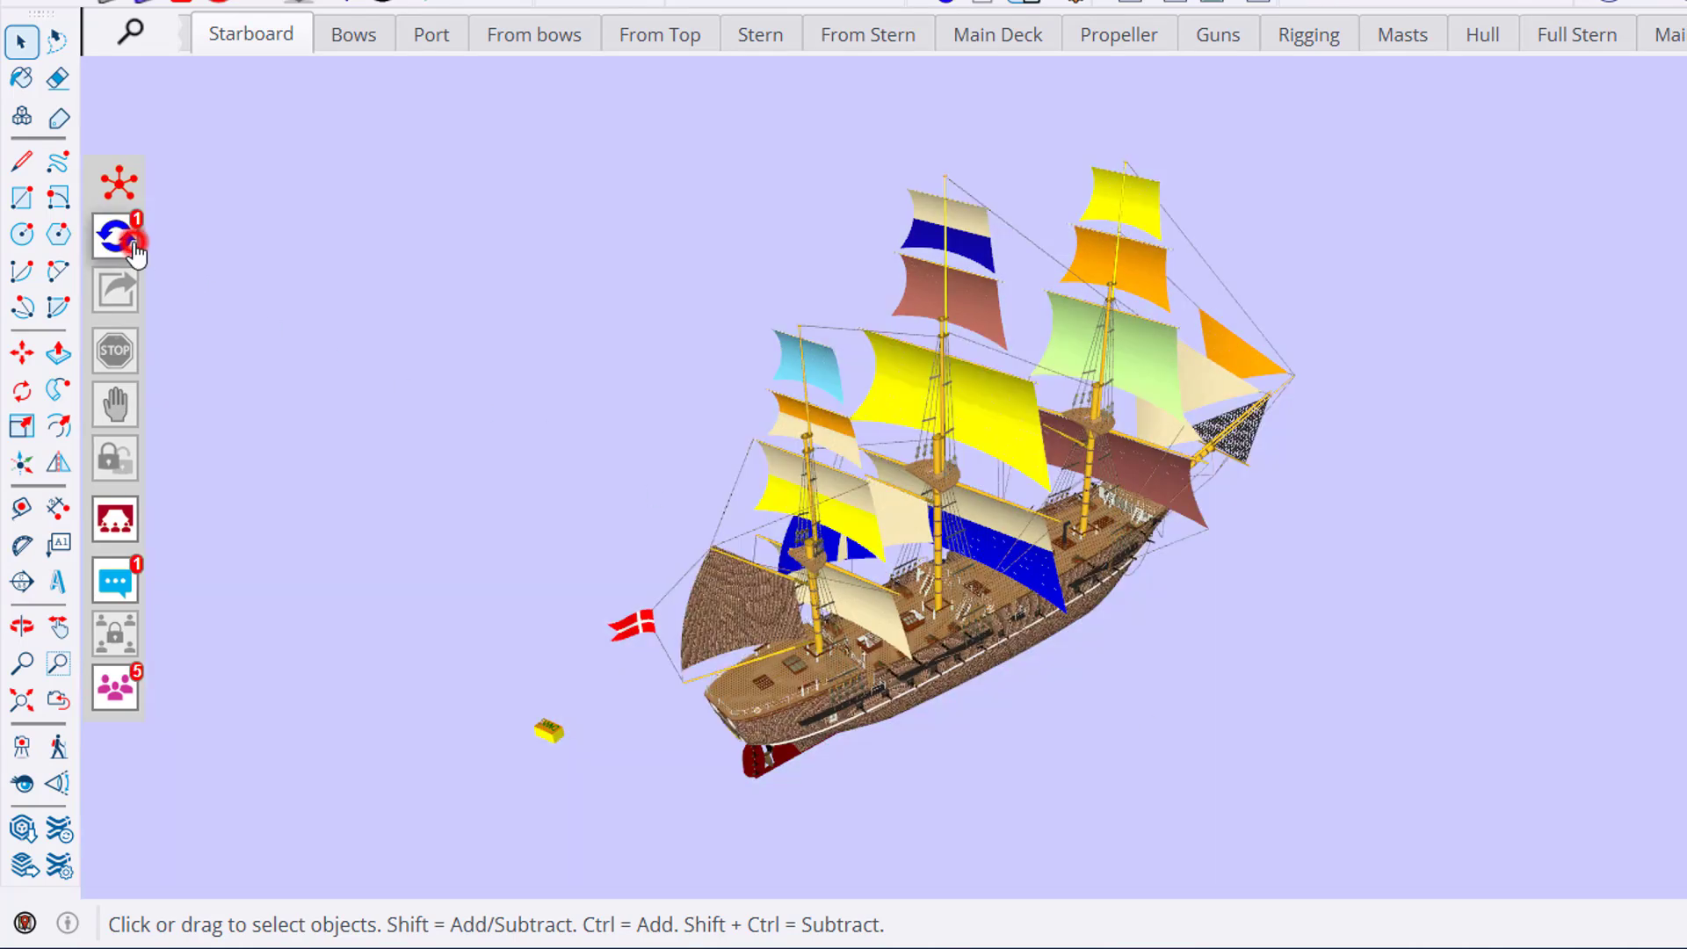
{"action": "left_click", "coordinate": [135, 249]}
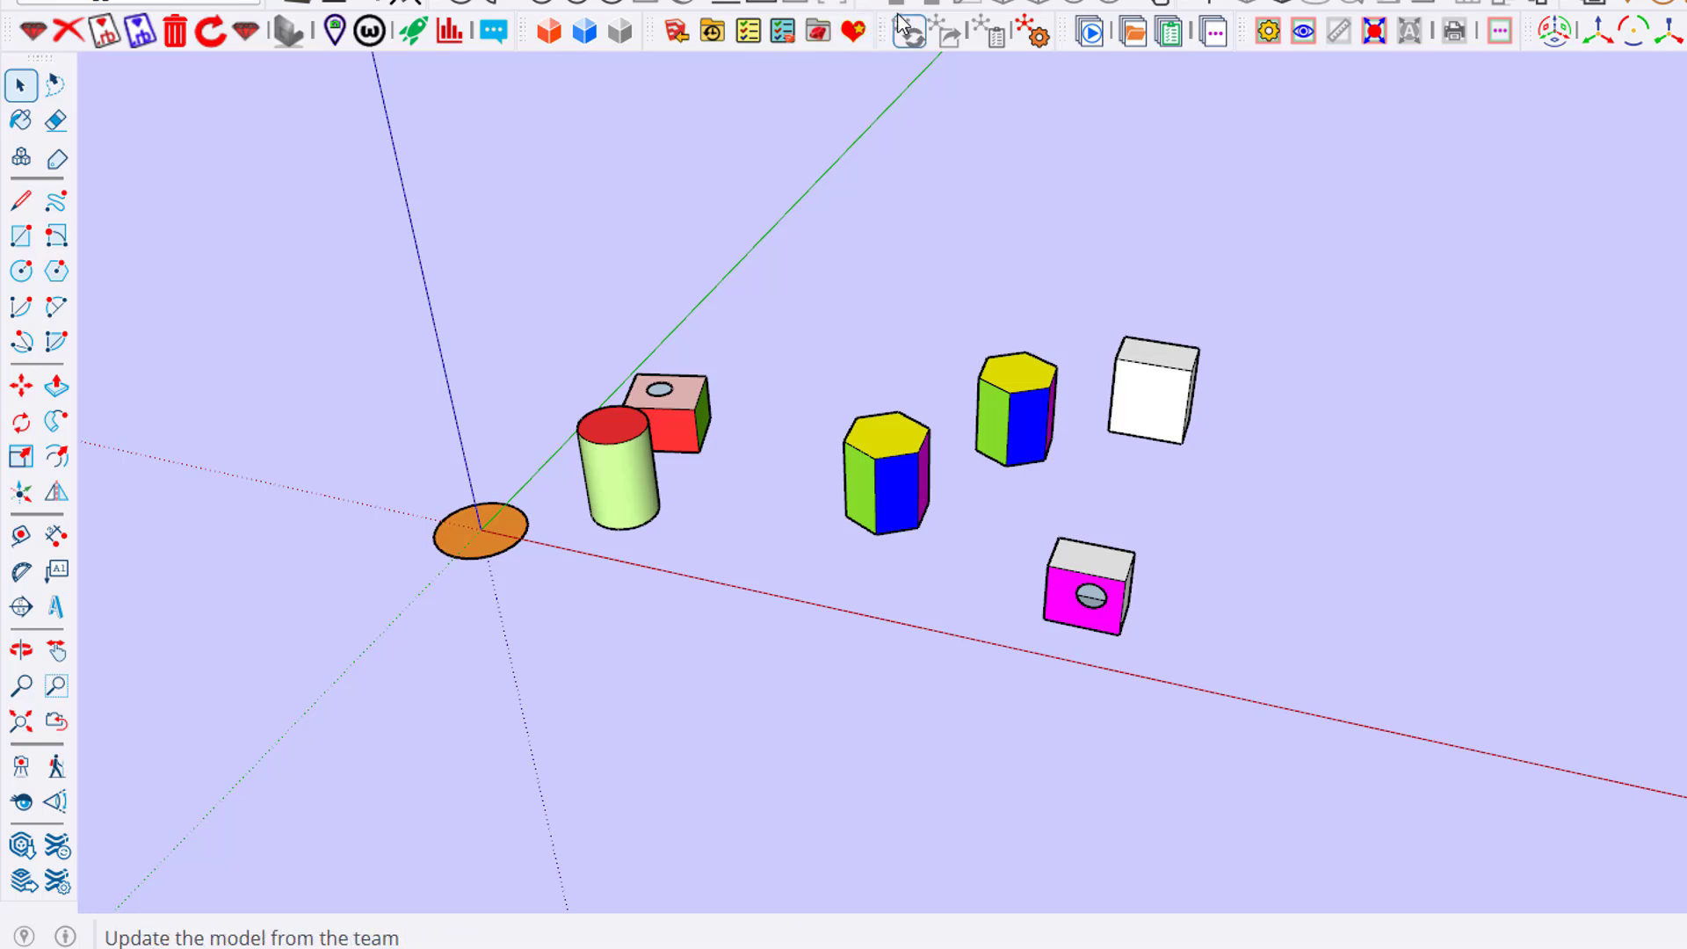
- Float the FredoConnect toolbar and choose Create a Shared Project from this model
{"action": "left_click_drag", "start_coordinate": [882, 23], "coordinate": [906, 171]}
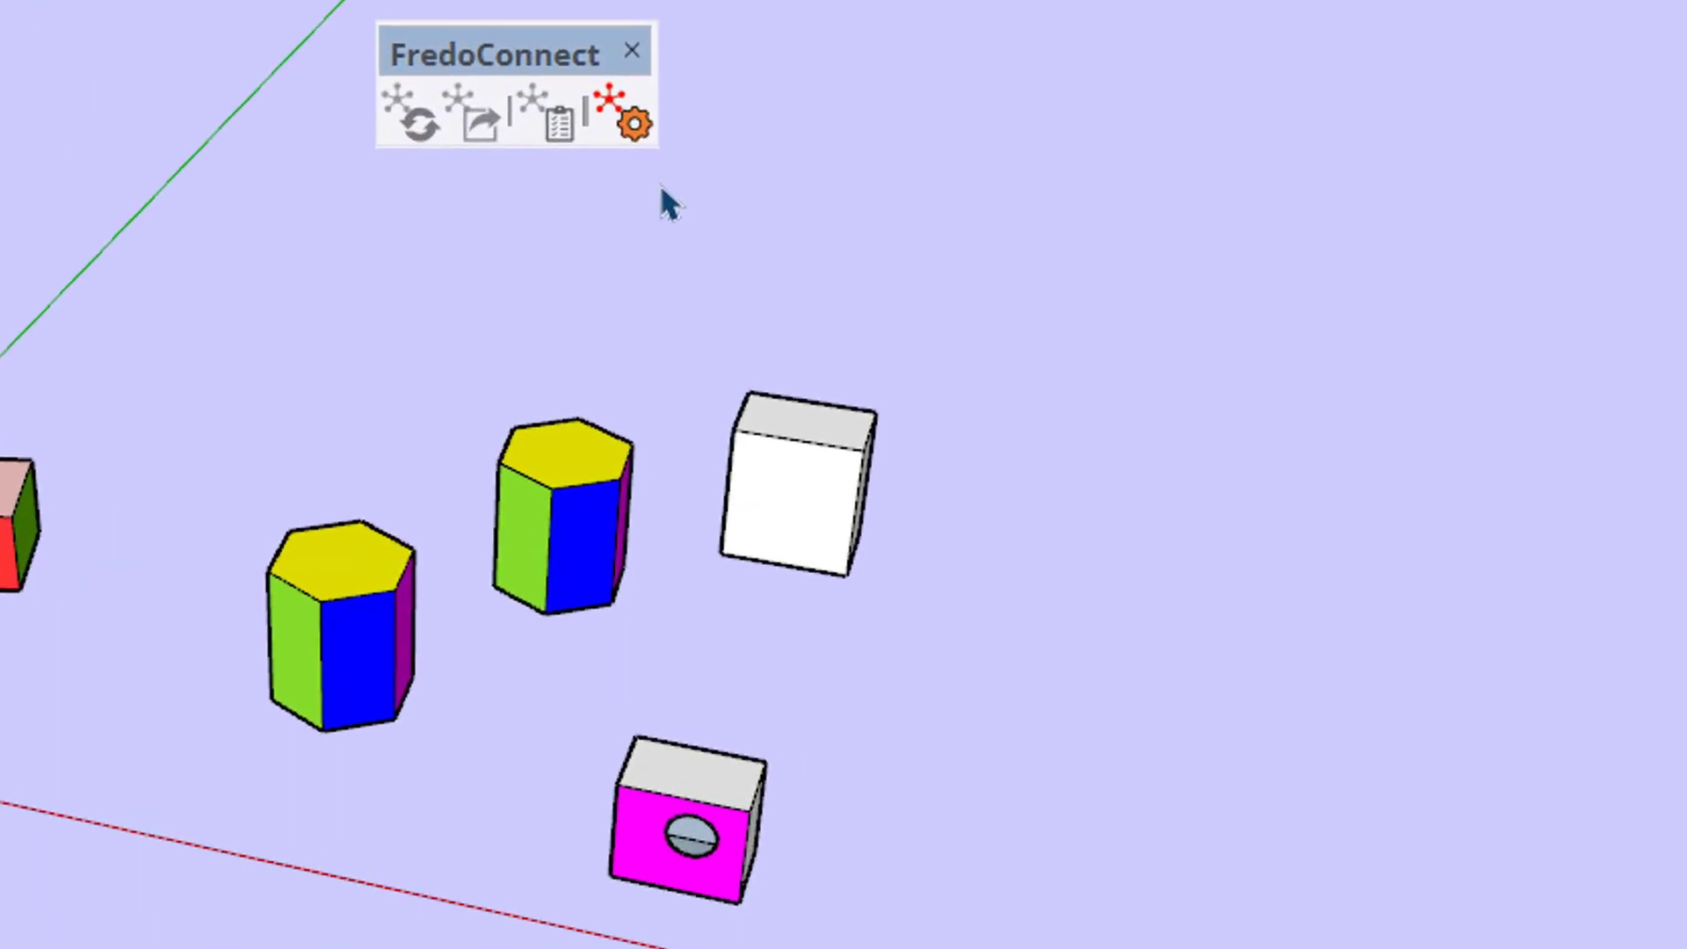
{"action": "left_click", "coordinate": [630, 134]}
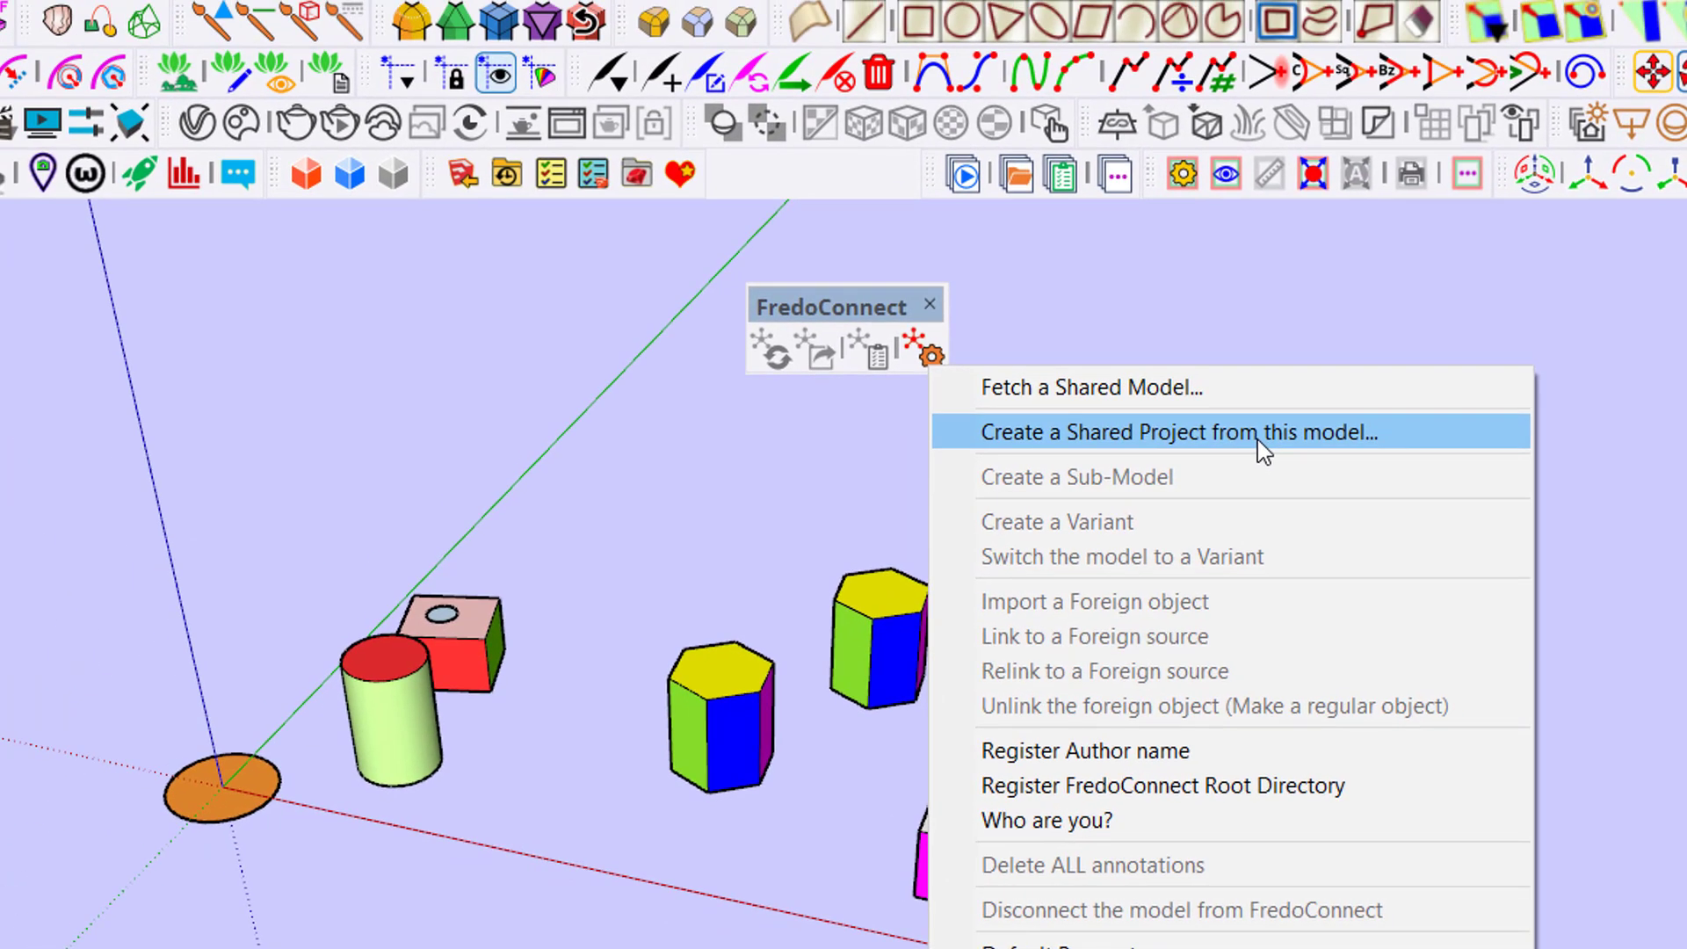
{"action": "left_click", "coordinate": [1261, 441]}
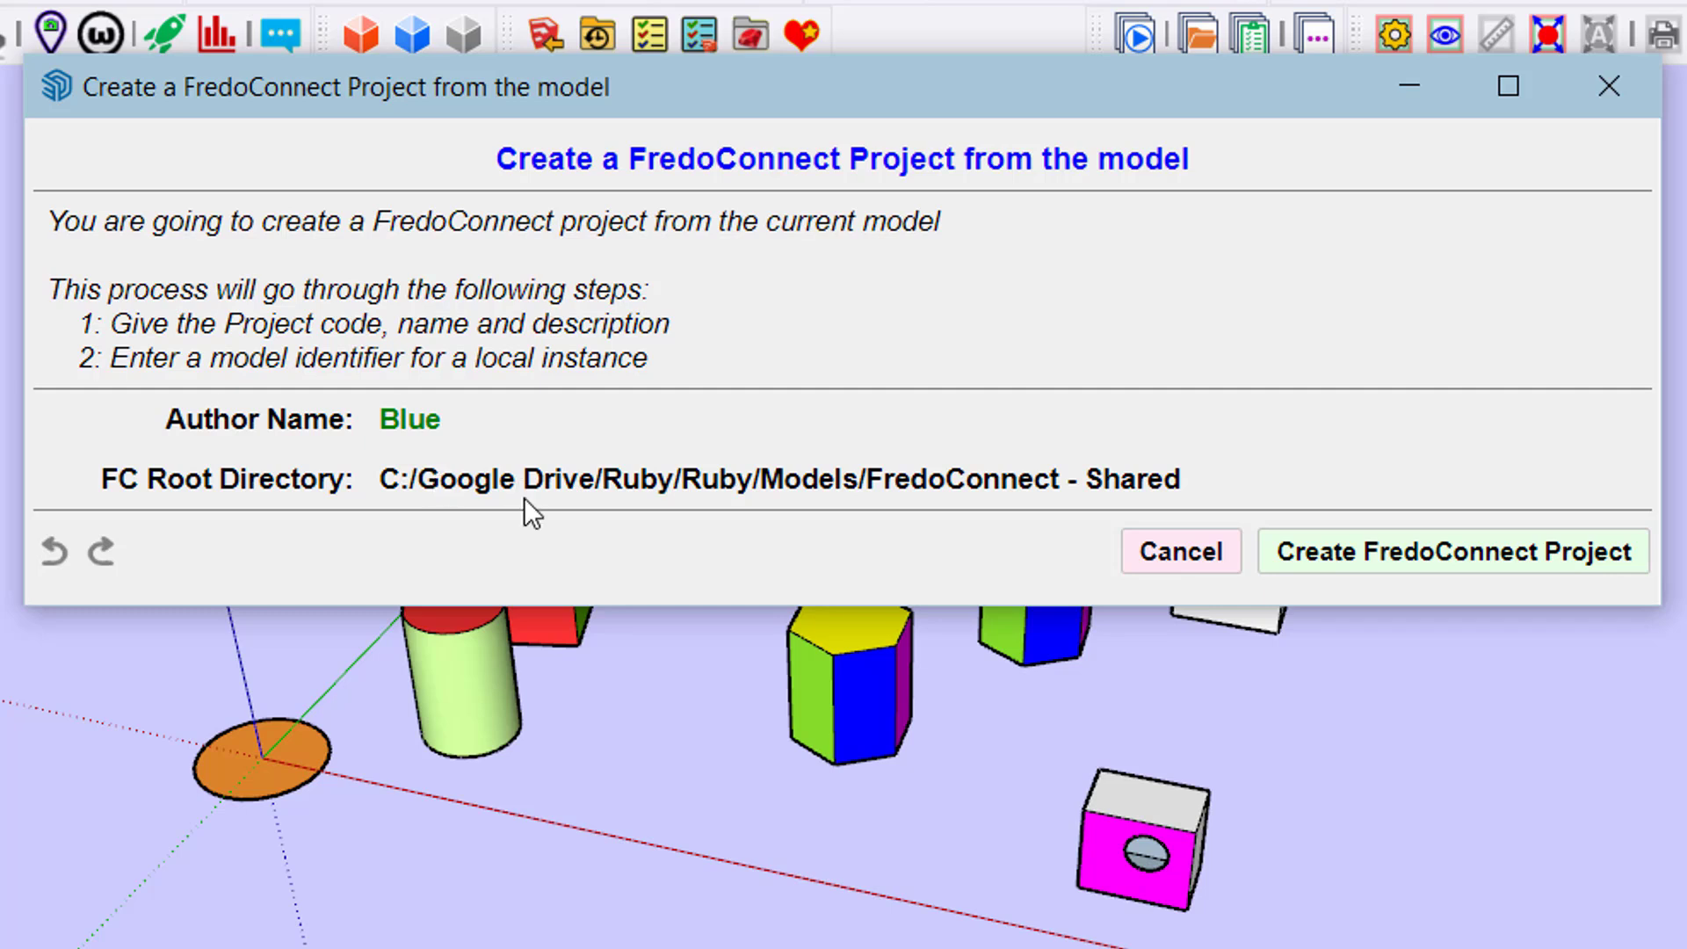
- Enter Project Code 'NiceShapes' and Display Name 'A set of Nice shapes' in the project form
{"action": "left_click", "coordinate": [1521, 571]}
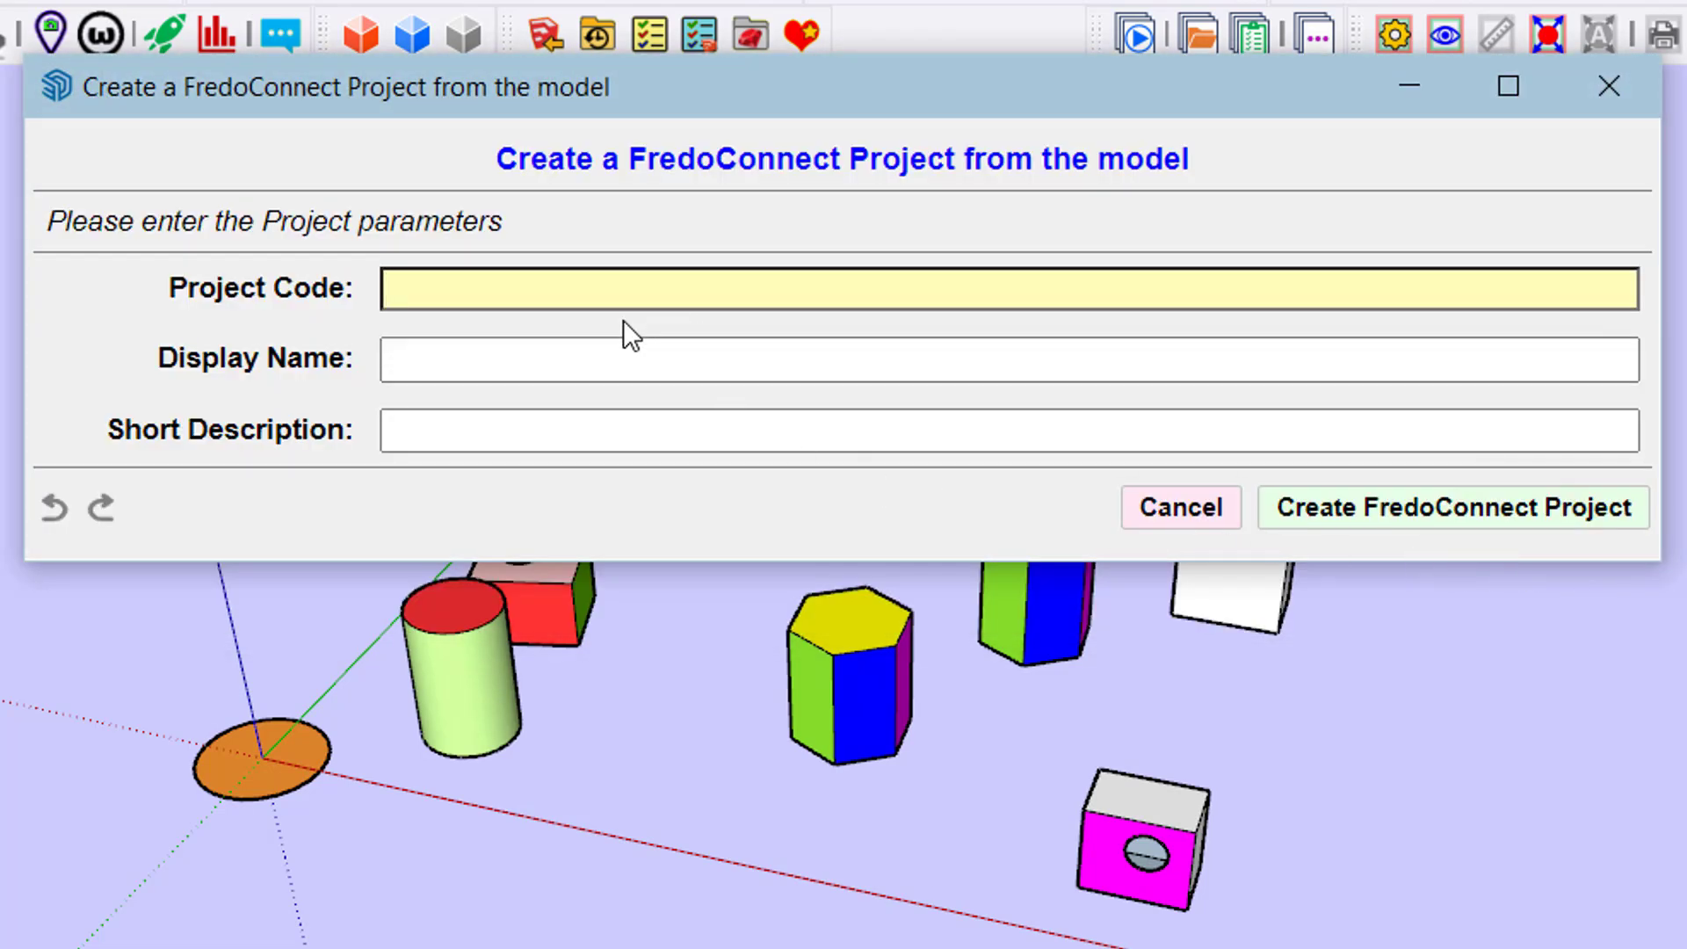
{"action": "type", "text": "Nice Shapes"}
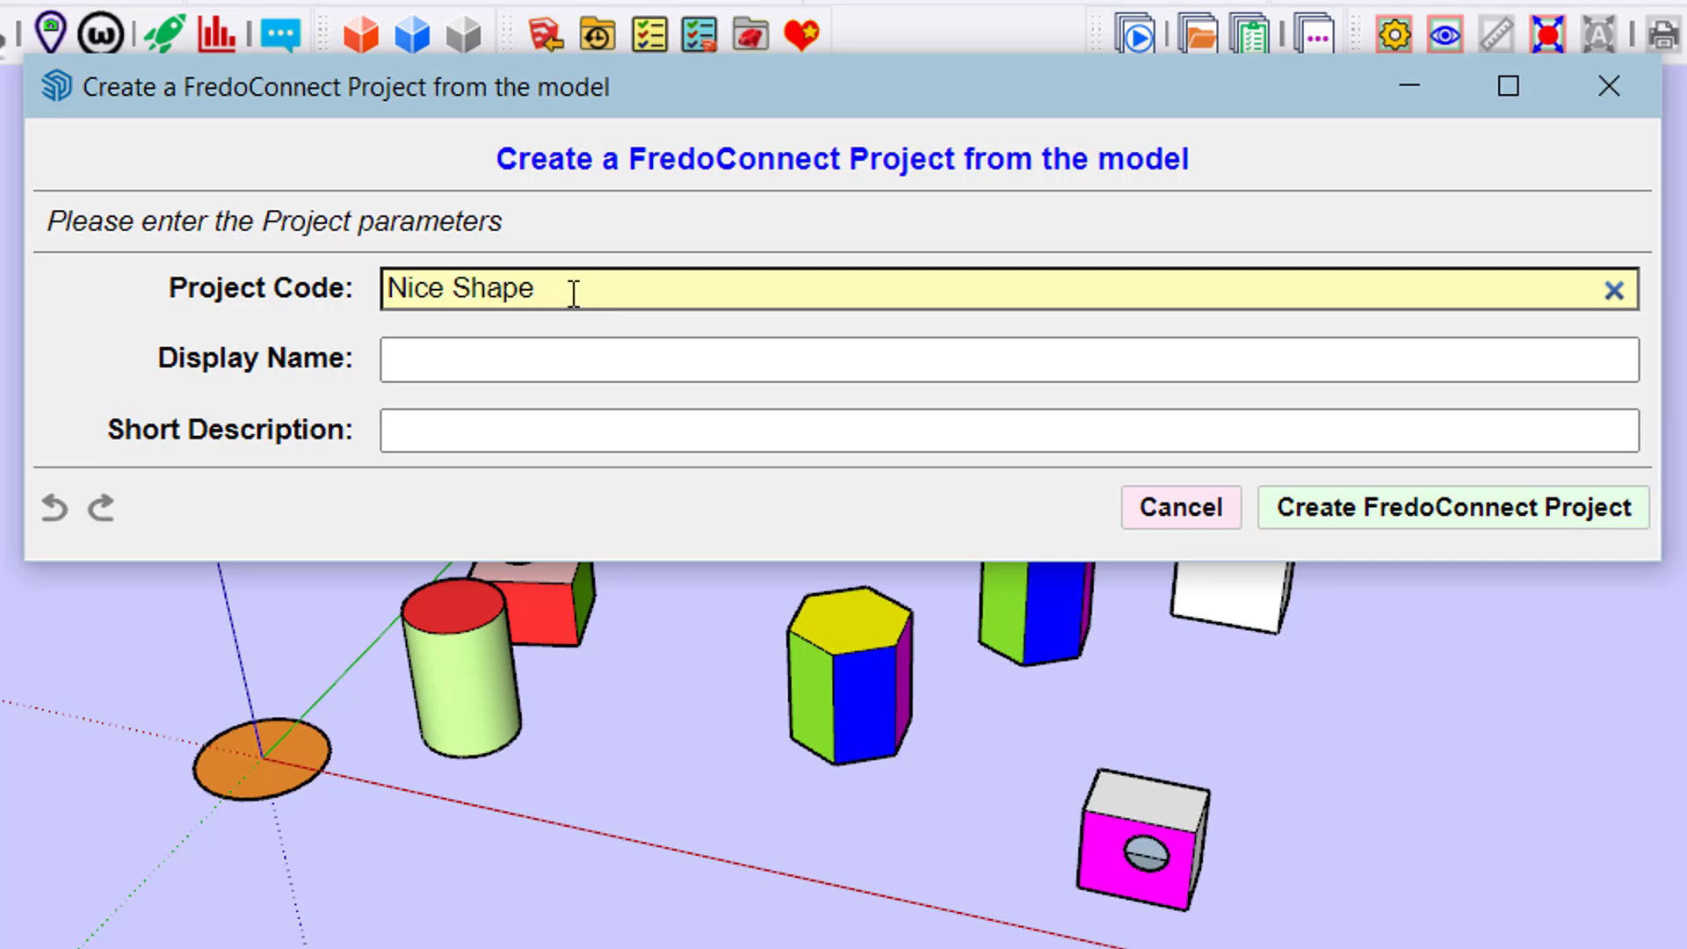
{"action": "left_click", "coordinate": [451, 290]}
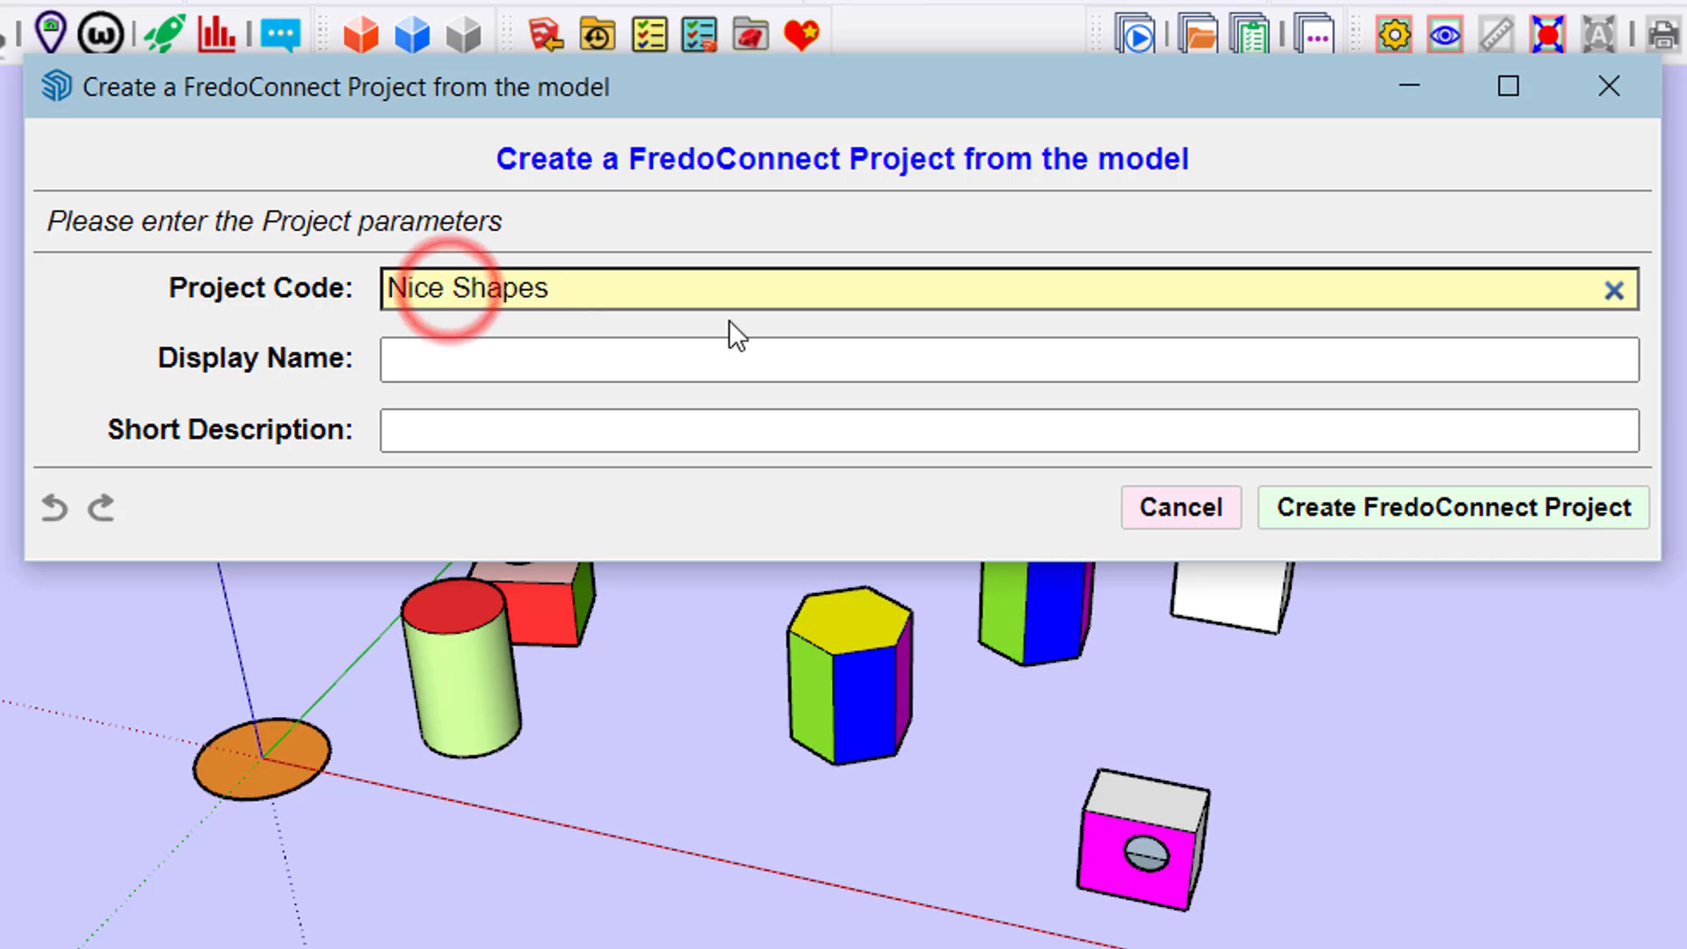
{"action": "key", "text": "BackSpace"}
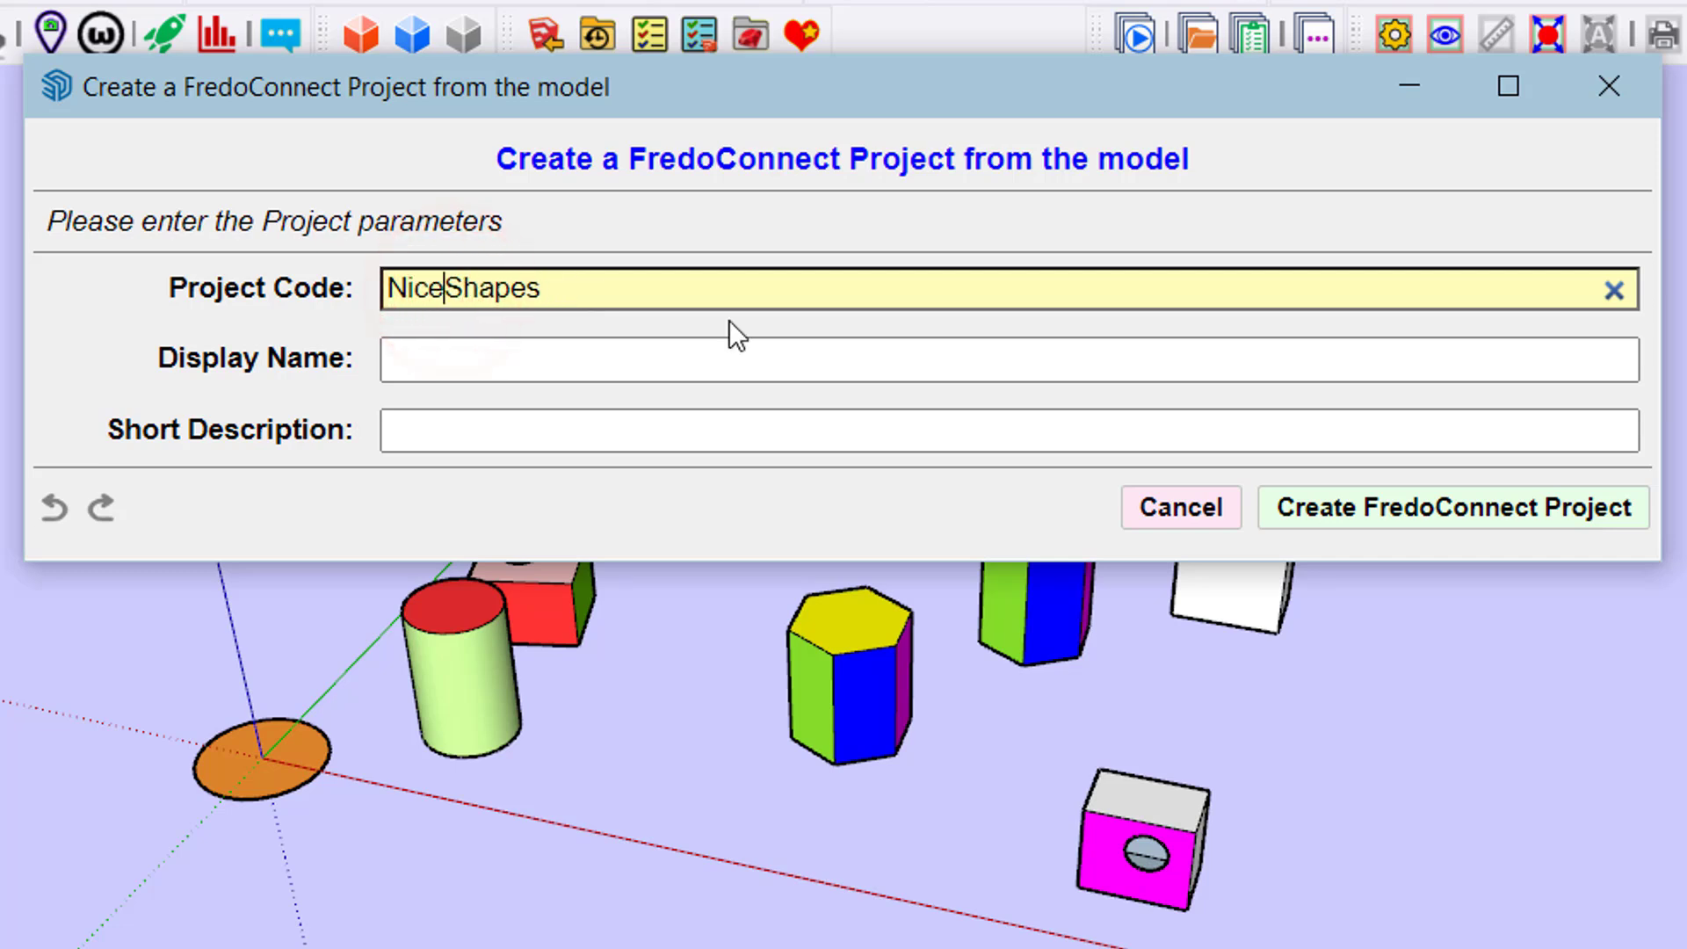
{"action": "left_click", "coordinate": [536, 367]}
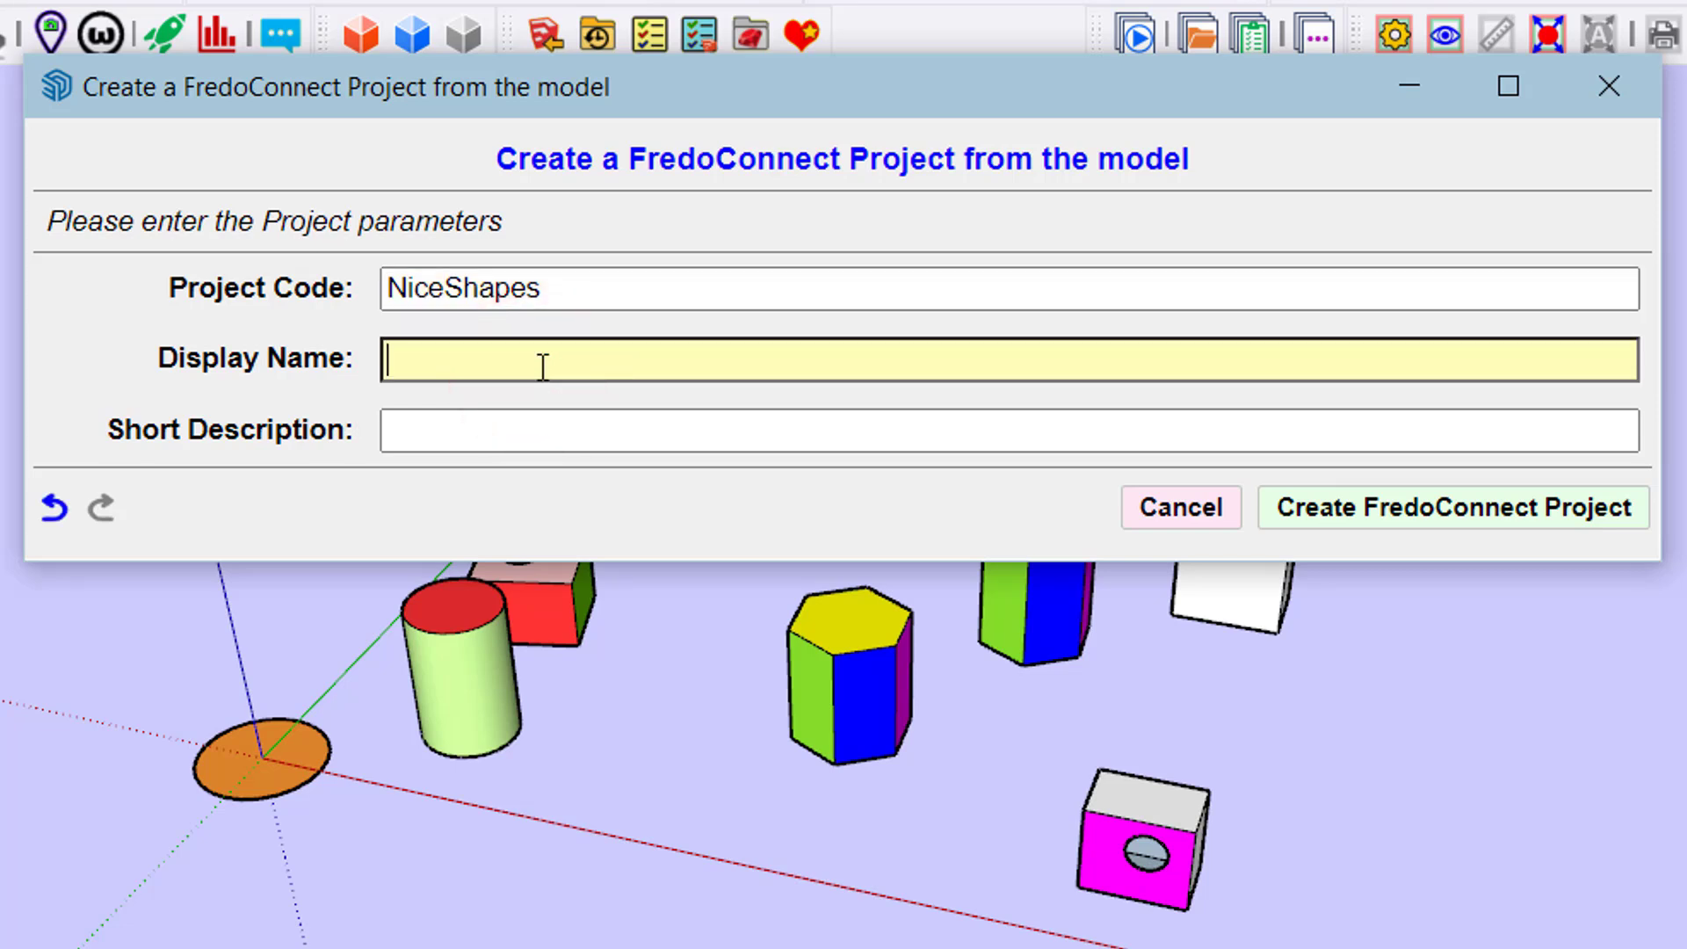
{"action": "type", "text": "A set of"}
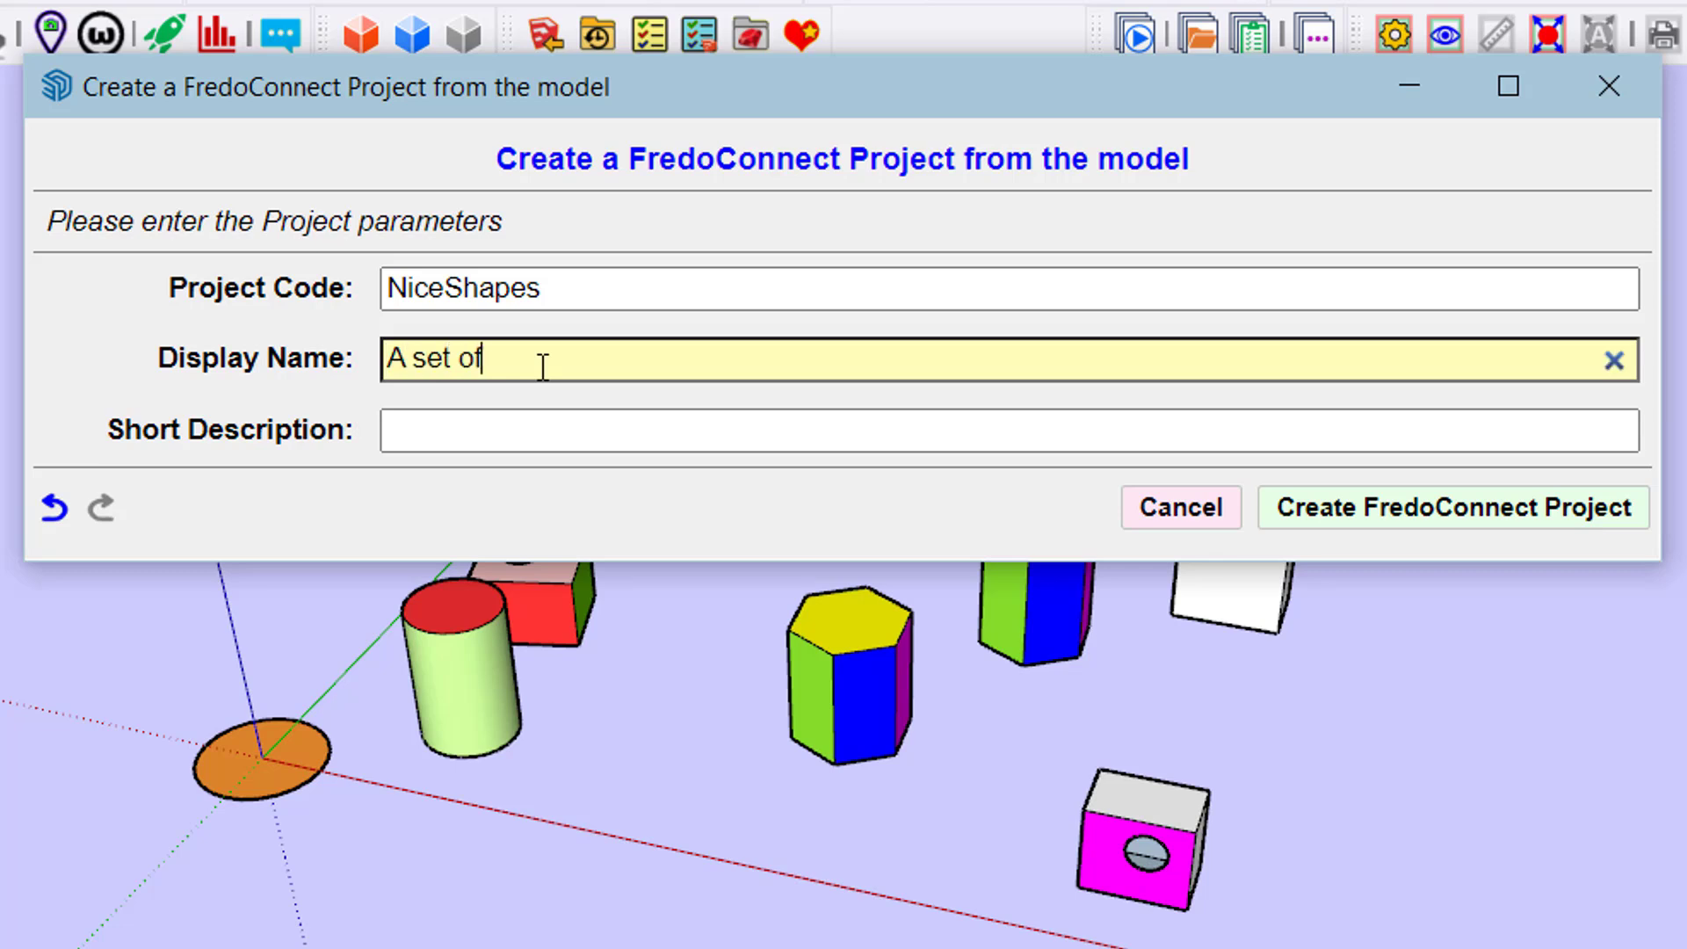
{"action": "type", "text": " Nice shapes"}
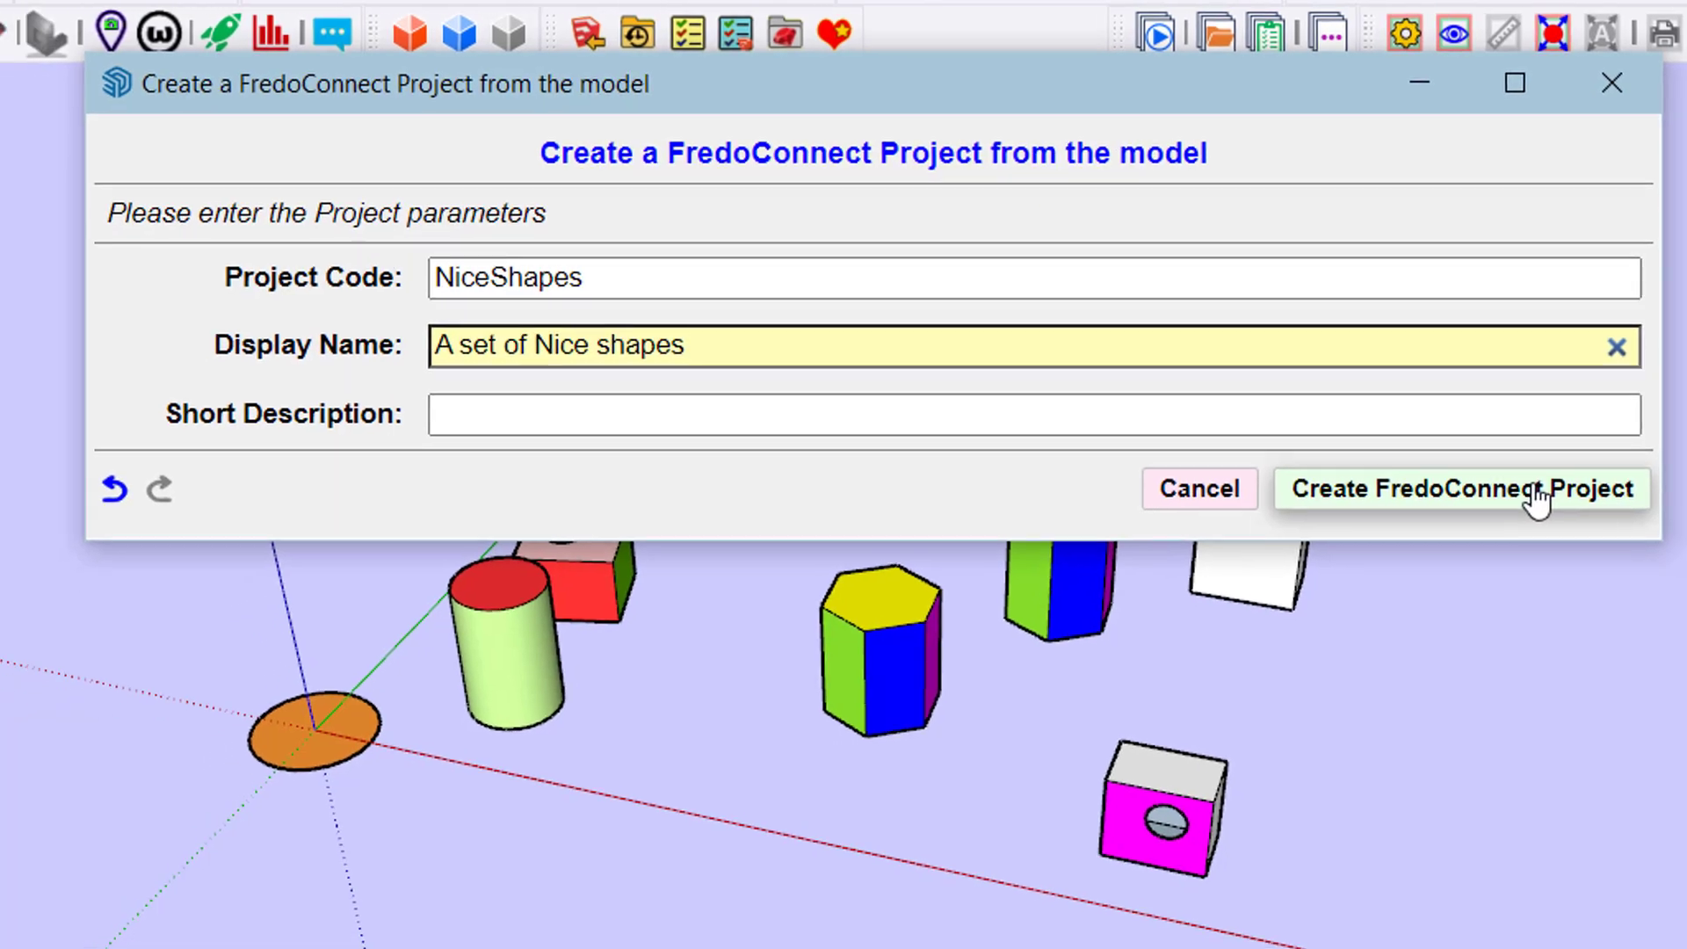
- Create the NiceShapes FredoConnect project and reposition the floating FredoConnect panel
{"action": "left_click", "coordinate": [1529, 514]}
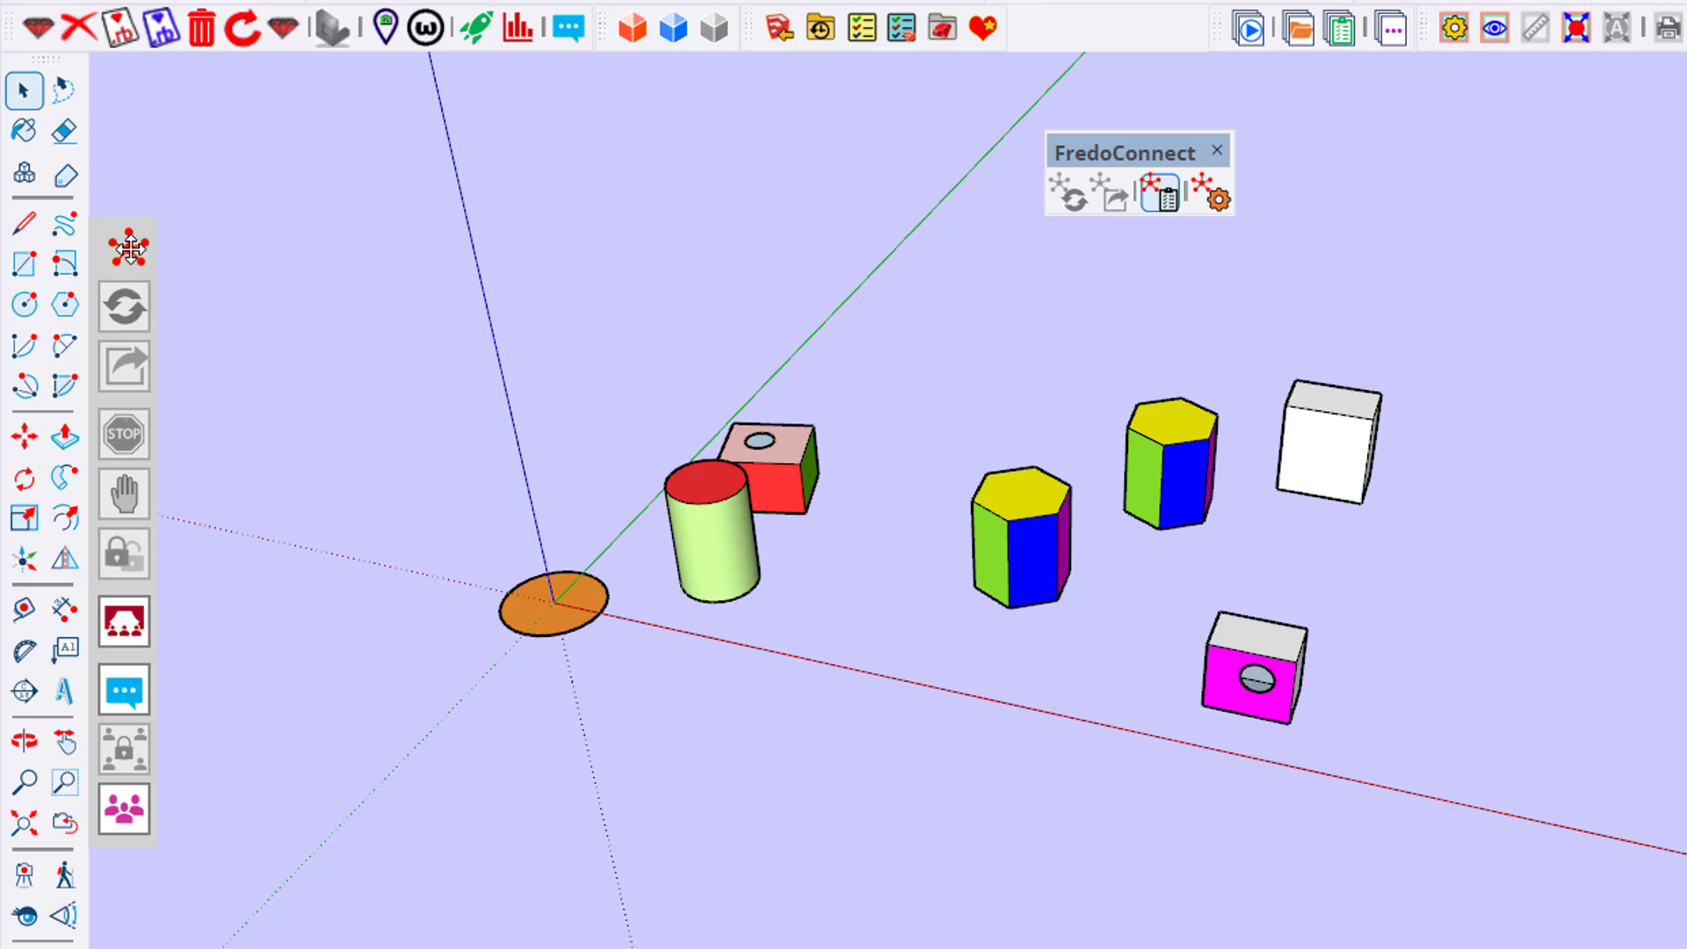
{"action": "left_click_drag", "start_coordinate": [132, 248], "coordinate": [179, 219]}
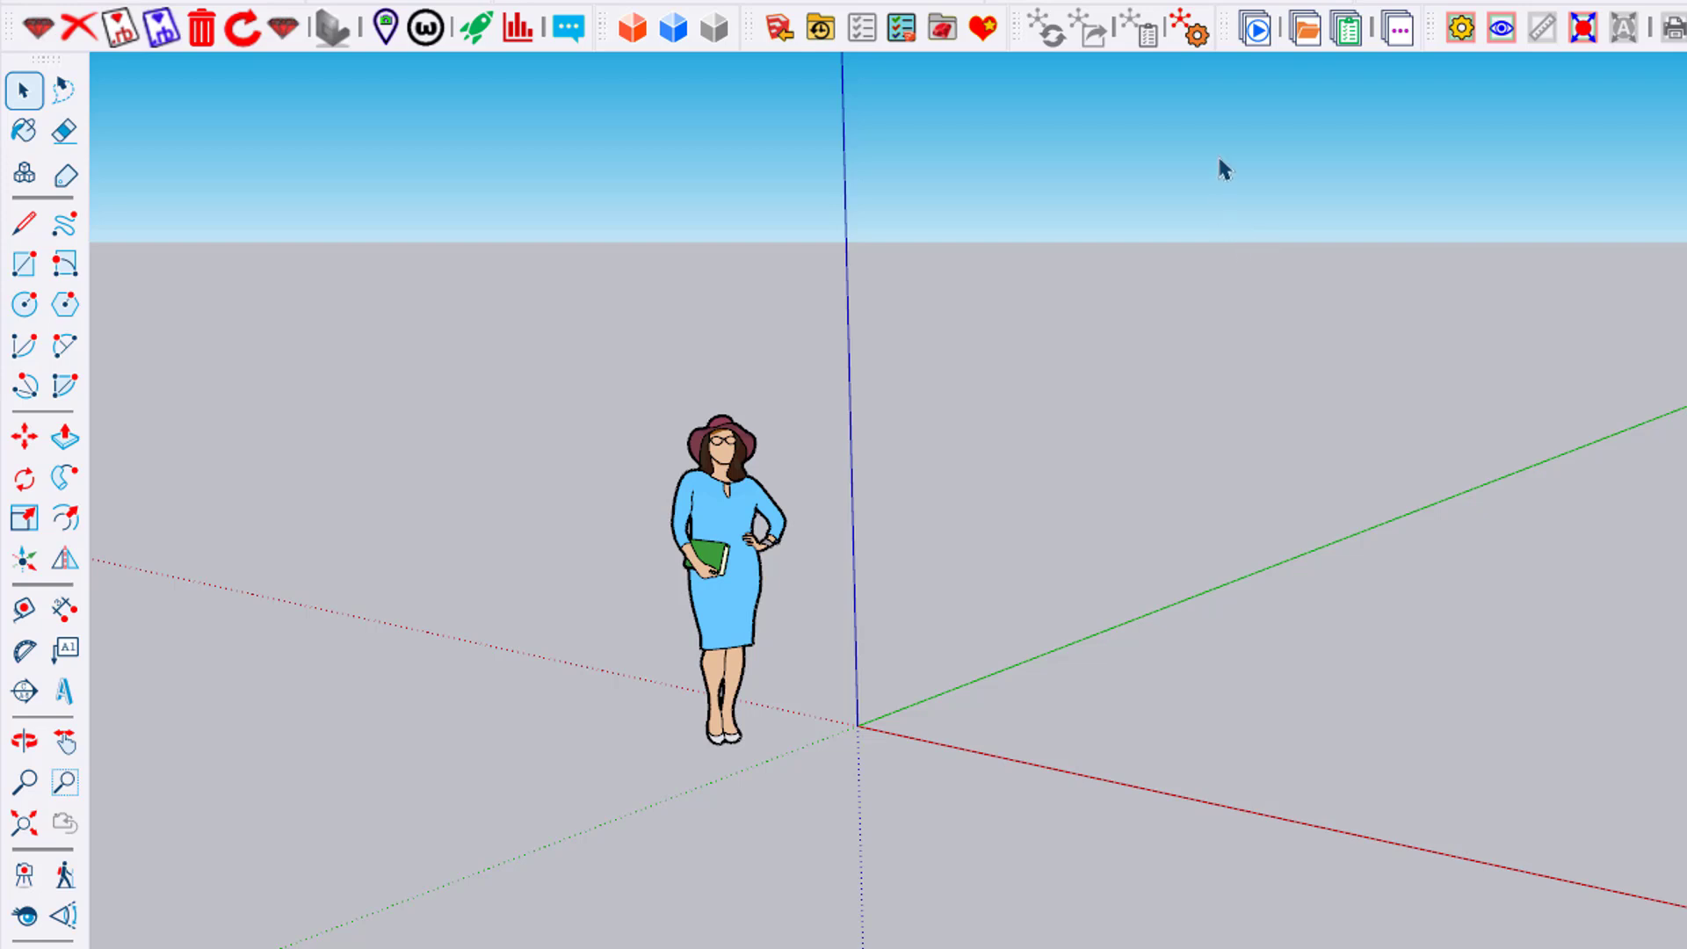
- Fetch the NiceShapes shared model into this empty instance
{"action": "left_click", "coordinate": [1205, 44]}
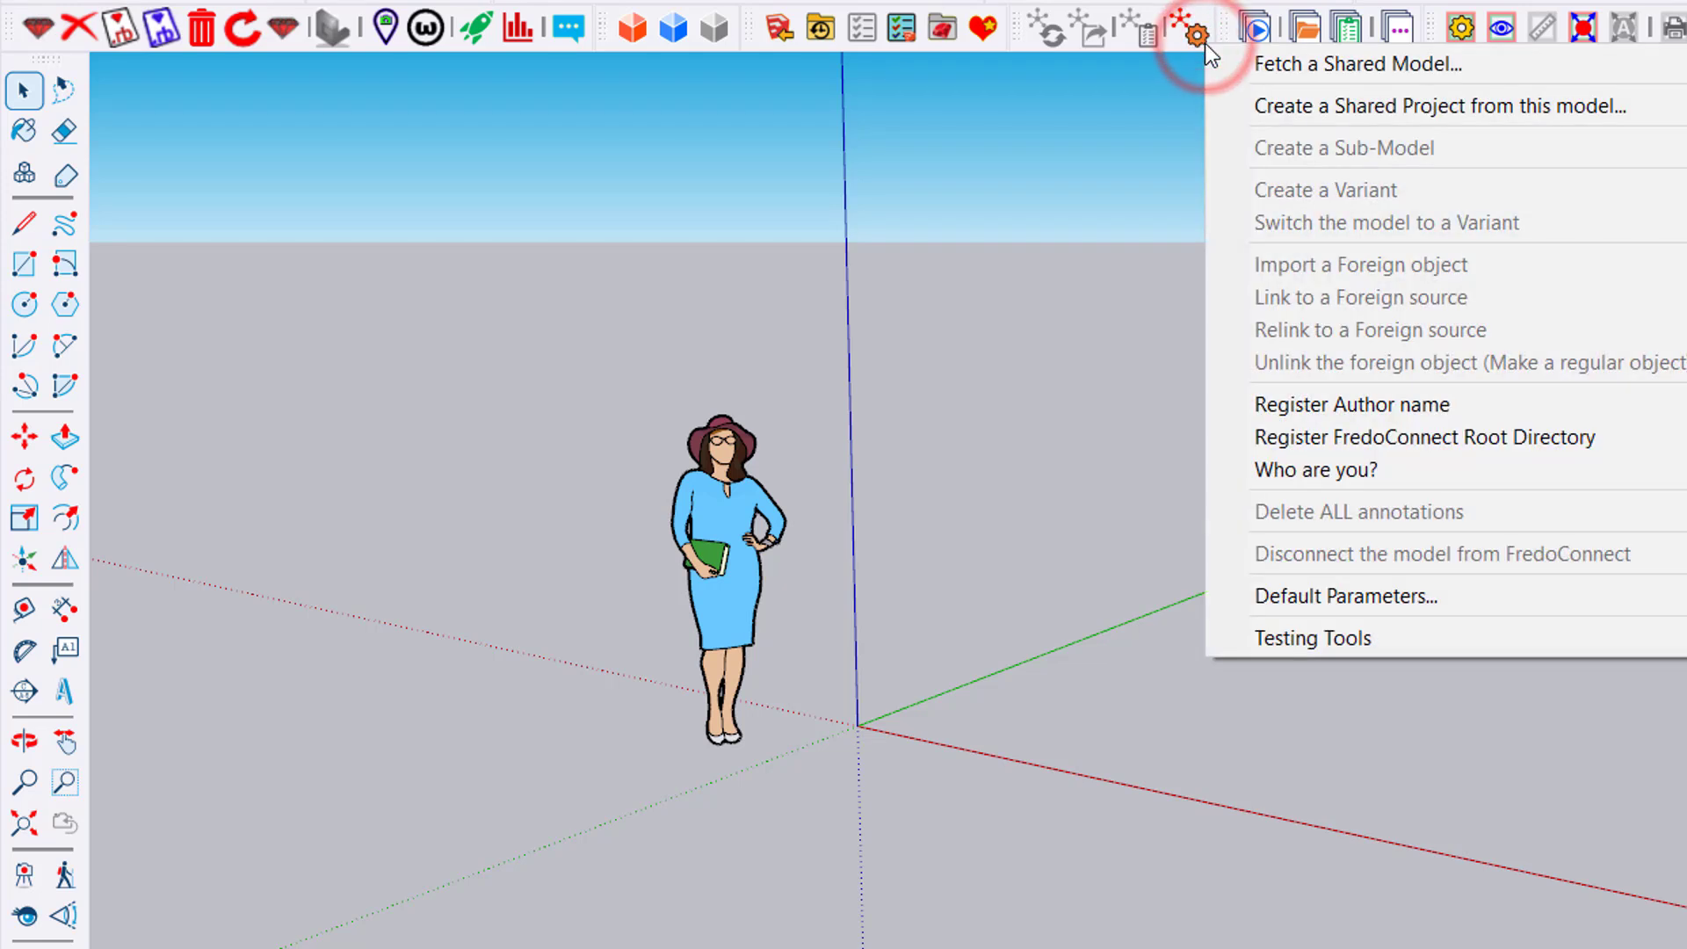
{"action": "left_click", "coordinate": [1267, 71]}
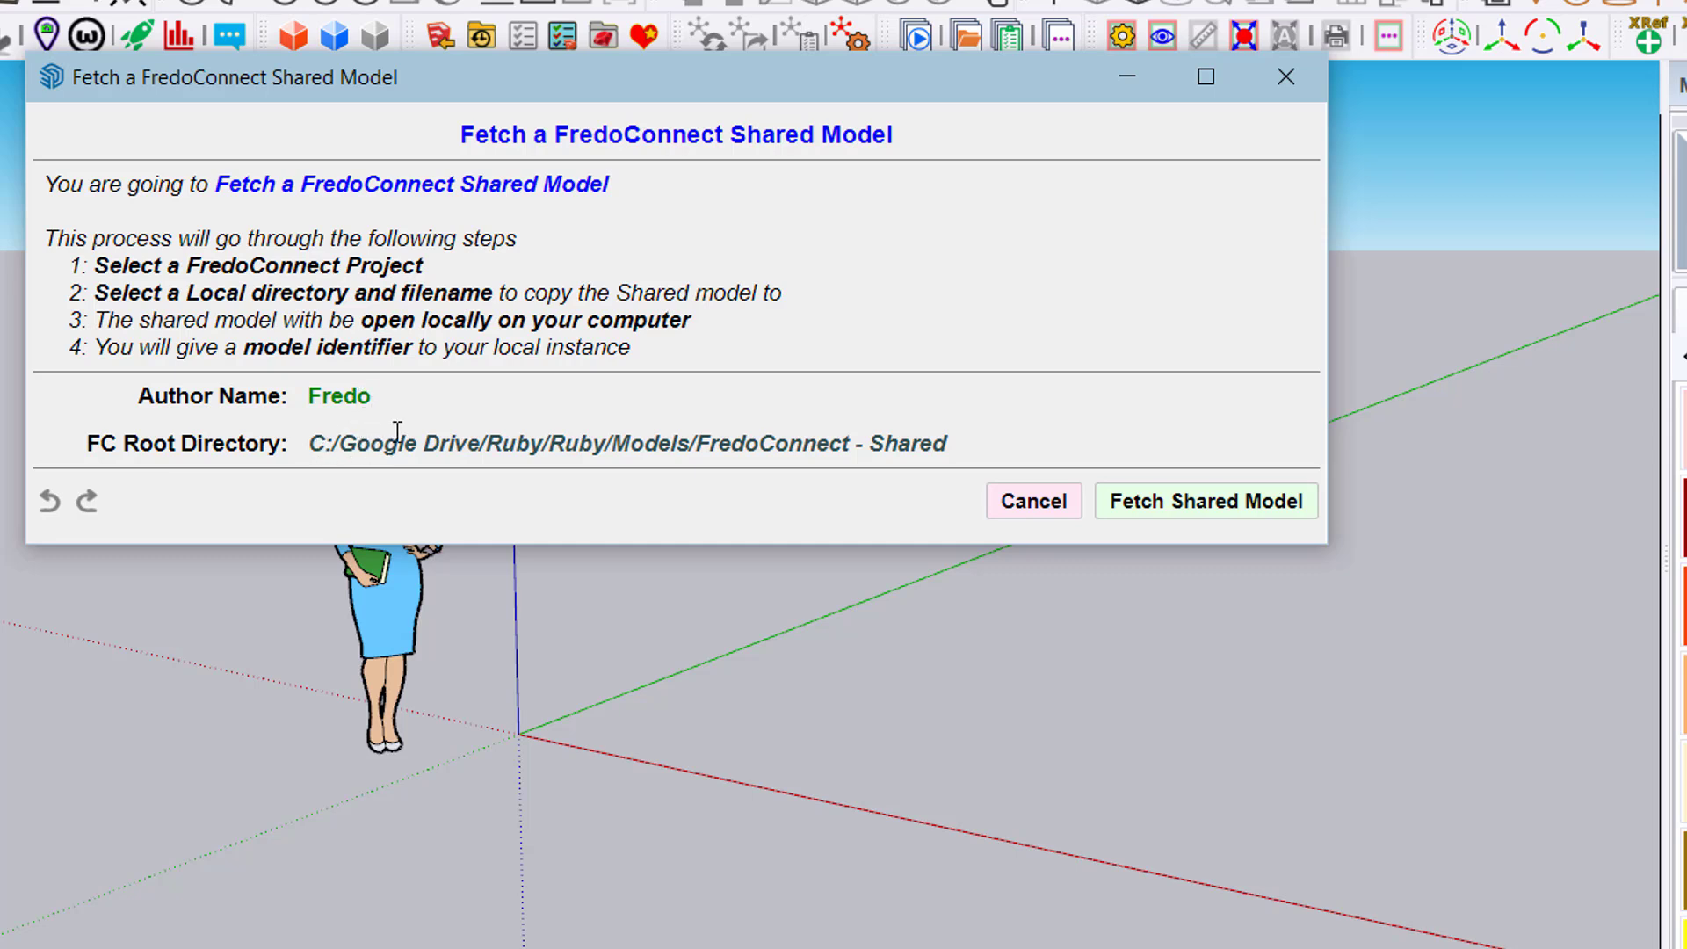
{"action": "left_click", "coordinate": [1229, 508]}
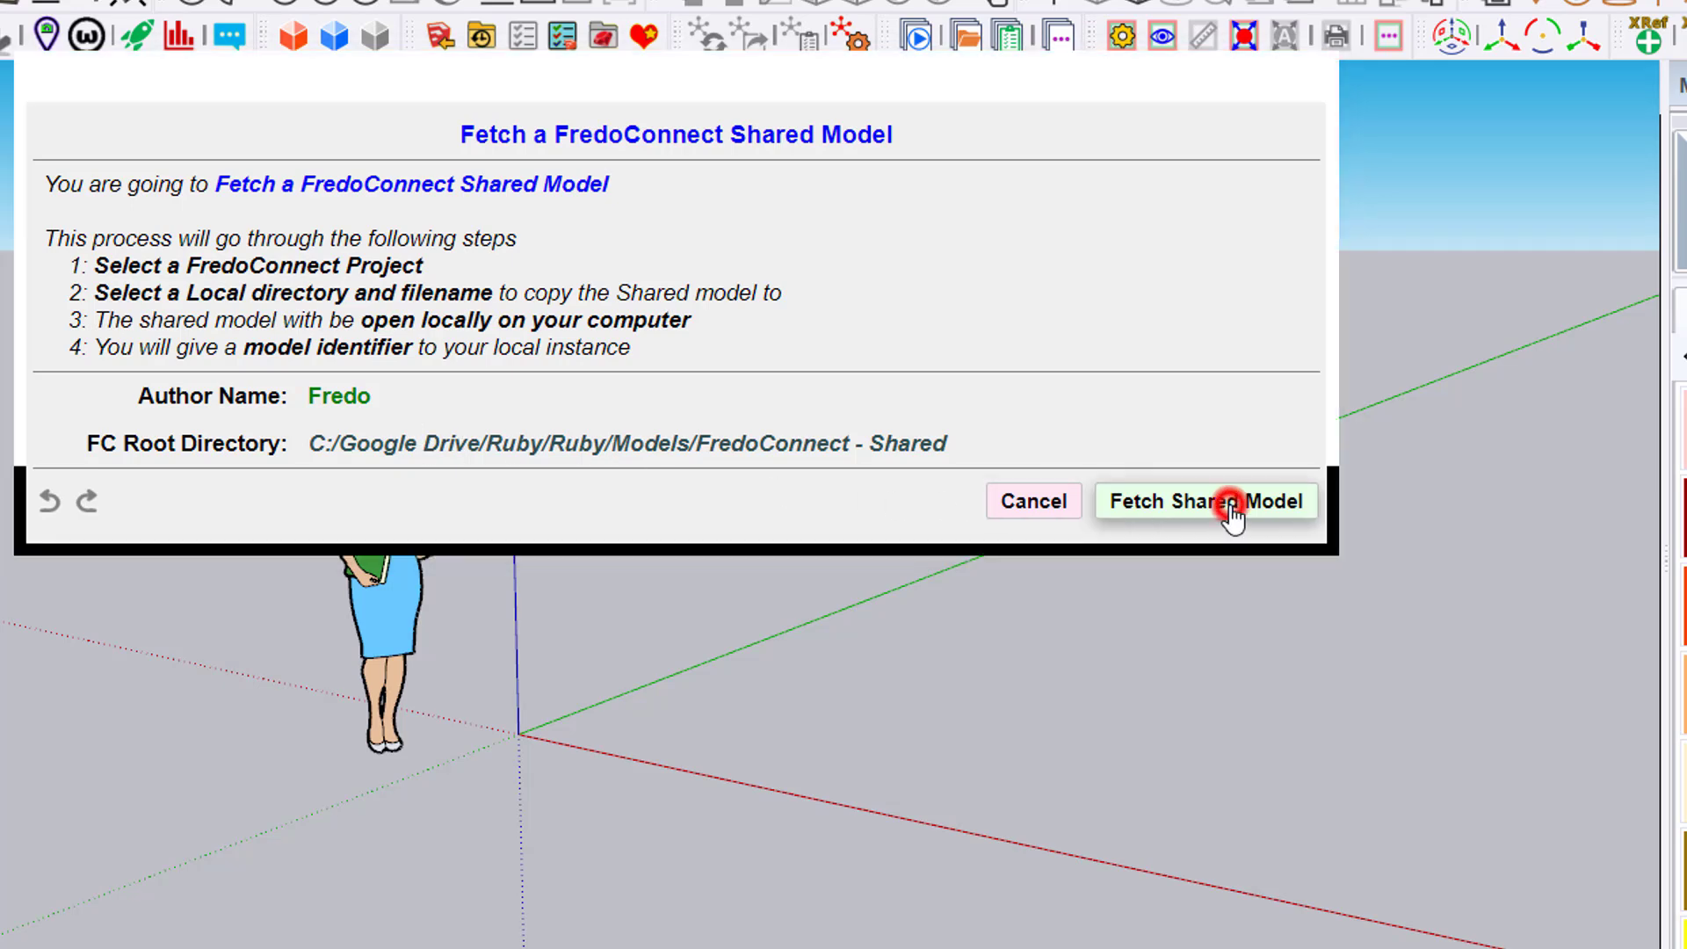
{"action": "scroll", "coordinate": [1063, 474], "scroll_direction": "down", "scroll_amount": 3}
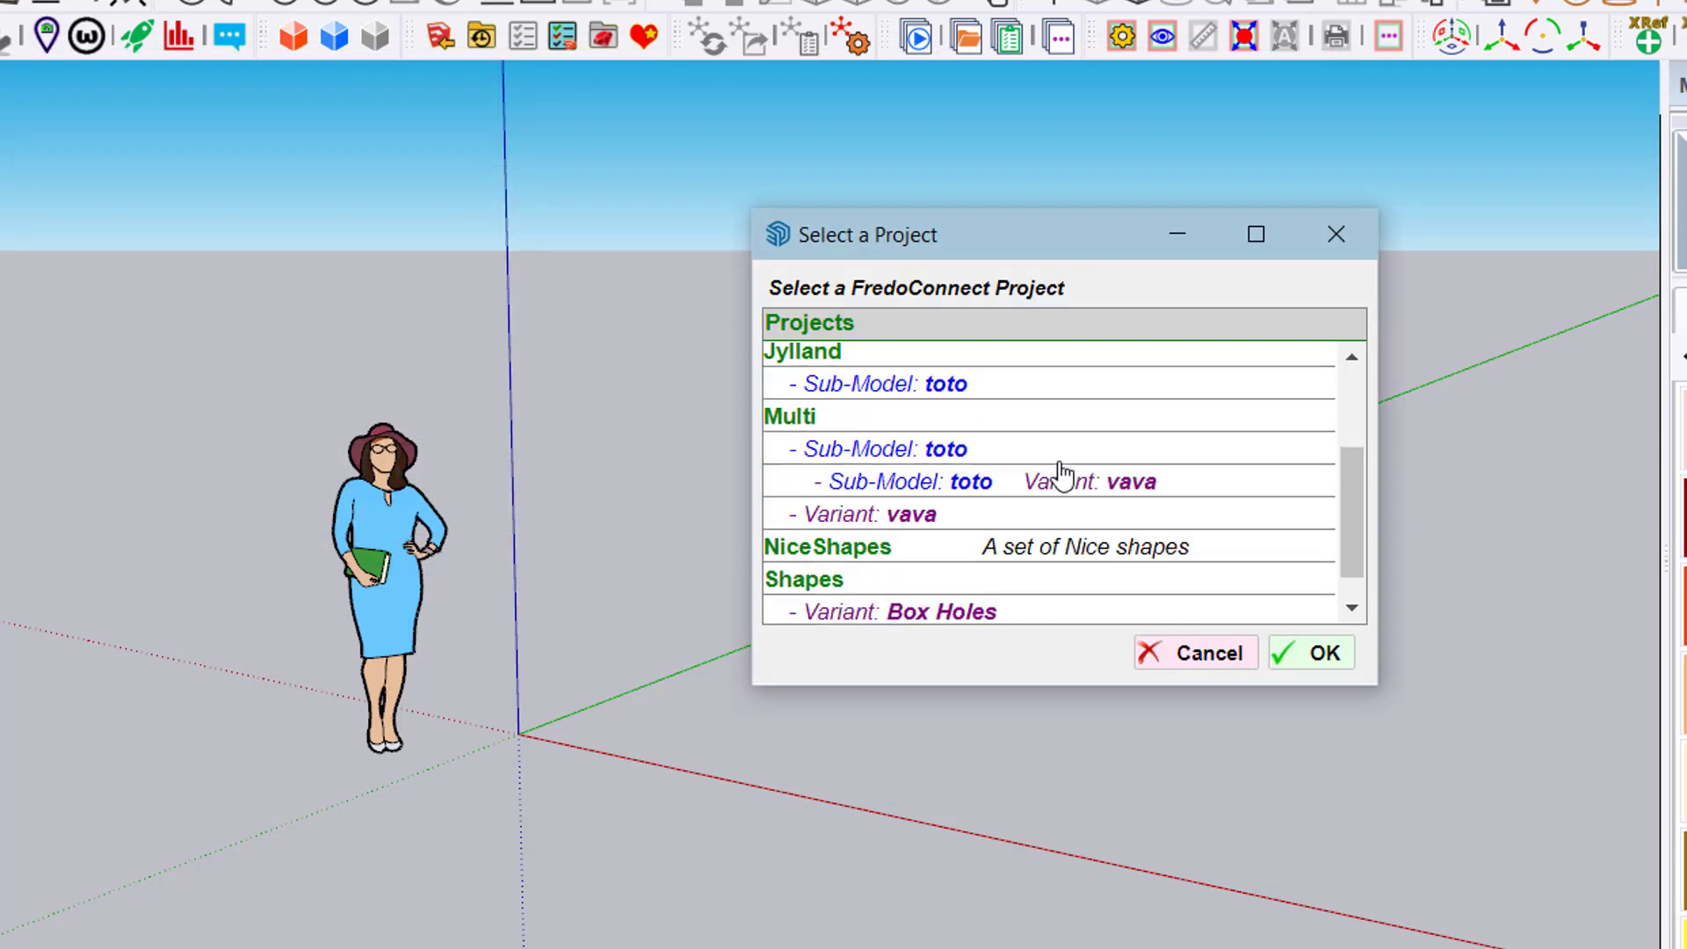
{"action": "left_click", "coordinate": [1074, 513]}
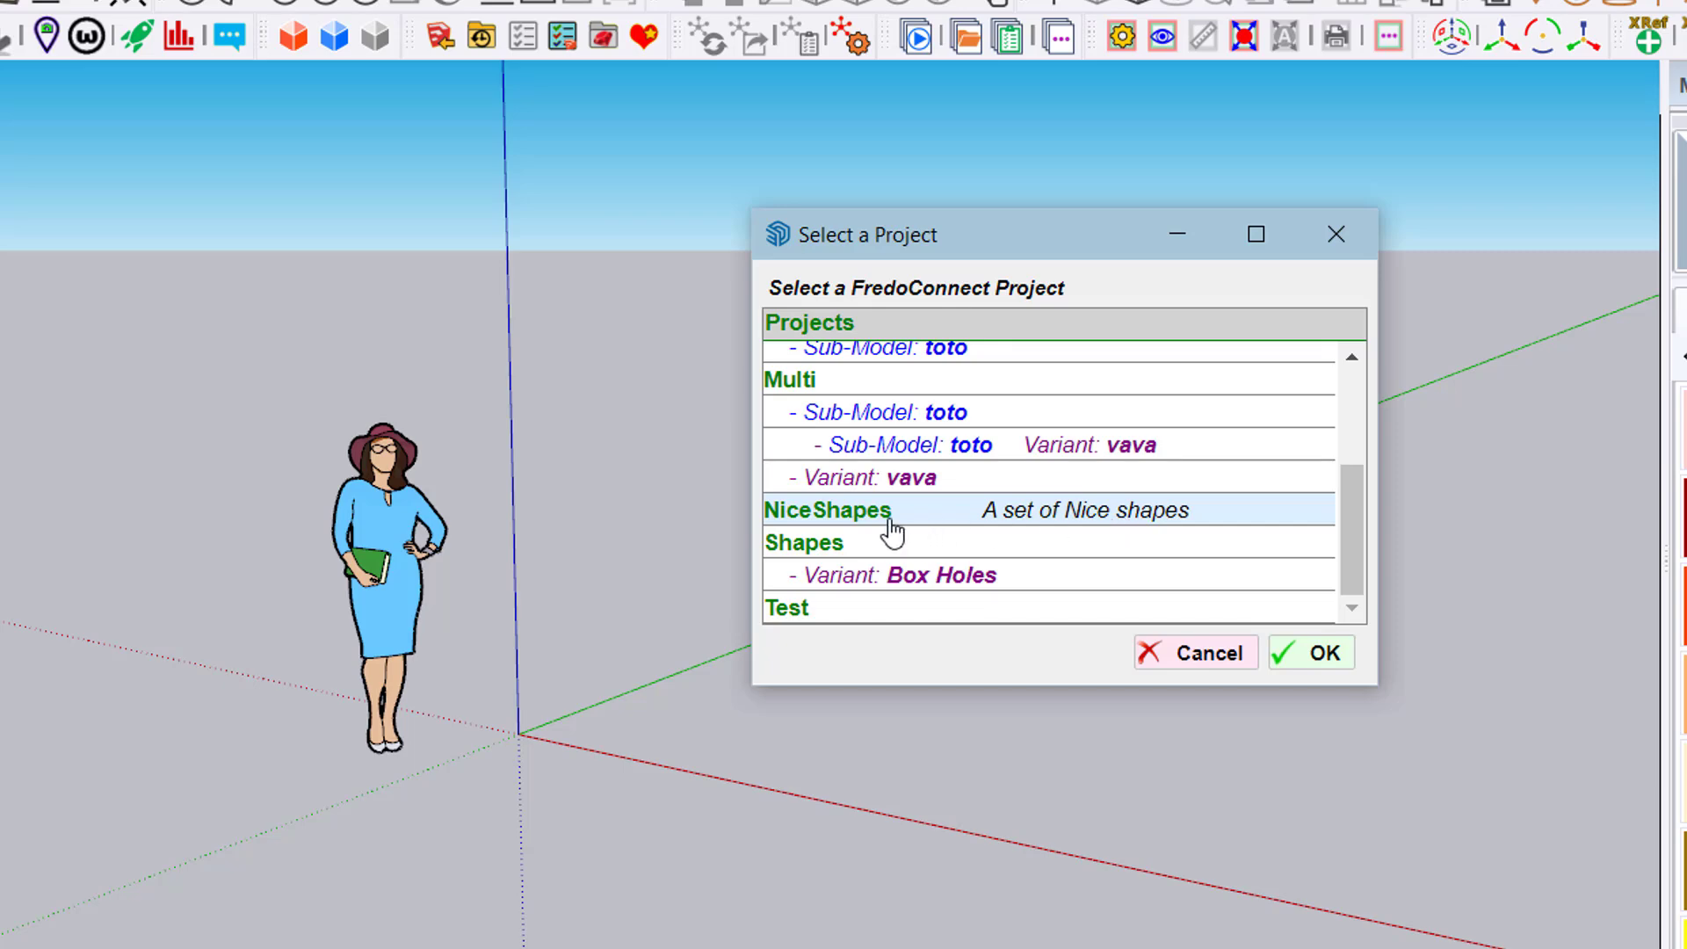
{"action": "left_click", "coordinate": [1036, 518]}
{"action": "left_click", "coordinate": [1037, 519]}
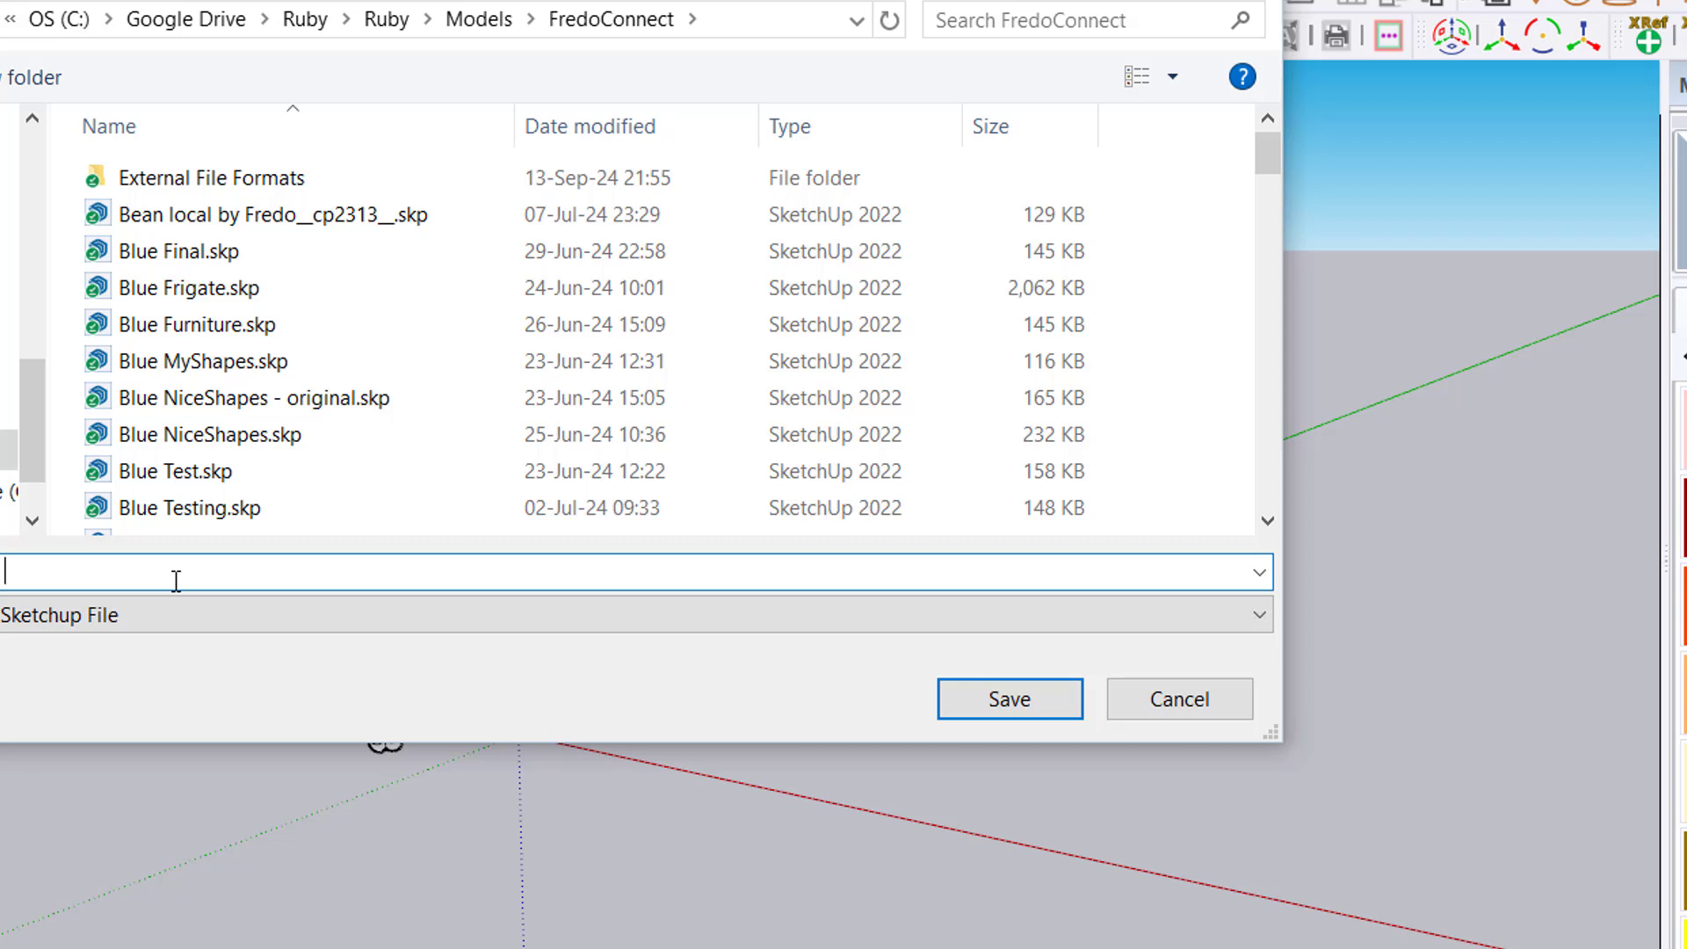
- Save the fetched model locally as 'Nice Shapes !green!'
{"action": "type", "text": "Nice"}
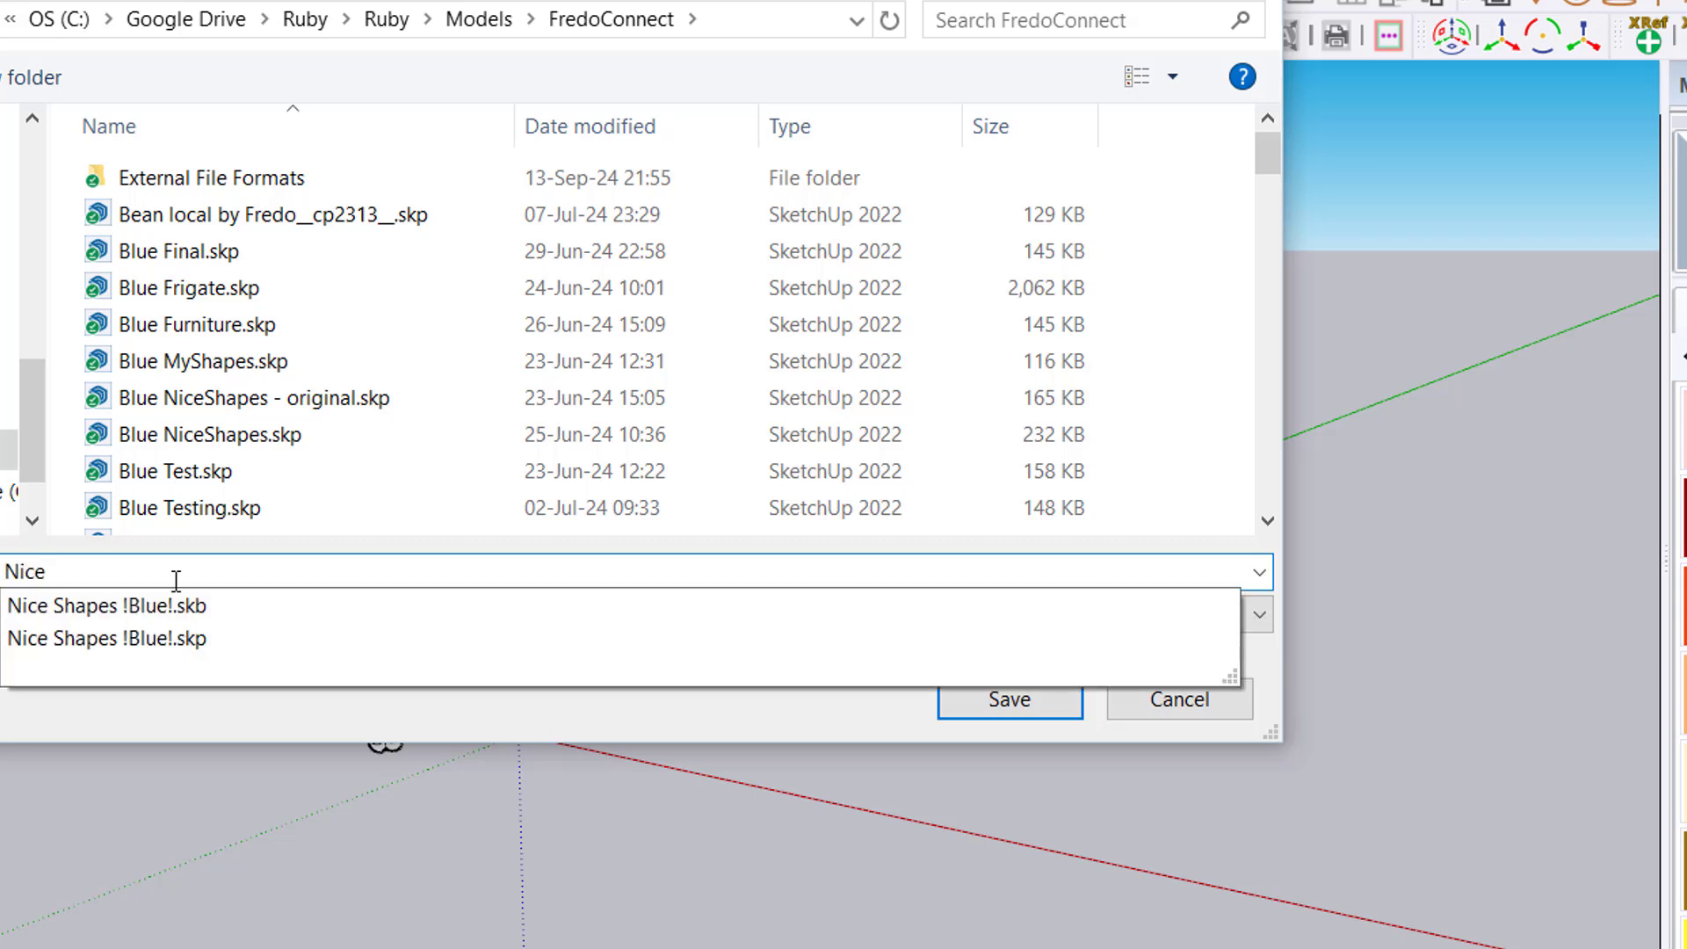
{"action": "type", "text": " Shapes !gre"}
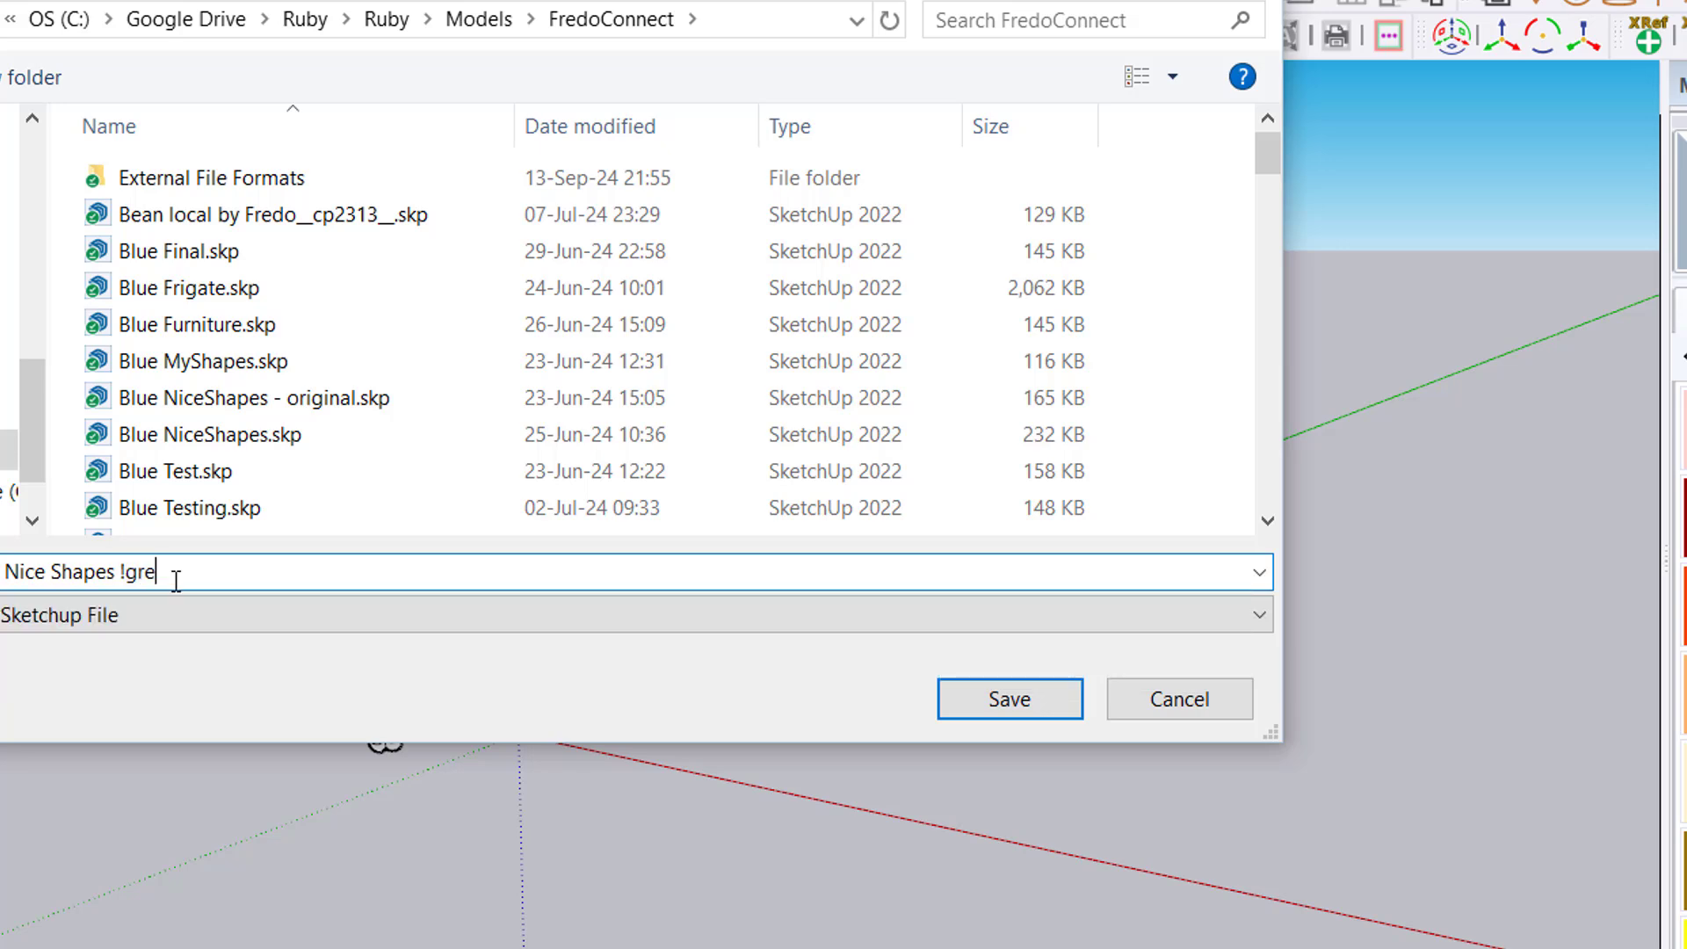
{"action": "type", "text": "en1"}
{"action": "key", "text": "BackSpace"}
{"action": "type", "text": "!"}
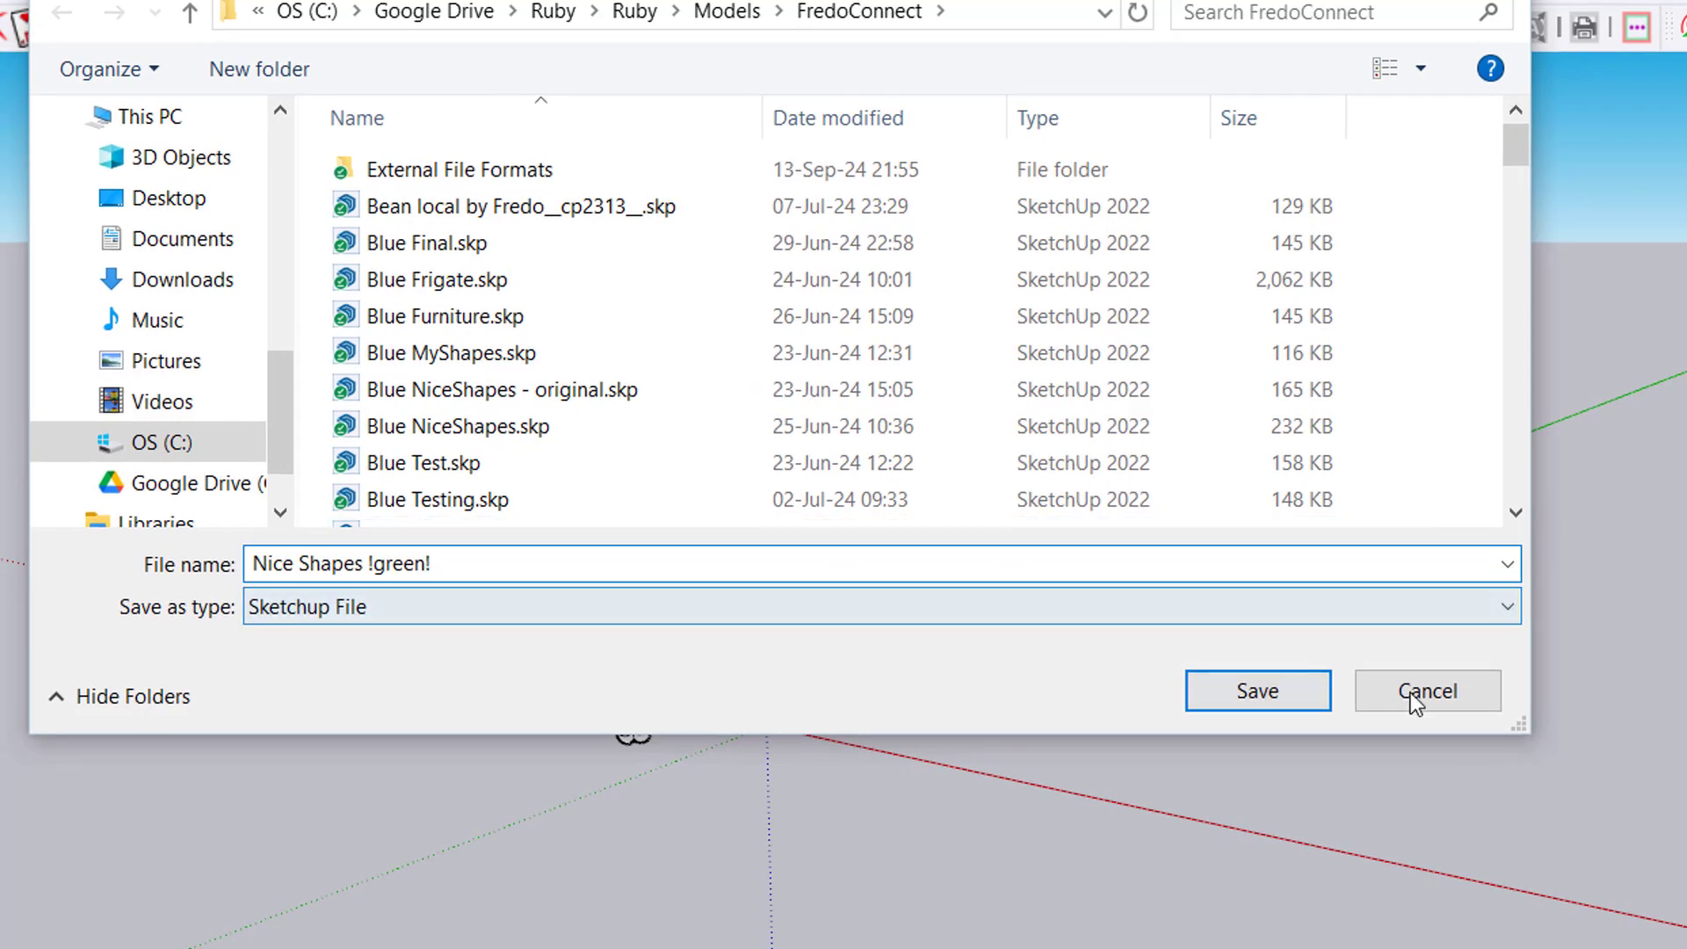
{"action": "left_click", "coordinate": [1284, 698]}
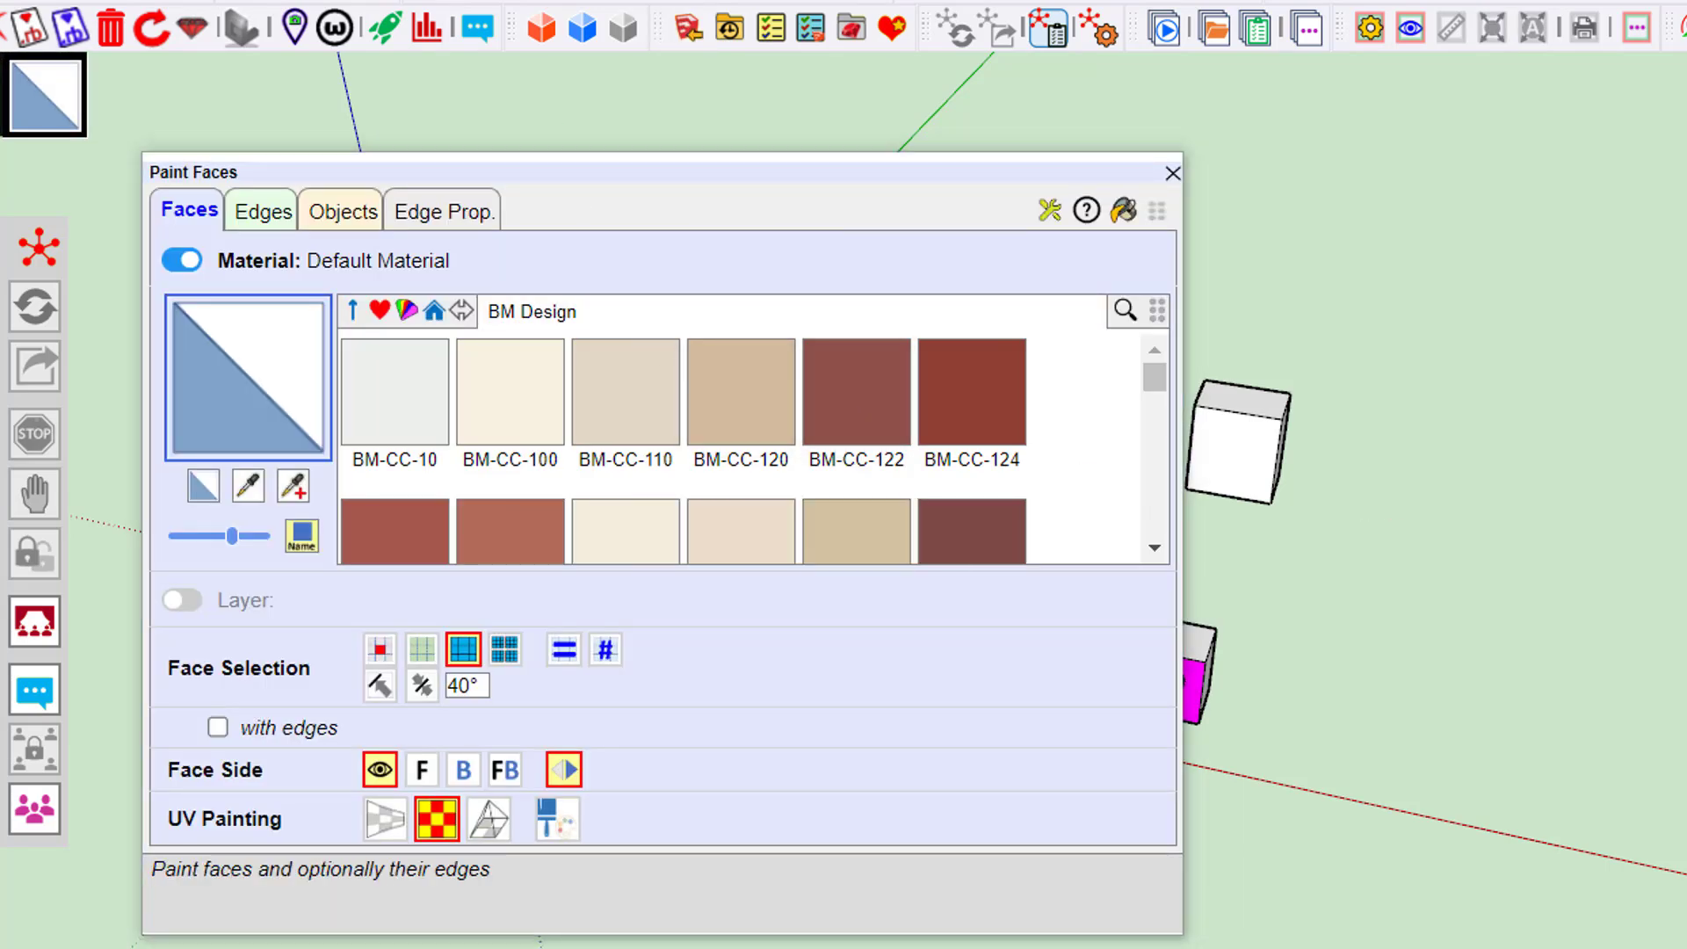
- Paint the white box with Color B05 and publish the change to NiceShapes
{"action": "left_click", "coordinate": [1173, 172]}
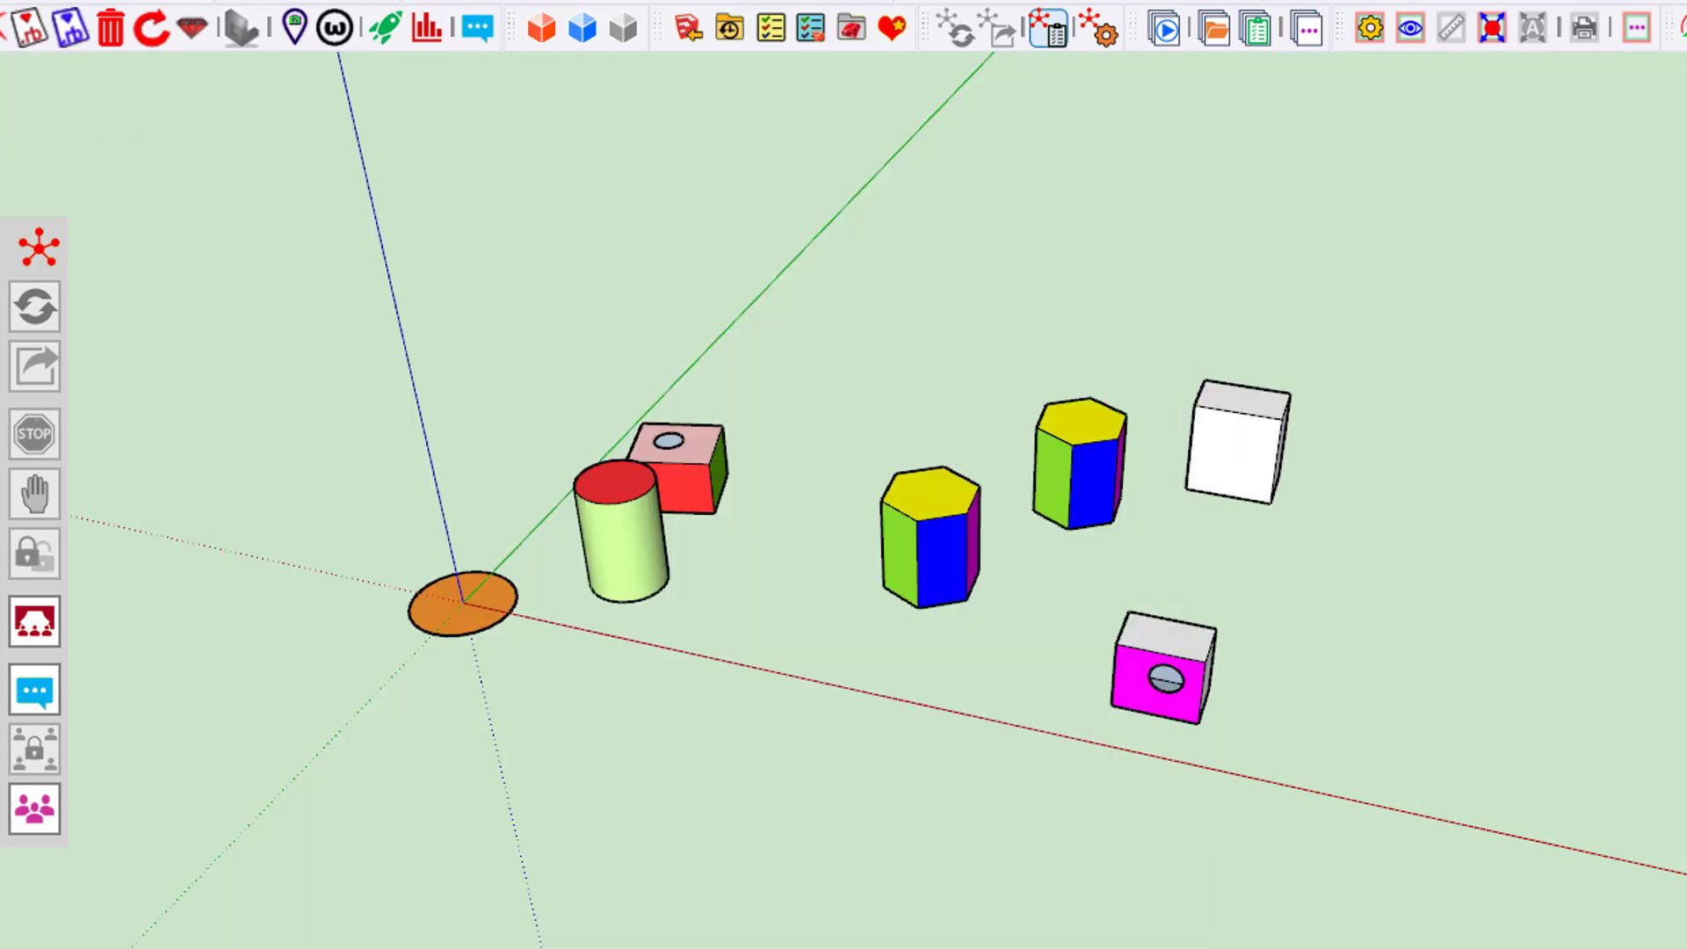
{"action": "left_click", "coordinate": [1234, 453]}
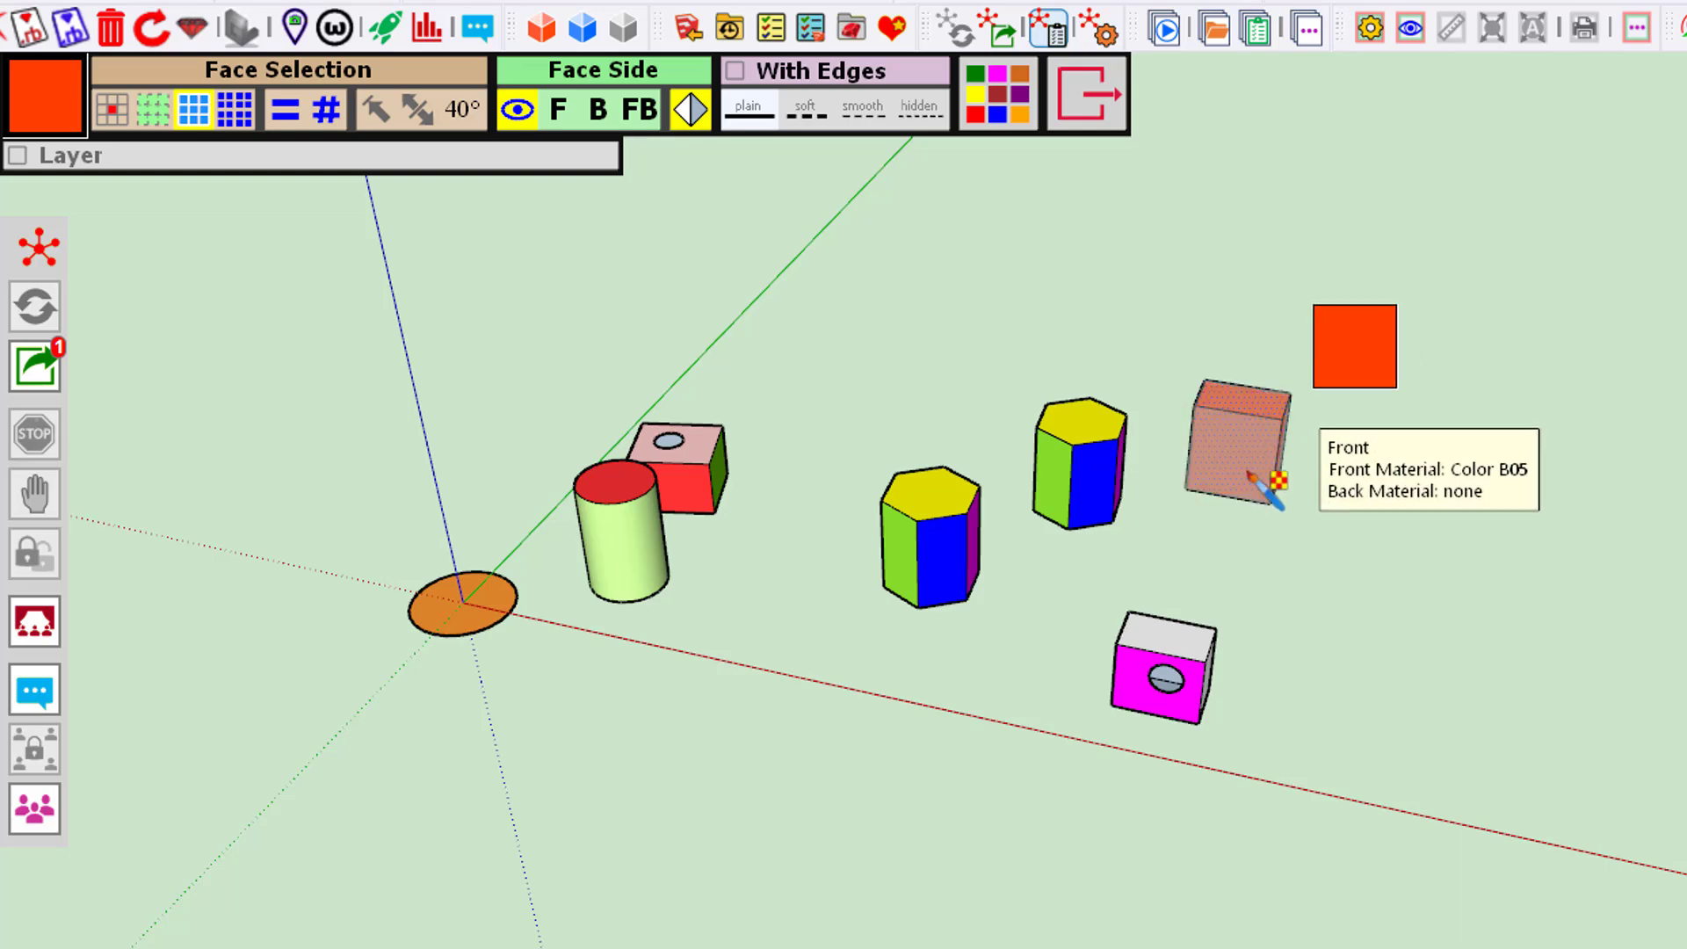
{"action": "left_click", "coordinate": [37, 378]}
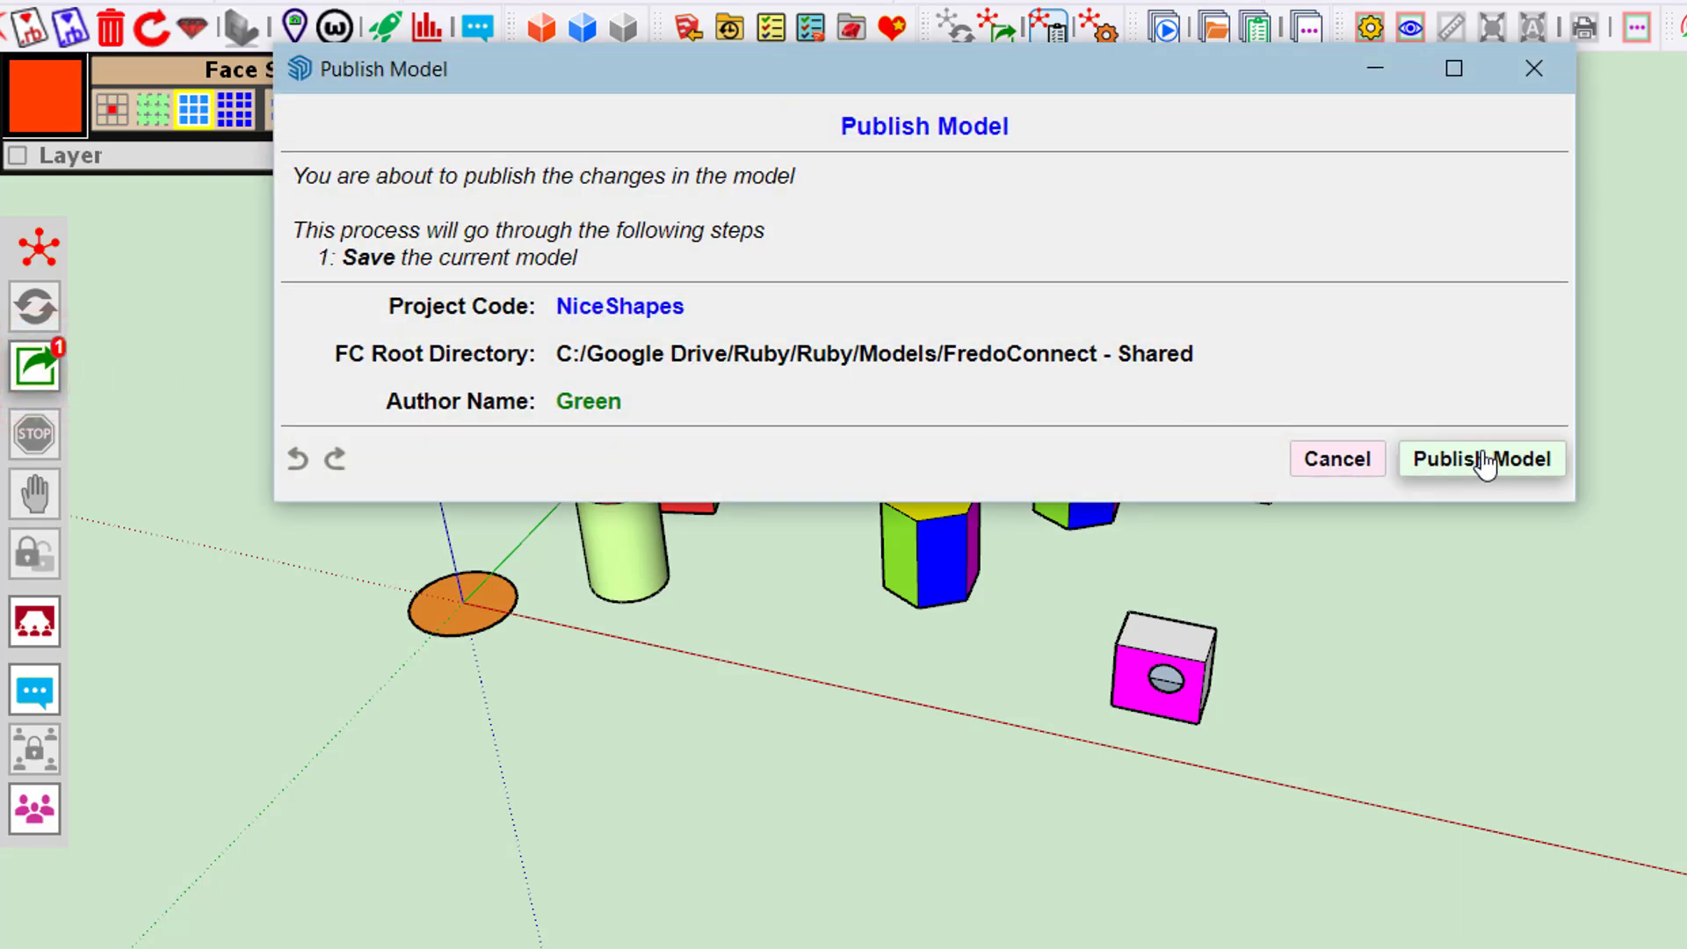
{"action": "left_click", "coordinate": [1482, 458]}
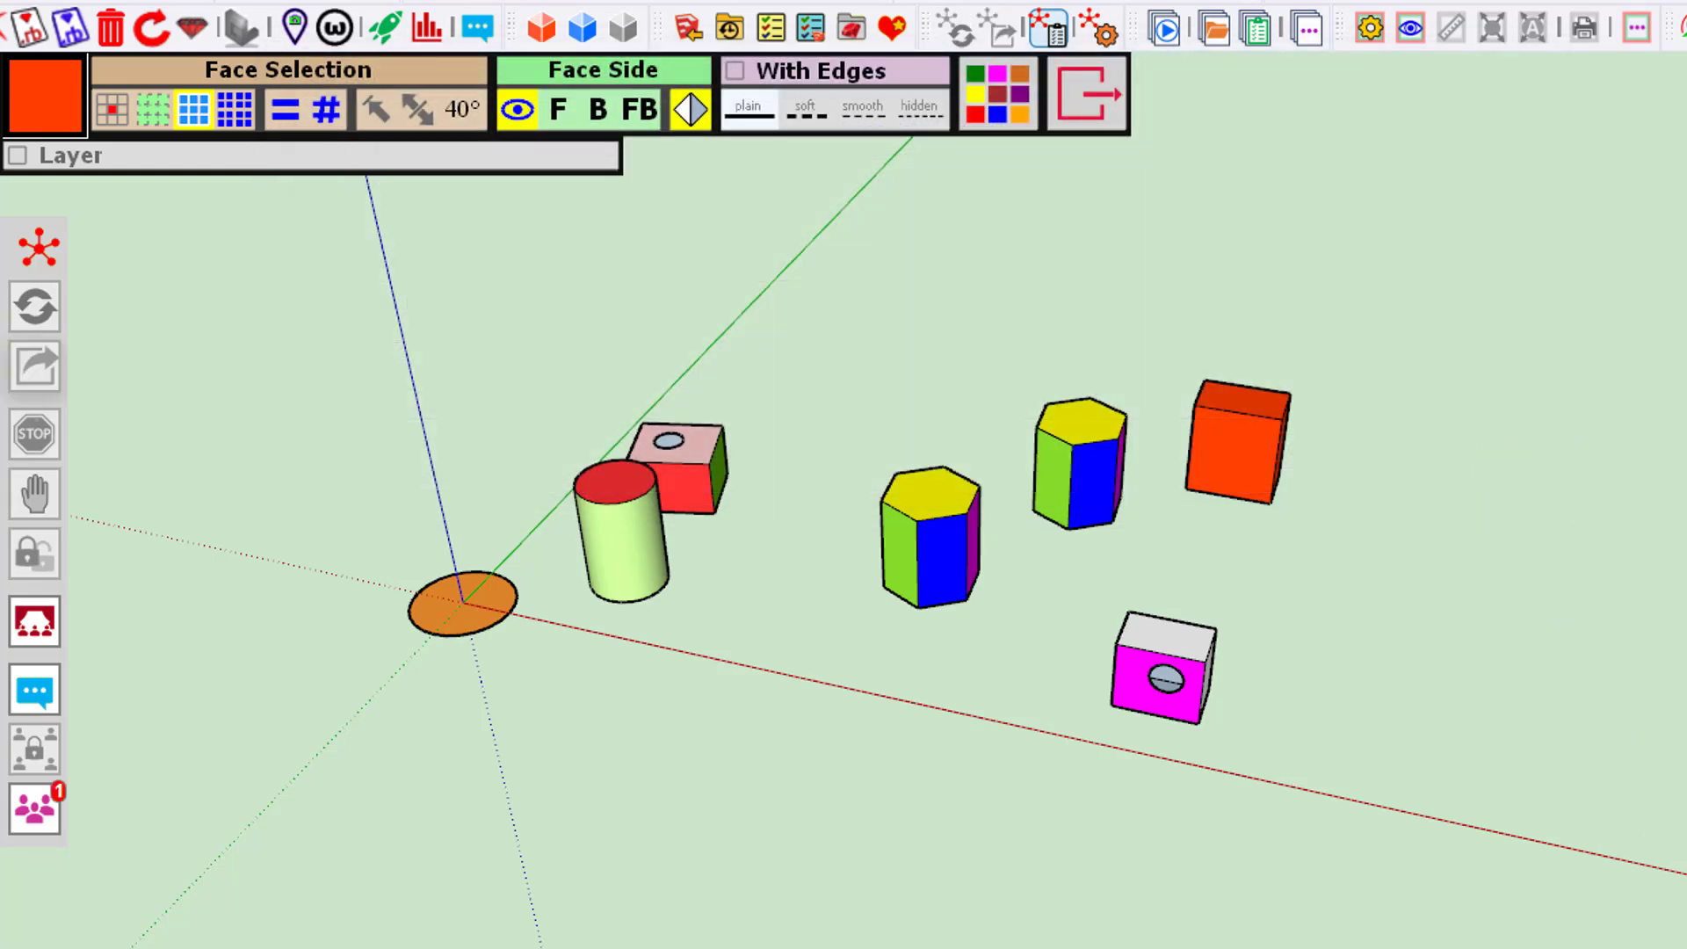
- Synchronize the lavender Blue instance so its box turns orange, then go to the third instance
{"action": "key", "text": "super+Down"}
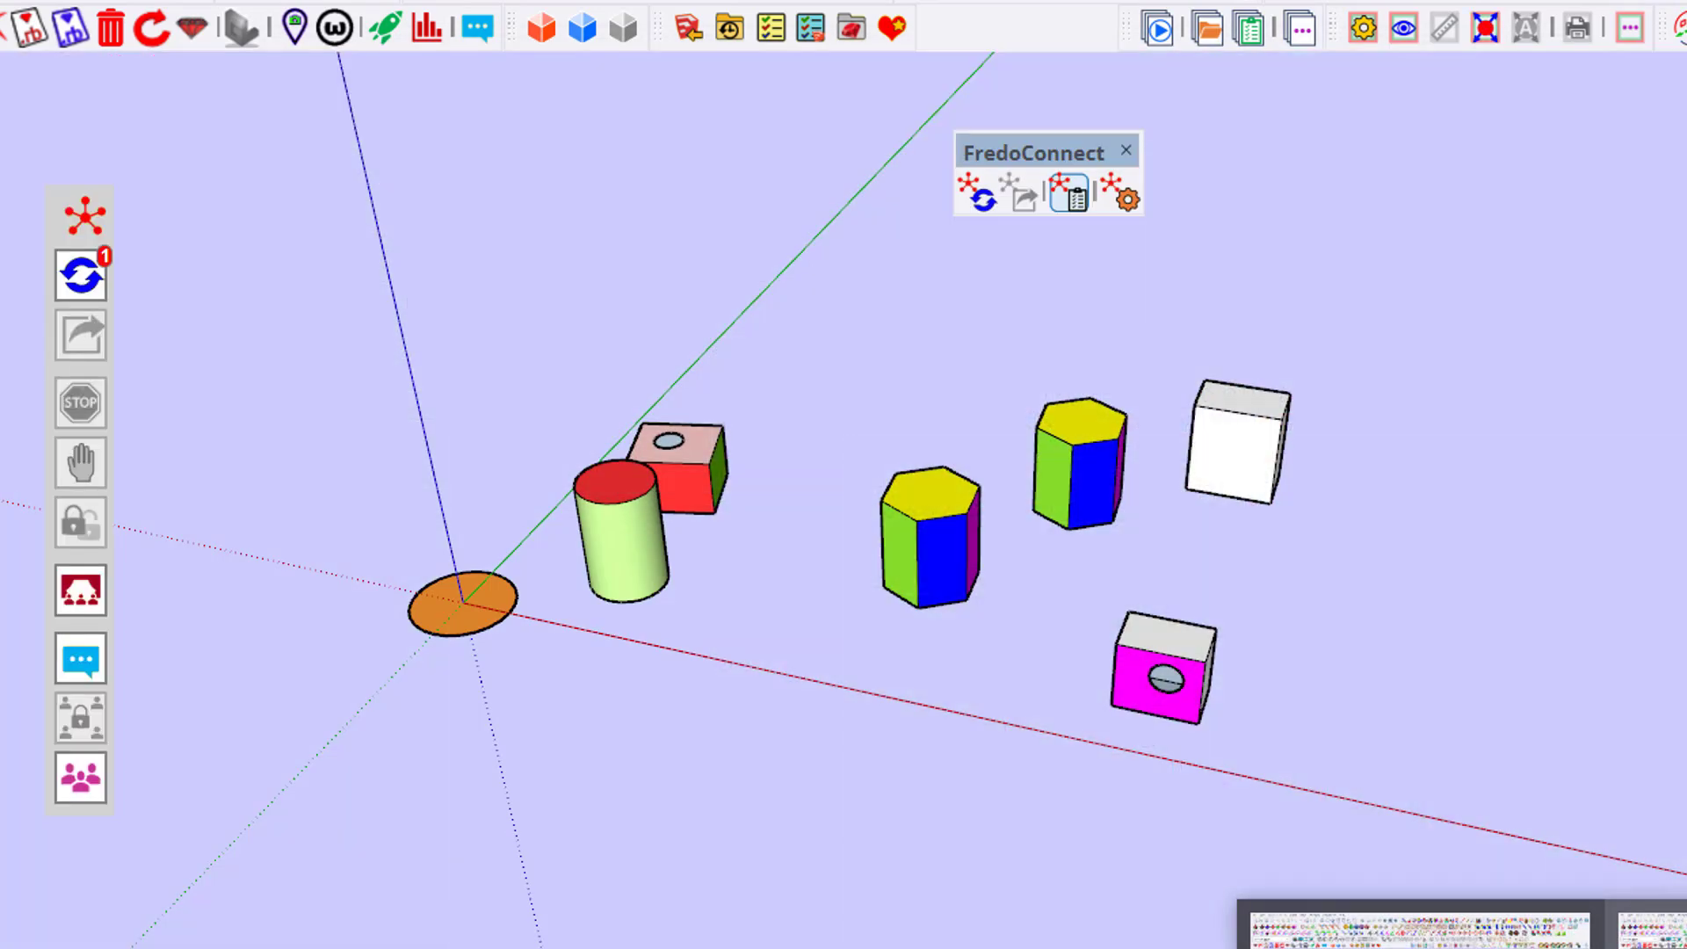
{"action": "left_click", "coordinate": [81, 275]}
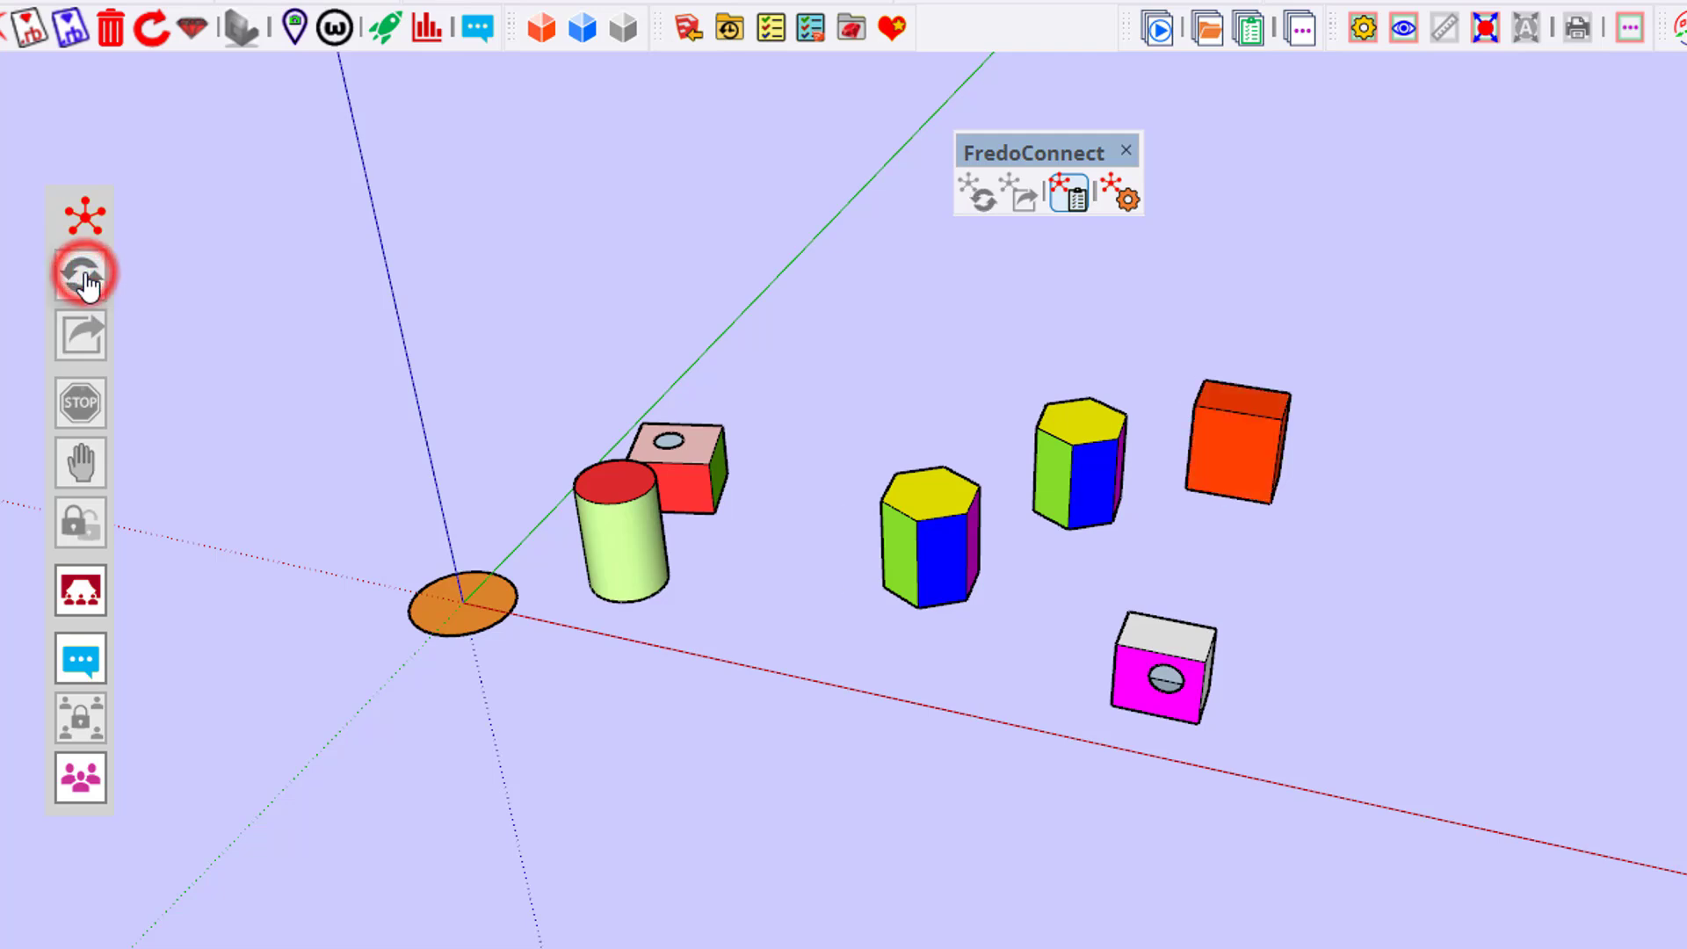
{"action": "left_click", "coordinate": [1376, 502]}
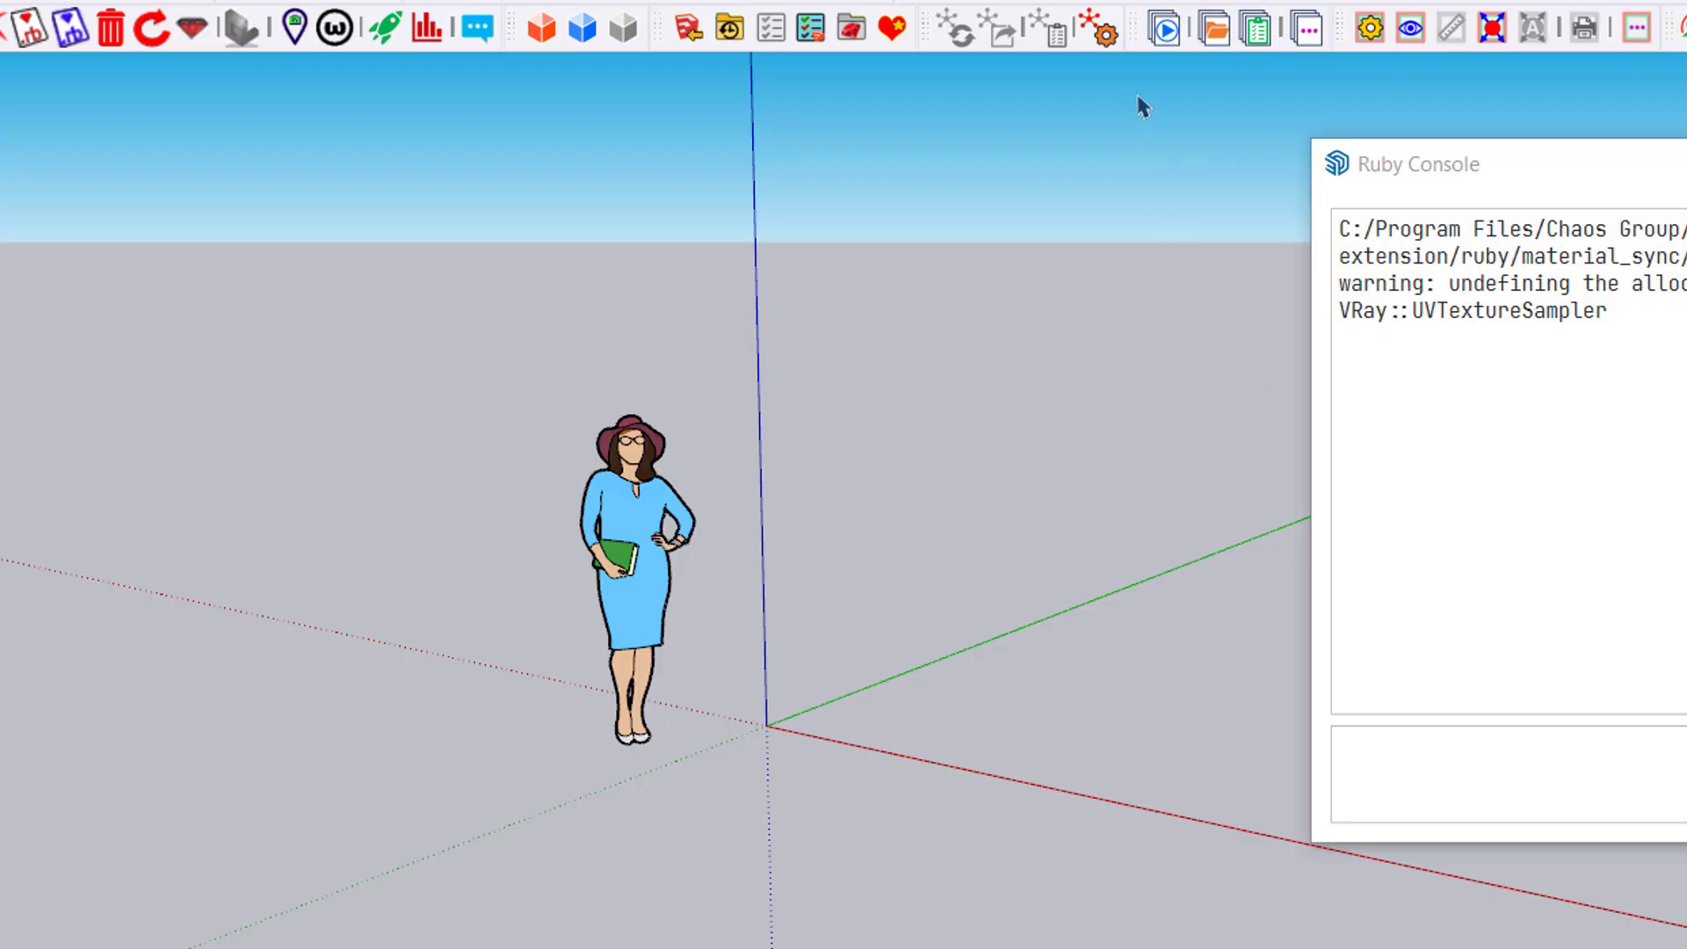
- Fetch the NiceShapes shared model via FredoConnect and save it locally as 'Nice Shape !Yellow!'
{"action": "left_click", "coordinate": [1112, 35]}
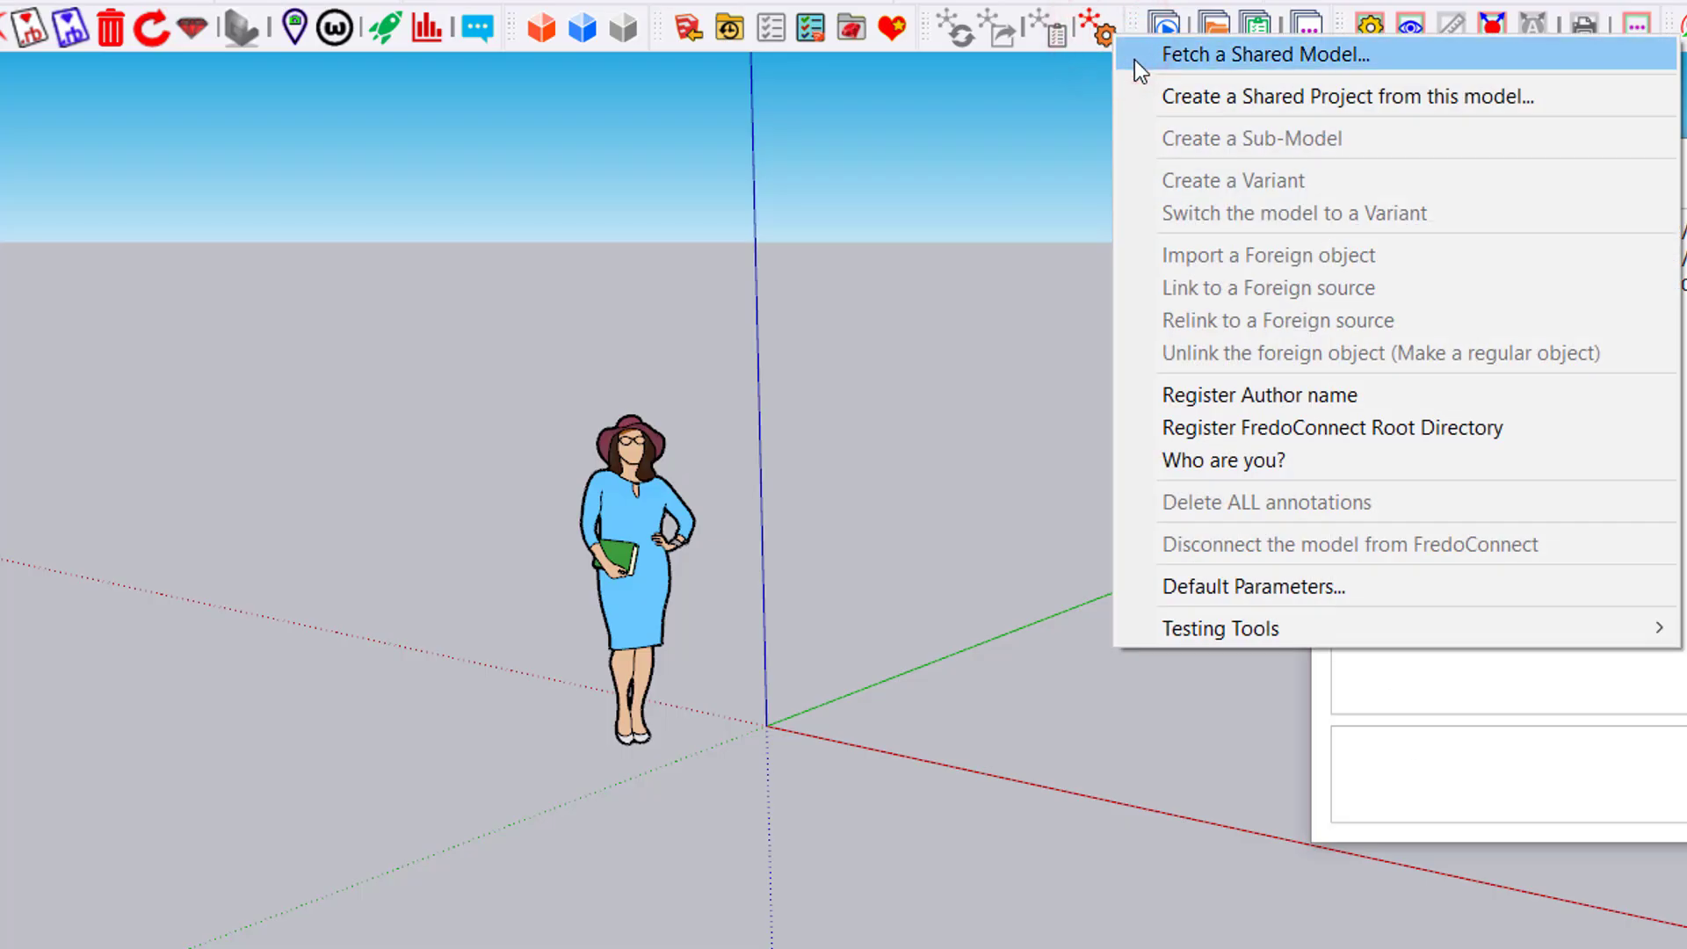
{"action": "left_click", "coordinate": [1148, 56]}
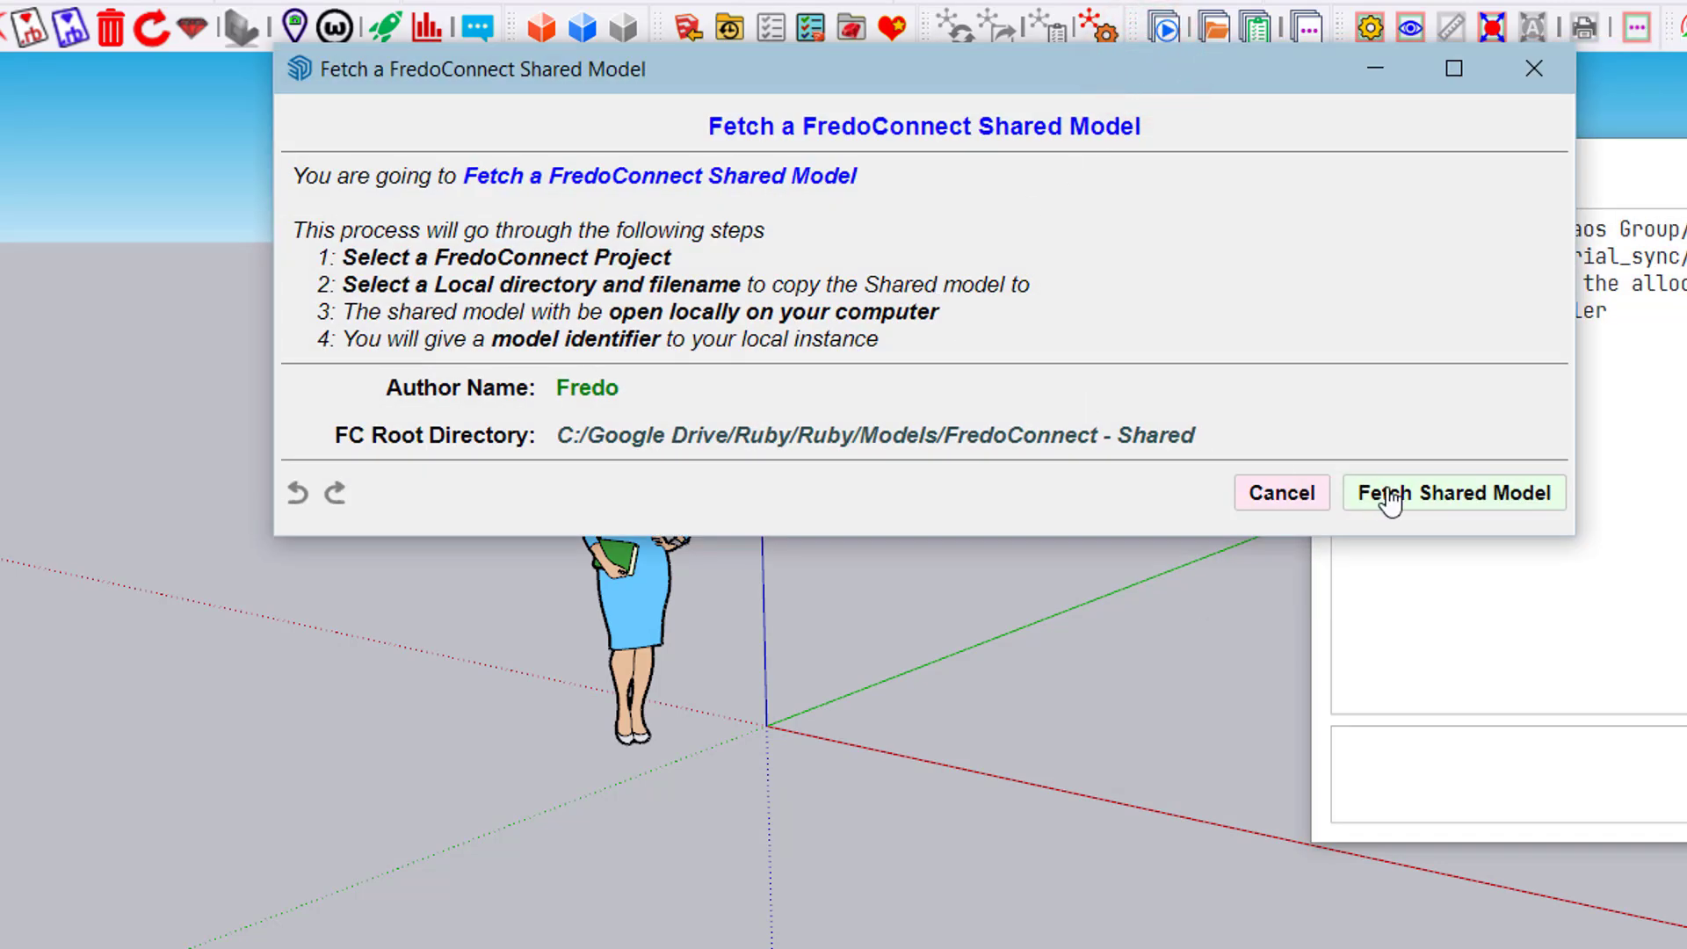
{"action": "left_click", "coordinate": [1494, 492]}
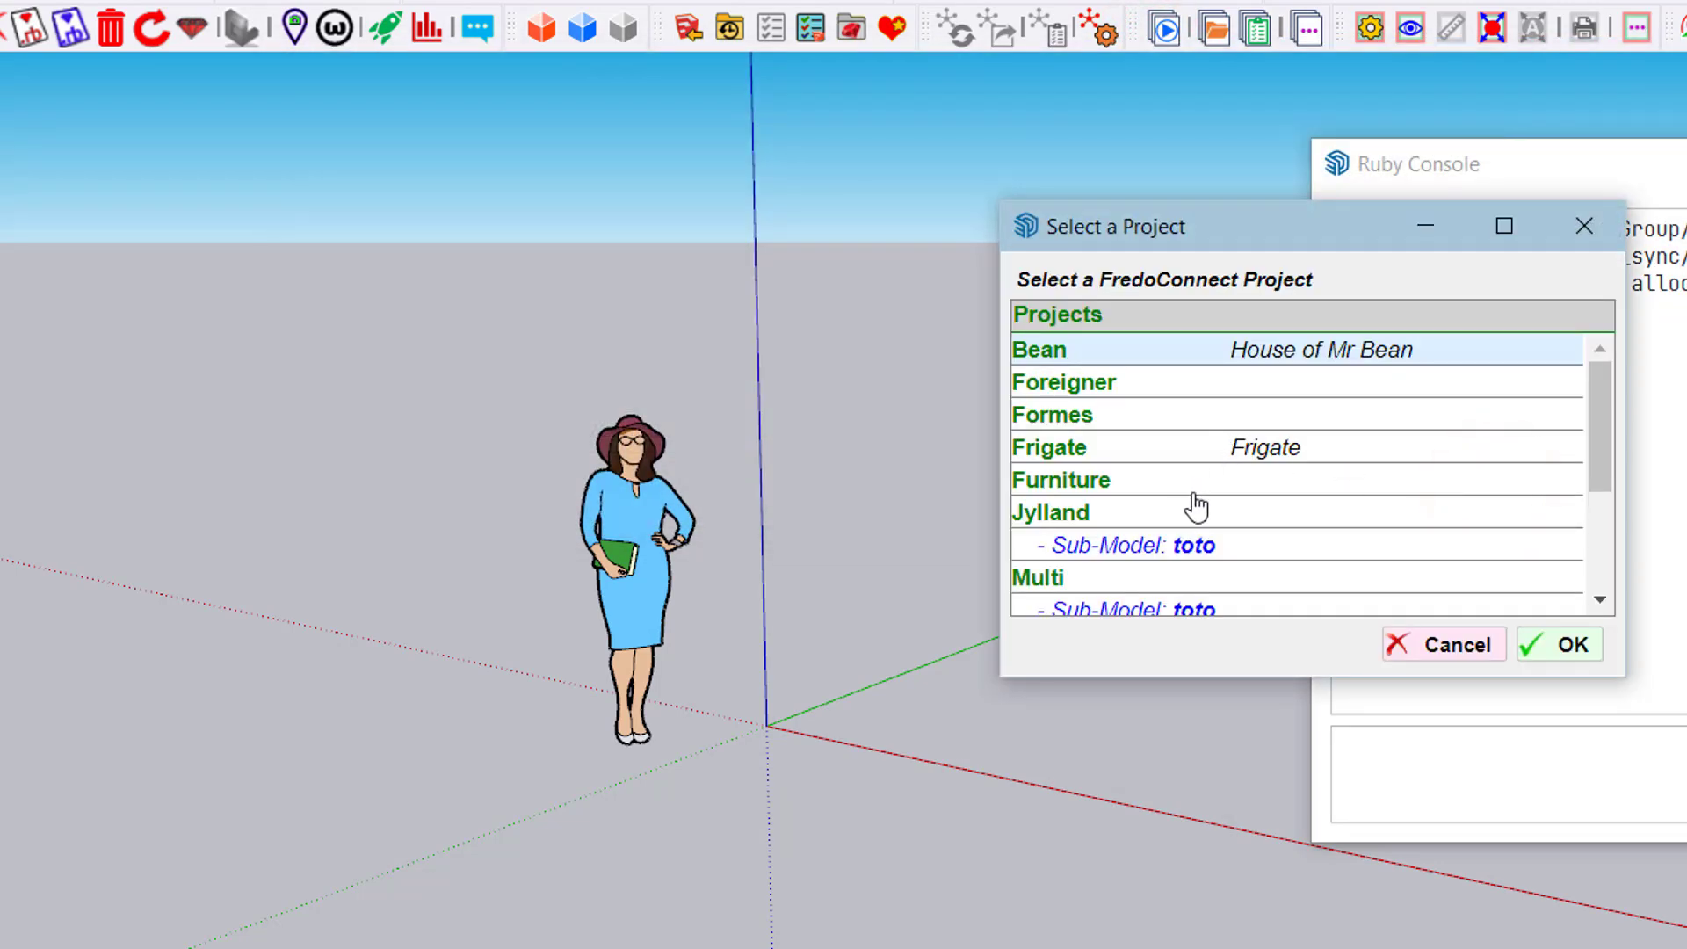
{"action": "scroll", "coordinate": [1208, 517], "scroll_direction": "down", "scroll_amount": 1}
{"action": "scroll", "coordinate": [1209, 521], "scroll_direction": "down", "scroll_amount": 1}
{"action": "double_click", "coordinate": [1204, 499]}
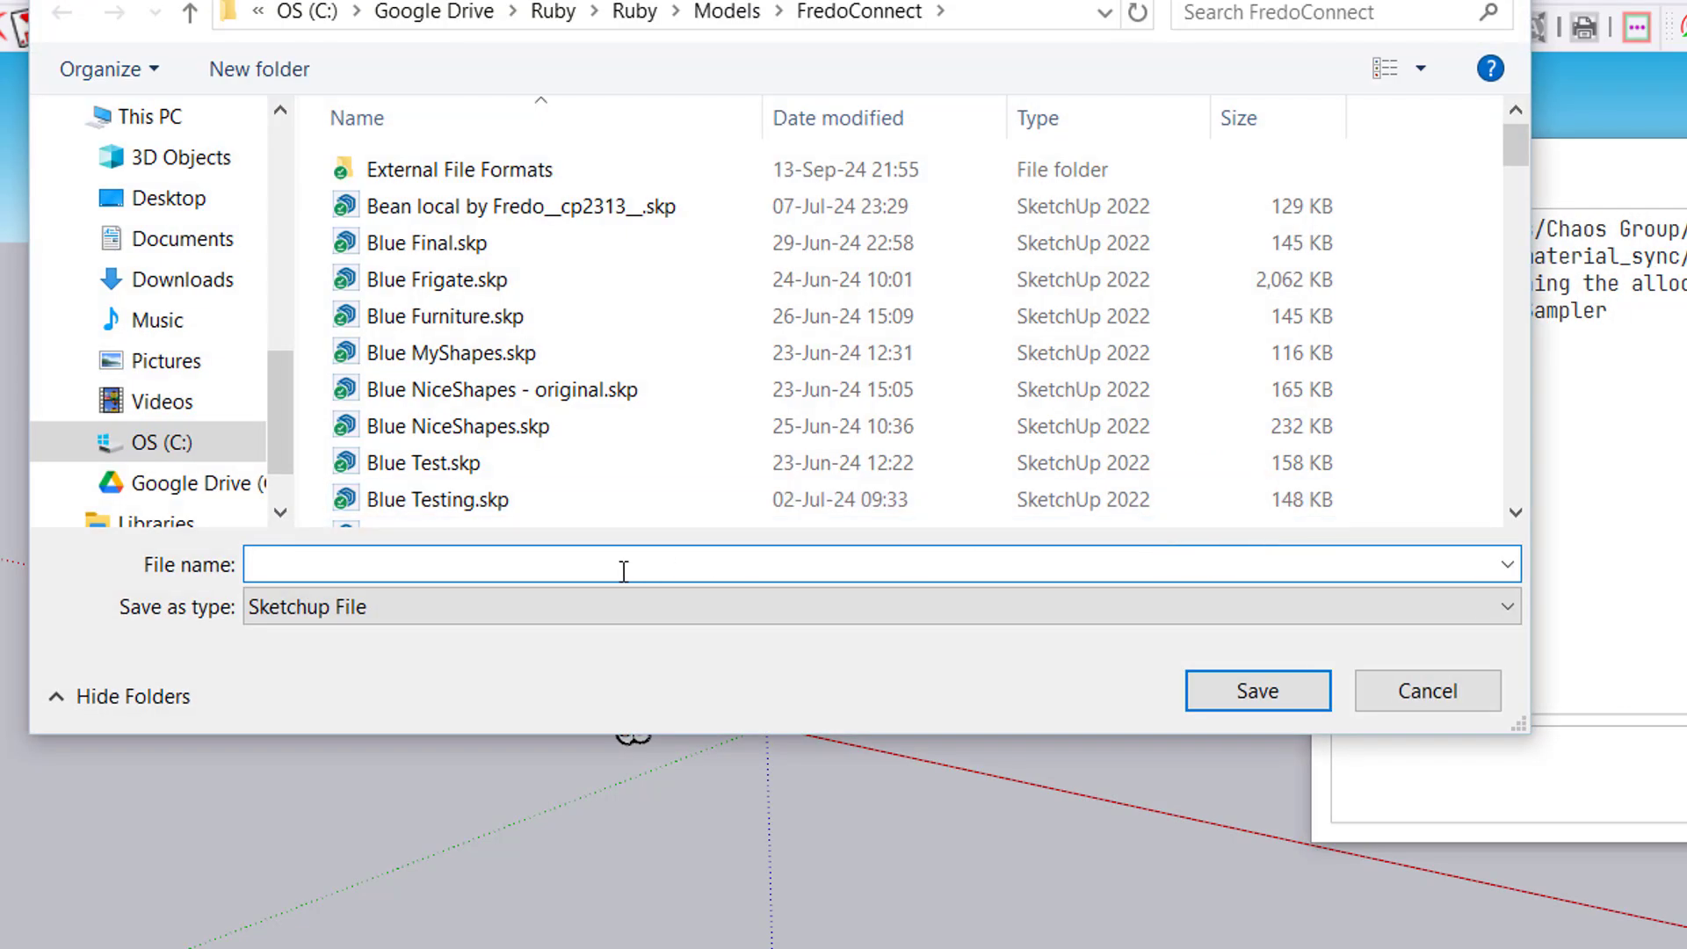
{"action": "type", "text": "Nice Shape !Y"}
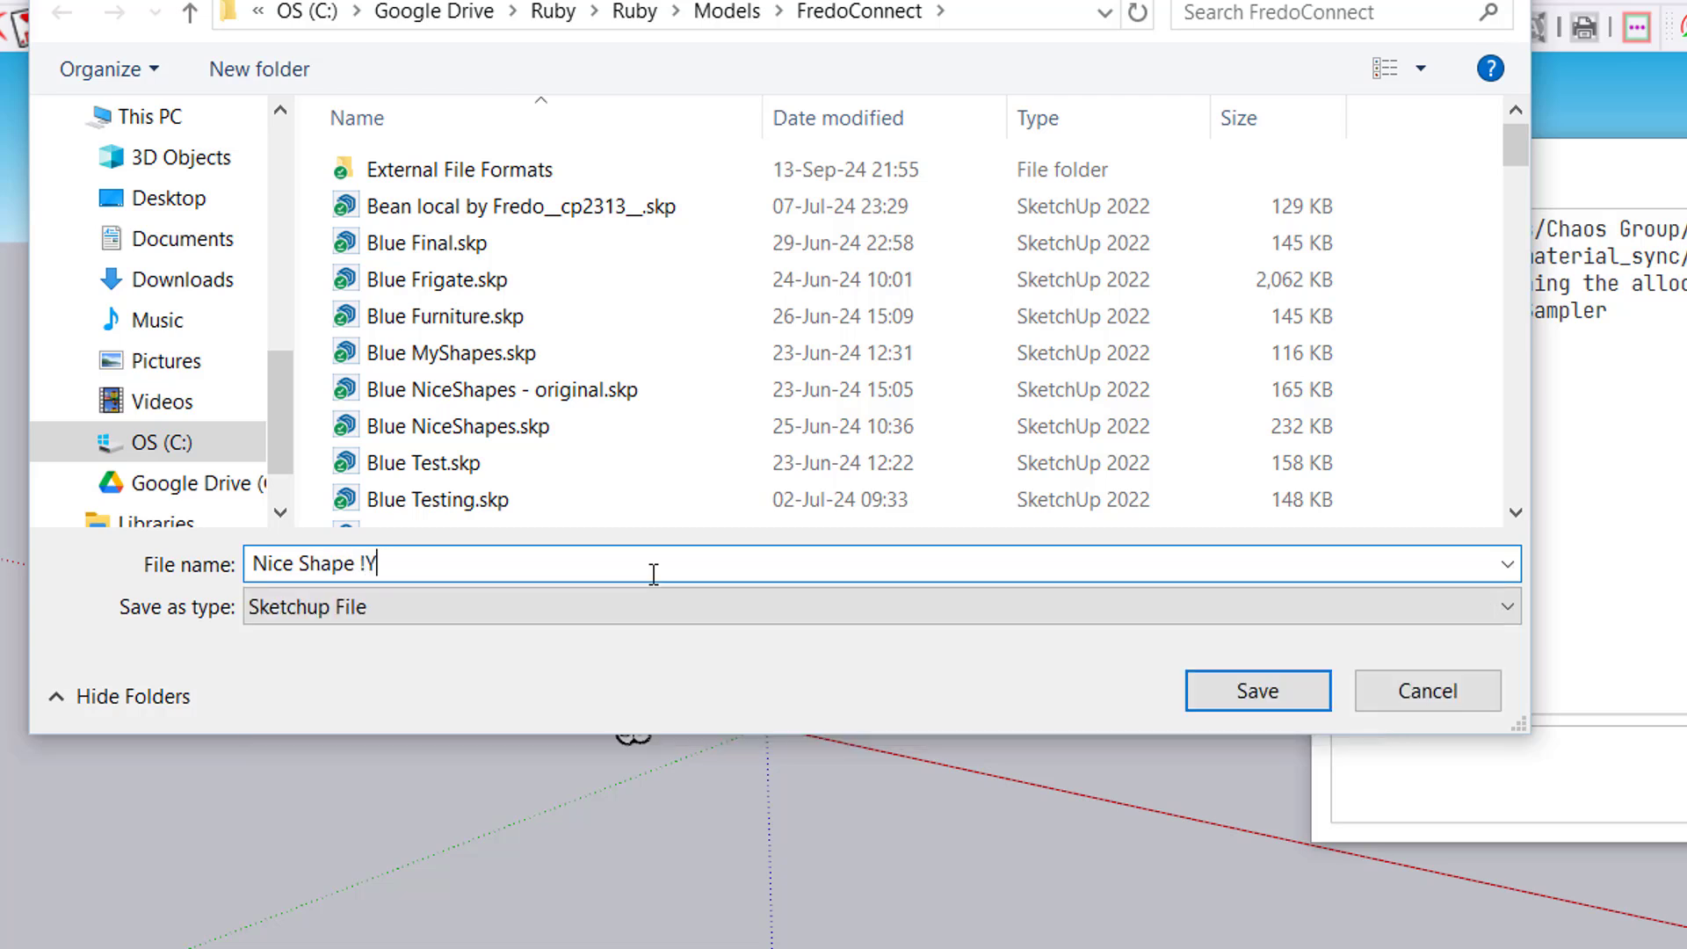
{"action": "type", "text": "ellow!"}
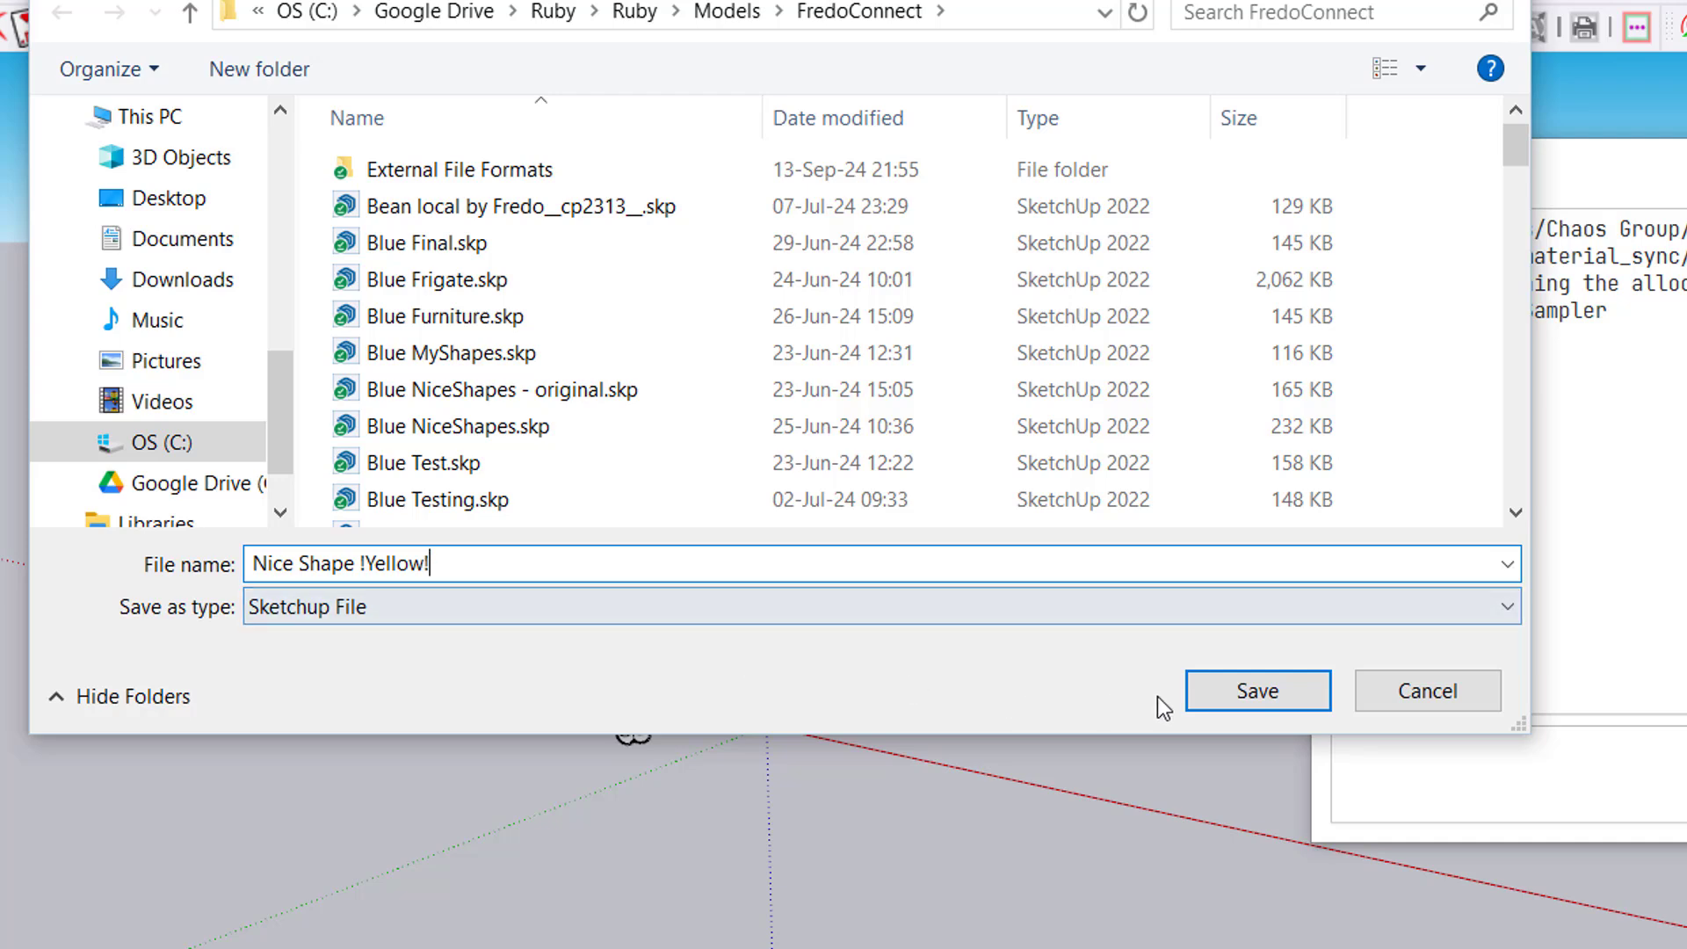
{"action": "left_click", "coordinate": [1273, 694]}
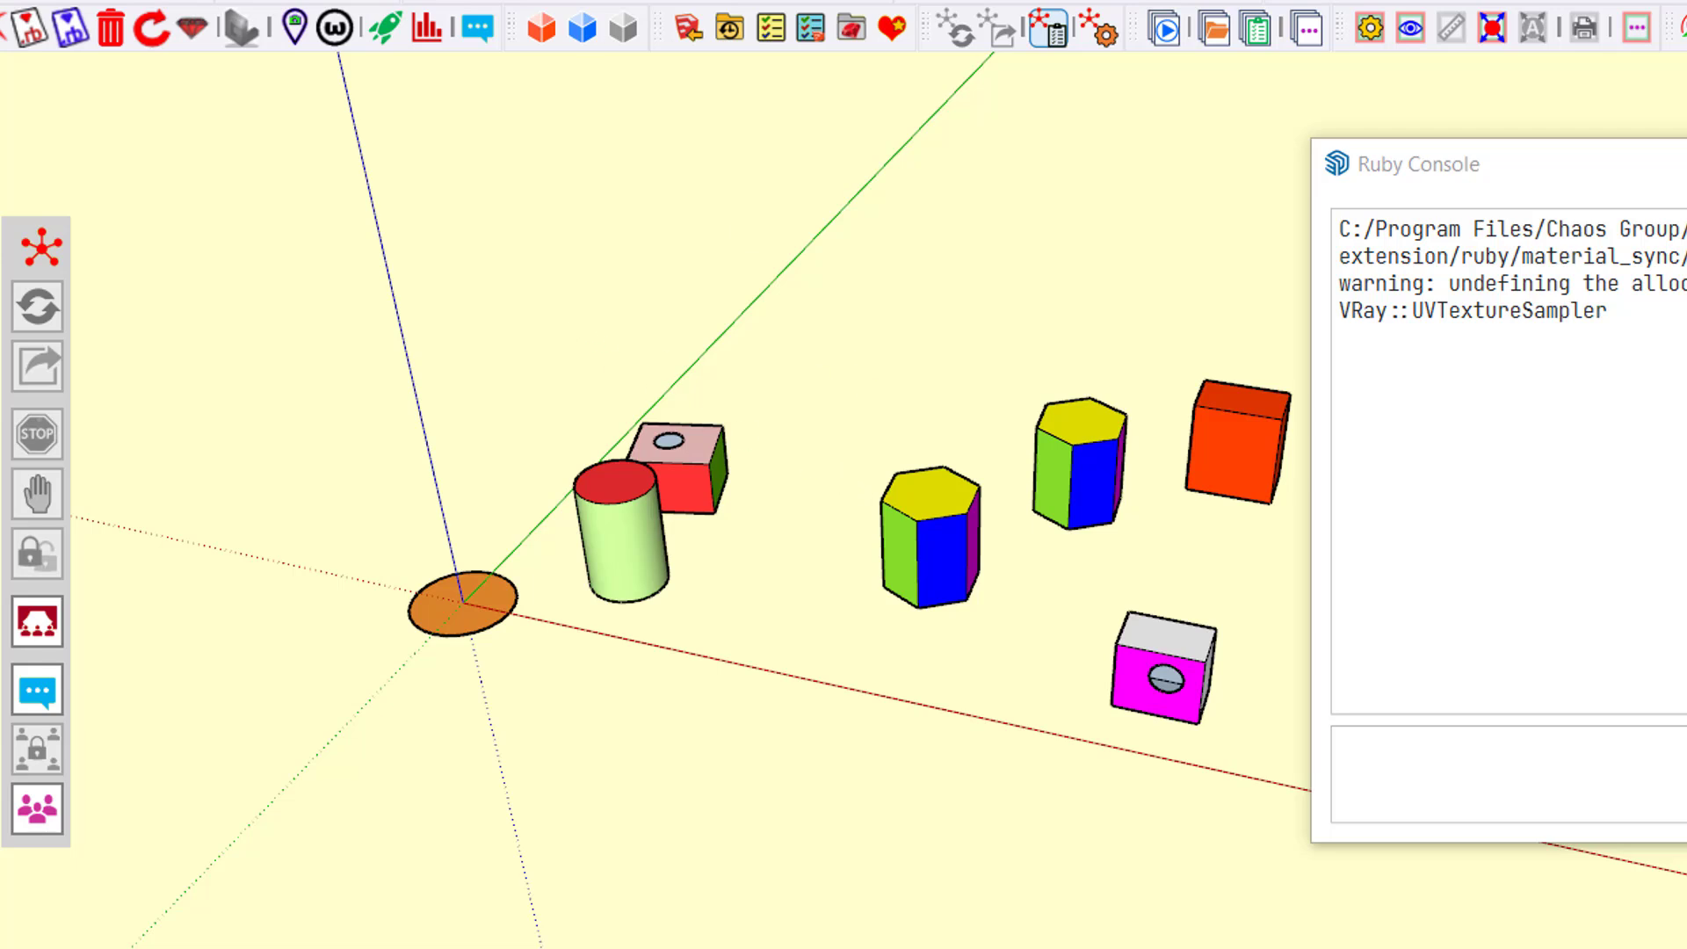
- Draw a small circle on the orange box's front face inside its group
{"action": "scroll", "coordinate": [1242, 460], "scroll_direction": "up", "scroll_amount": 3}
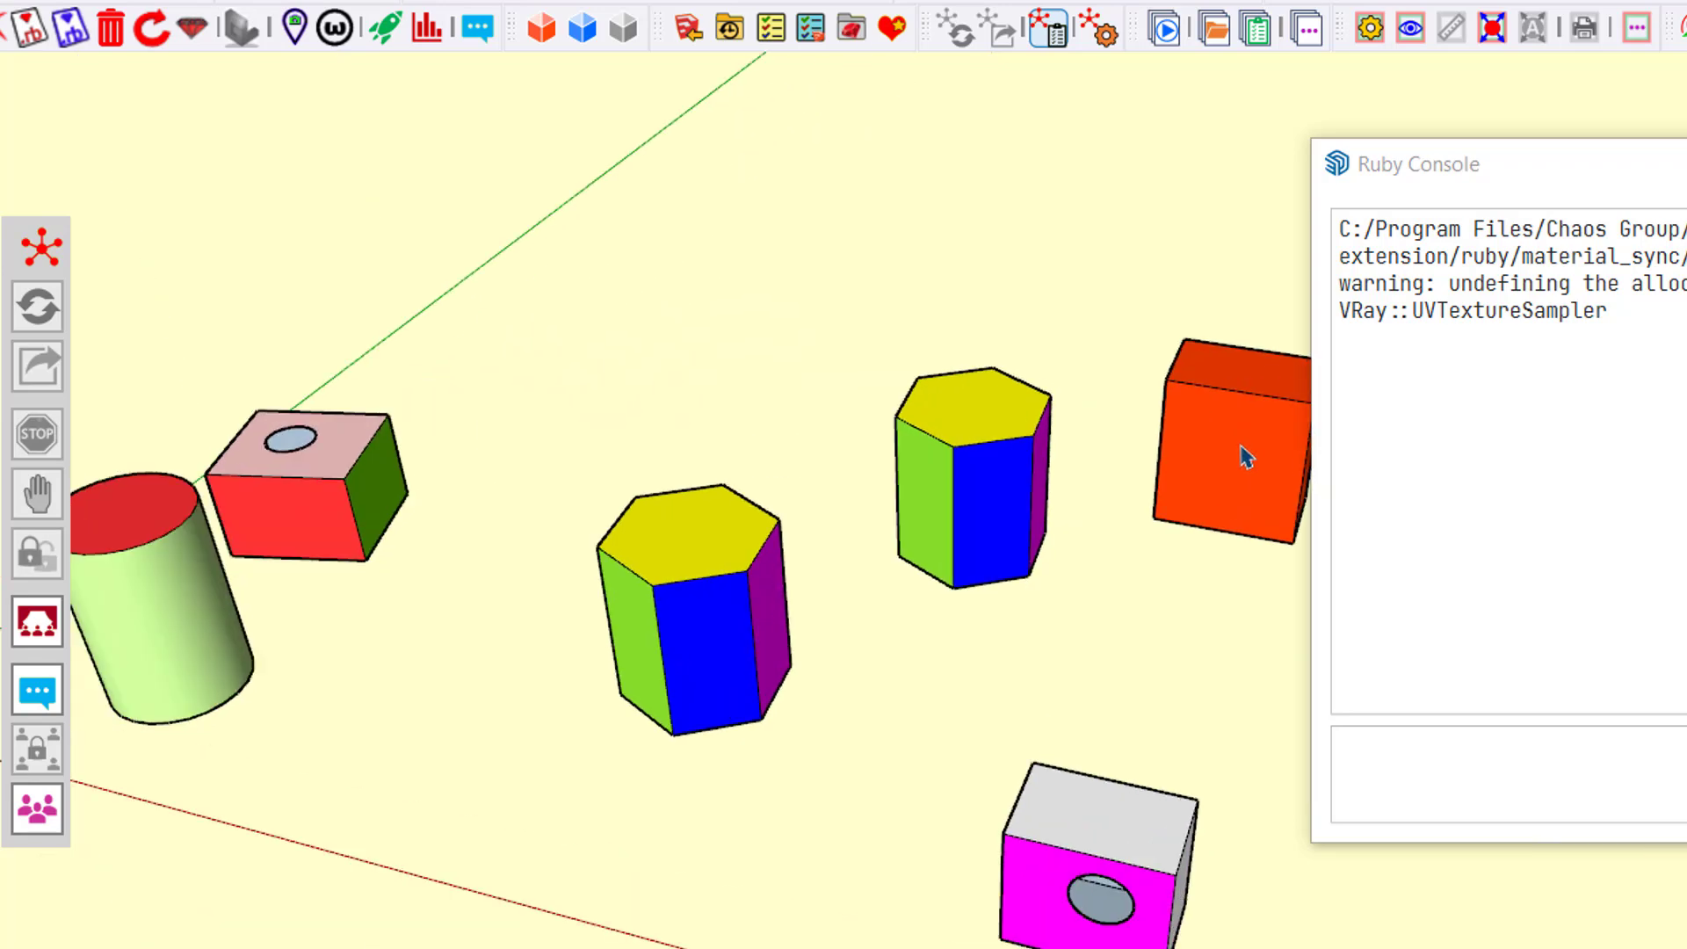
{"action": "left_click", "coordinate": [1241, 453]}
{"action": "double_click", "coordinate": [1241, 453]}
{"action": "key", "text": "b"}
{"action": "left_click", "coordinate": [1221, 462]}
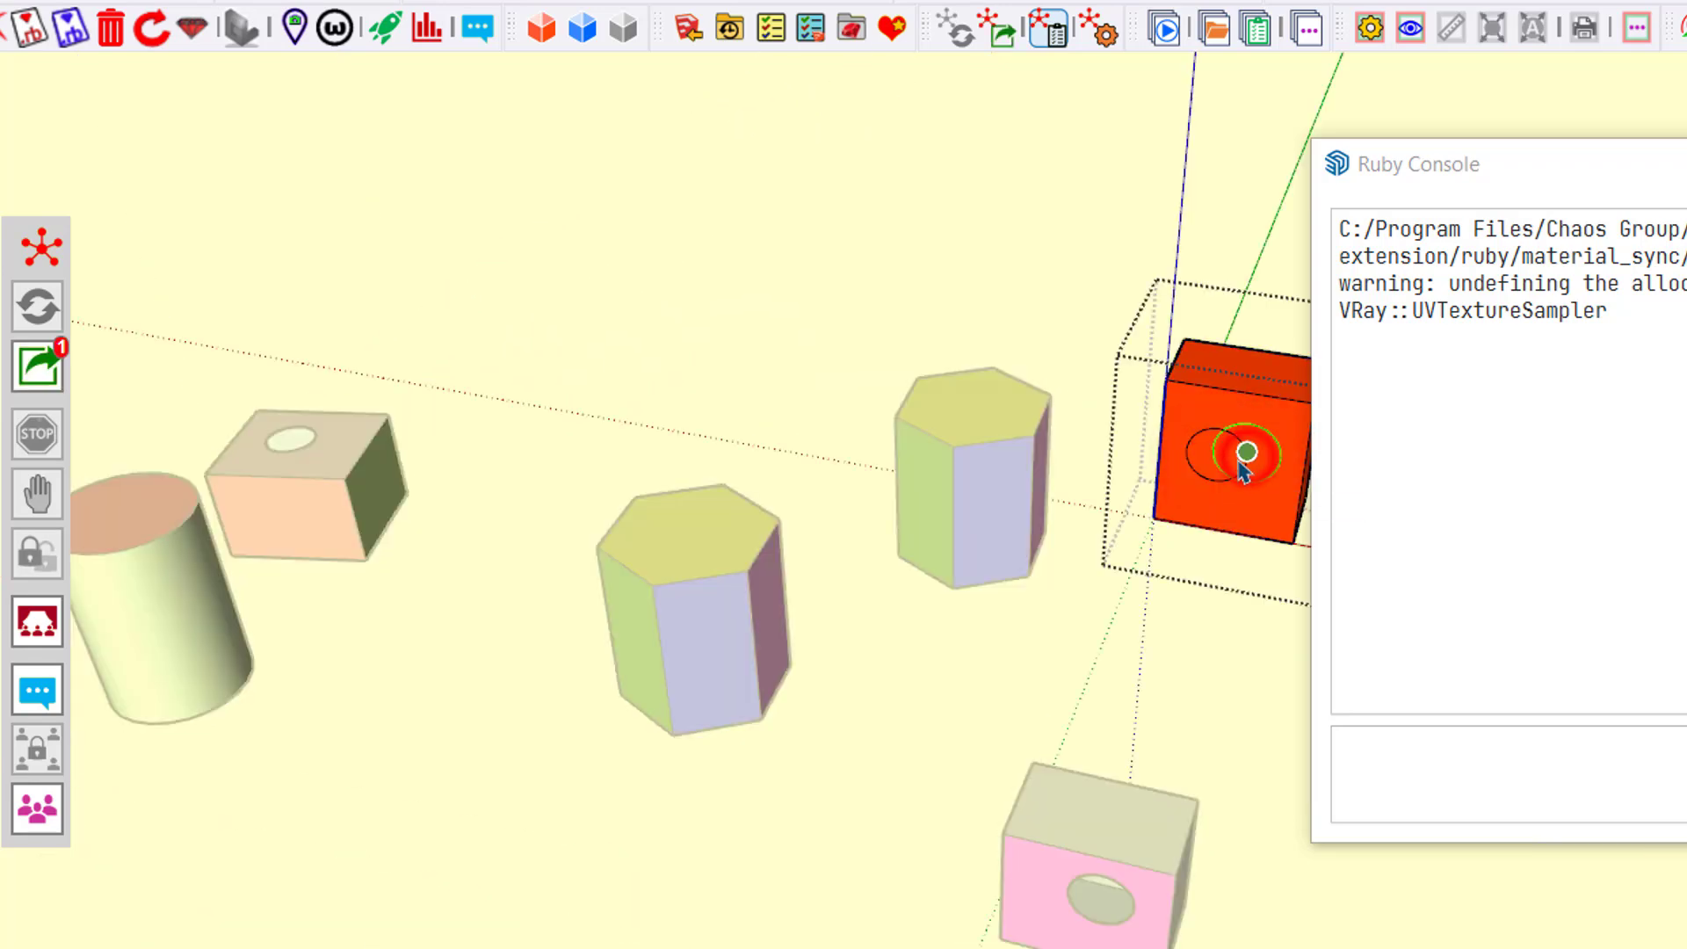
{"action": "left_click", "coordinate": [1226, 467]}
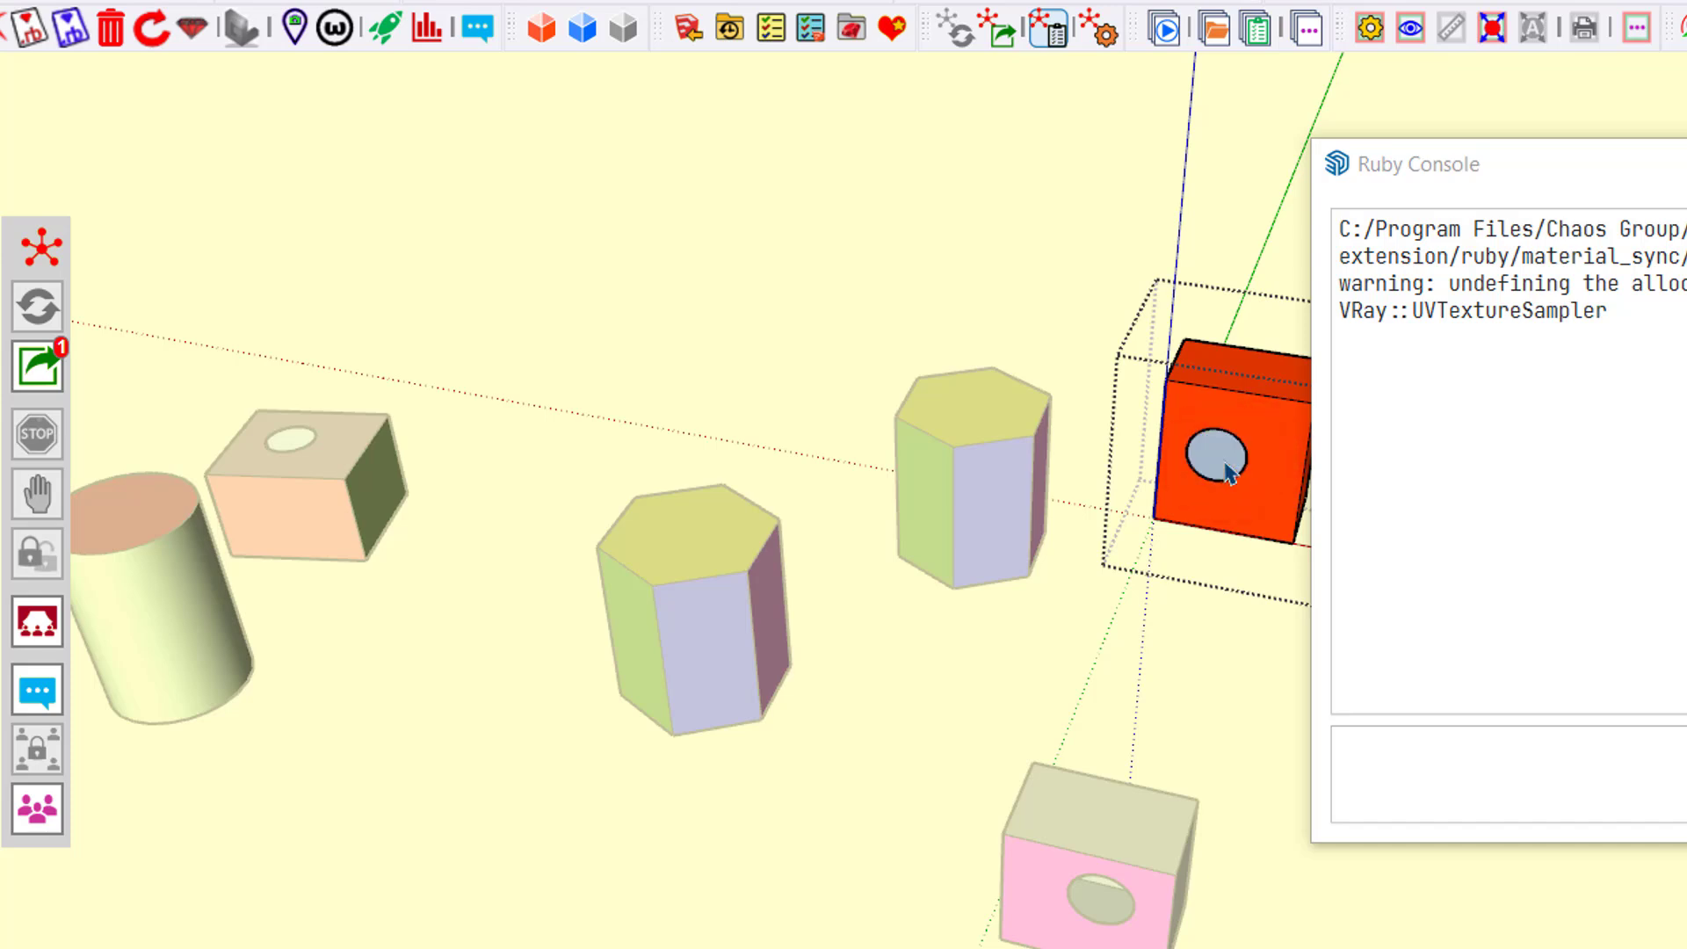
- Publish the orange box's new hole to the NiceShapes shared project
{"action": "left_click", "coordinate": [1211, 668]}
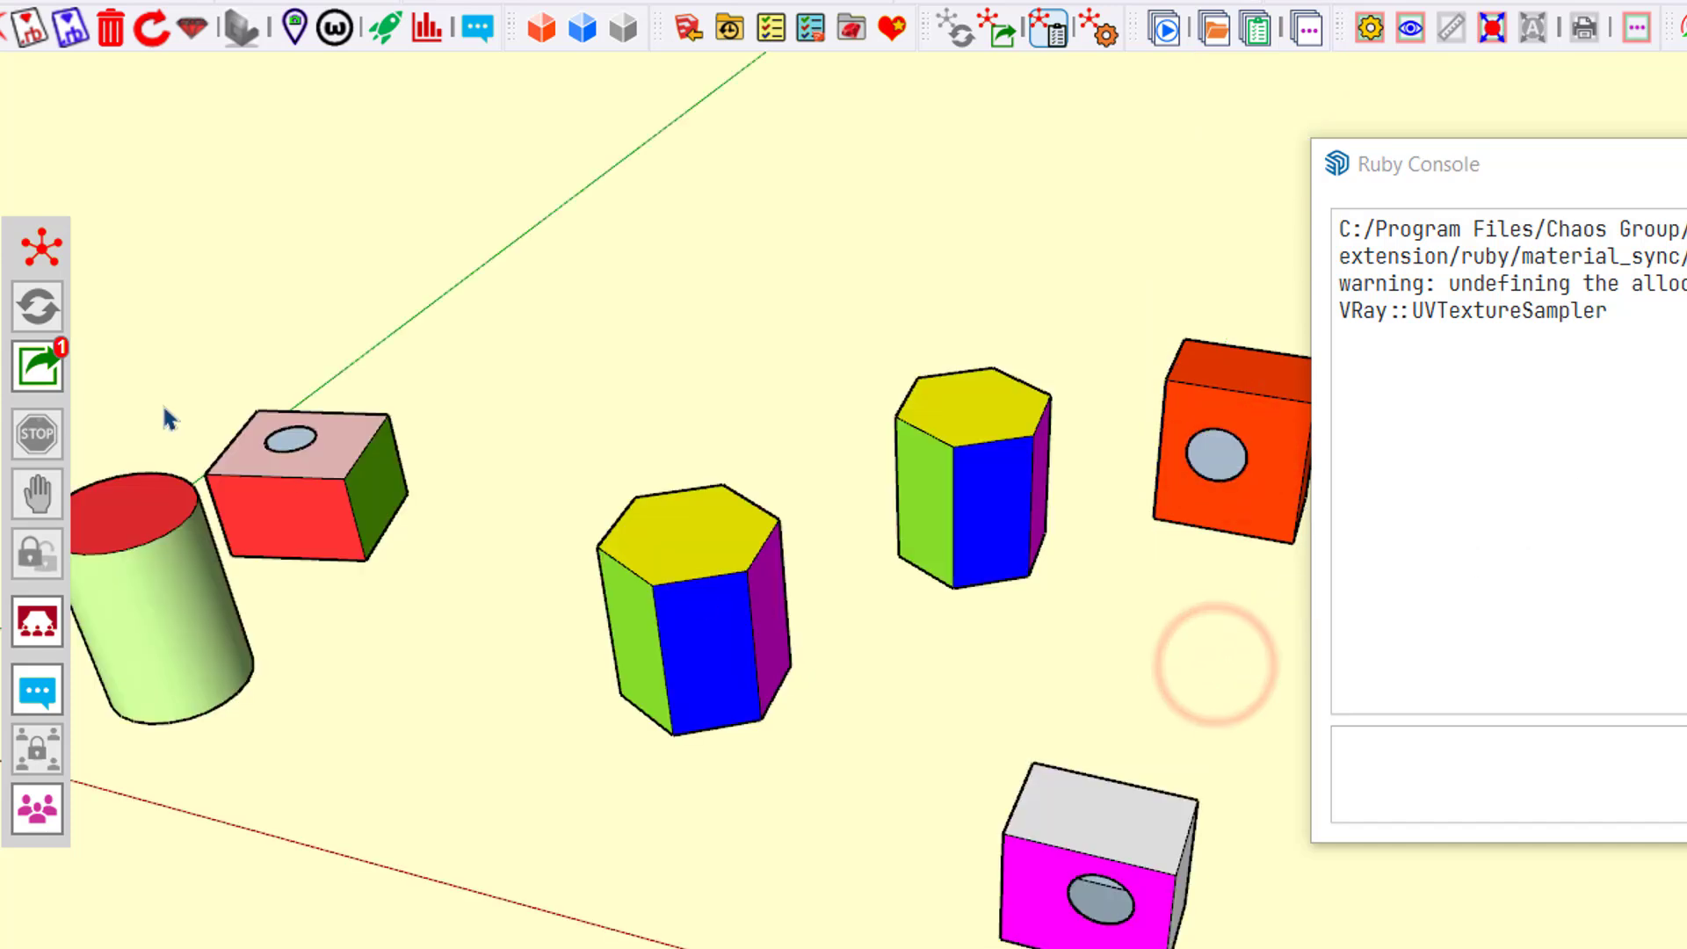
{"action": "left_click", "coordinate": [51, 367]}
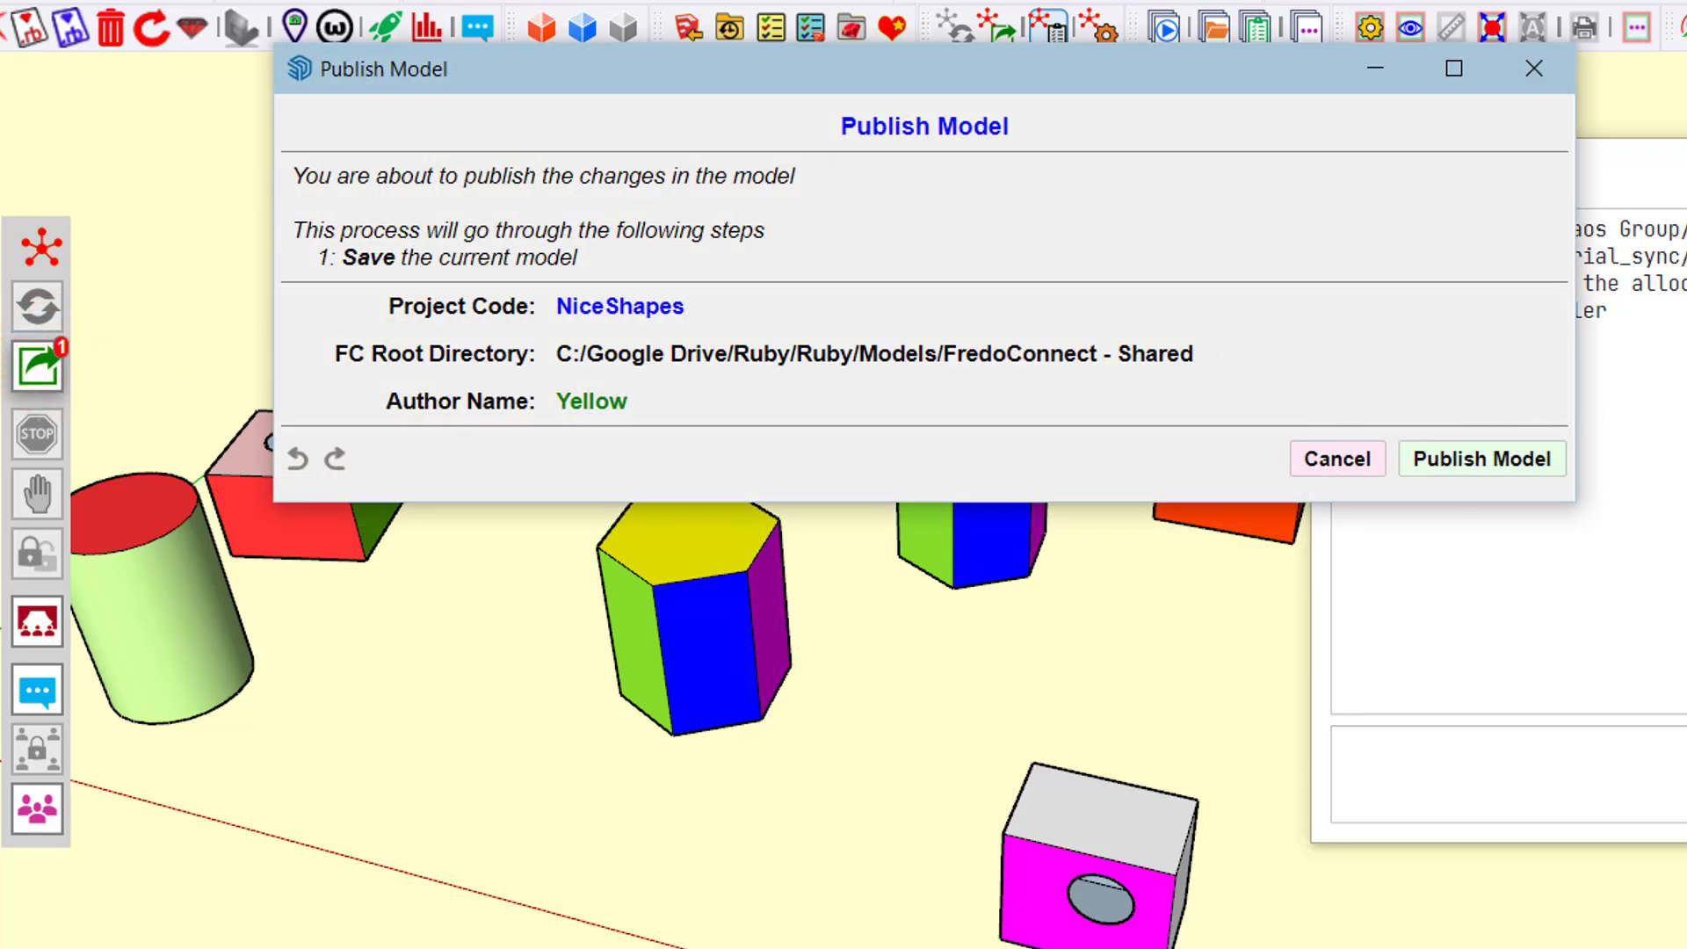
{"action": "left_click", "coordinate": [1505, 467]}
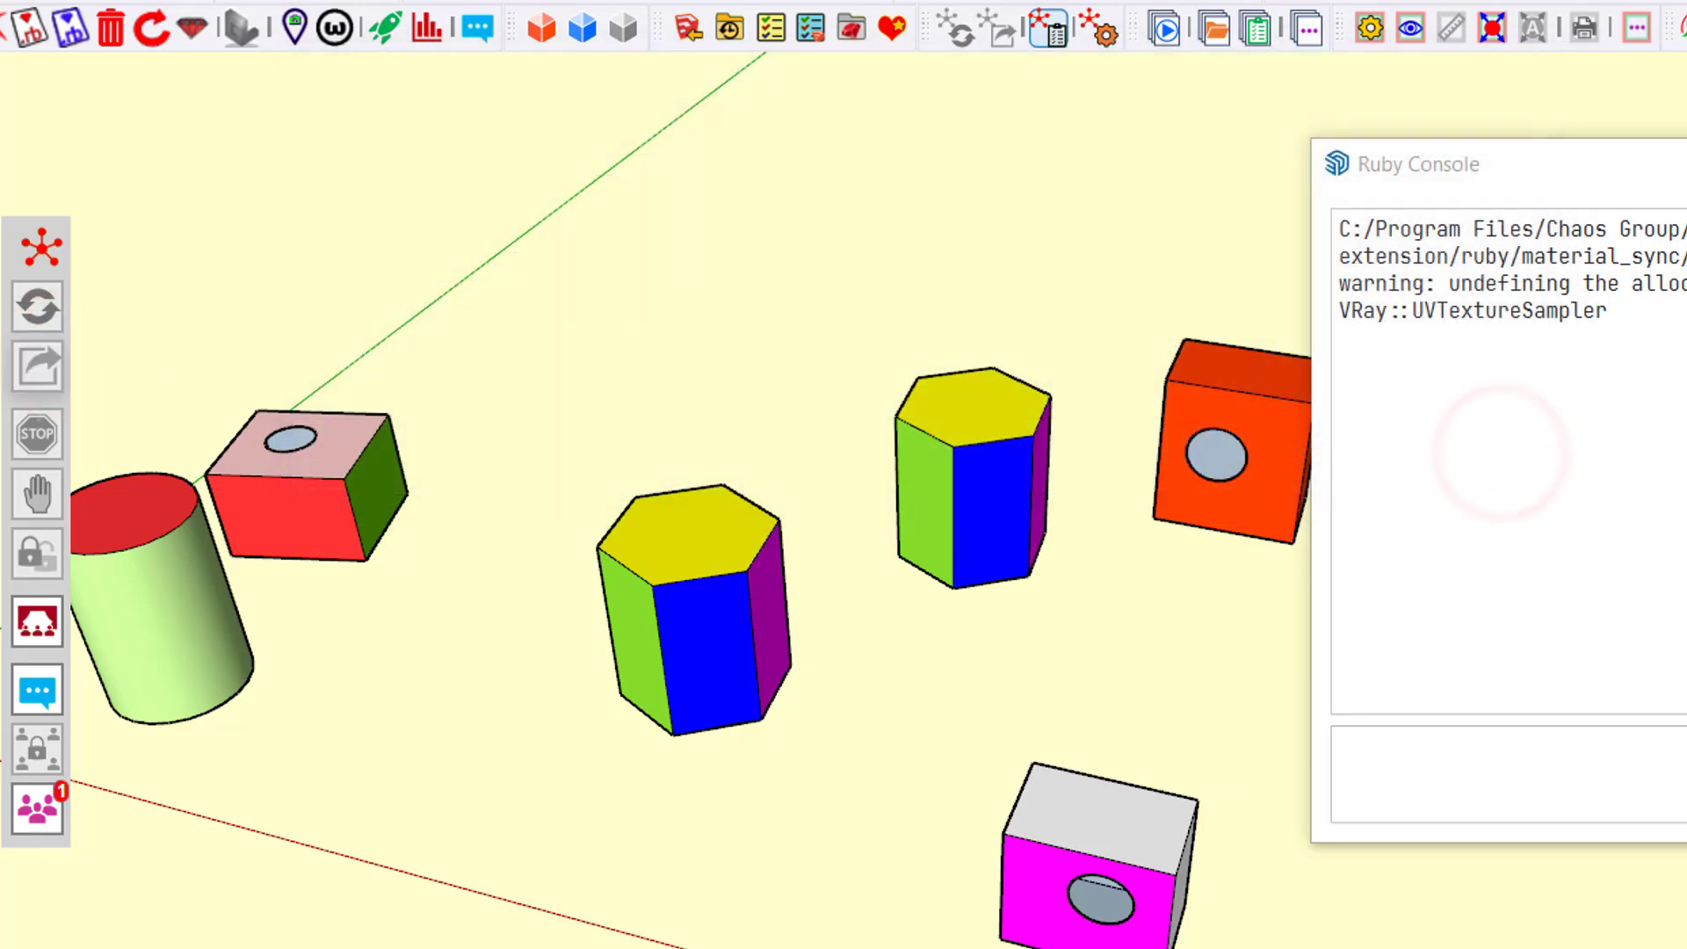
- Refresh the other instances with the published hole and close the floating ThruPaint toolbars
{"action": "scroll", "coordinate": [1640, 596], "scroll_direction": "down", "scroll_amount": 2}
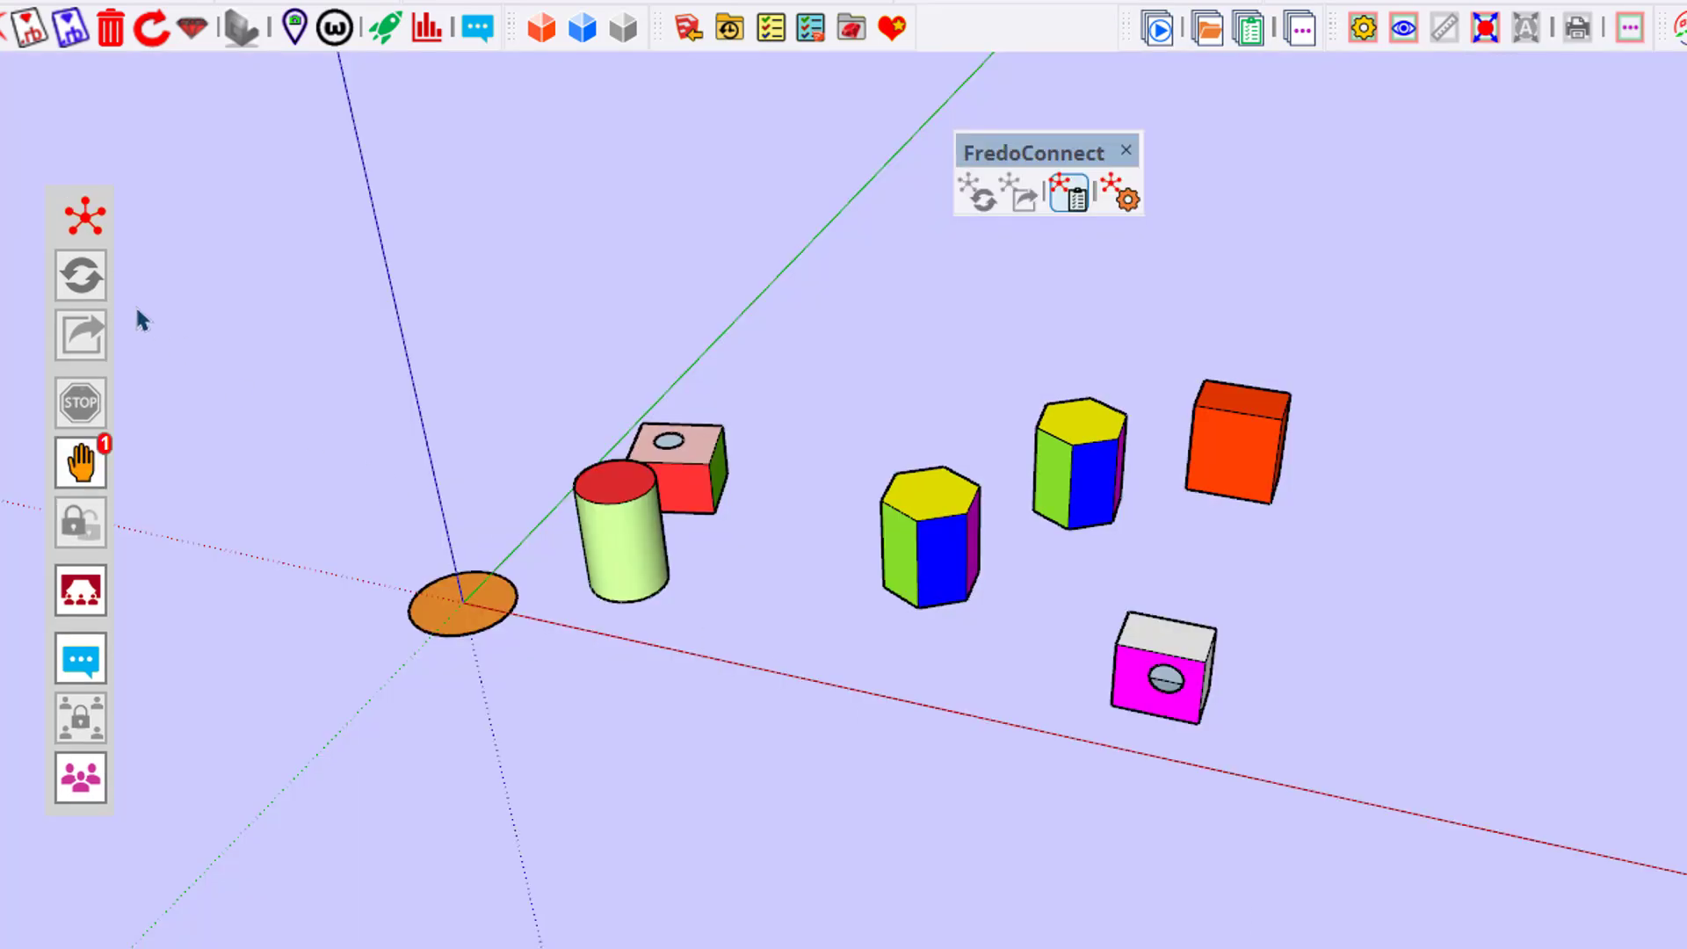
{"action": "left_click", "coordinate": [80, 278]}
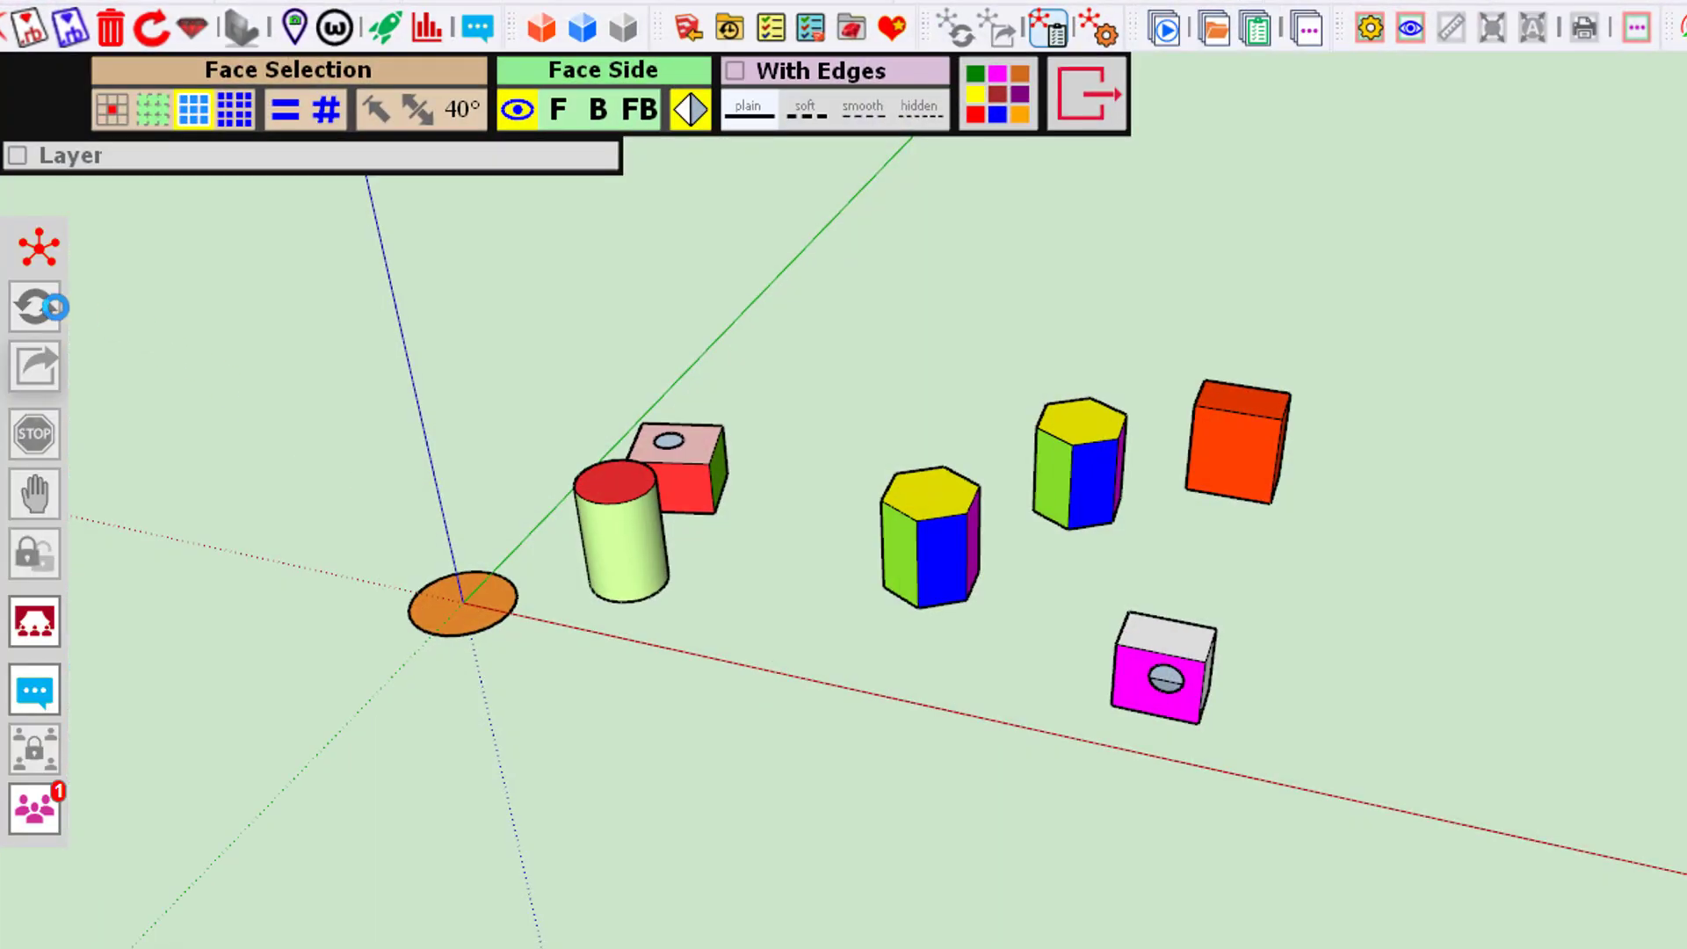
{"action": "left_click", "coordinate": [52, 315]}
{"action": "left_click", "coordinate": [52, 309]}
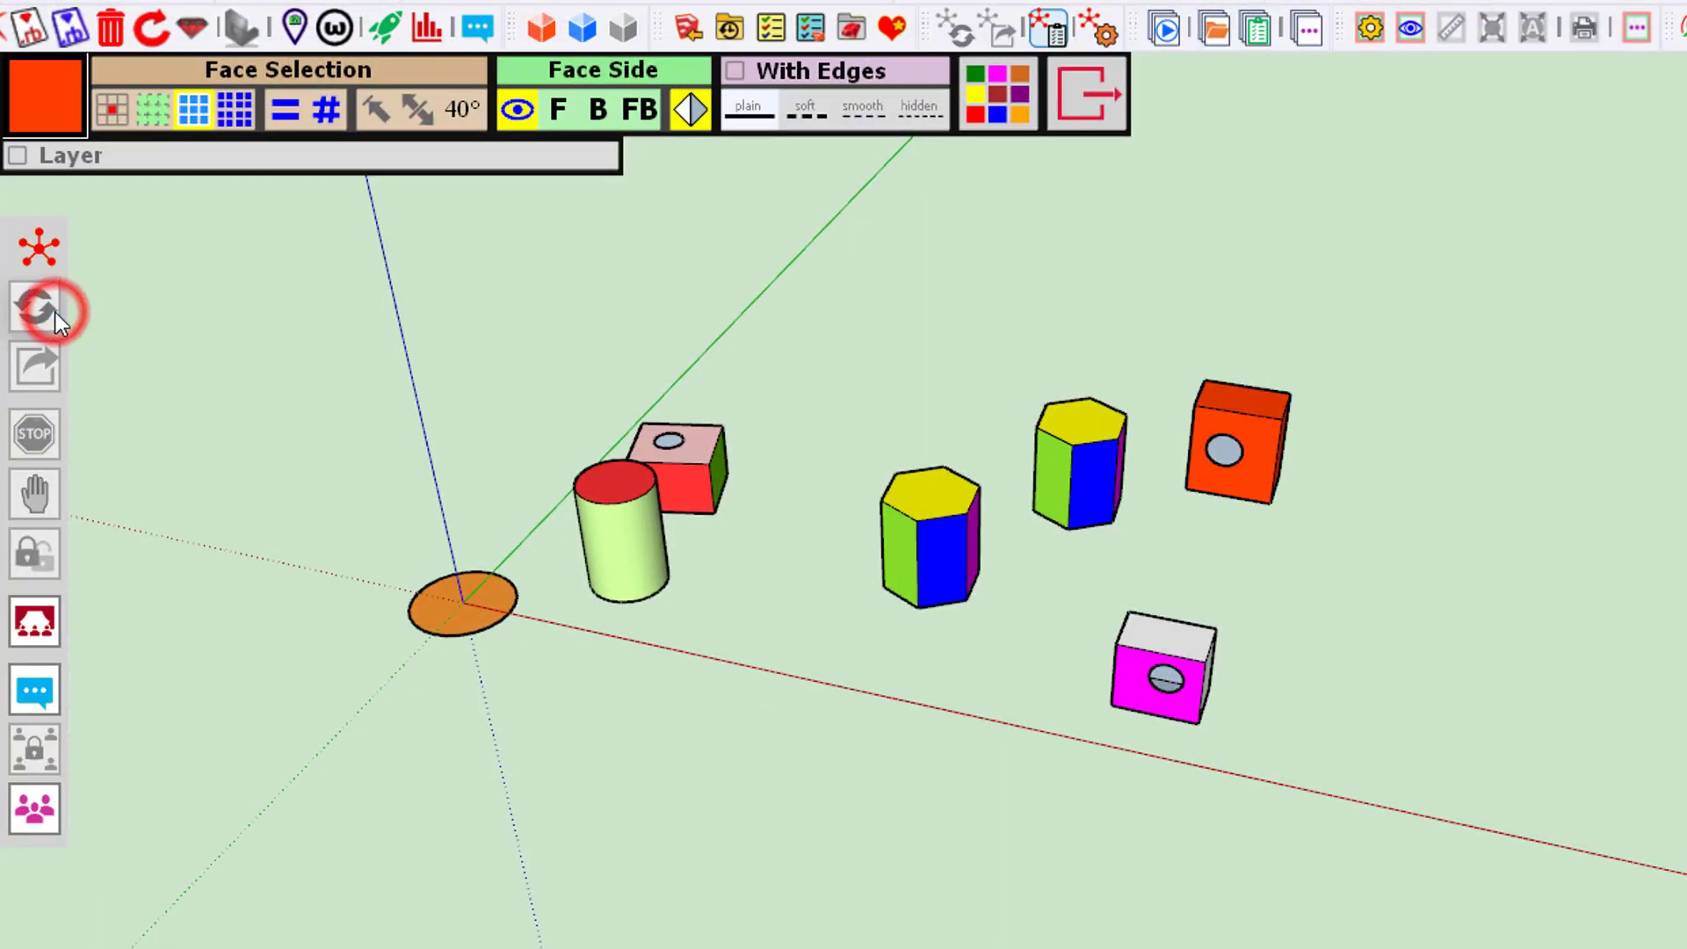
{"action": "left_click", "coordinate": [1092, 95]}
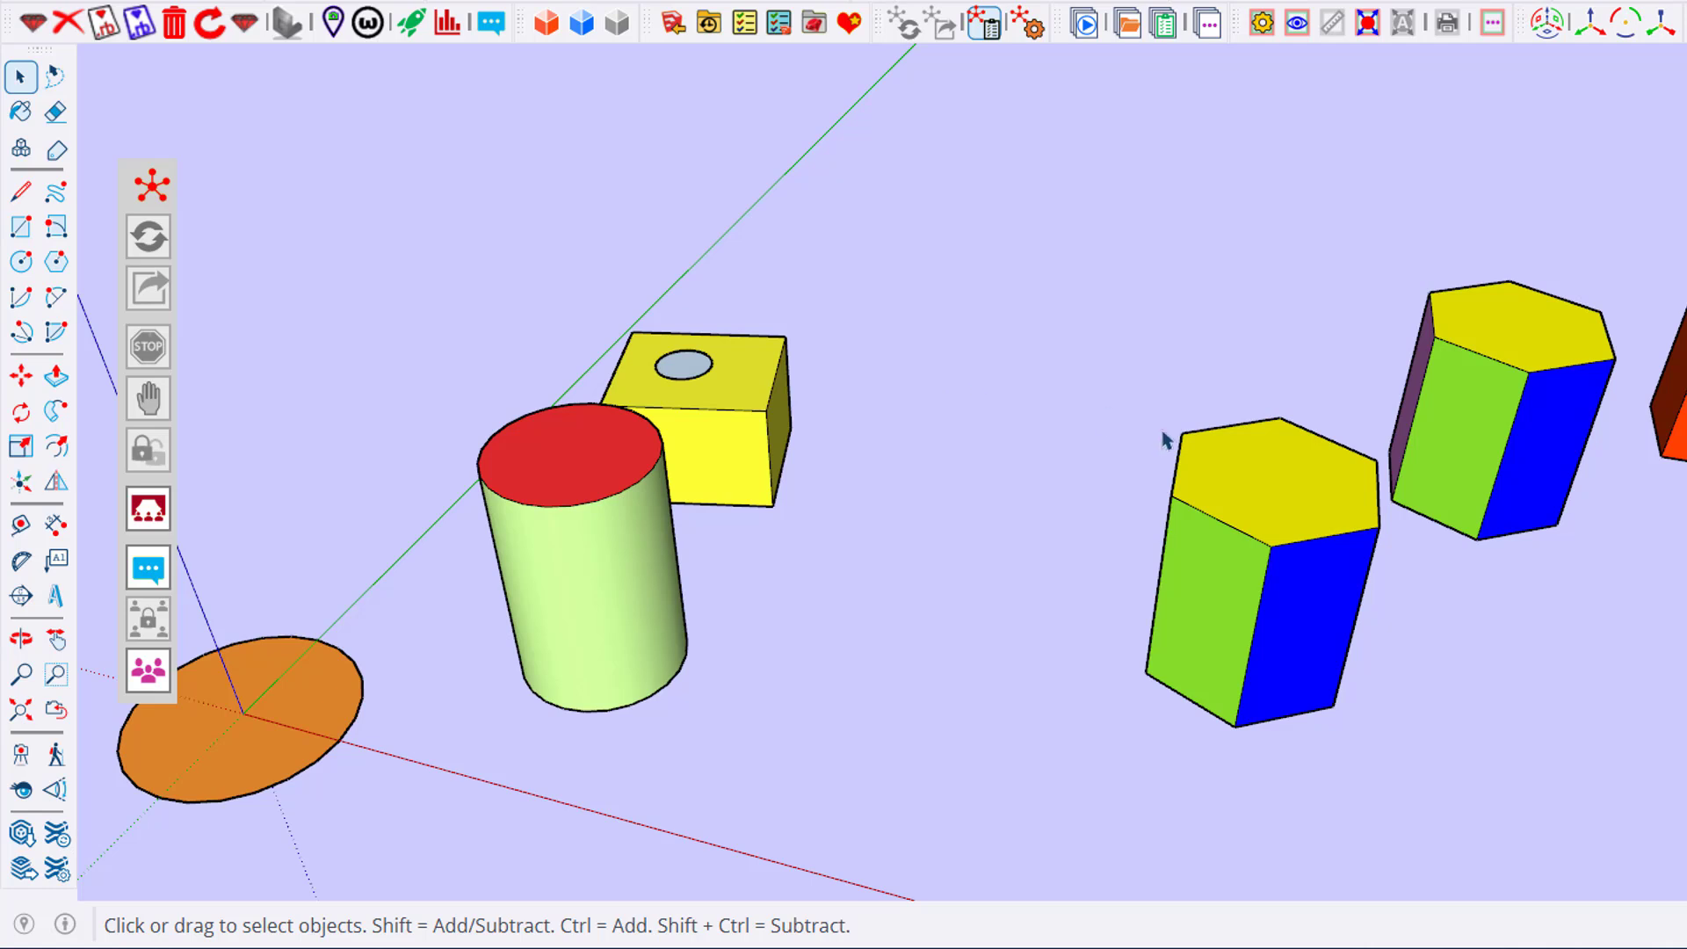
- Paint the cylinder's side cyan (Color H04) with ThruPaint Paint Faces
{"action": "left_click", "coordinate": [546, 22]}
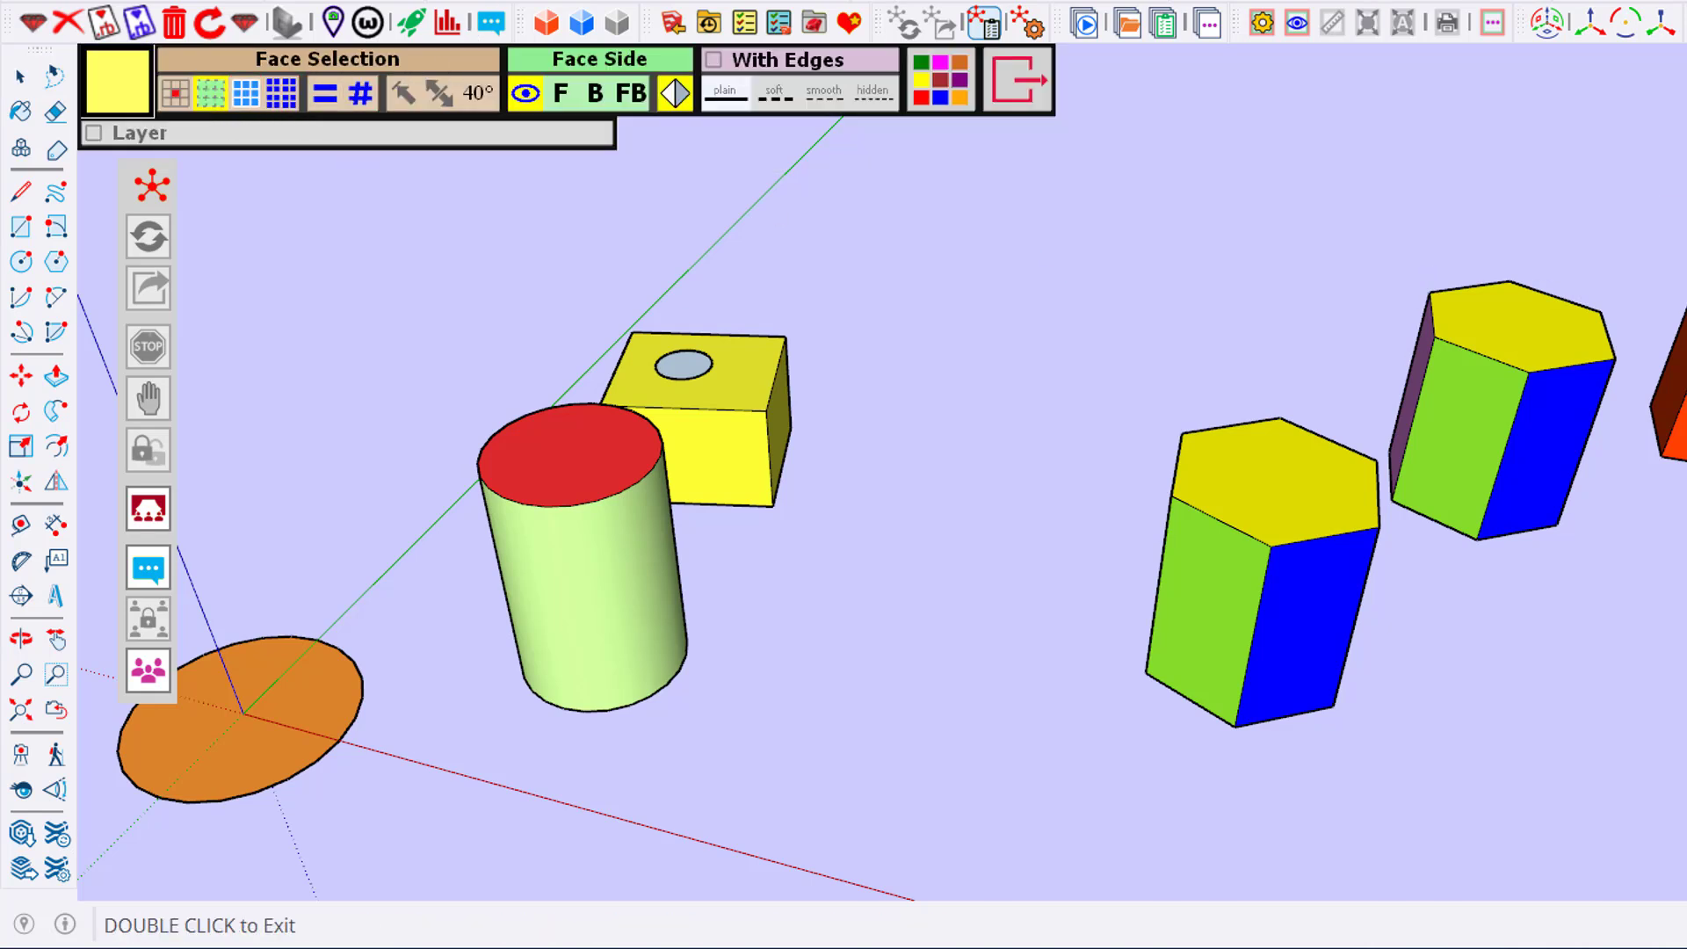
{"action": "left_click", "coordinate": [925, 95]}
{"action": "scroll", "coordinate": [773, 413], "scroll_direction": "down", "scroll_amount": 4}
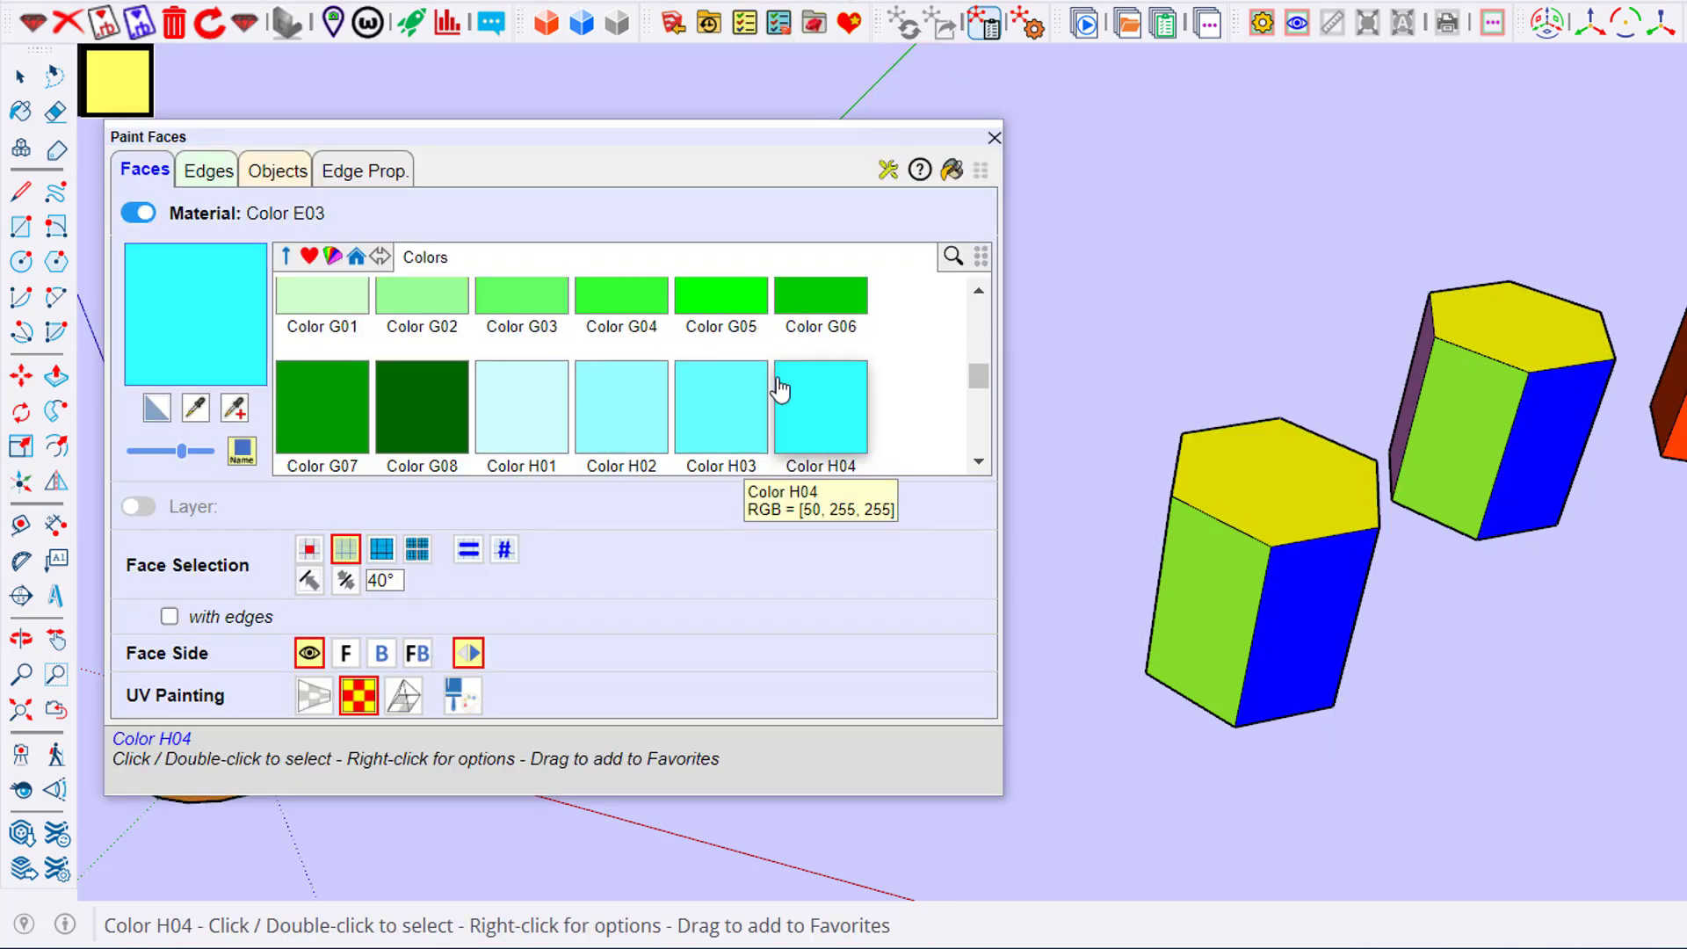
{"action": "double_click", "coordinate": [754, 411]}
{"action": "left_click", "coordinate": [716, 470]}
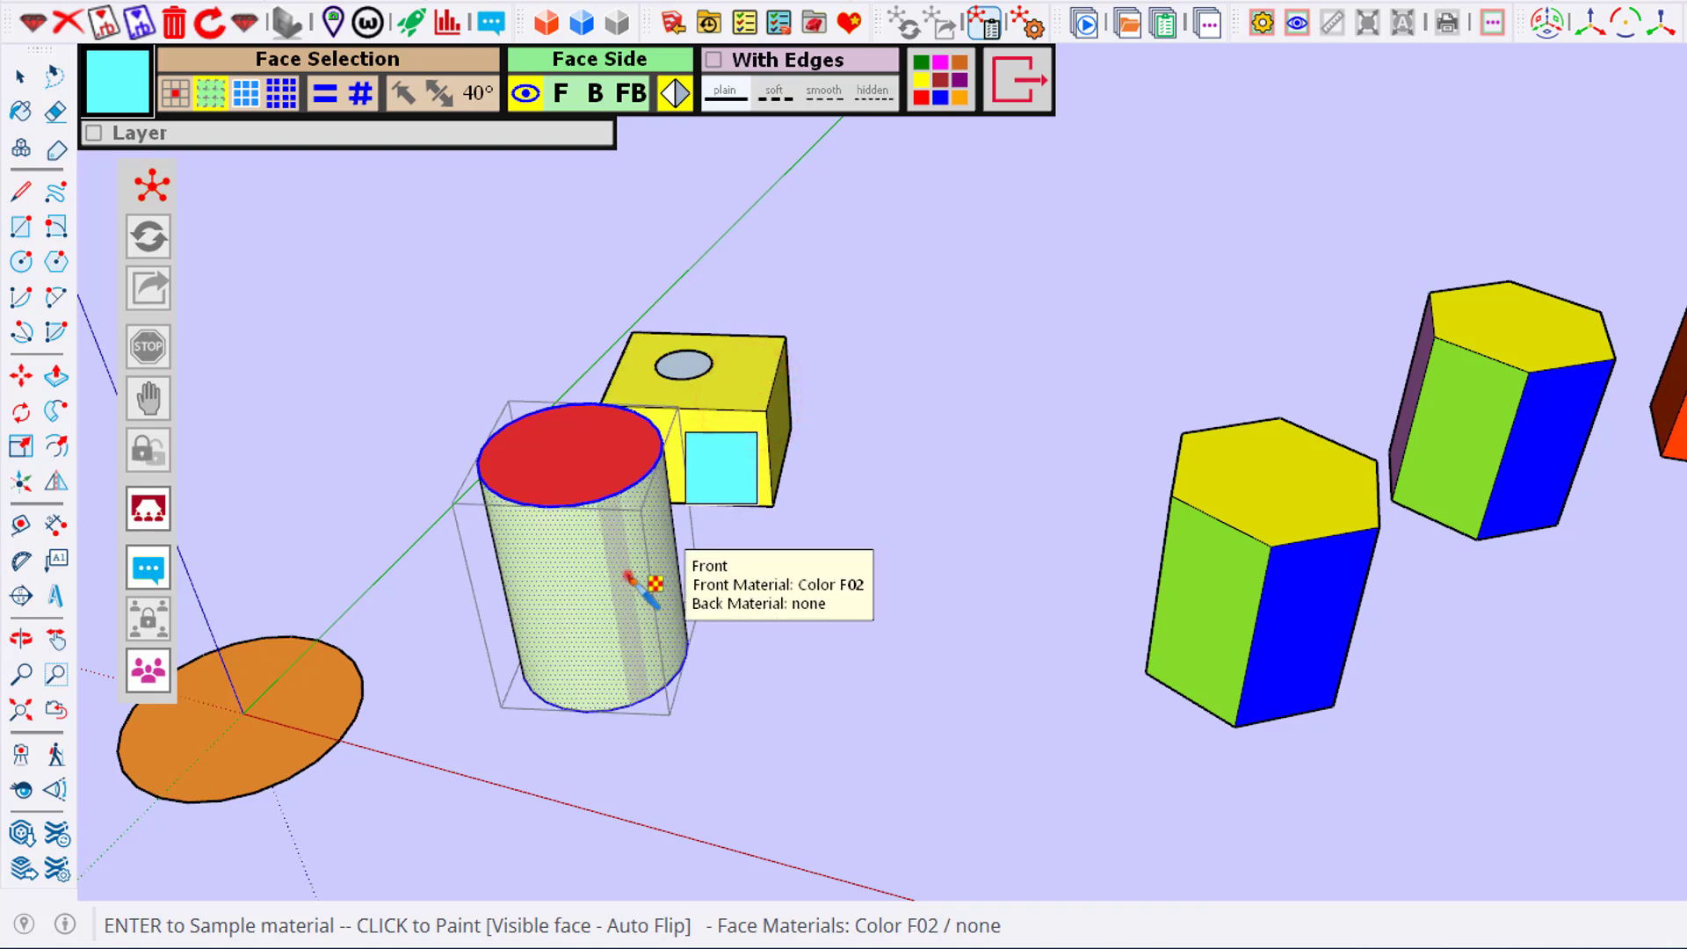
{"action": "left_click", "coordinate": [634, 578]}
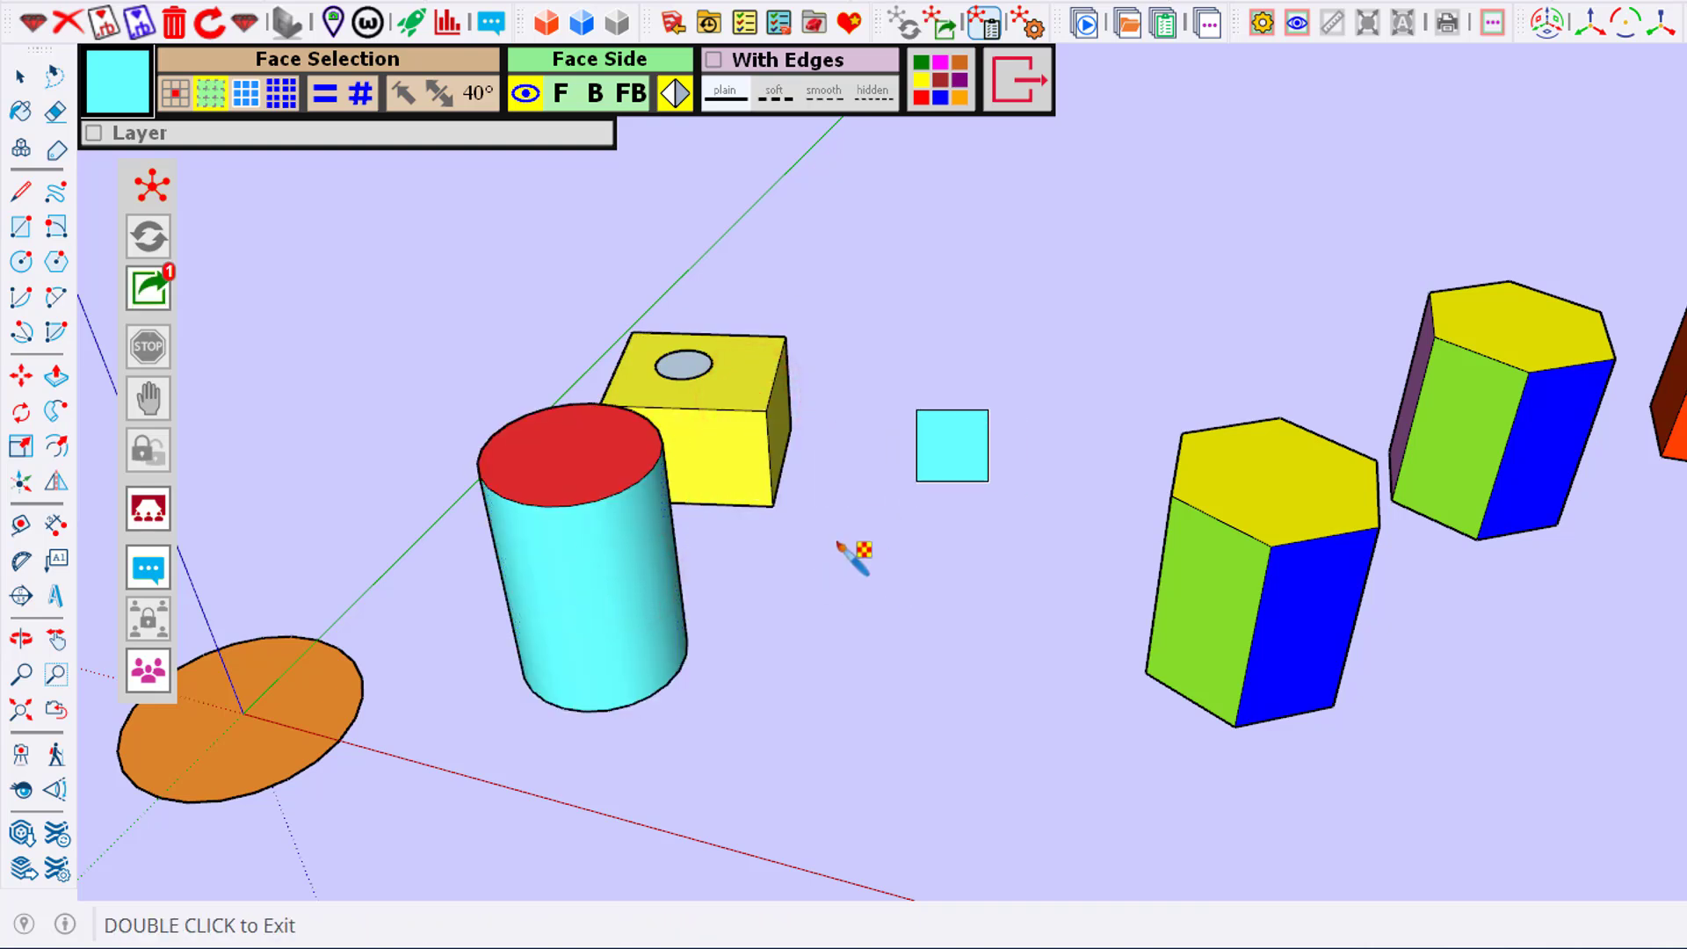
{"action": "left_click", "coordinate": [1017, 66]}
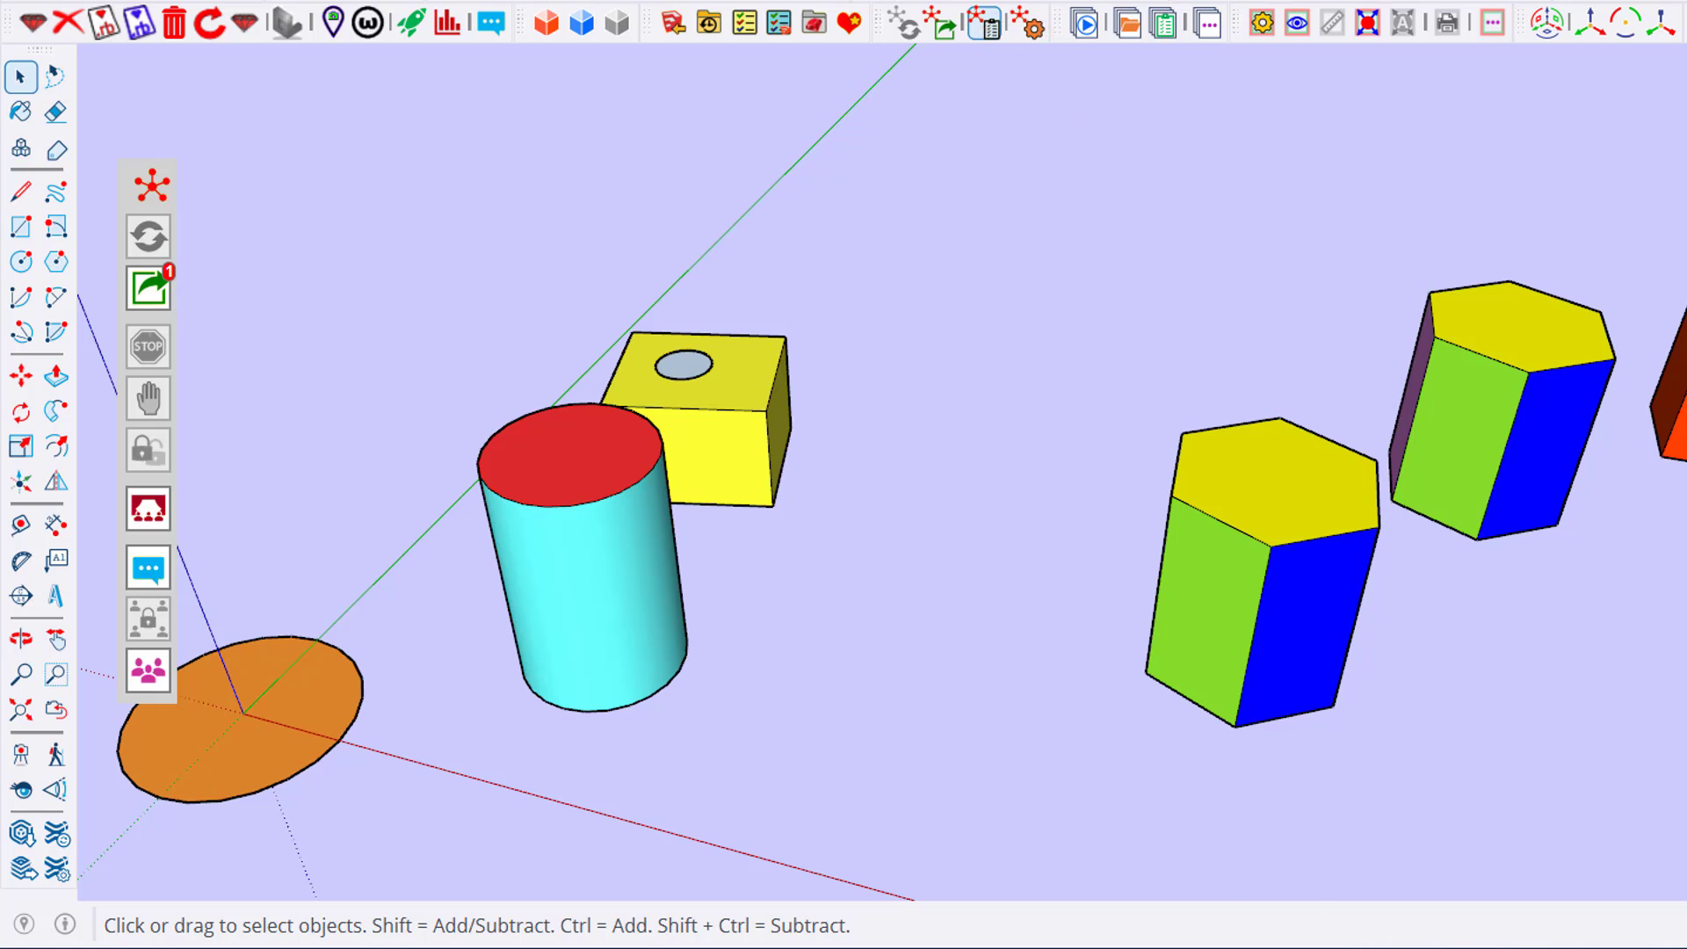
- Switch to the Green Nice Shapes window and check Cylinder#2 is flagged as touched by Blue
{"action": "left_click", "coordinate": [1577, 861]}
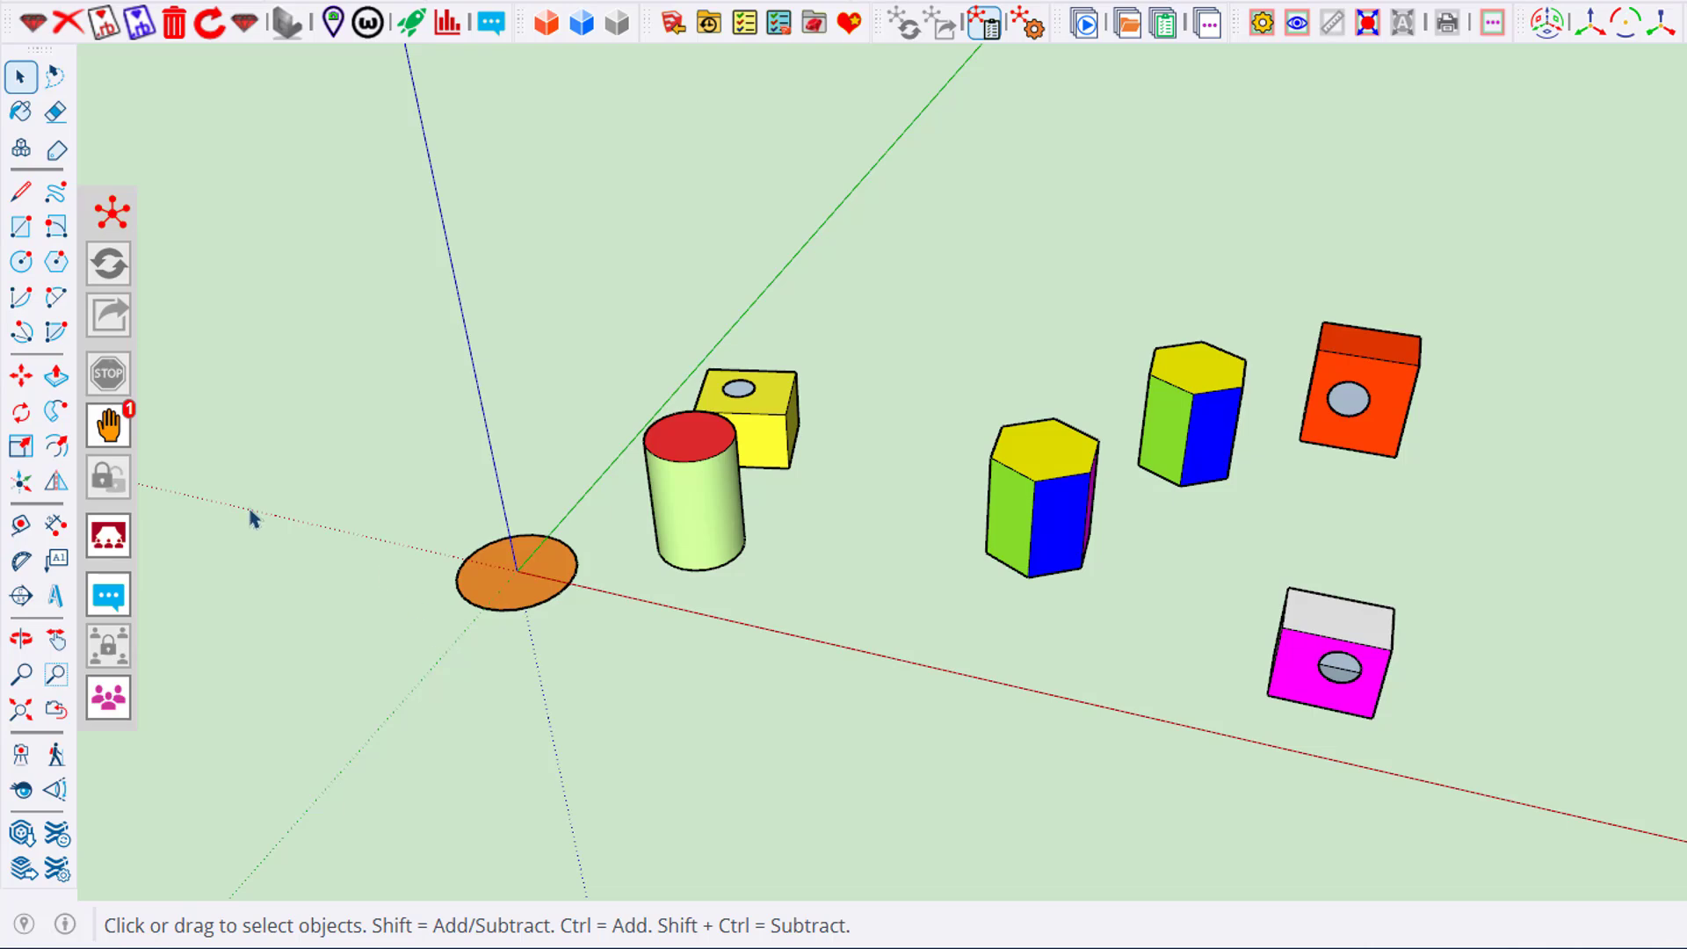
{"action": "mouse_move", "coordinate": [116, 436]}
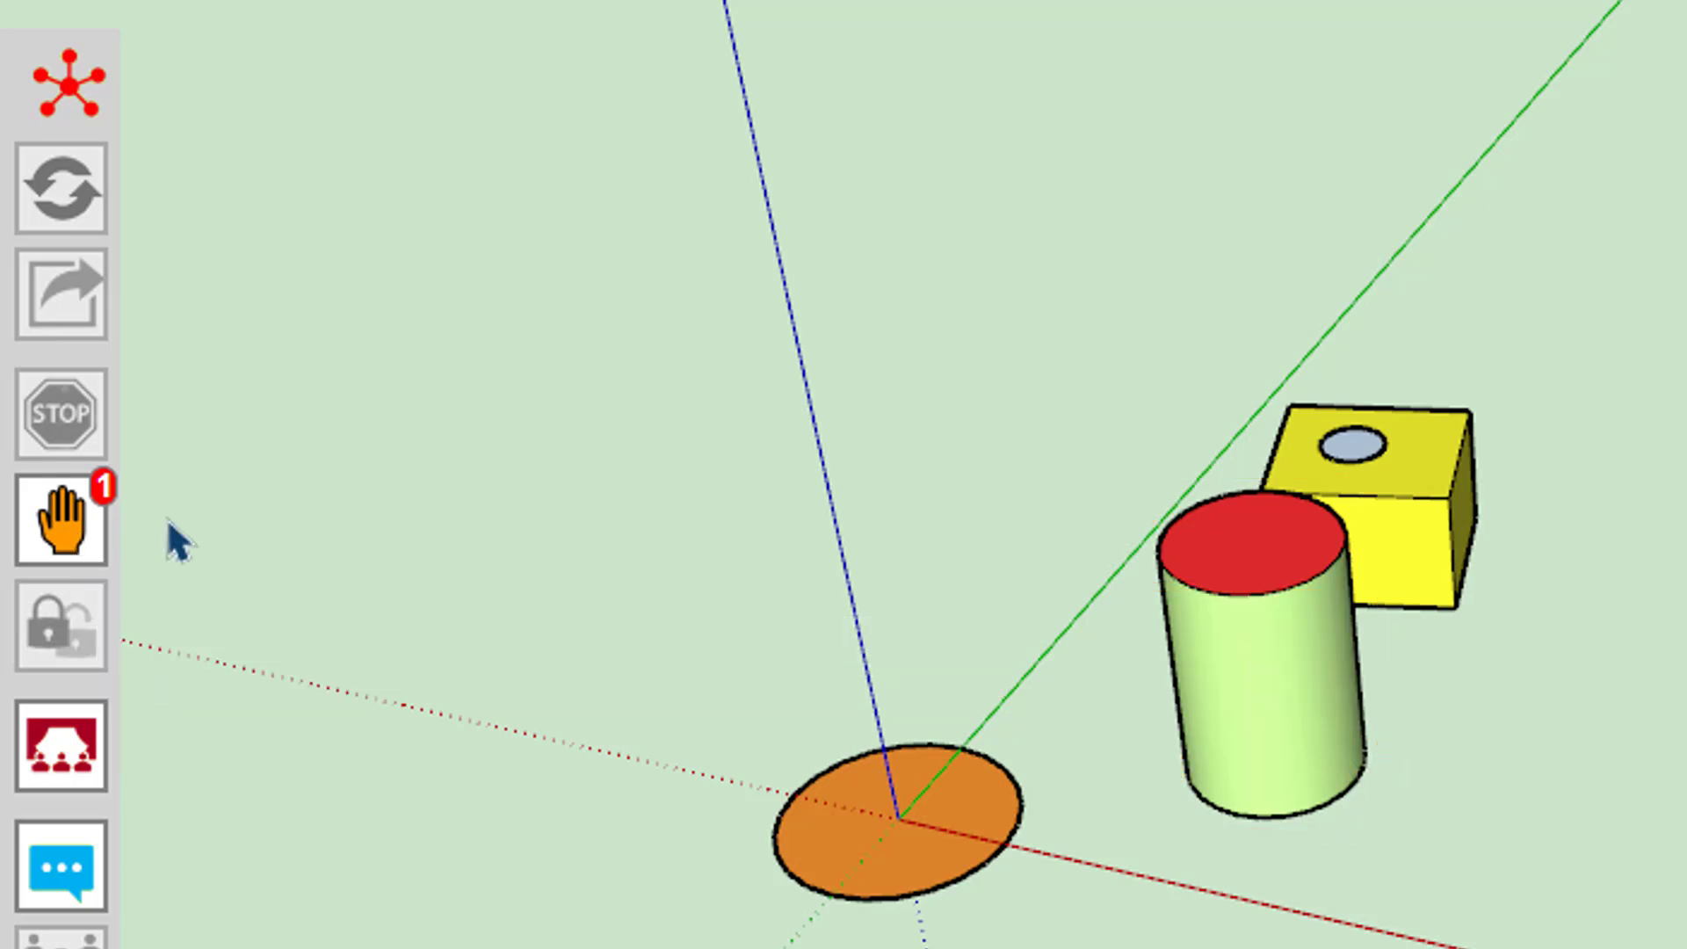
{"action": "mouse_move", "coordinate": [56, 525]}
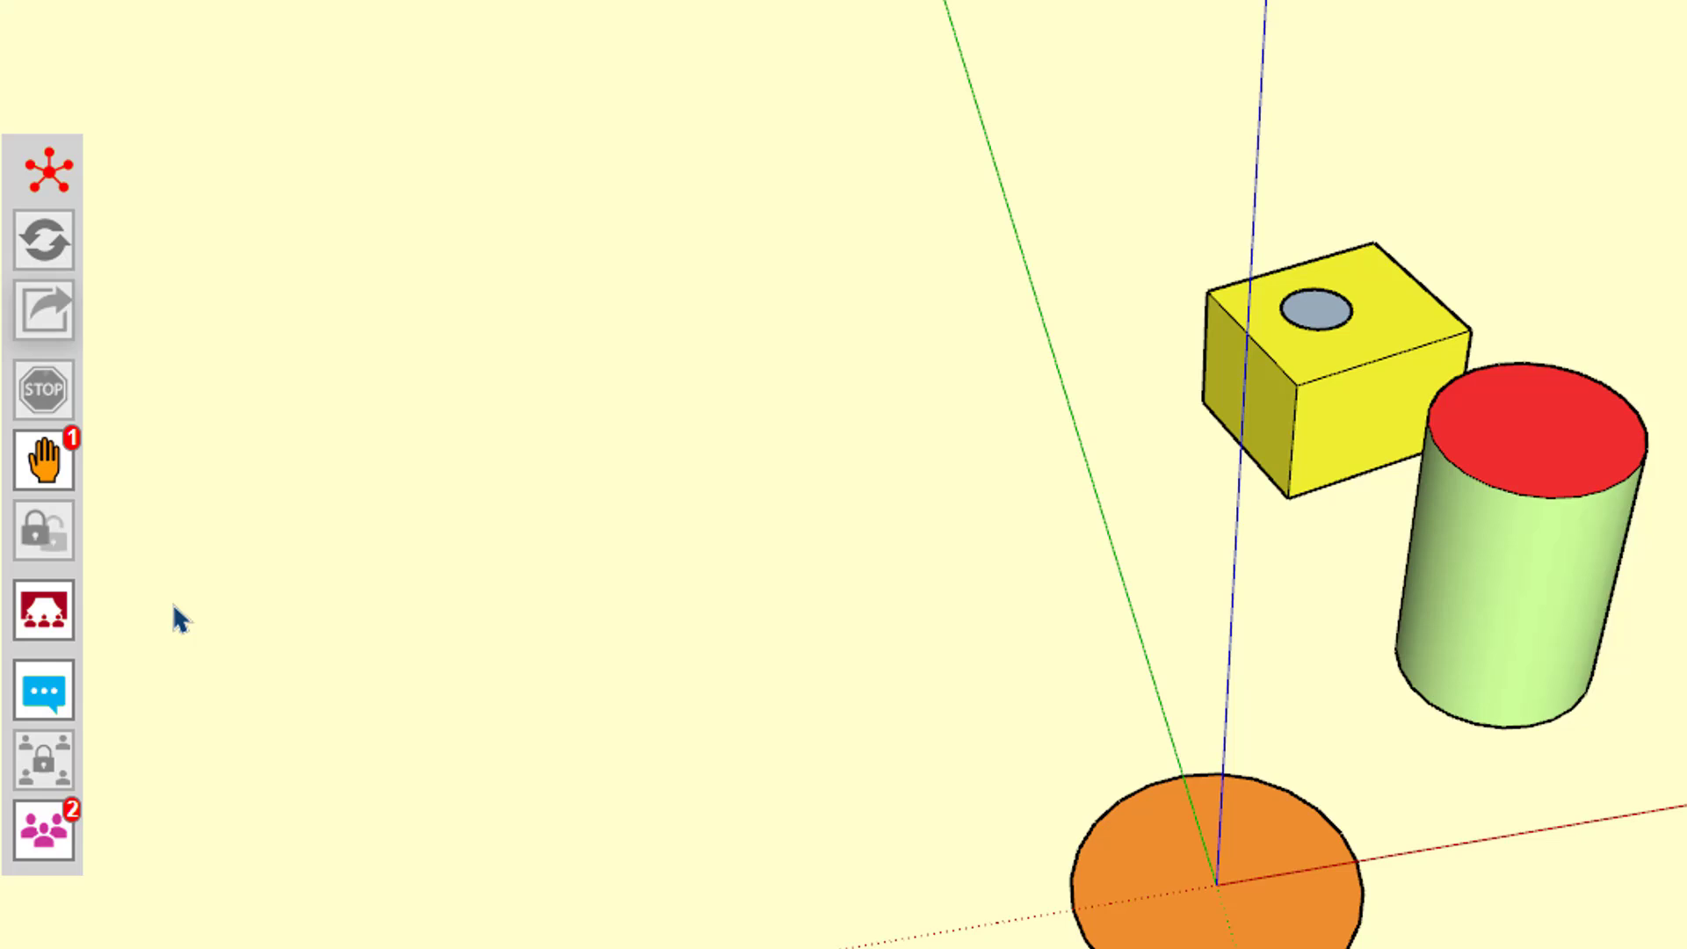
{"action": "mouse_move", "coordinate": [58, 466]}
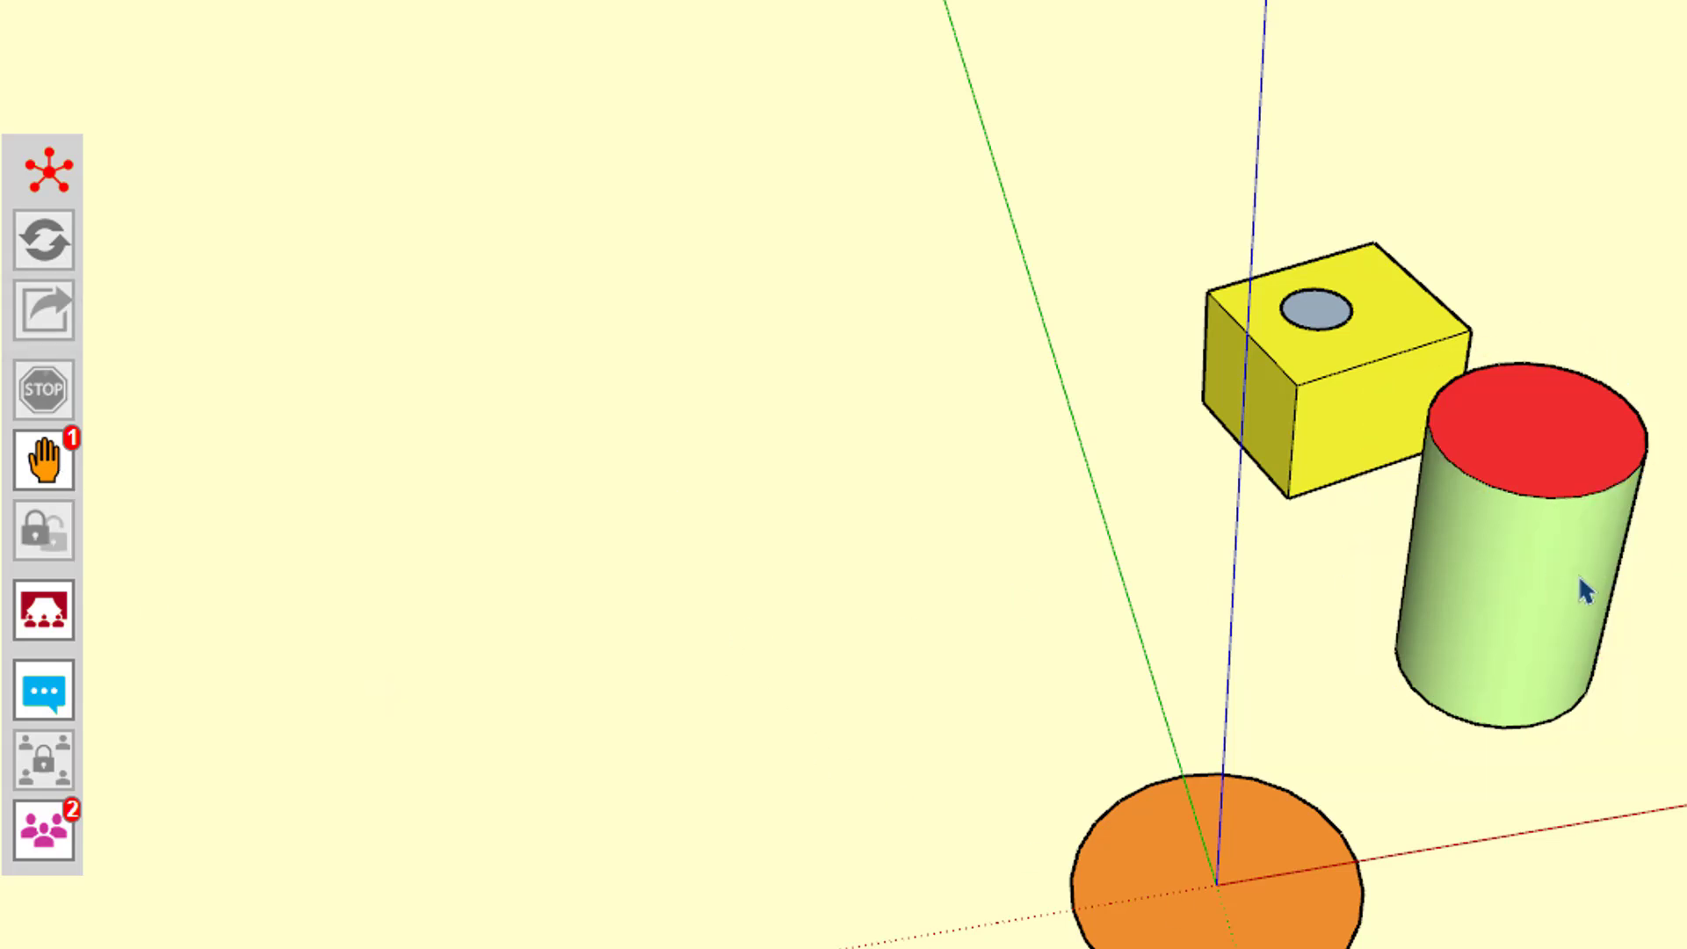
- Paint the whole Cylinder#2 red (Color A04) with ThruPaint
{"action": "scroll", "coordinate": [979, 358], "scroll_direction": "down", "scroll_amount": 3}
{"action": "scroll", "coordinate": [1497, 486], "scroll_direction": "up", "scroll_amount": 3}
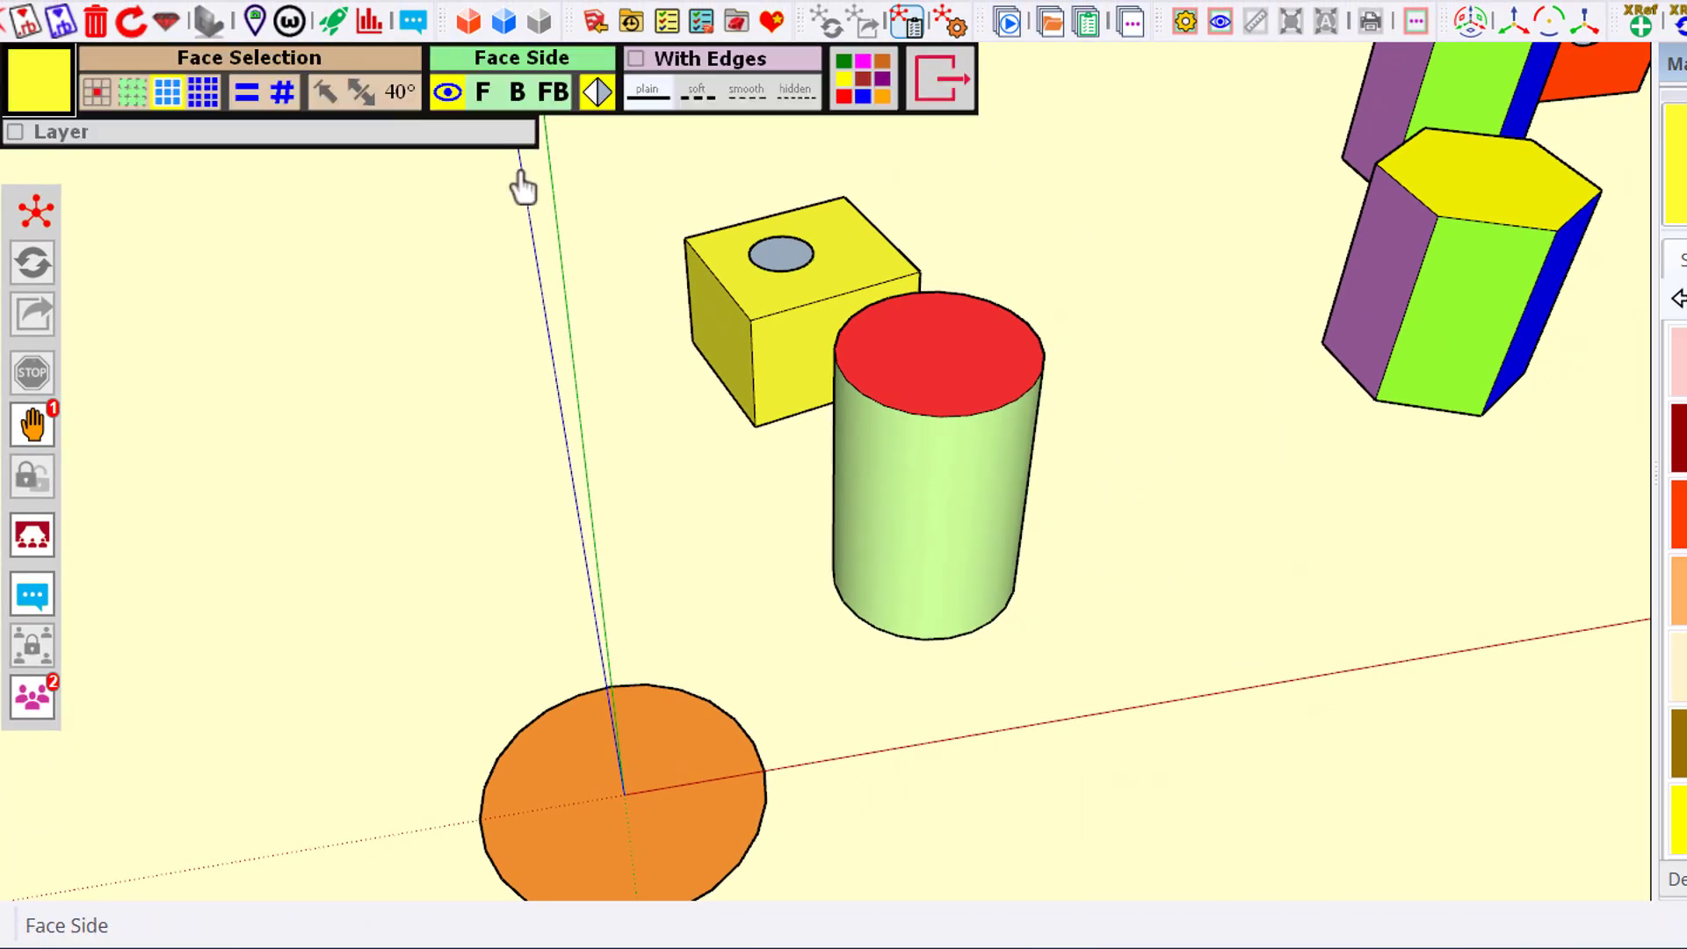
{"action": "left_click", "coordinate": [1675, 514]}
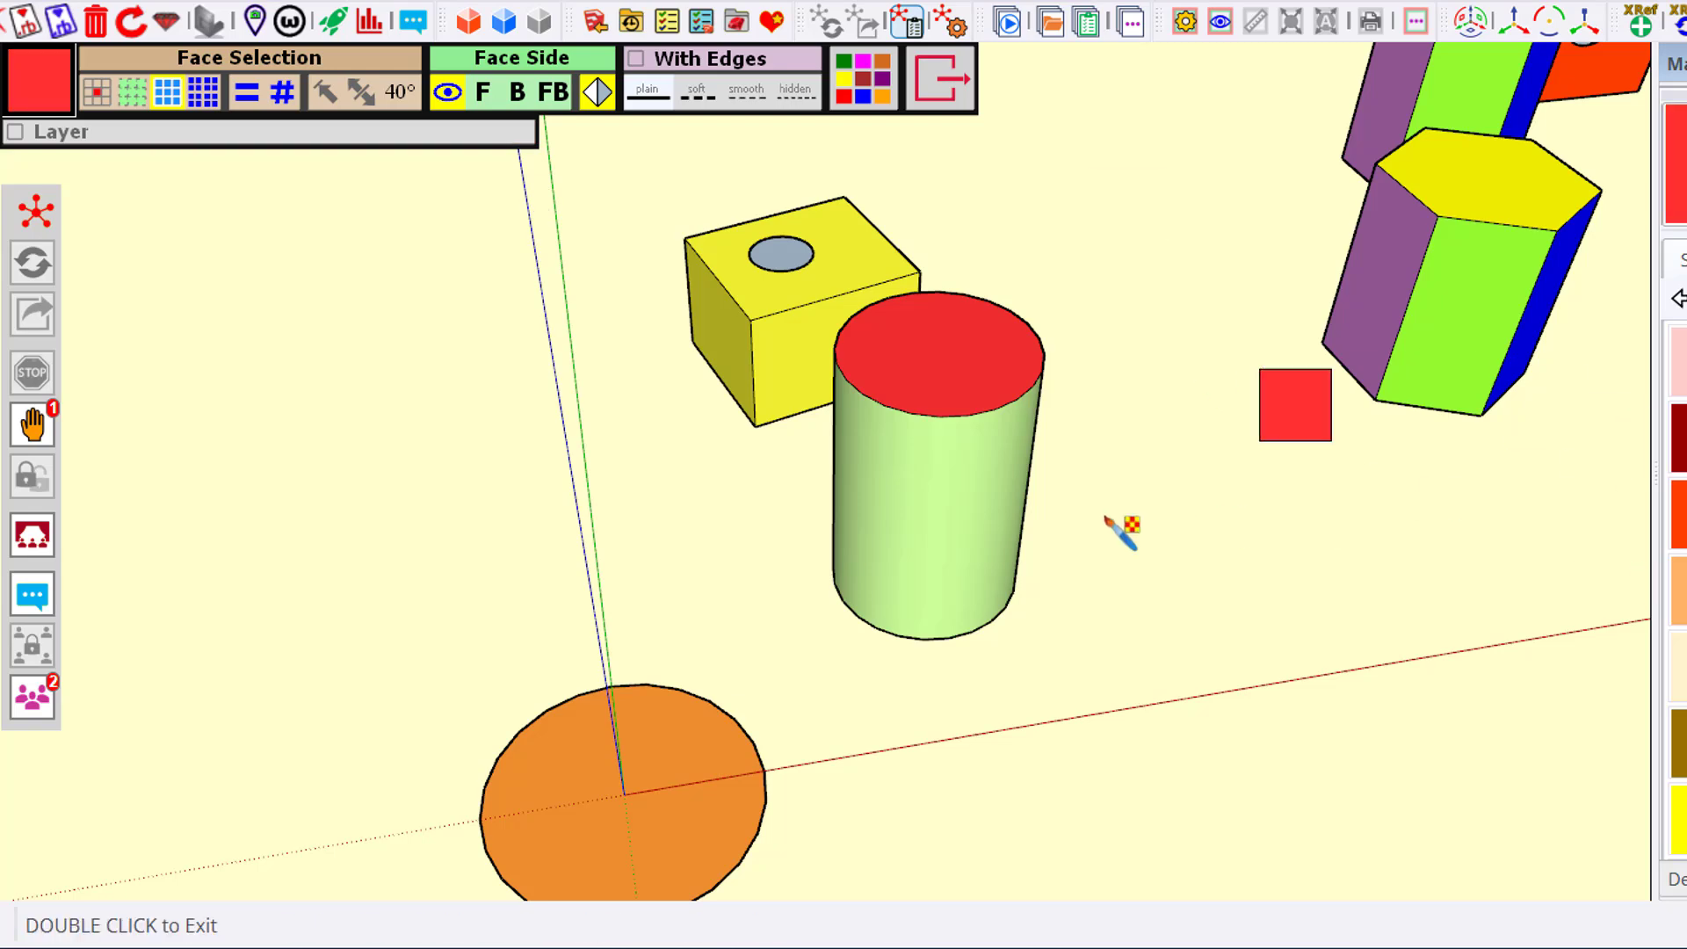
{"action": "left_click", "coordinate": [973, 517]}
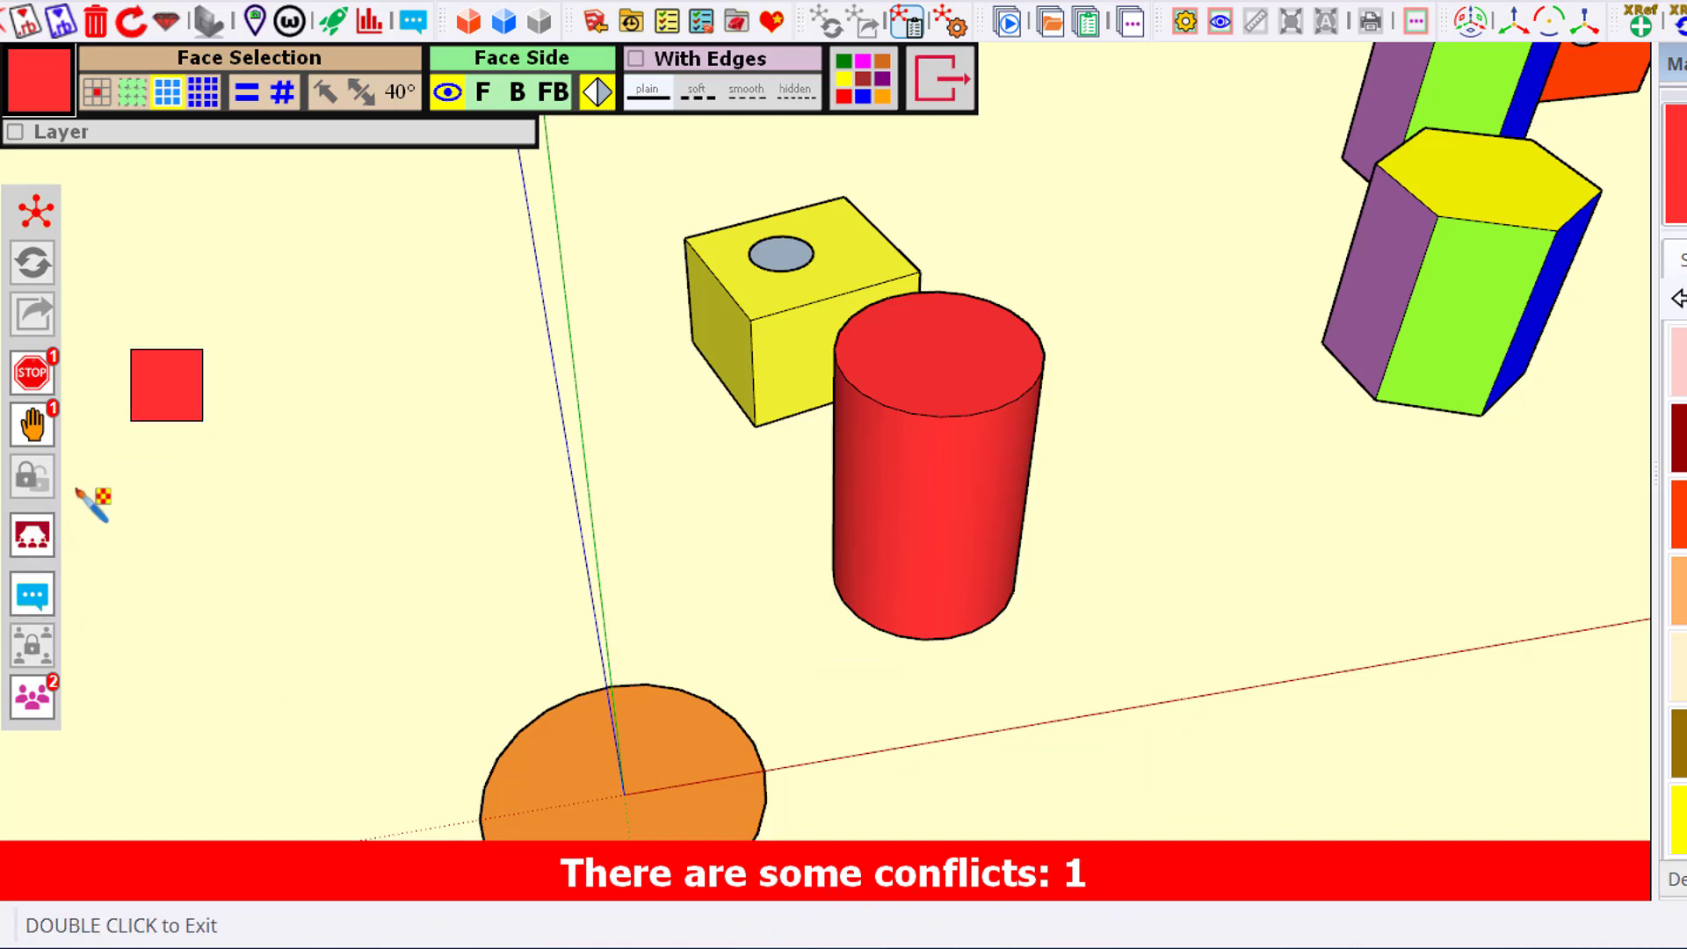
{"action": "mouse_move", "coordinate": [46, 390]}
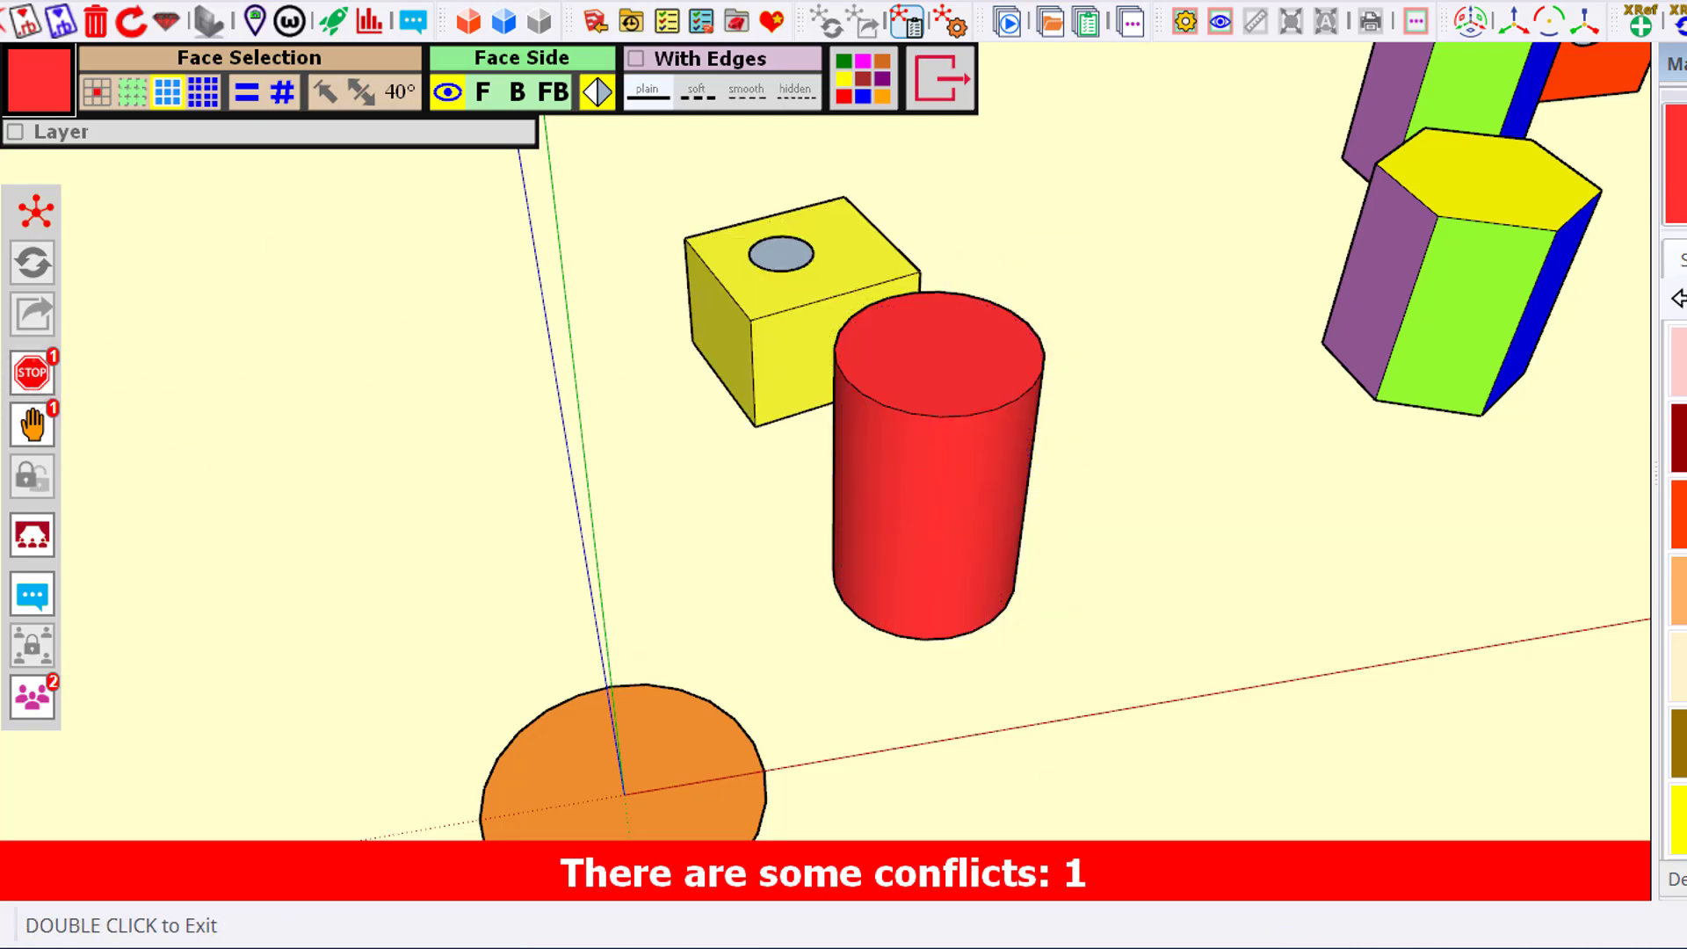
- Undo and redo the cyan ThruPaint so Cylinder#2 reports one conflict with Yellow
{"action": "key", "text": "Escape"}
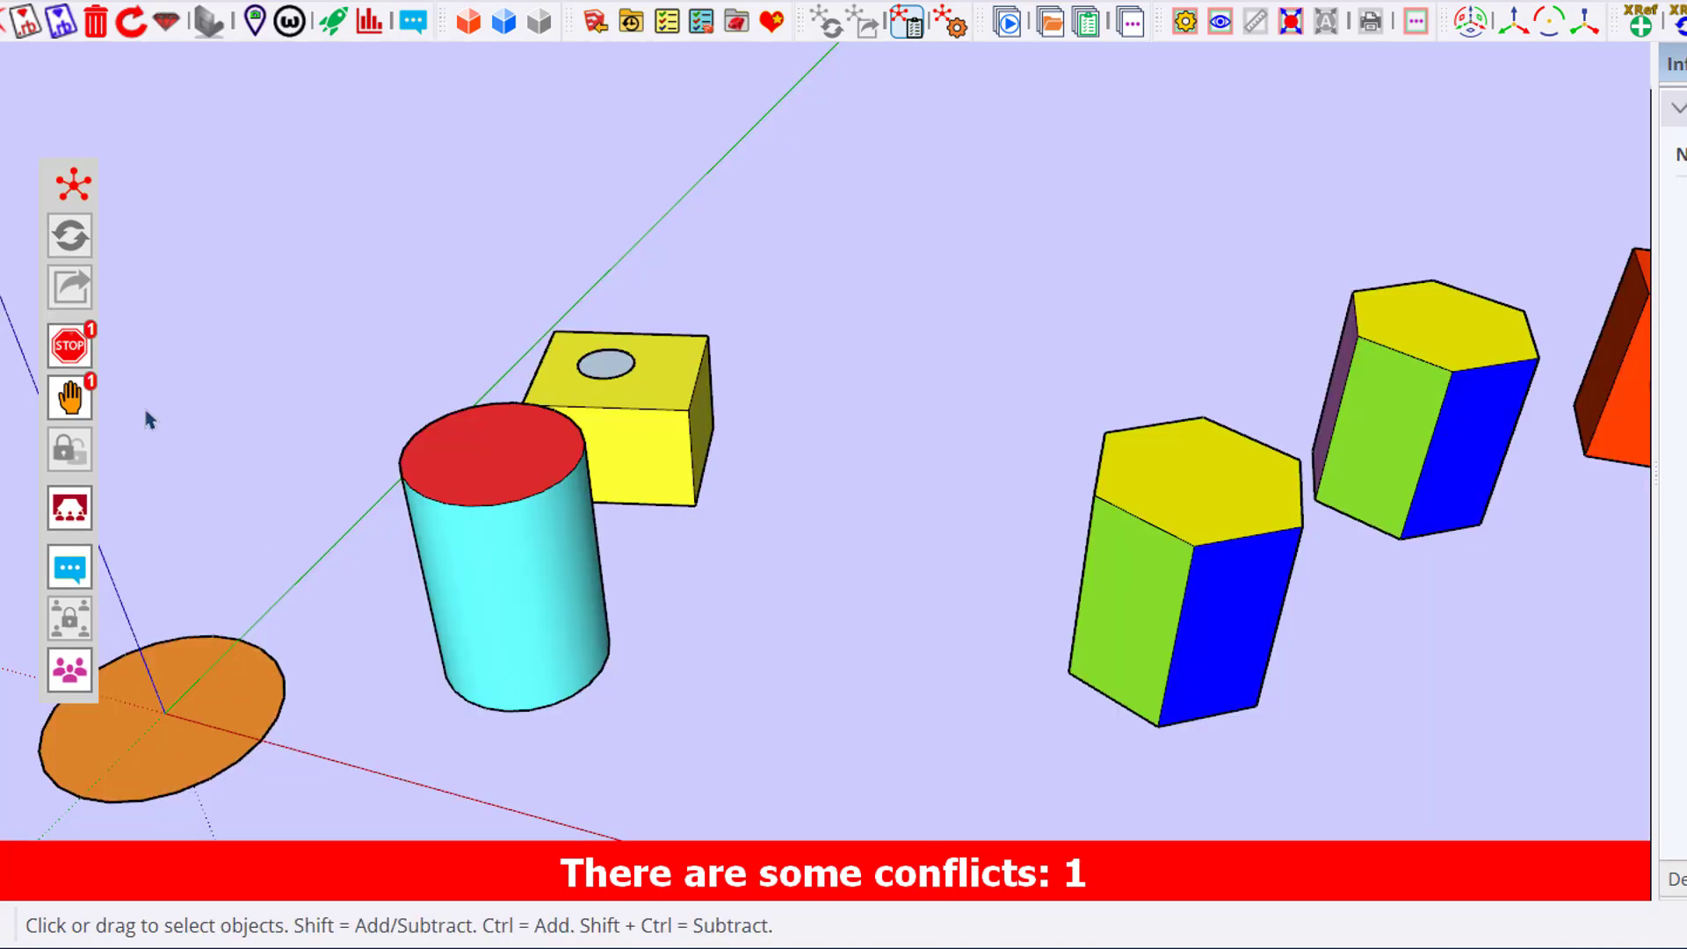
{"action": "mouse_move", "coordinate": [80, 352]}
{"action": "key", "text": "ctrl+z"}
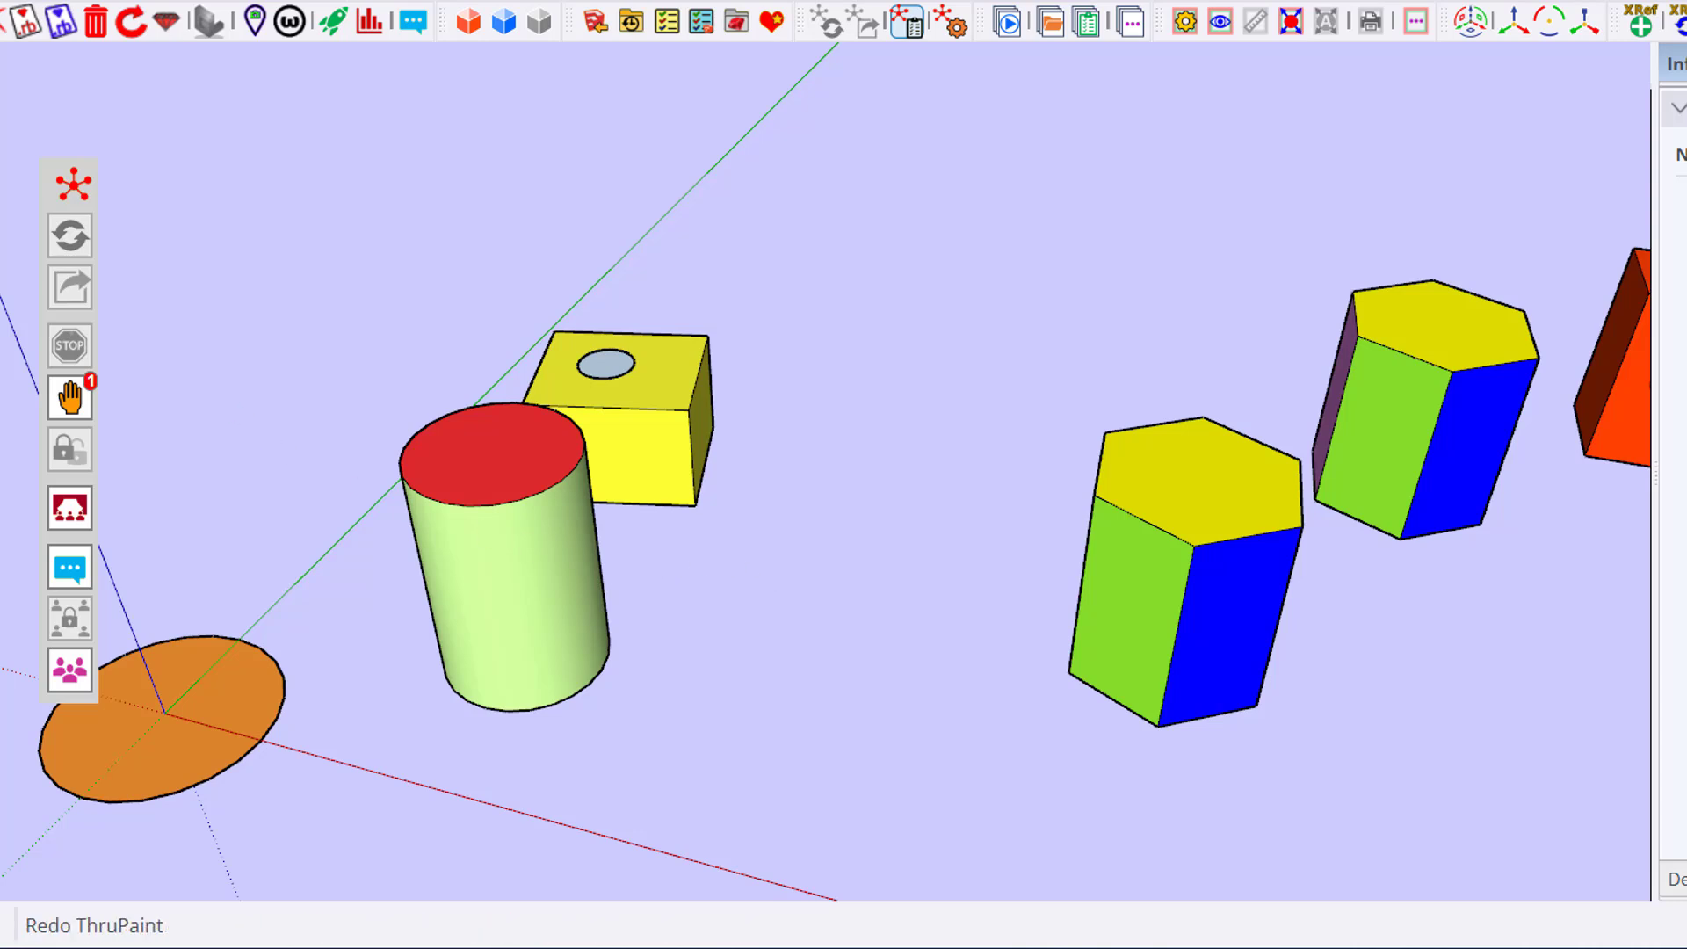
{"action": "left_click", "coordinate": [70, 236]}
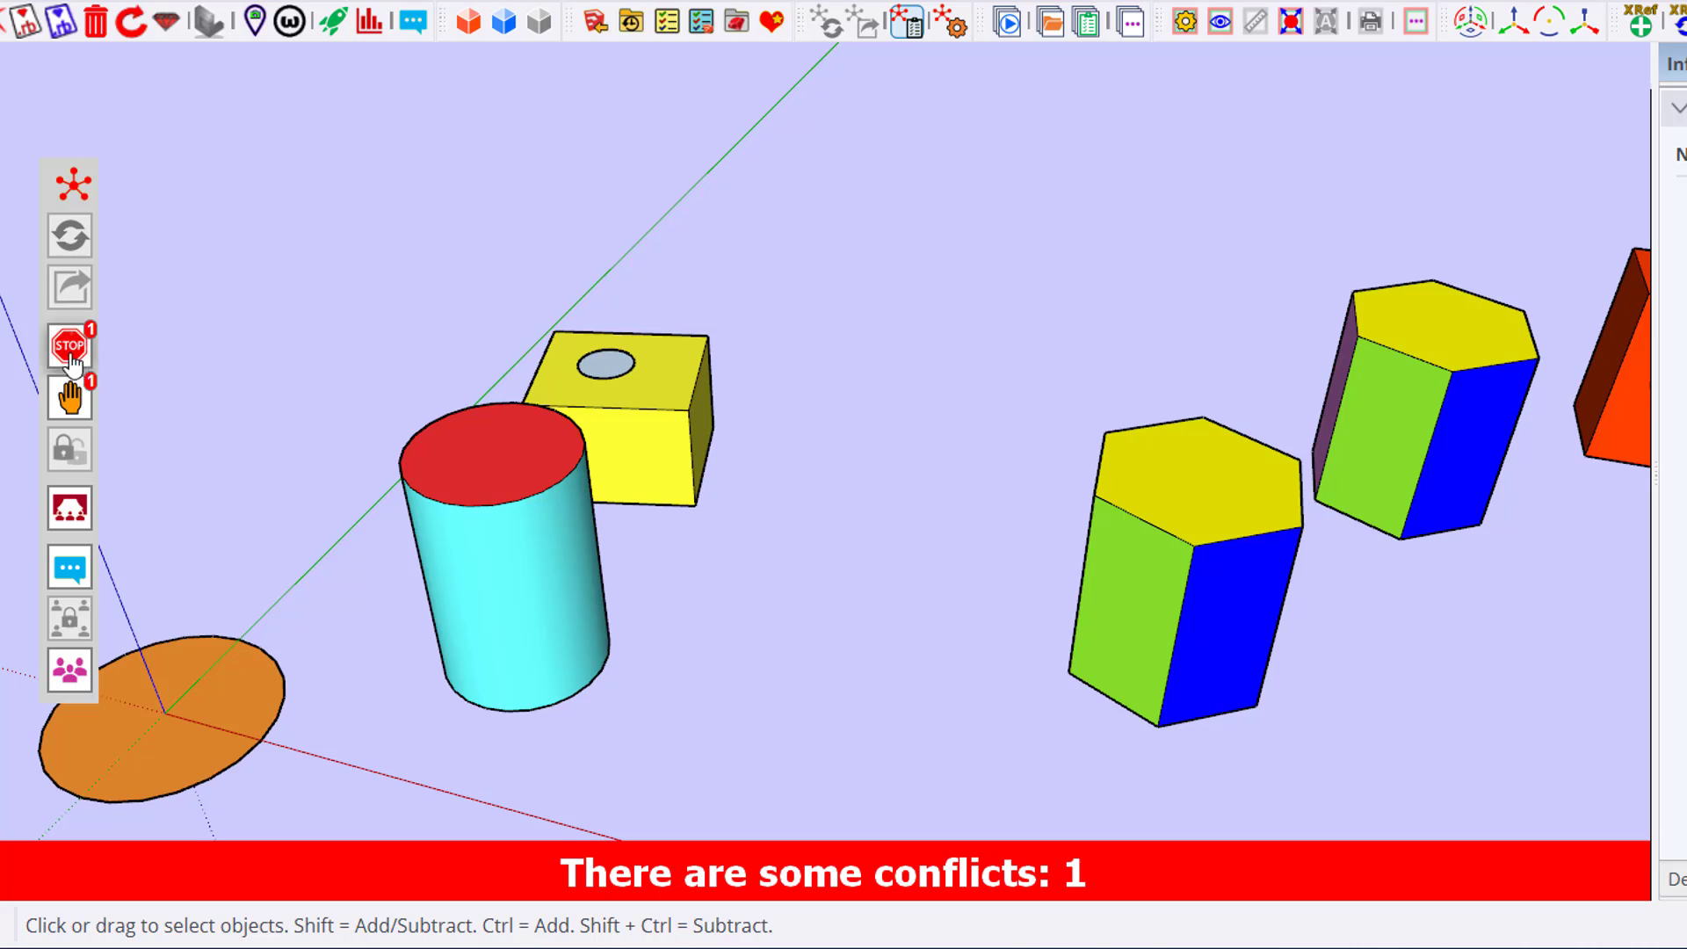
{"action": "mouse_move", "coordinate": [72, 361]}
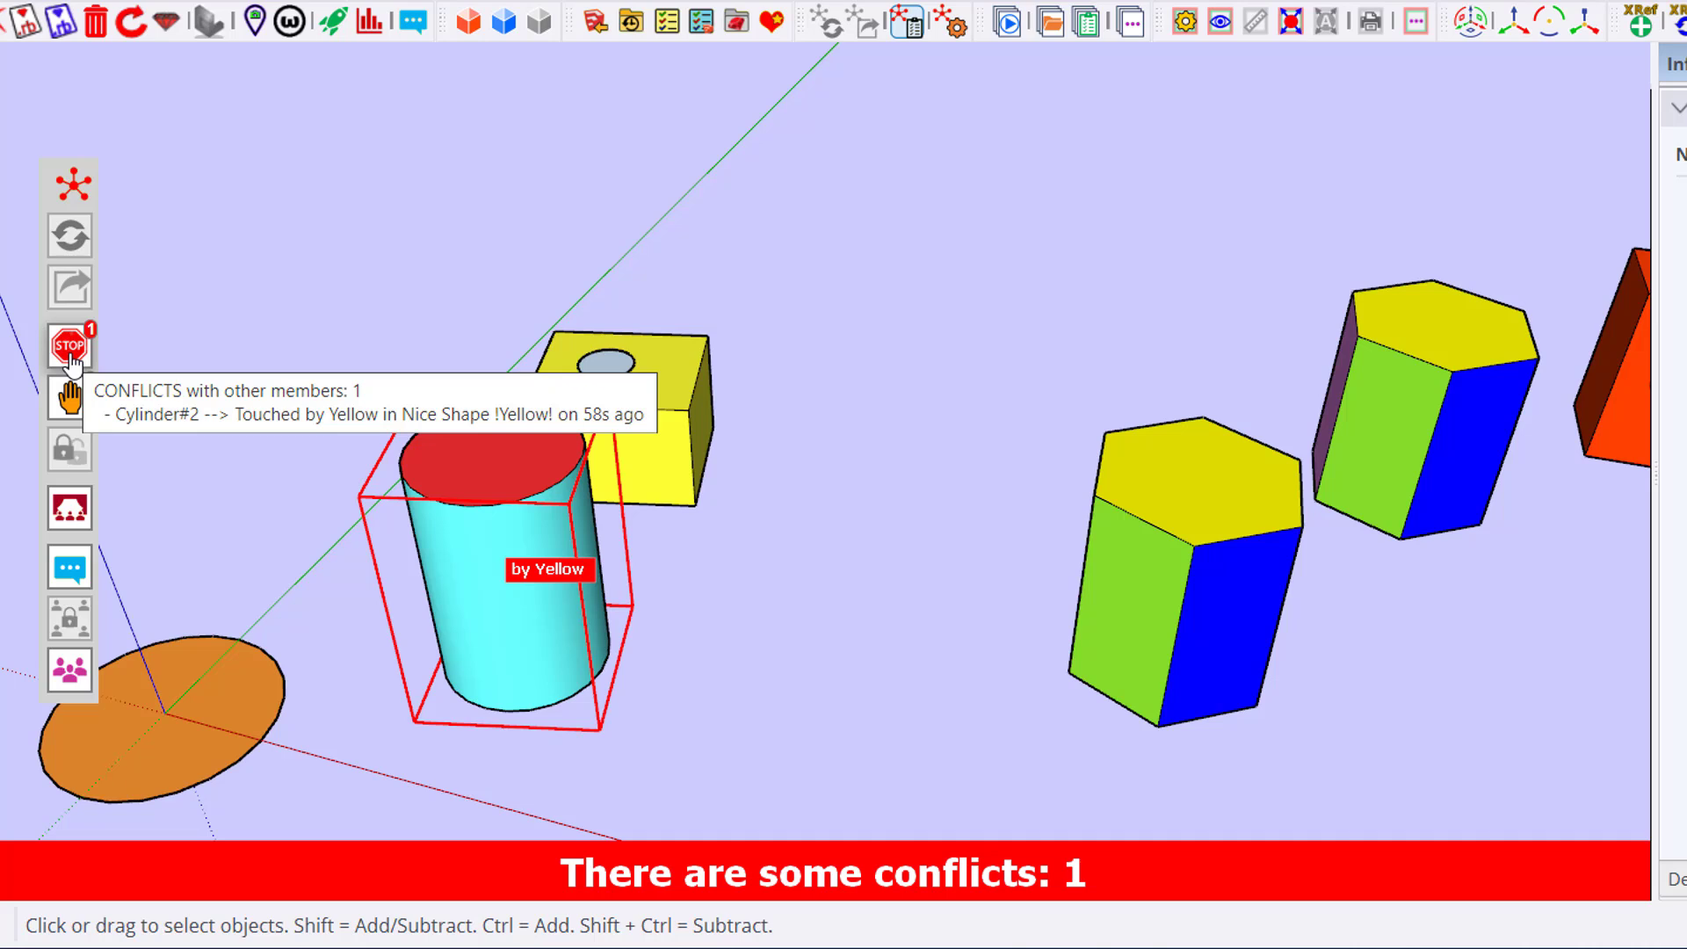
- Resolve the Cylinder#2 conflict by choosing 'Forget my changes' in Unresolved Conflicts
{"action": "left_click", "coordinate": [71, 350]}
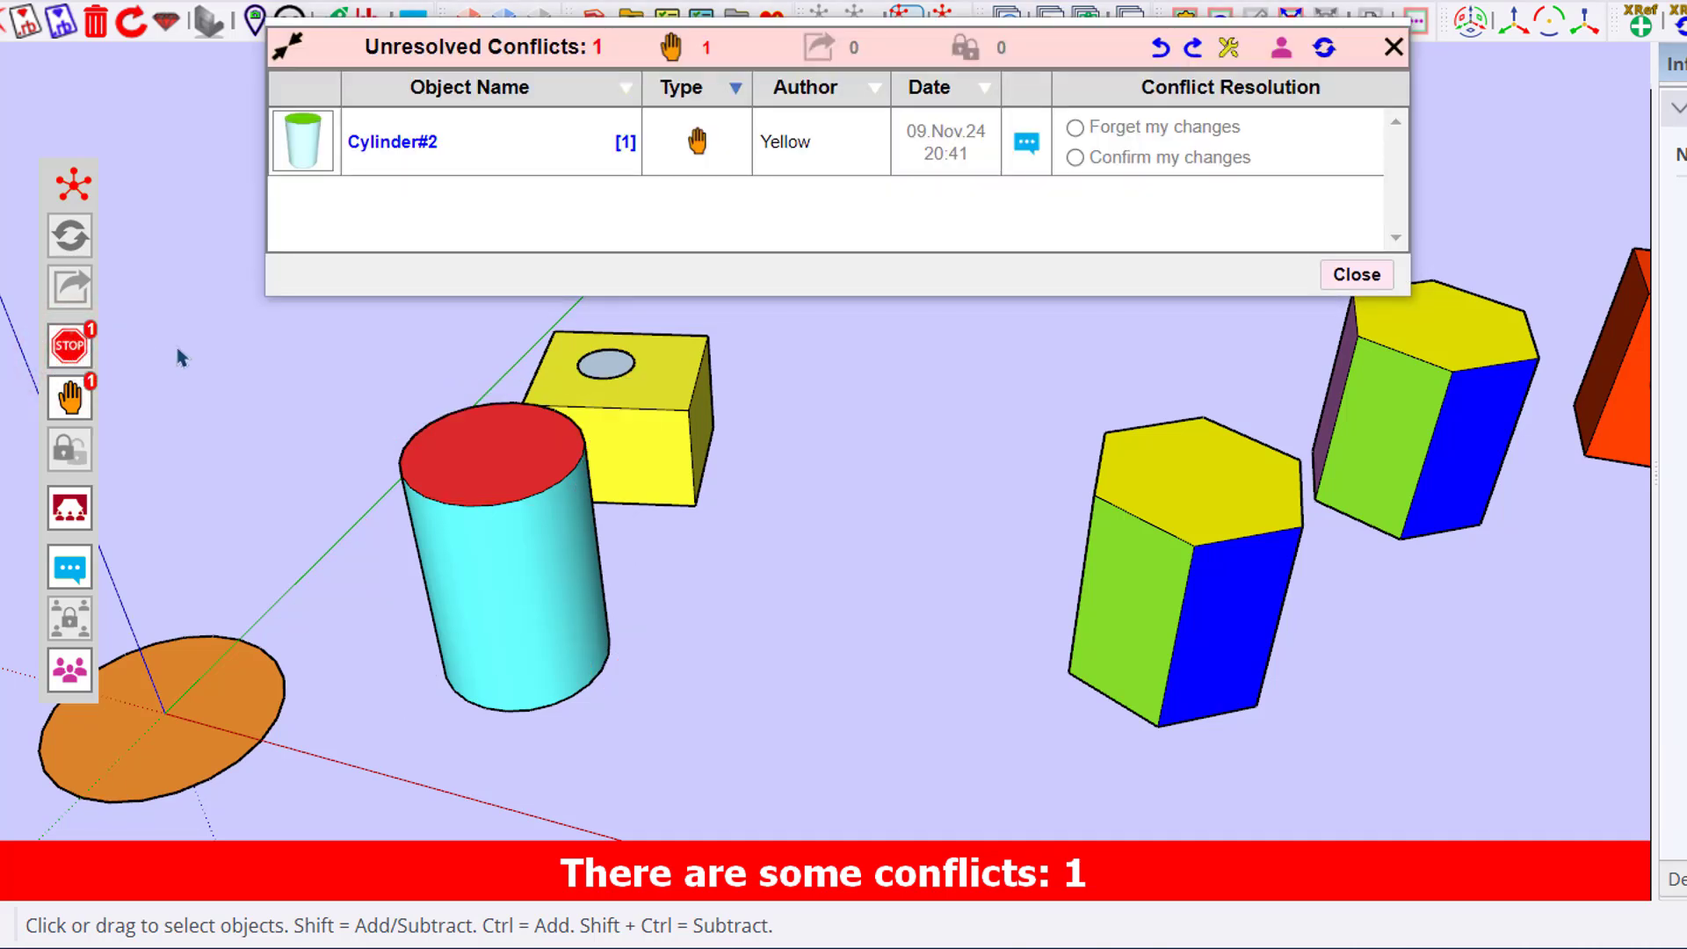
{"action": "mouse_move", "coordinate": [79, 358]}
{"action": "left_click", "coordinate": [1076, 129]}
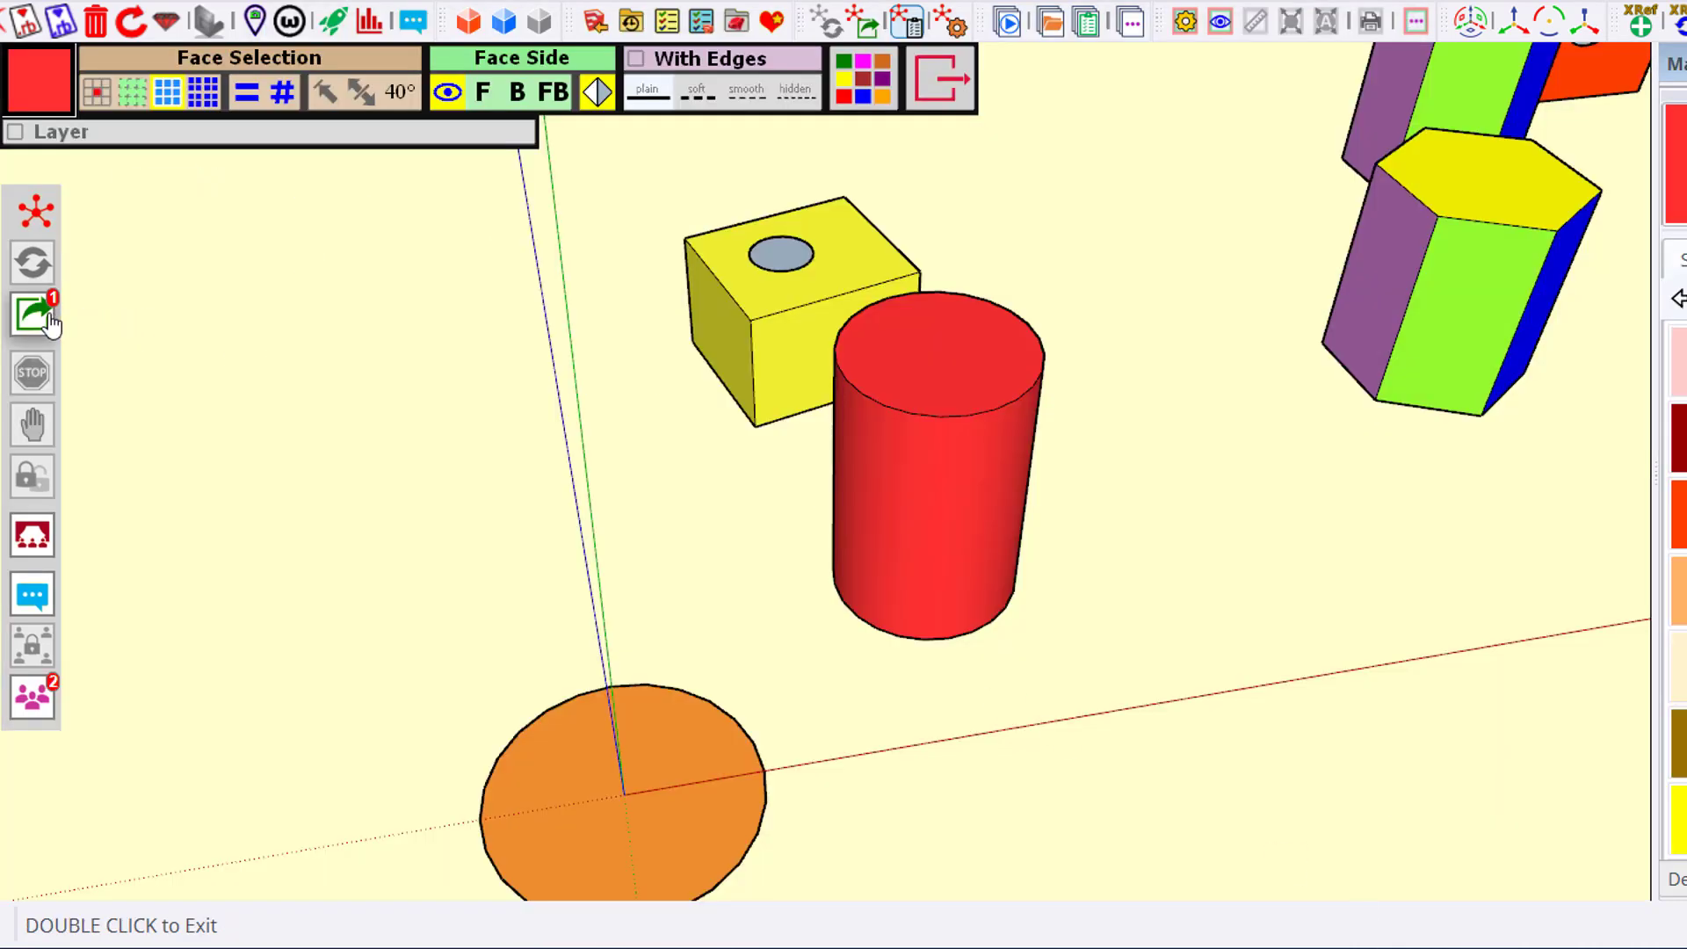
- Publish the red cylinder, refresh the other instance, and close the Unresolved Conflicts list
{"action": "left_click", "coordinate": [48, 321]}
{"action": "left_click", "coordinate": [1279, 400]}
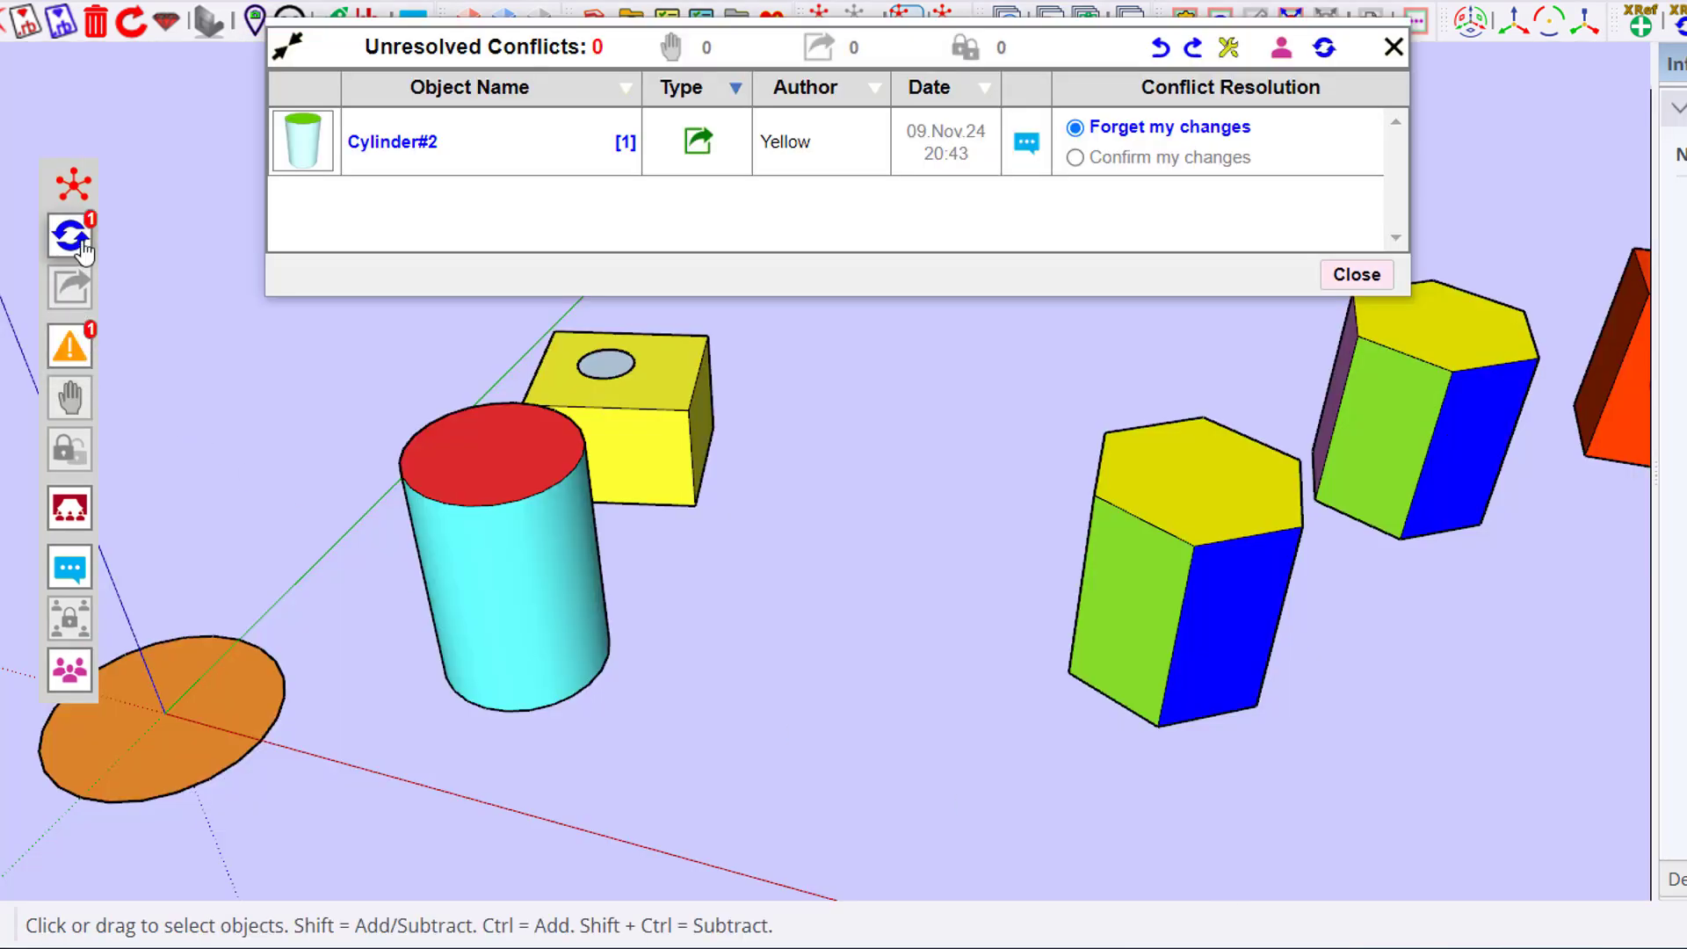
{"action": "left_click", "coordinate": [81, 247]}
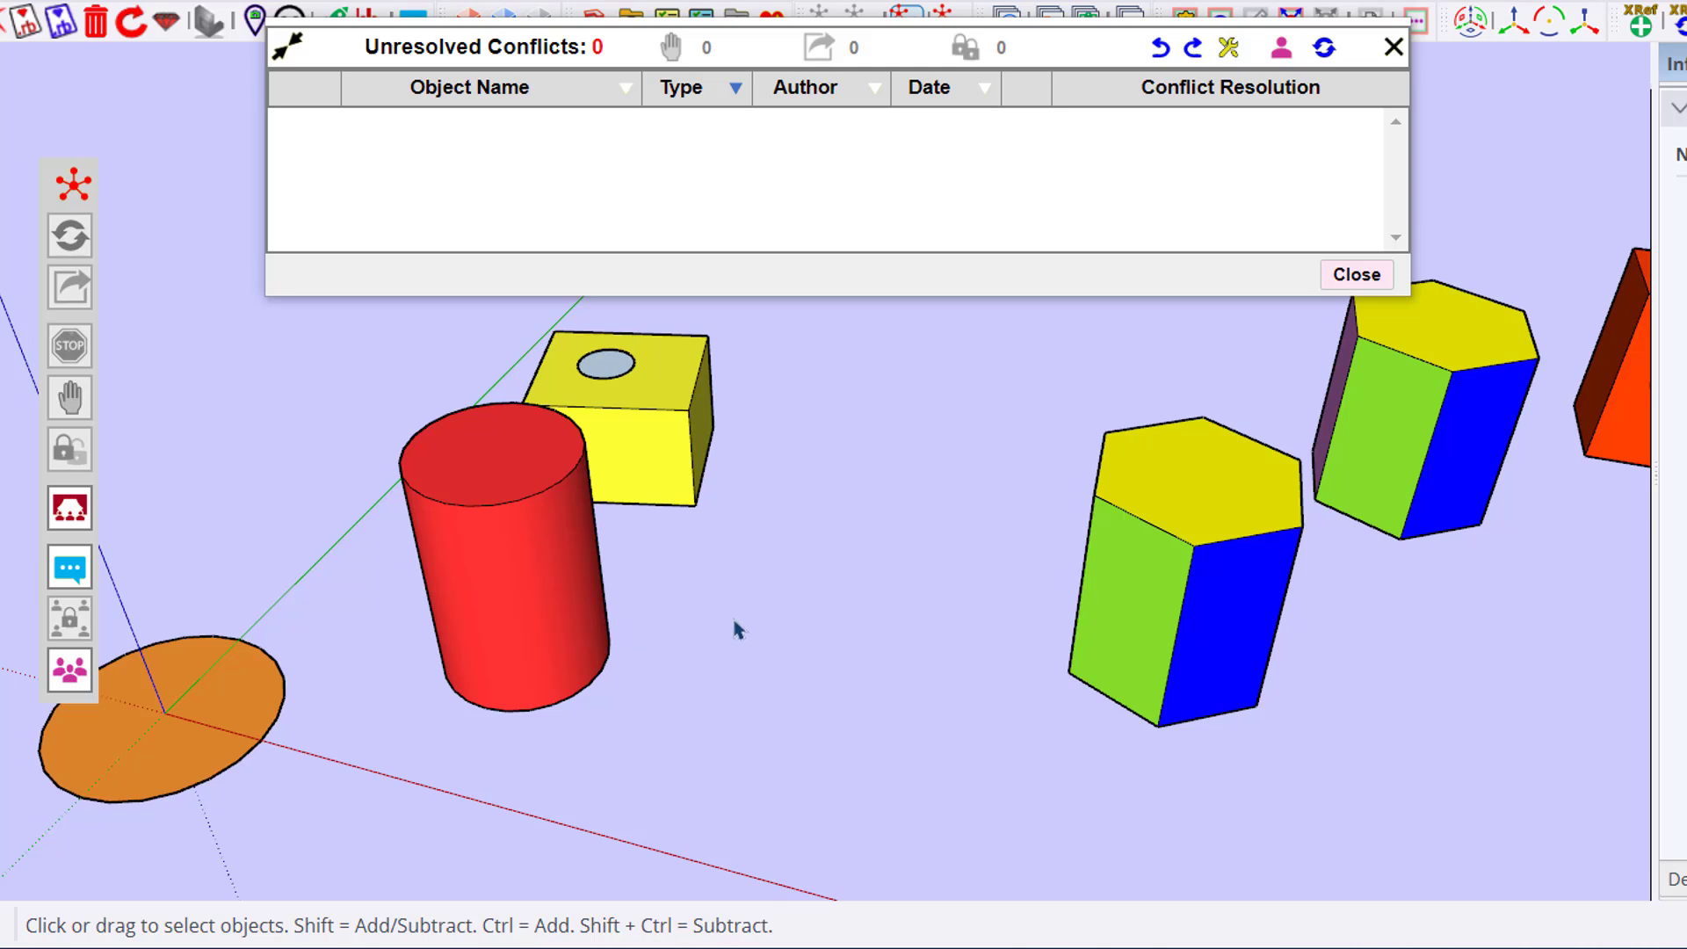
{"action": "left_click", "coordinate": [1357, 275]}
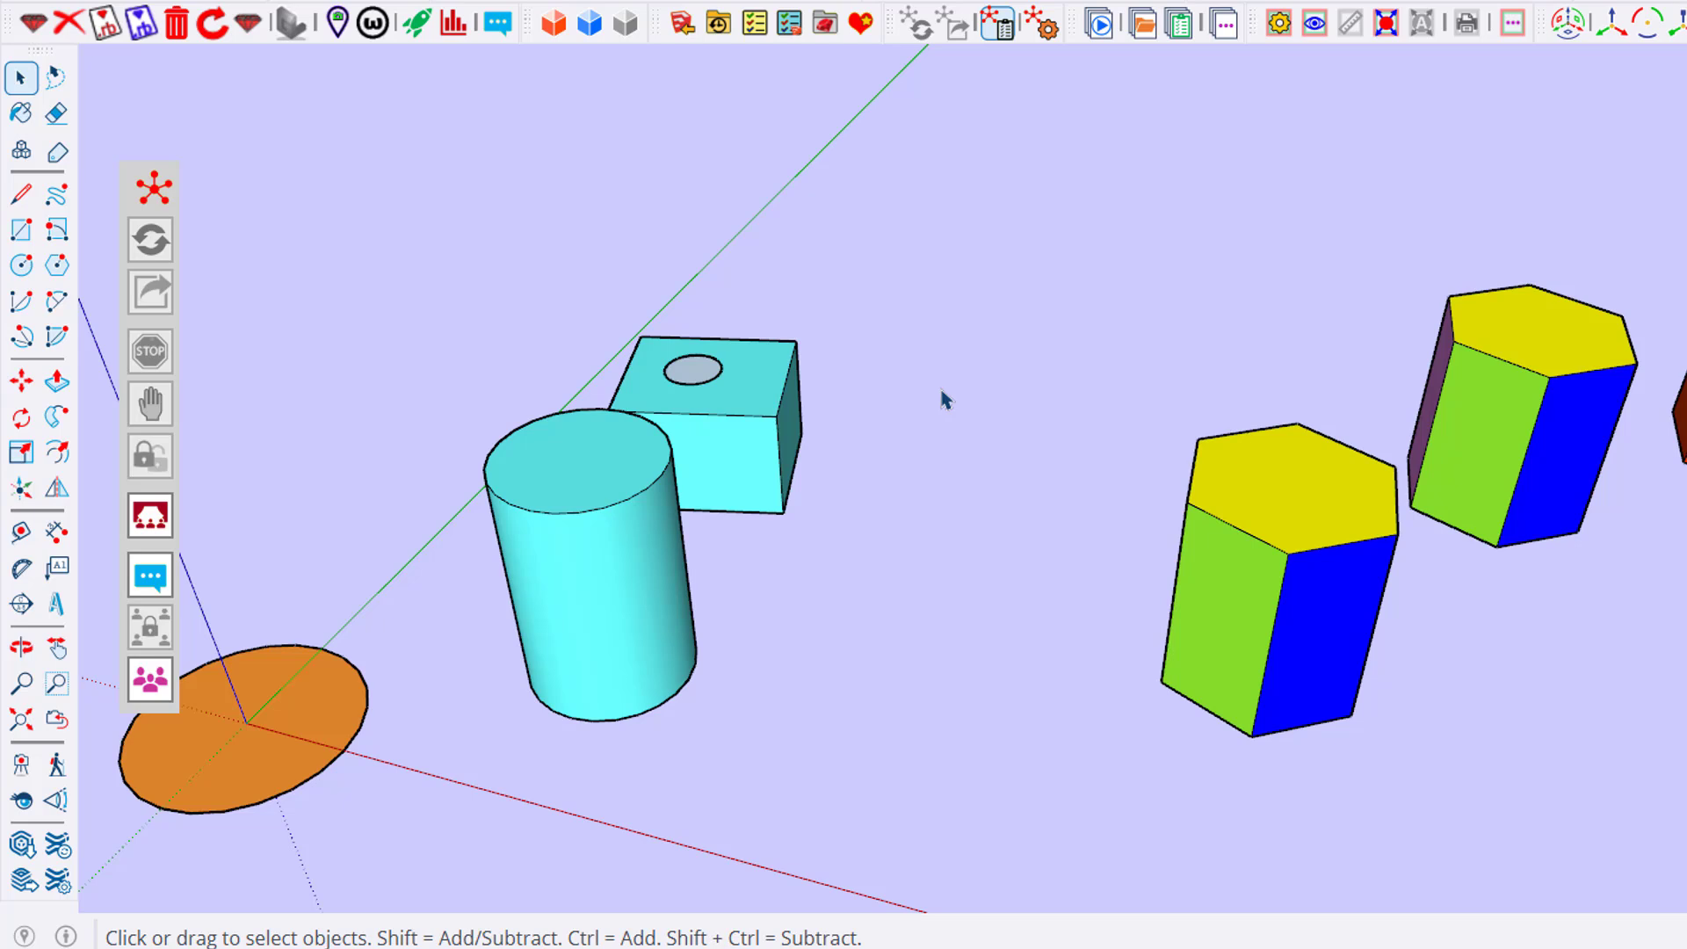
- Open the cylinder-and-cube group for editing and select the cube inside it
{"action": "left_click", "coordinate": [724, 432]}
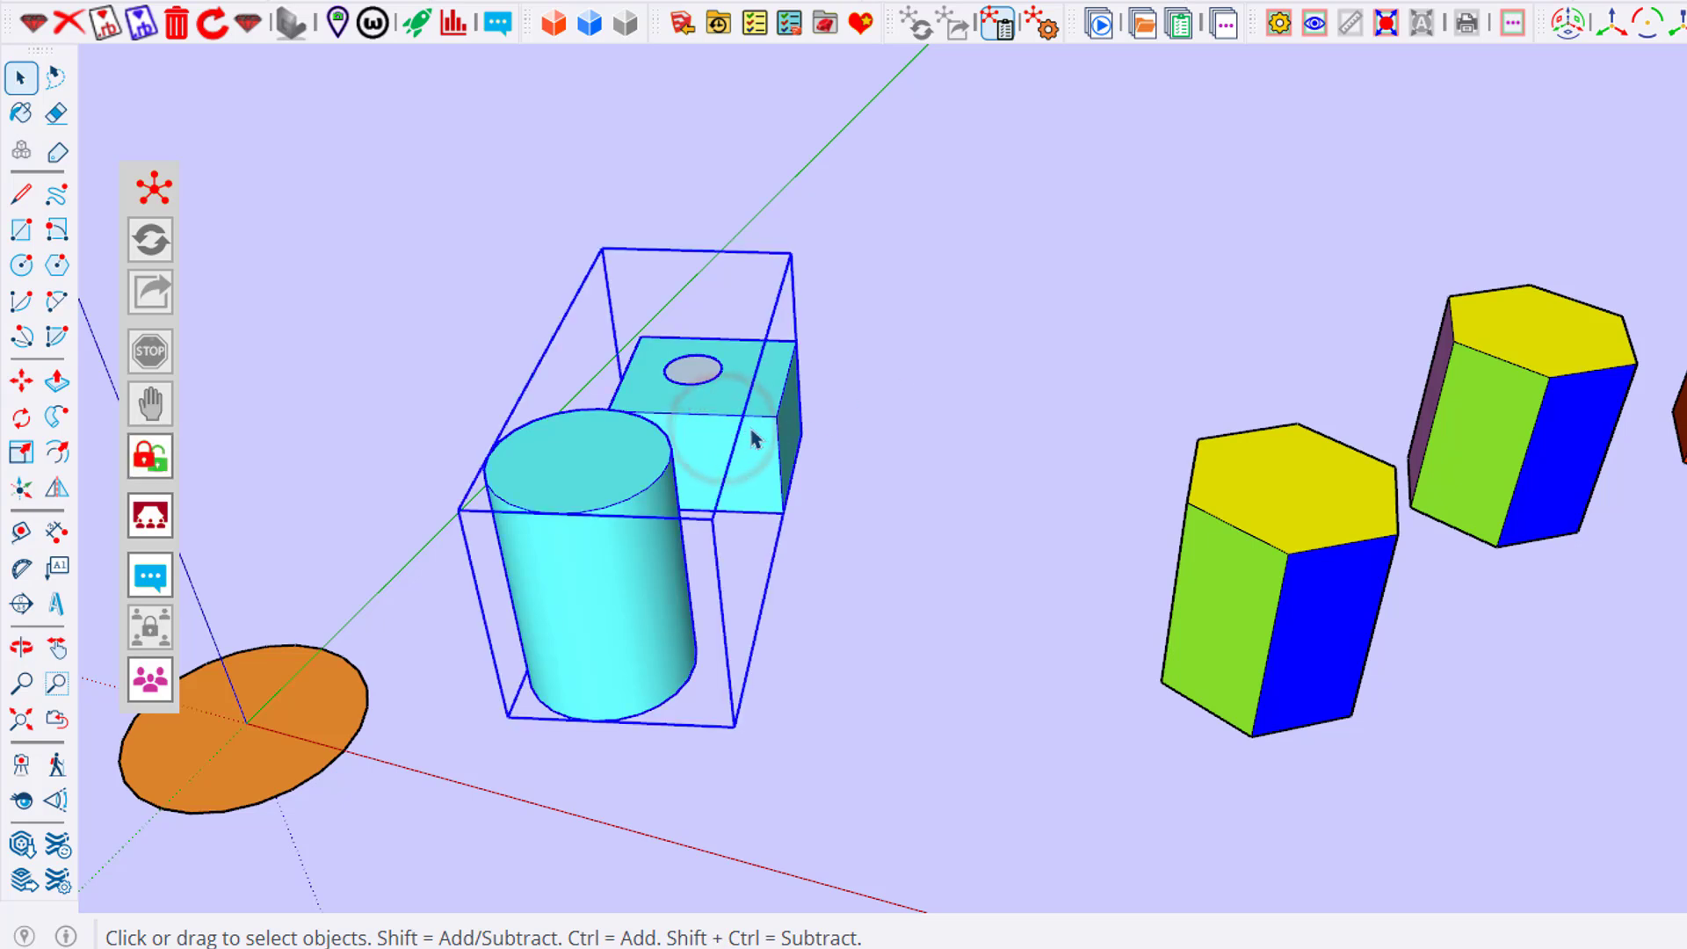
{"action": "double_click", "coordinate": [671, 467]}
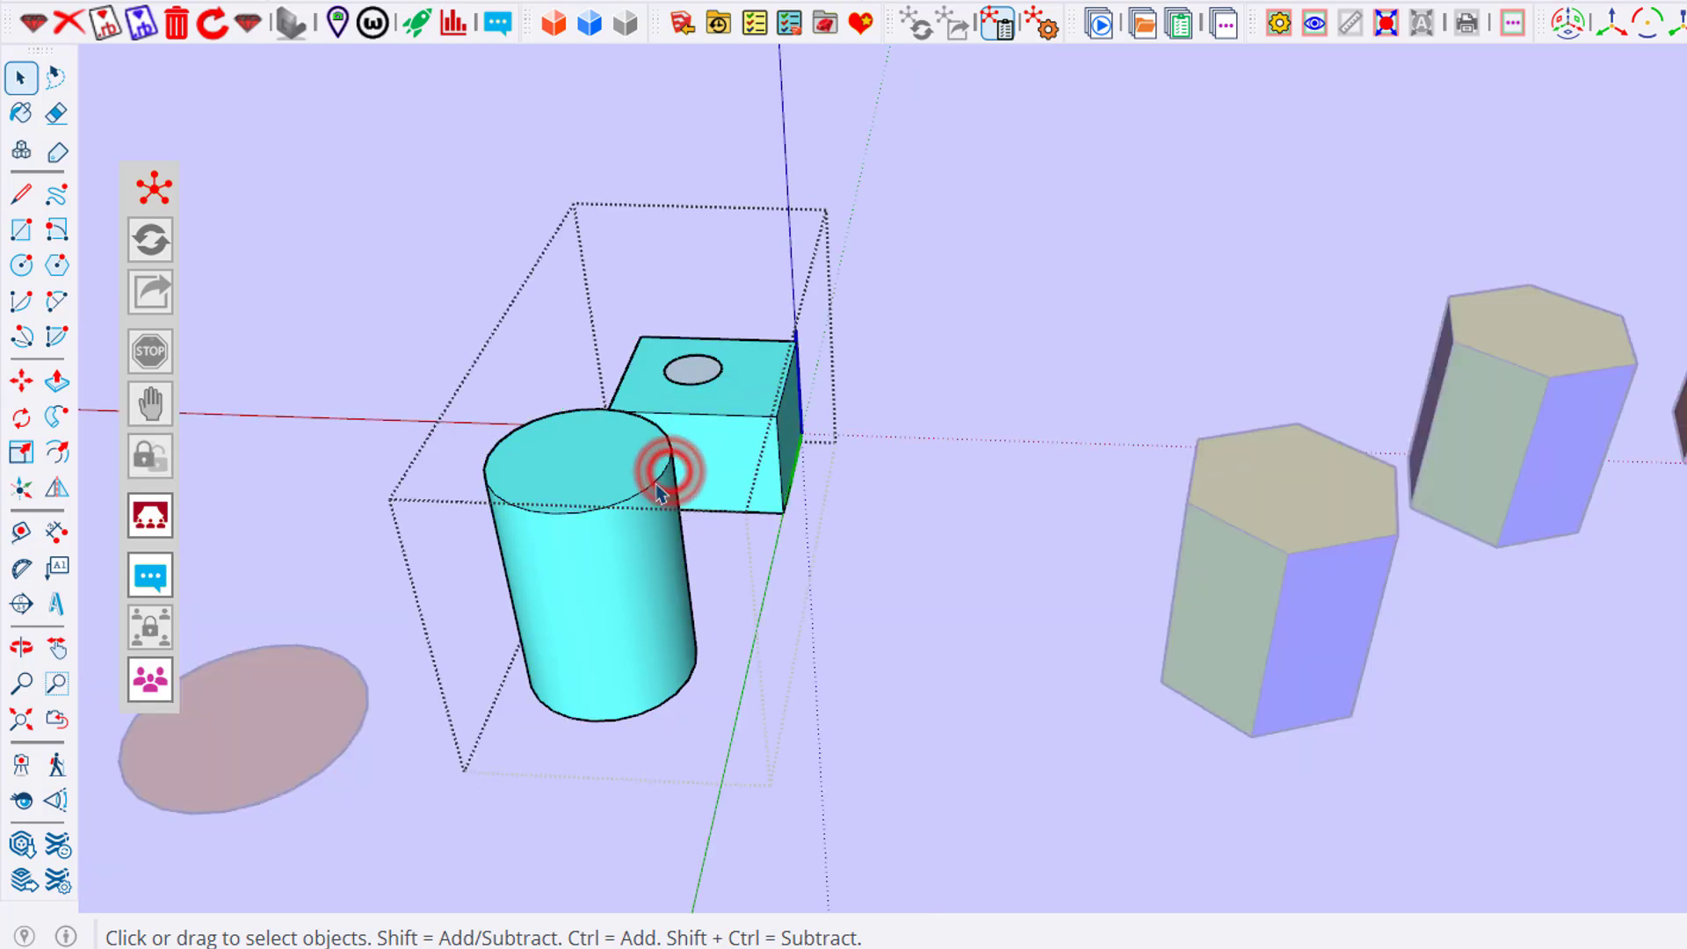
{"action": "left_click", "coordinate": [655, 481]}
{"action": "left_click", "coordinate": [742, 414]}
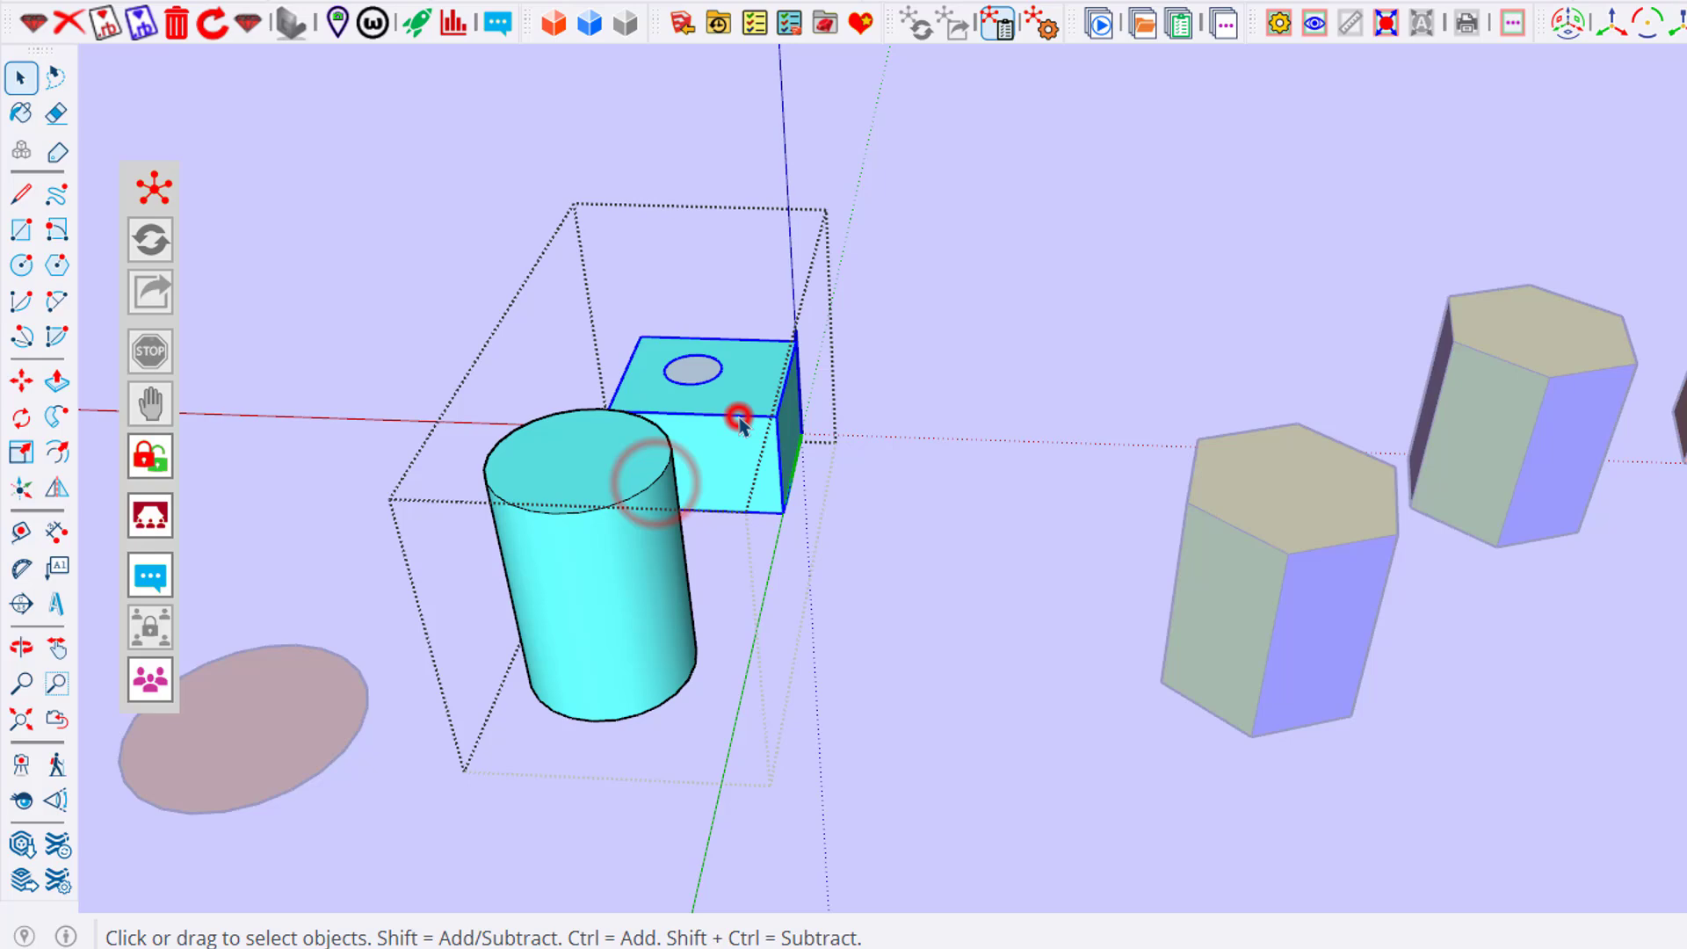
{"action": "left_click", "coordinate": [931, 422]}
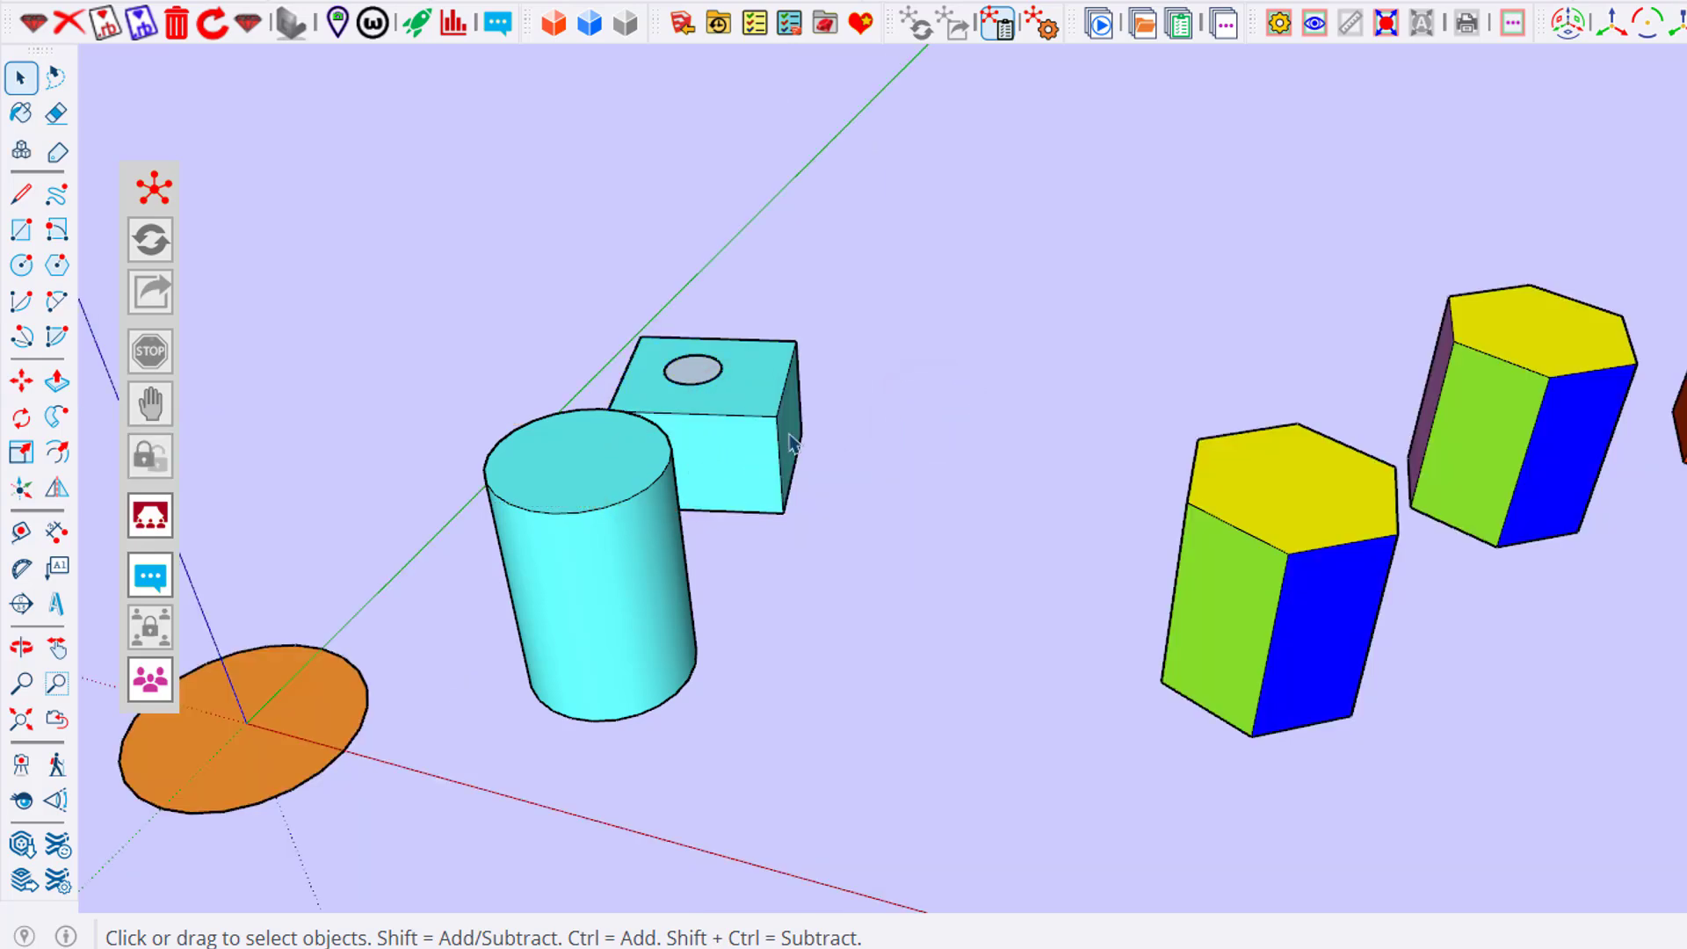
{"action": "double_click", "coordinate": [761, 440]}
{"action": "left_click", "coordinate": [745, 424]}
{"action": "double_click", "coordinate": [747, 417]}
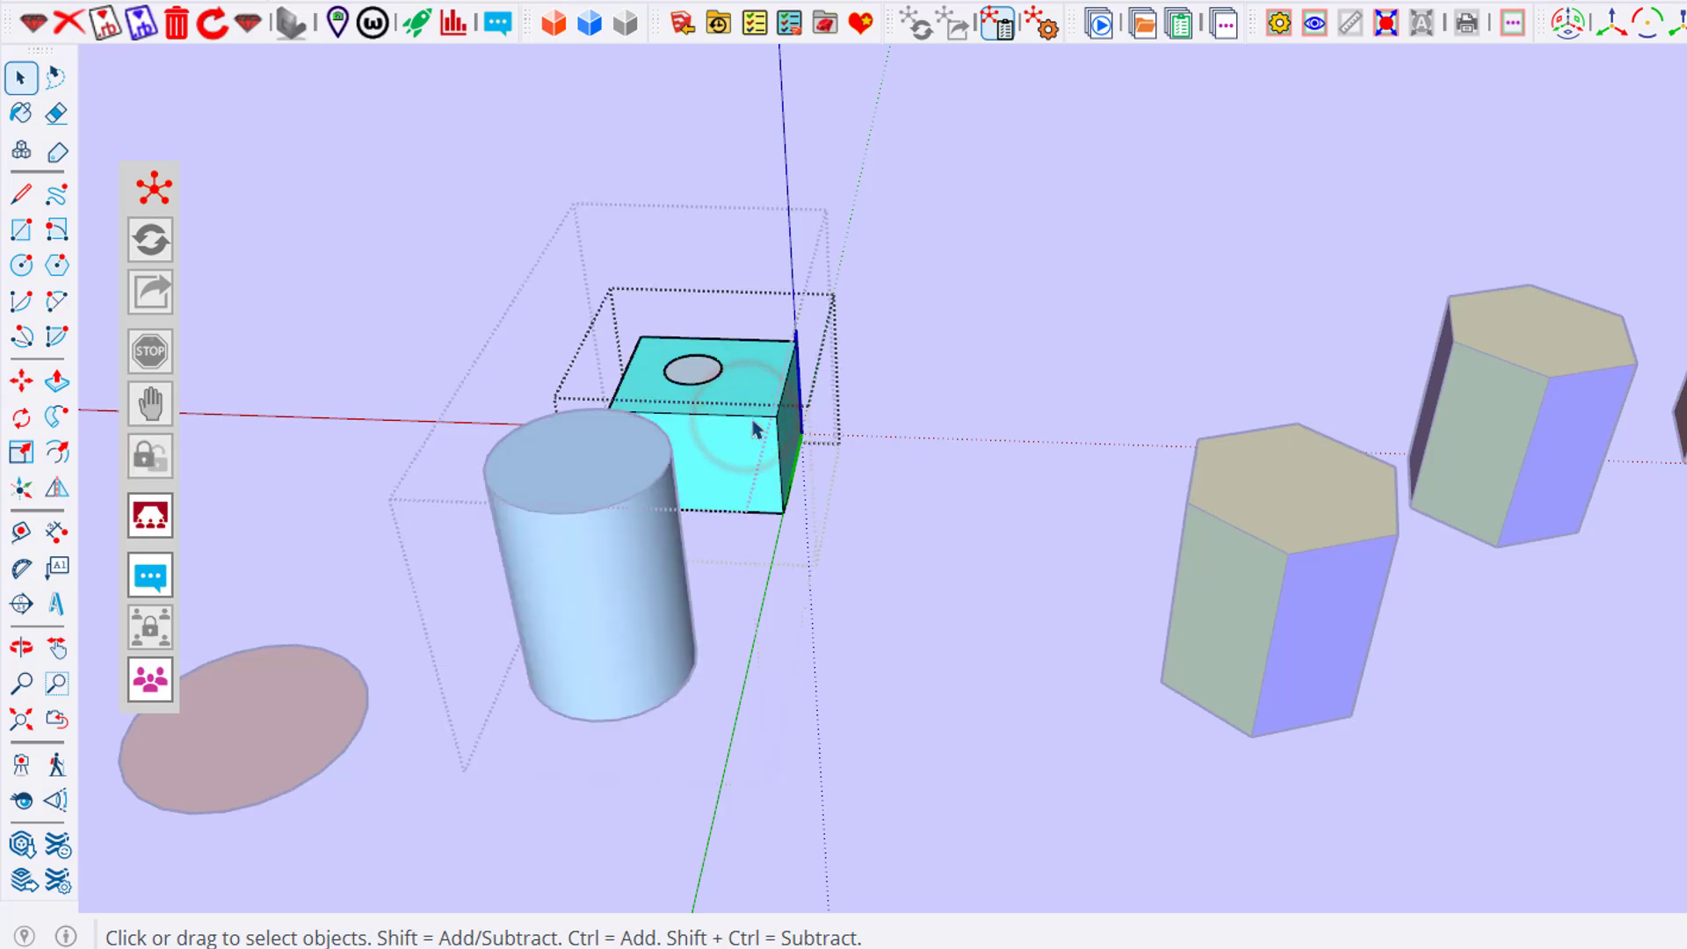
{"action": "left_click", "coordinate": [861, 447]}
{"action": "left_click", "coordinate": [746, 444]}
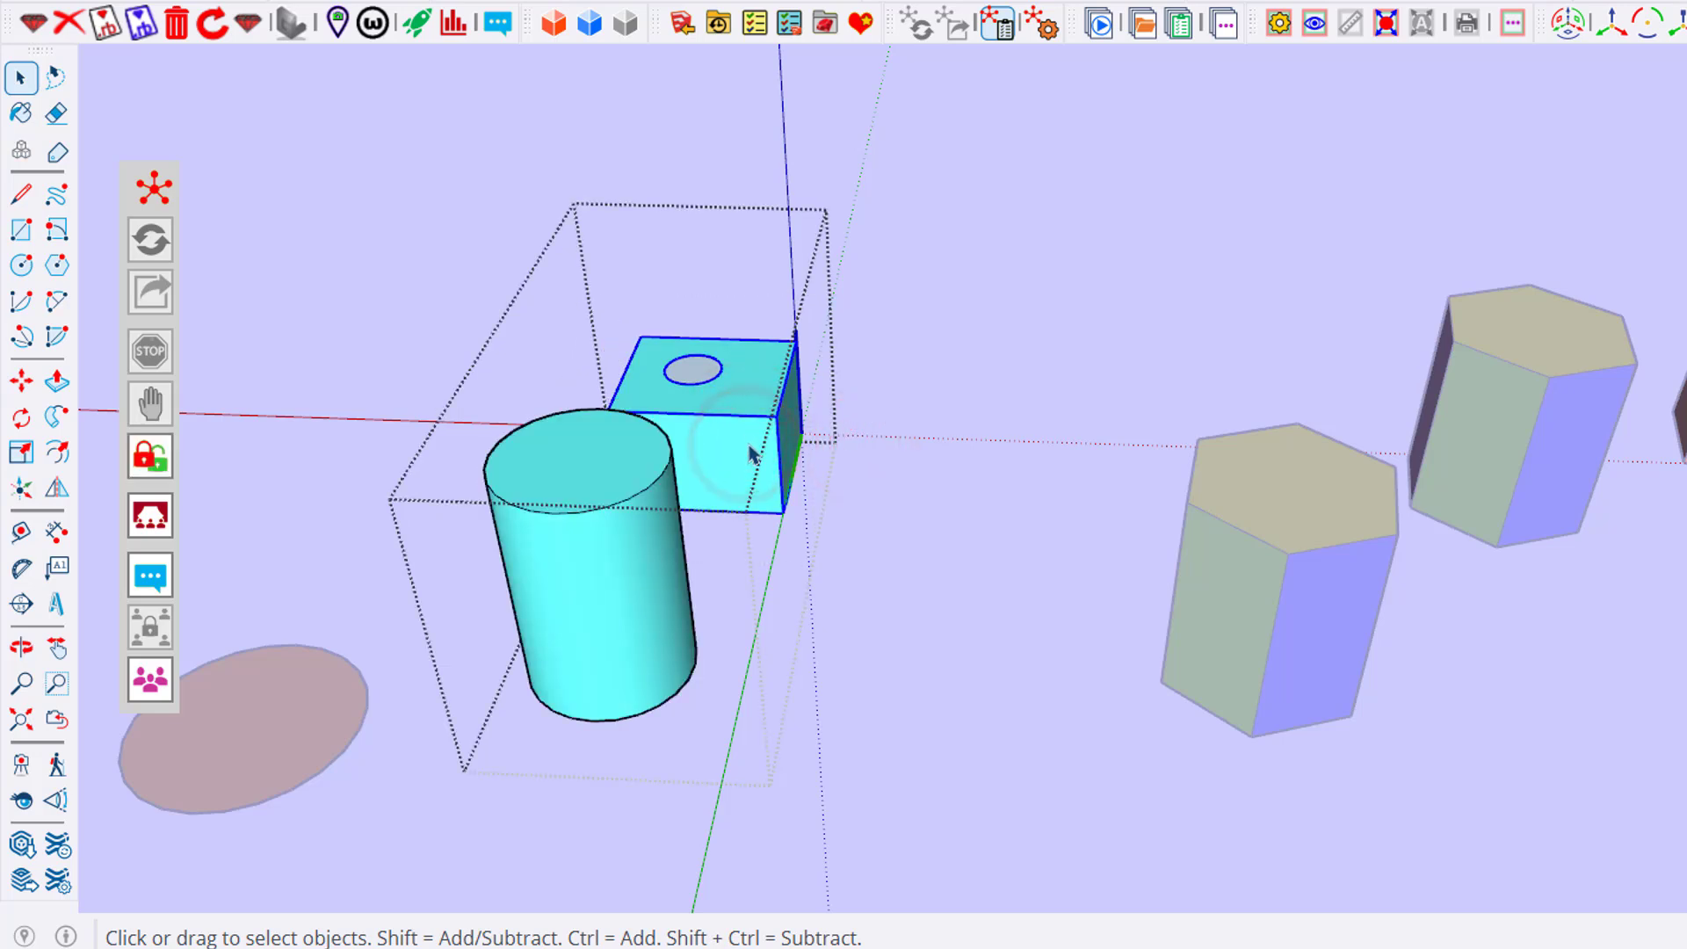
- Copy the cube up and to the right of the original, then exit the group
{"action": "key", "text": "m"}
{"action": "key", "text": "ctrl"}
{"action": "left_click", "coordinate": [747, 445]}
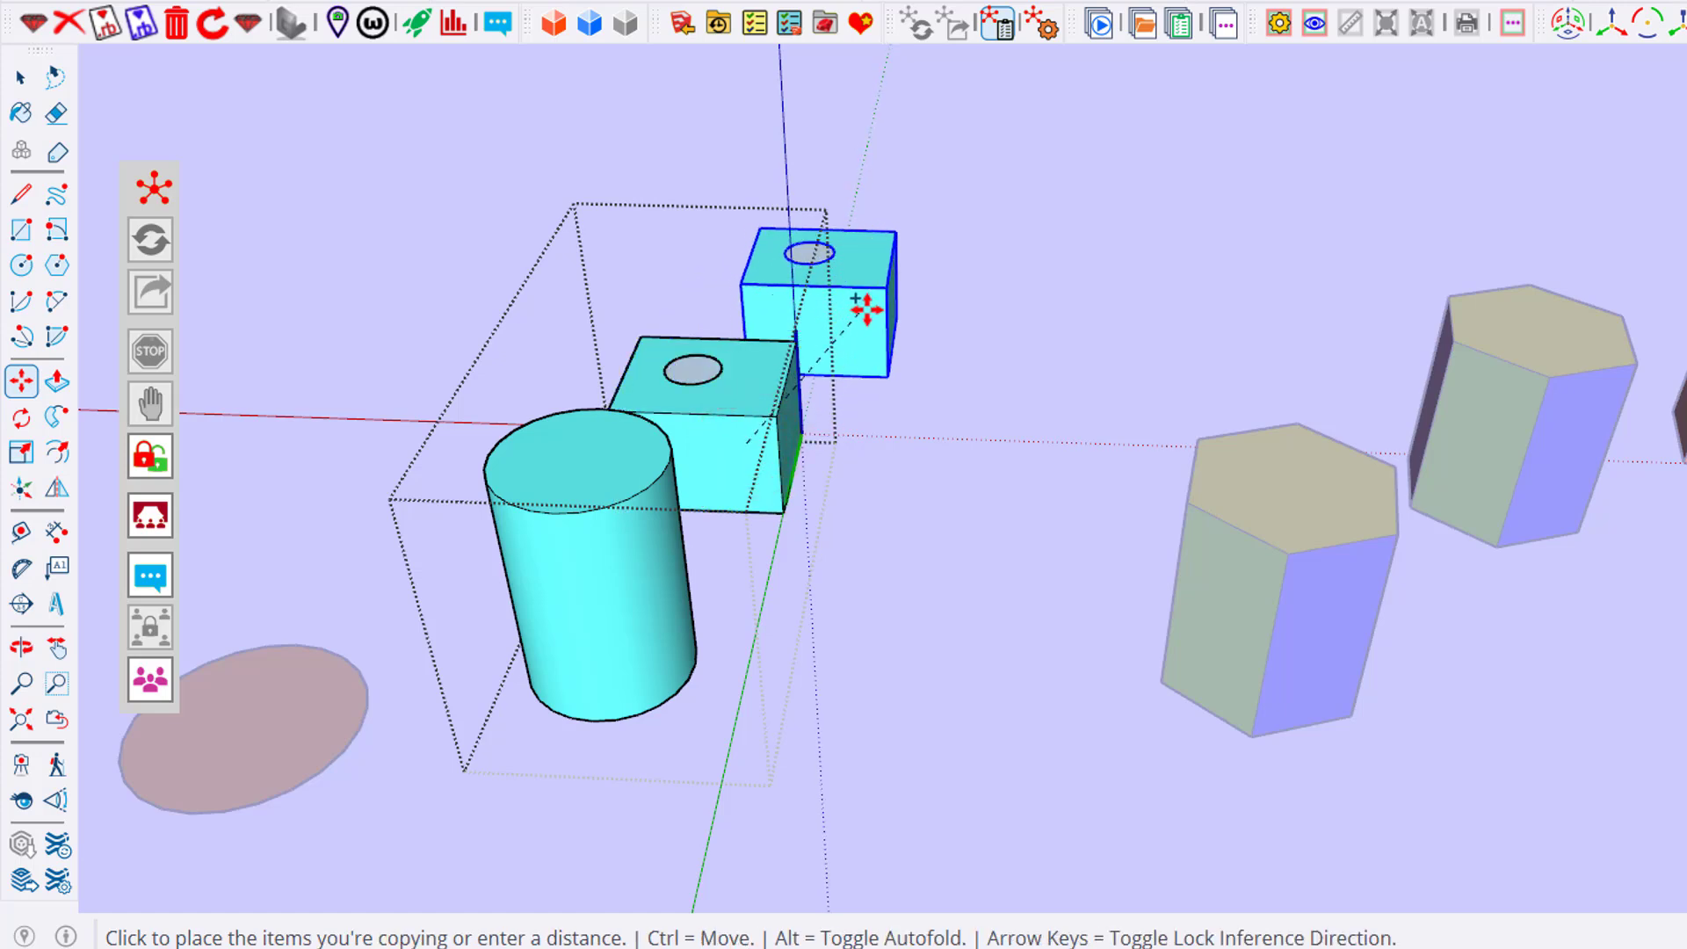
{"action": "left_click", "coordinate": [866, 307]}
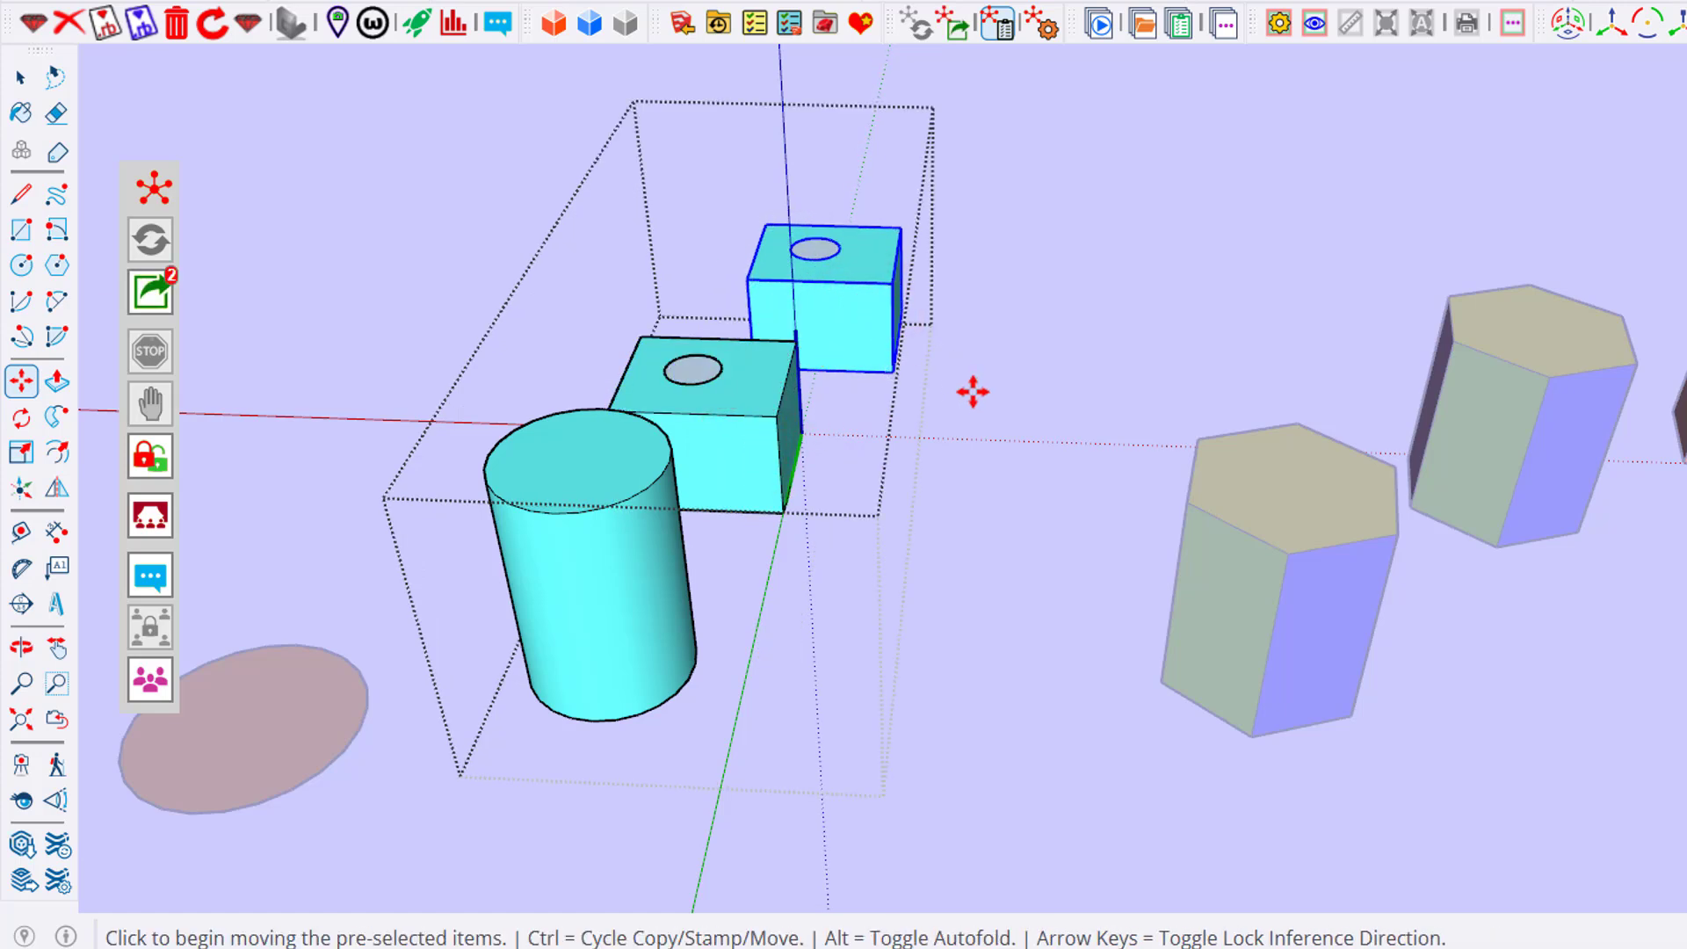
{"action": "key", "text": "space"}
{"action": "left_click", "coordinate": [993, 414]}
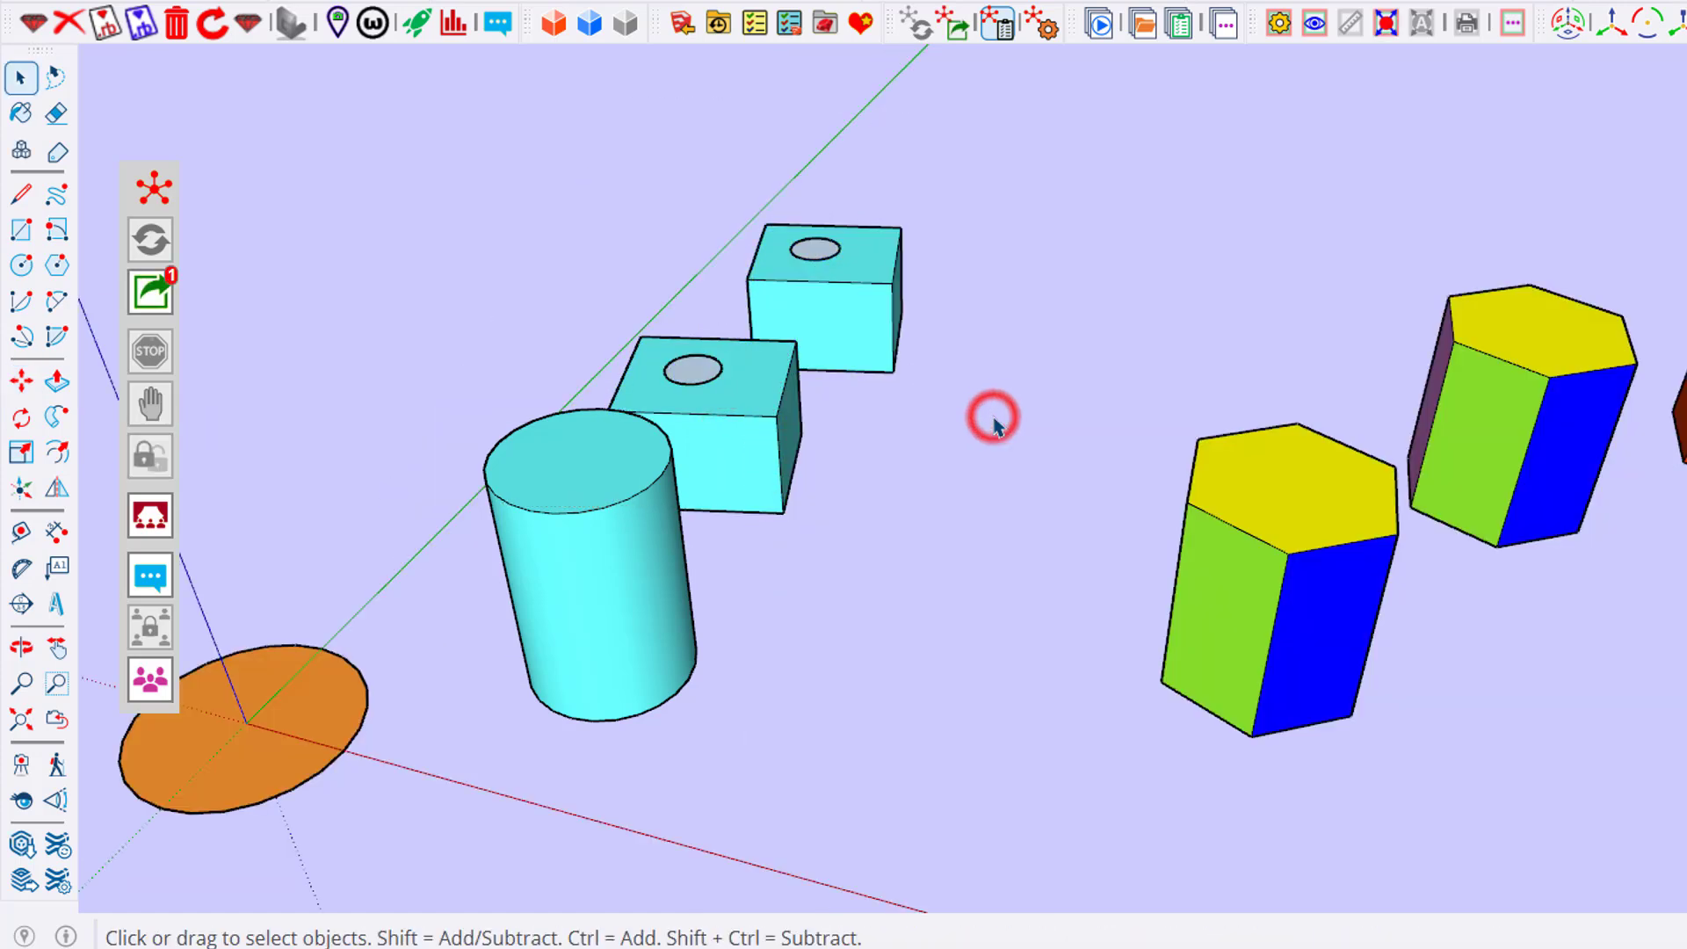
{"action": "left_click", "coordinate": [752, 387]}
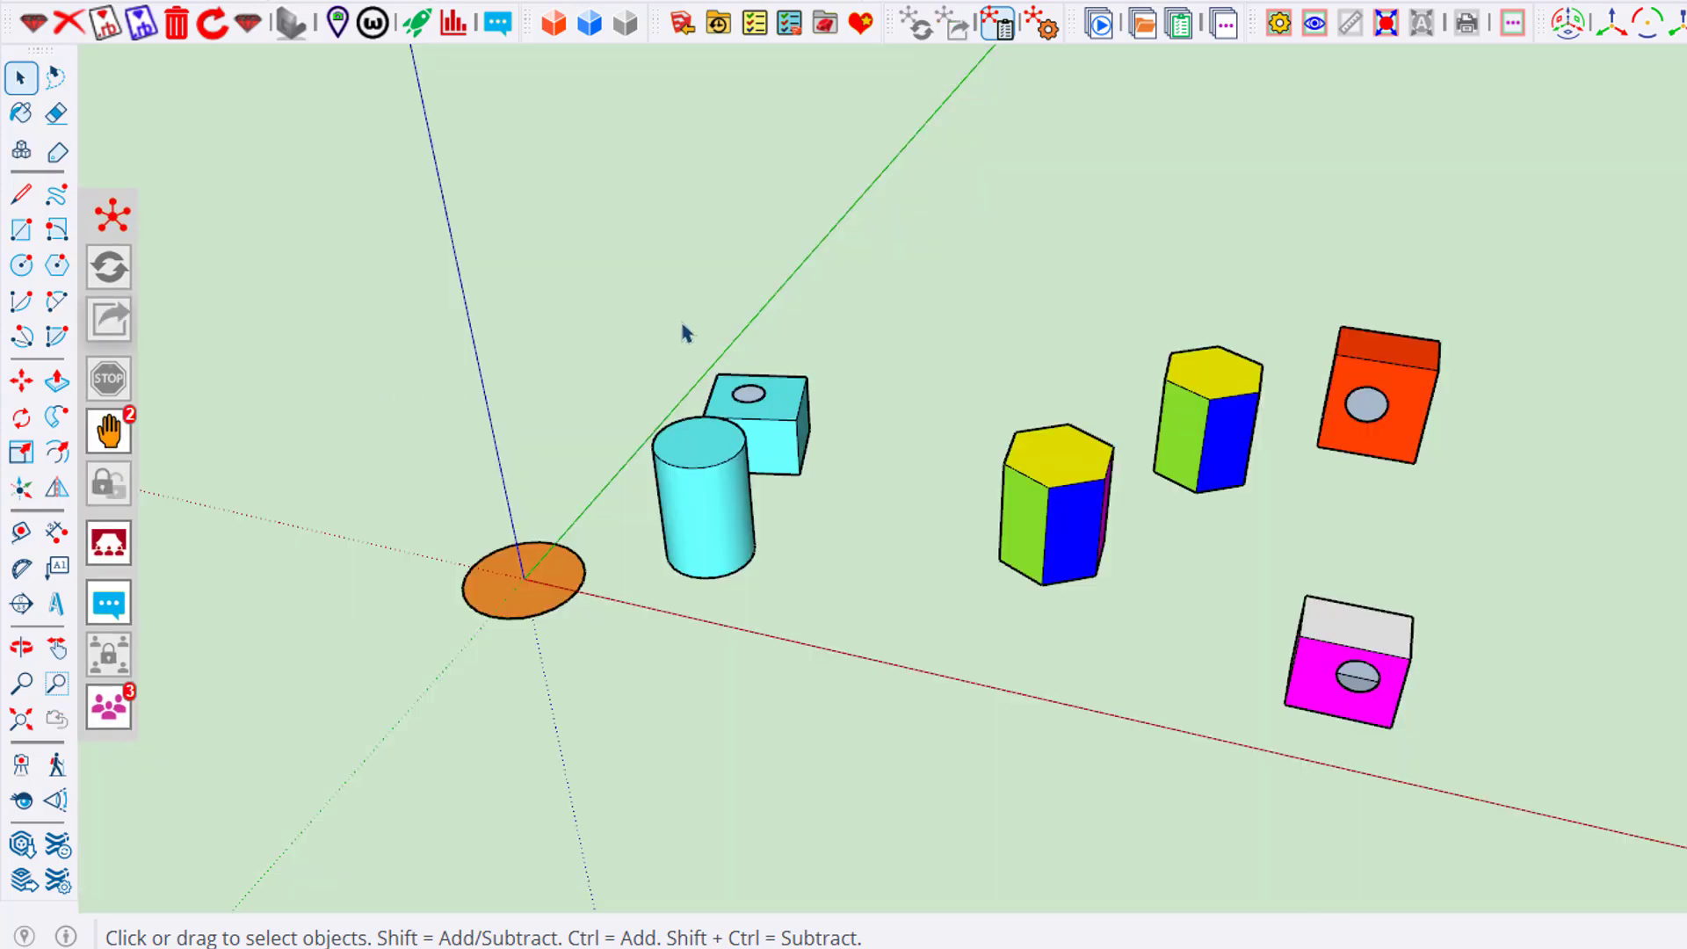
- Paint the cylinder and the cube with the tan BM-CC-212 colour
{"action": "left_click", "coordinate": [1386, 22]}
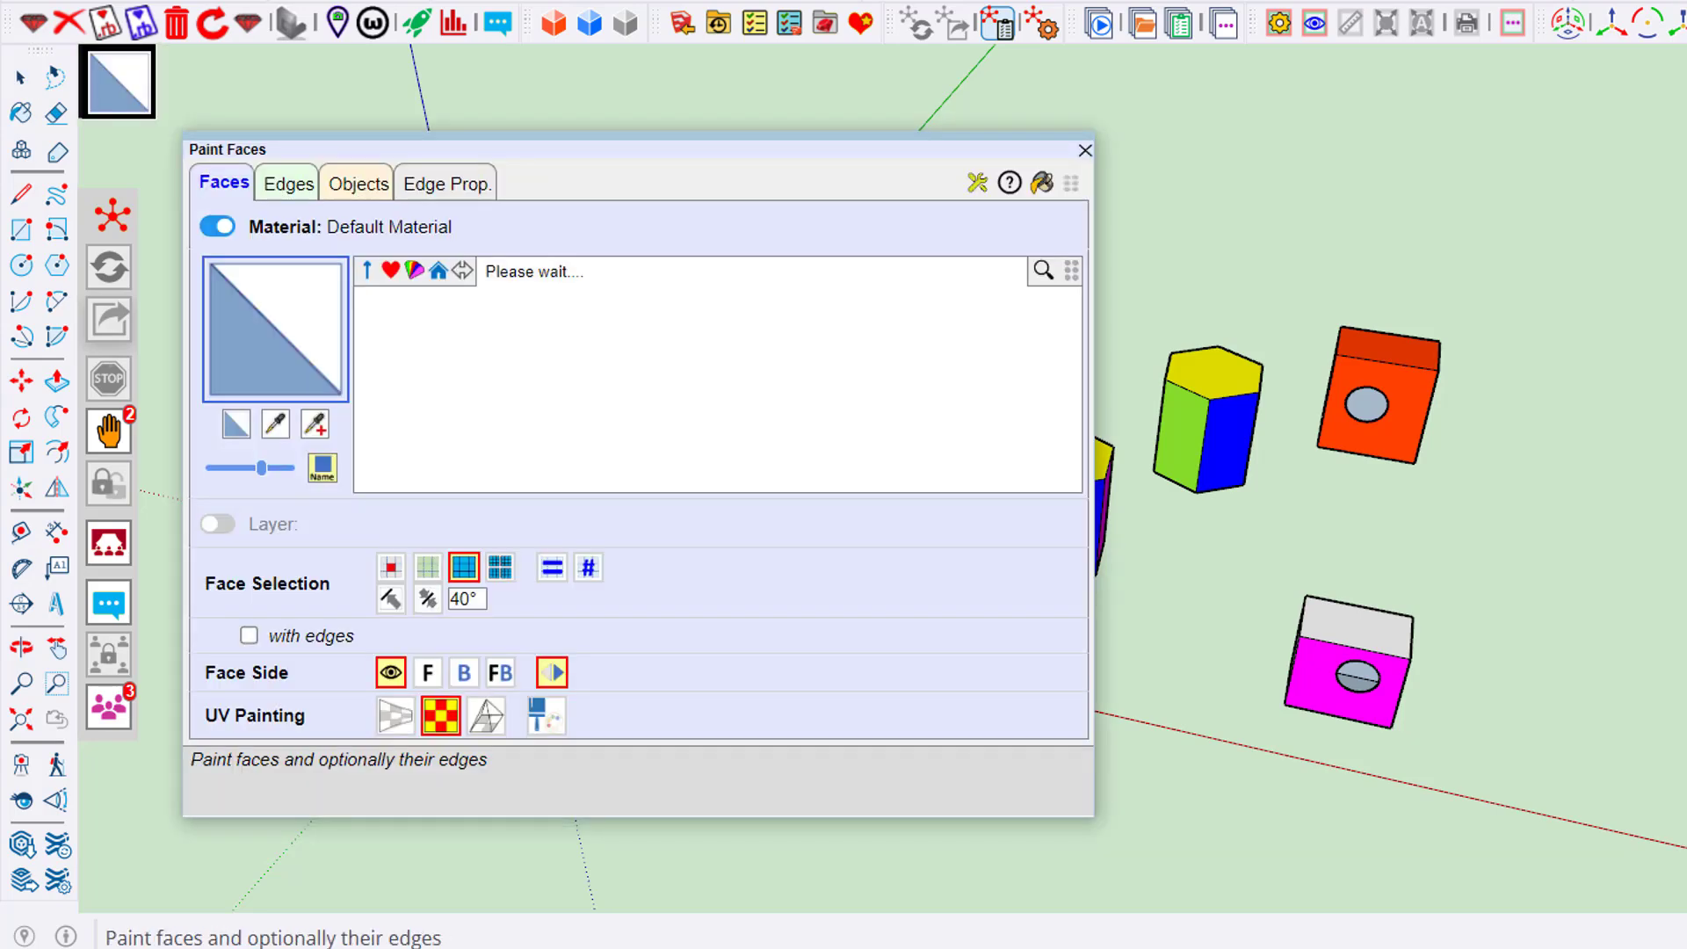
{"action": "scroll", "coordinate": [777, 398], "scroll_direction": "down", "scroll_amount": 3}
{"action": "scroll", "coordinate": [777, 398], "scroll_direction": "down", "scroll_amount": 3}
{"action": "double_click", "coordinate": [714, 334]}
{"action": "left_click", "coordinate": [721, 502]}
{"action": "left_click", "coordinate": [771, 446]}
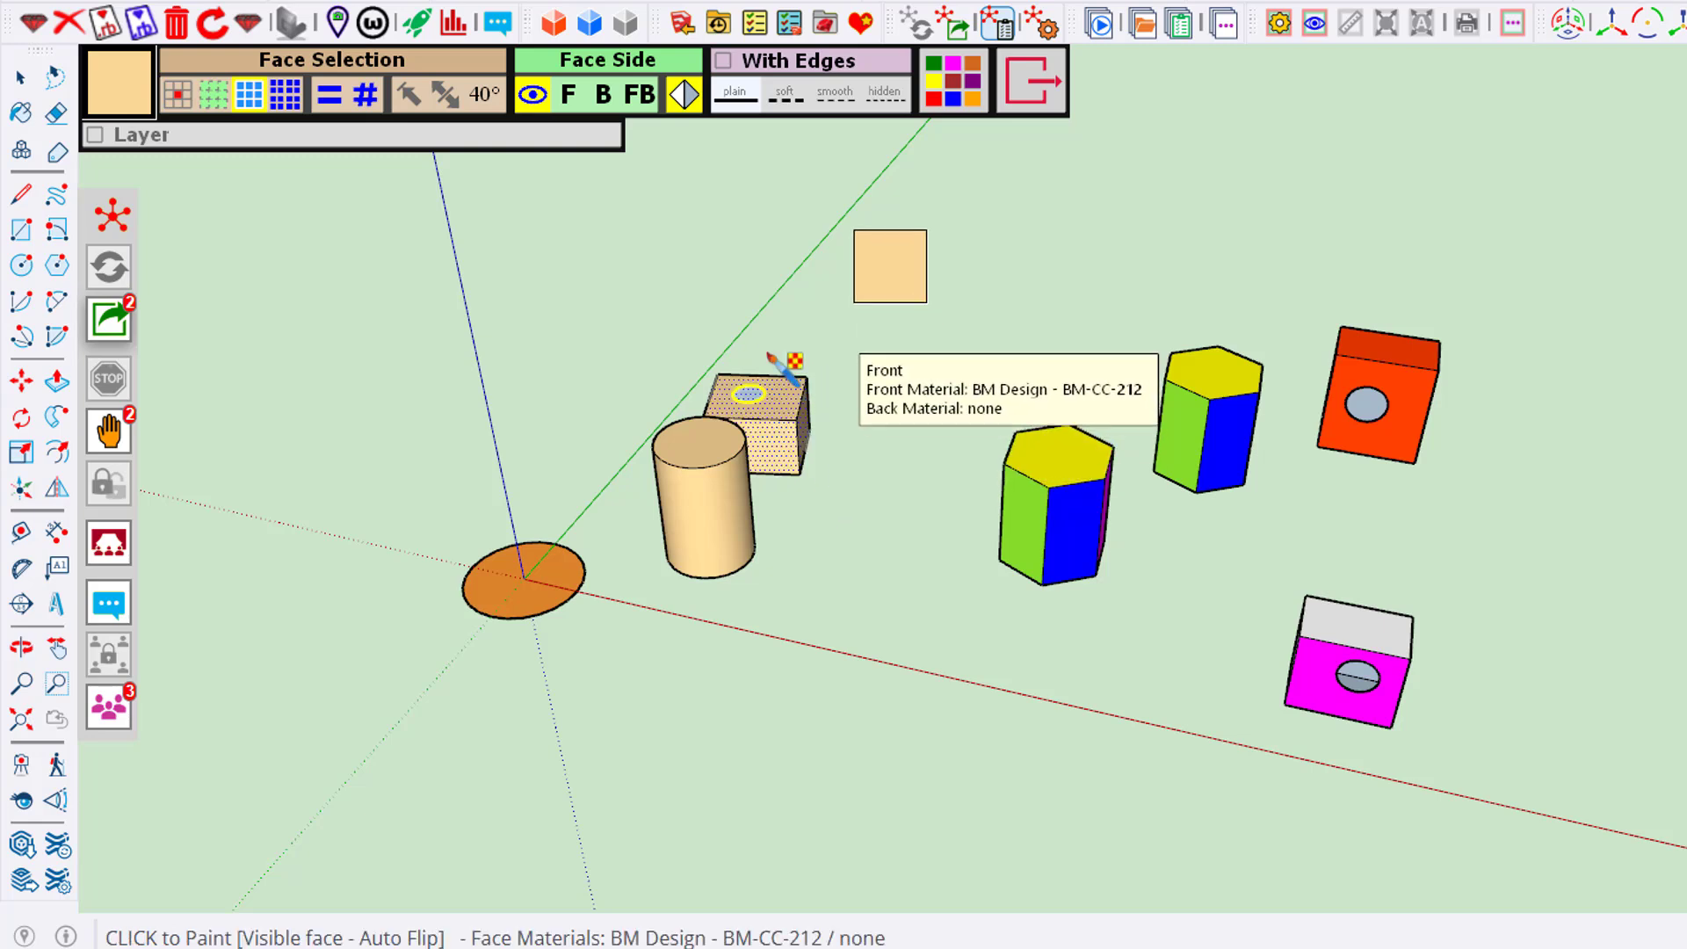
{"action": "double_click", "coordinate": [901, 382]}
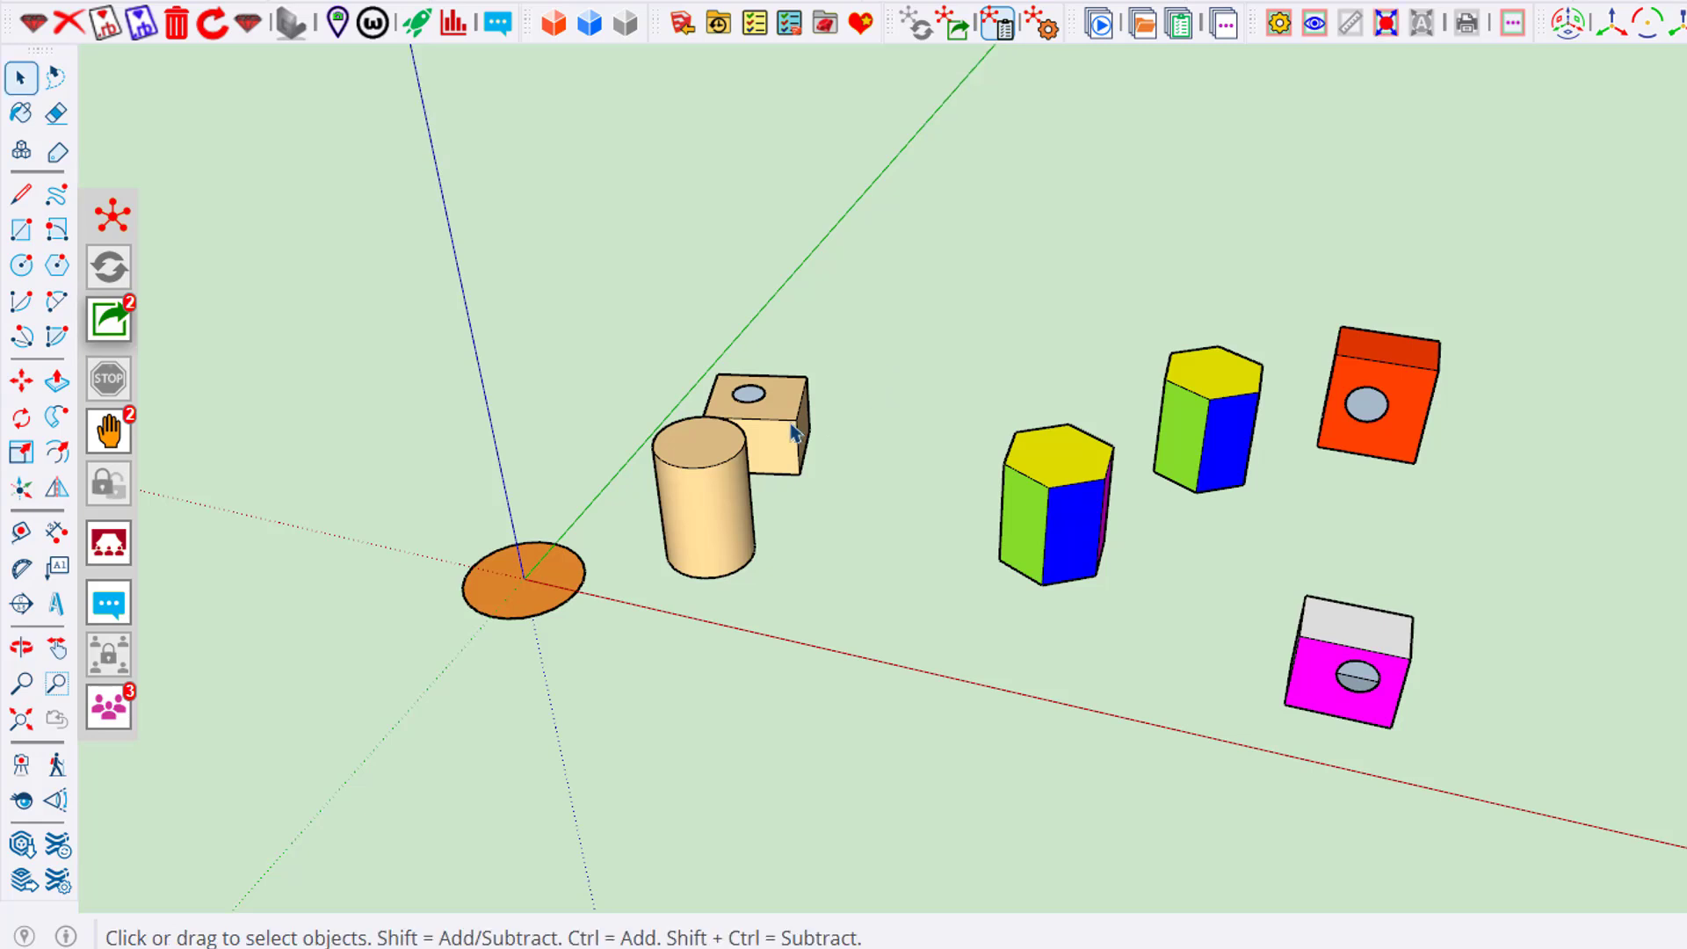
- Select the cylinder-and-cube group and publish the change to NiceShapes
{"action": "left_click", "coordinate": [785, 420]}
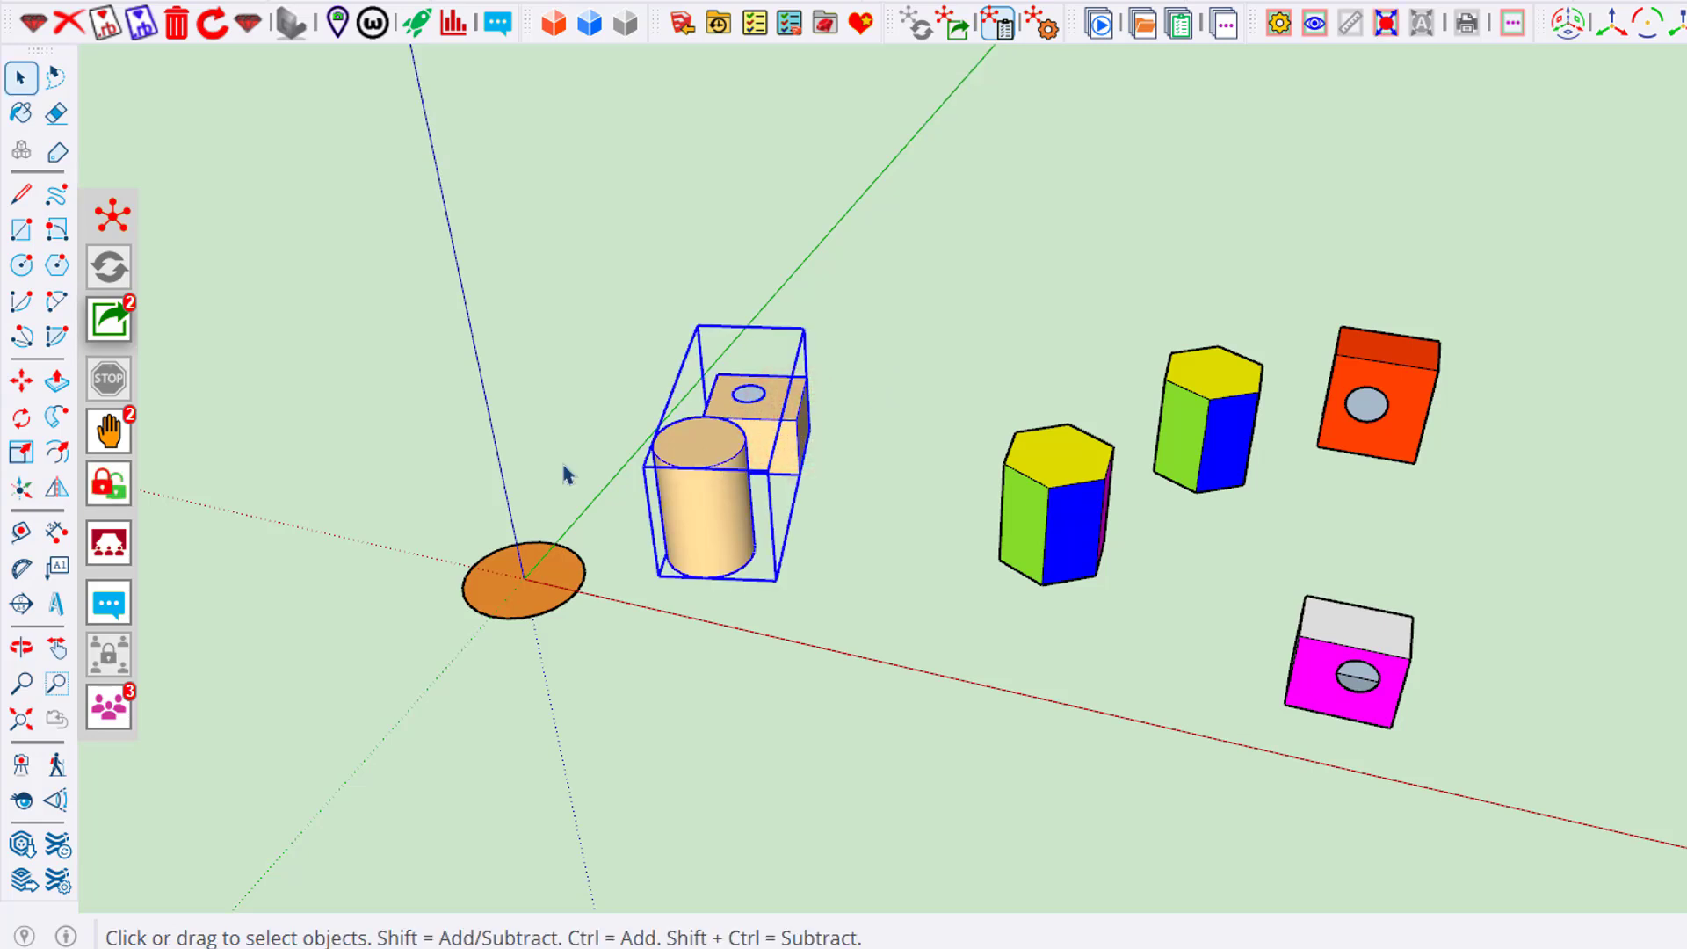
{"action": "left_click", "coordinate": [110, 320]}
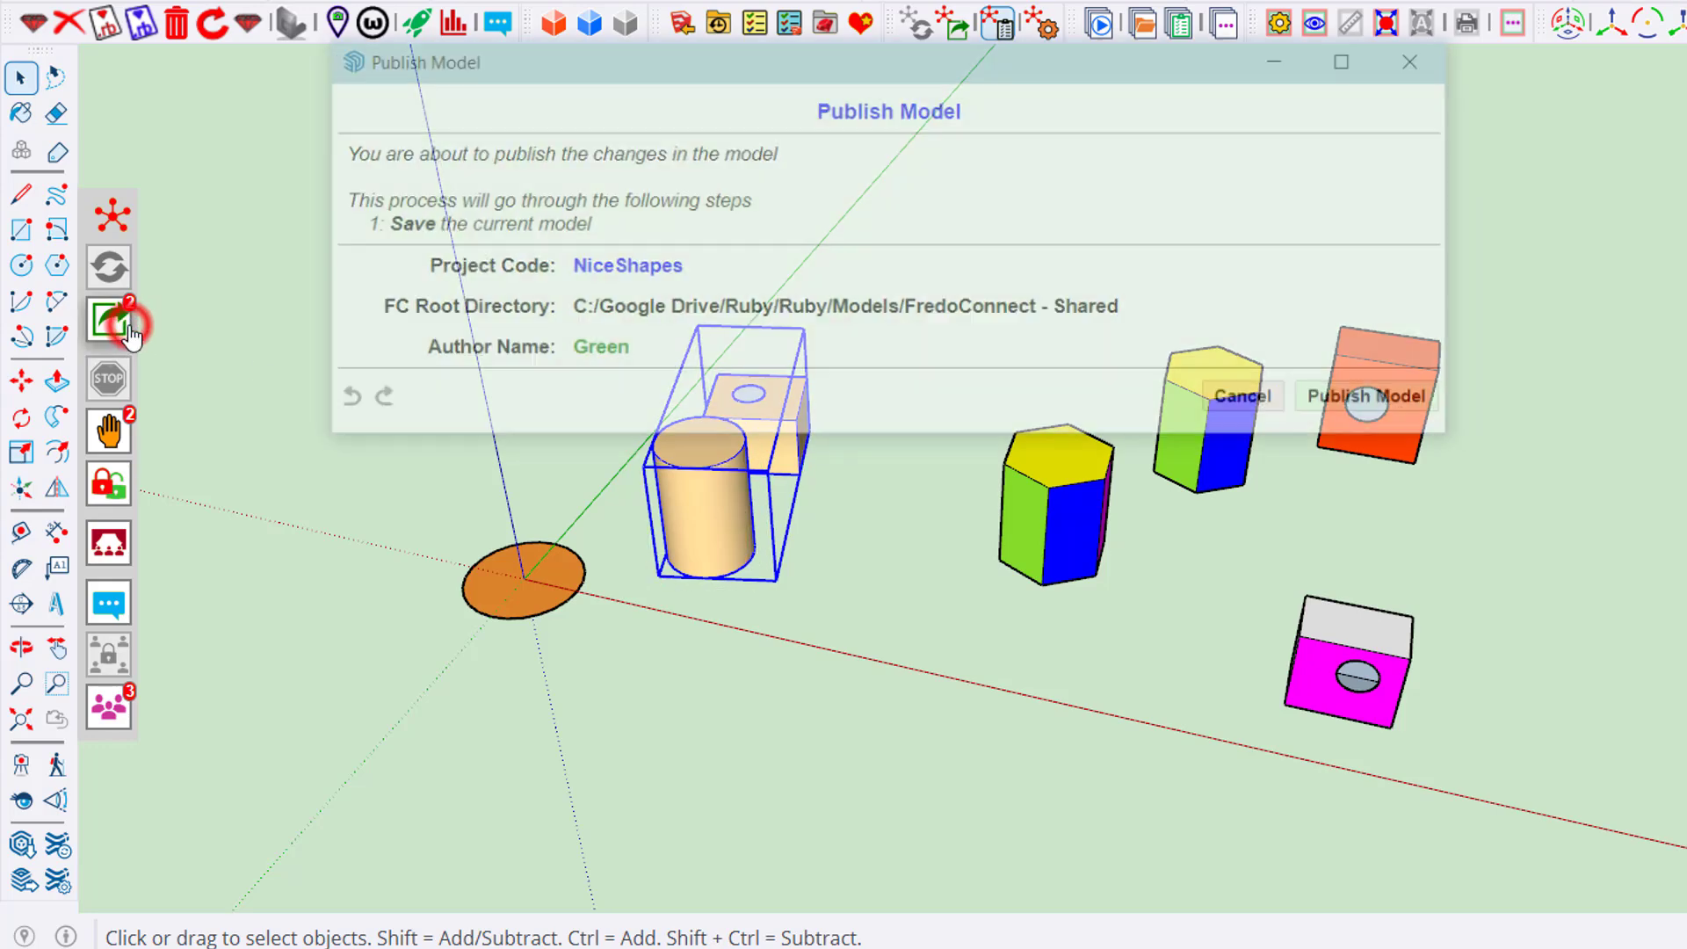
{"action": "left_click", "coordinate": [1403, 412]}
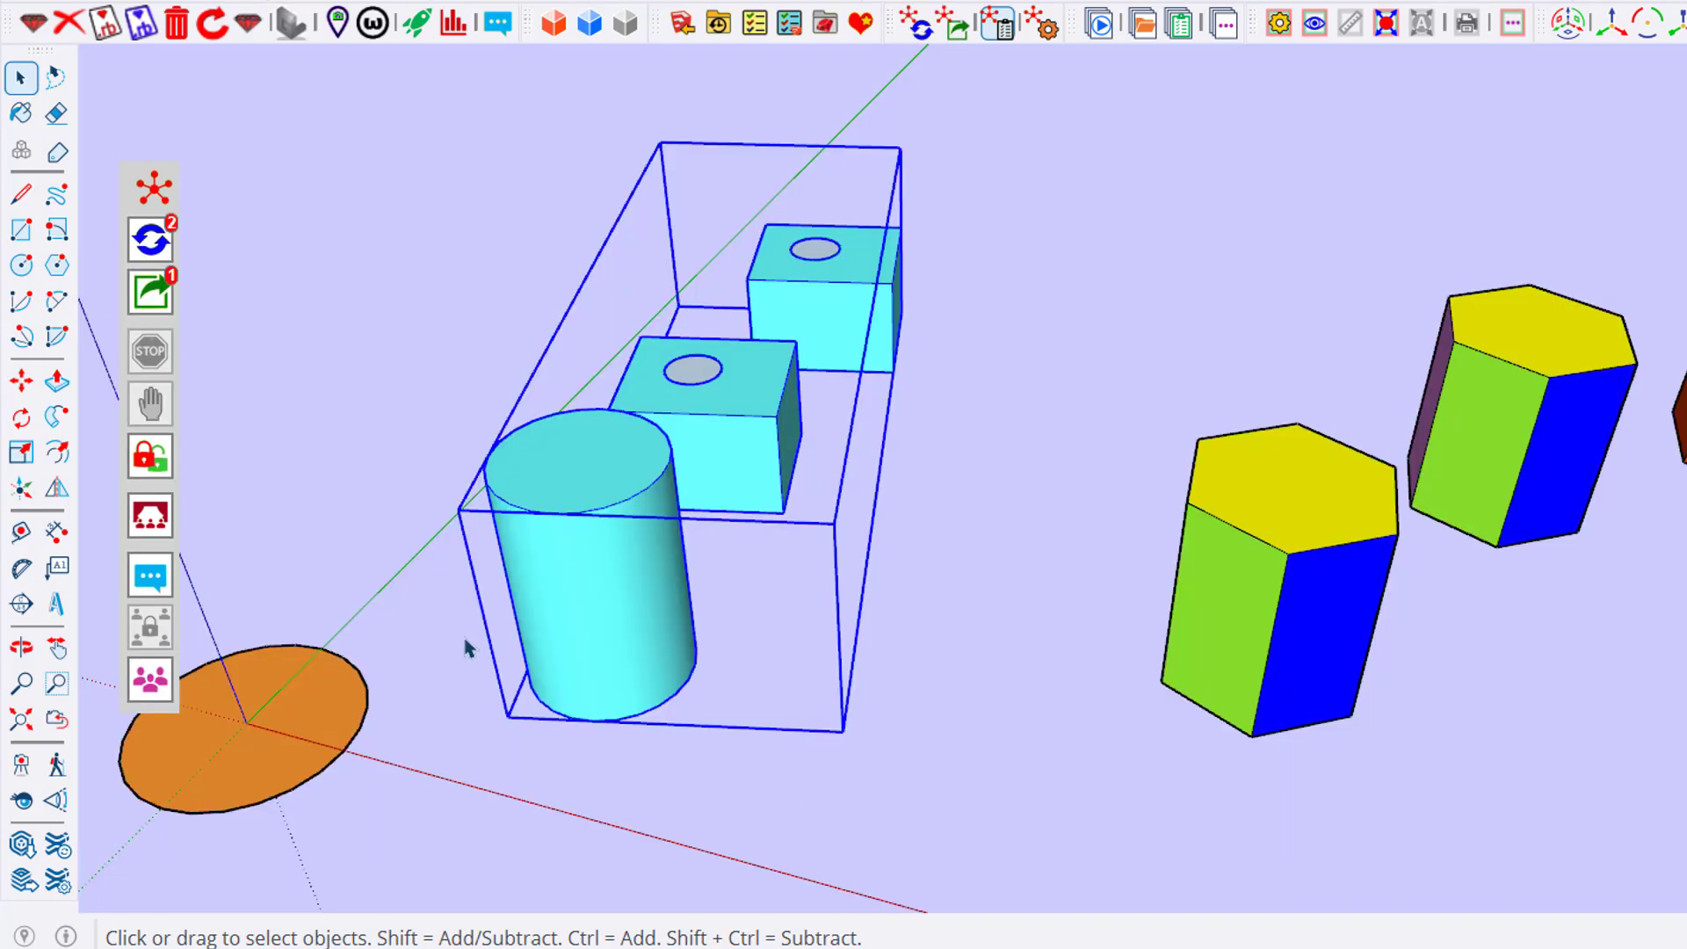
- Apply Green's two pending updates so Blue's cylinder and holed cubes turn tan
{"action": "mouse_move", "coordinate": [173, 259]}
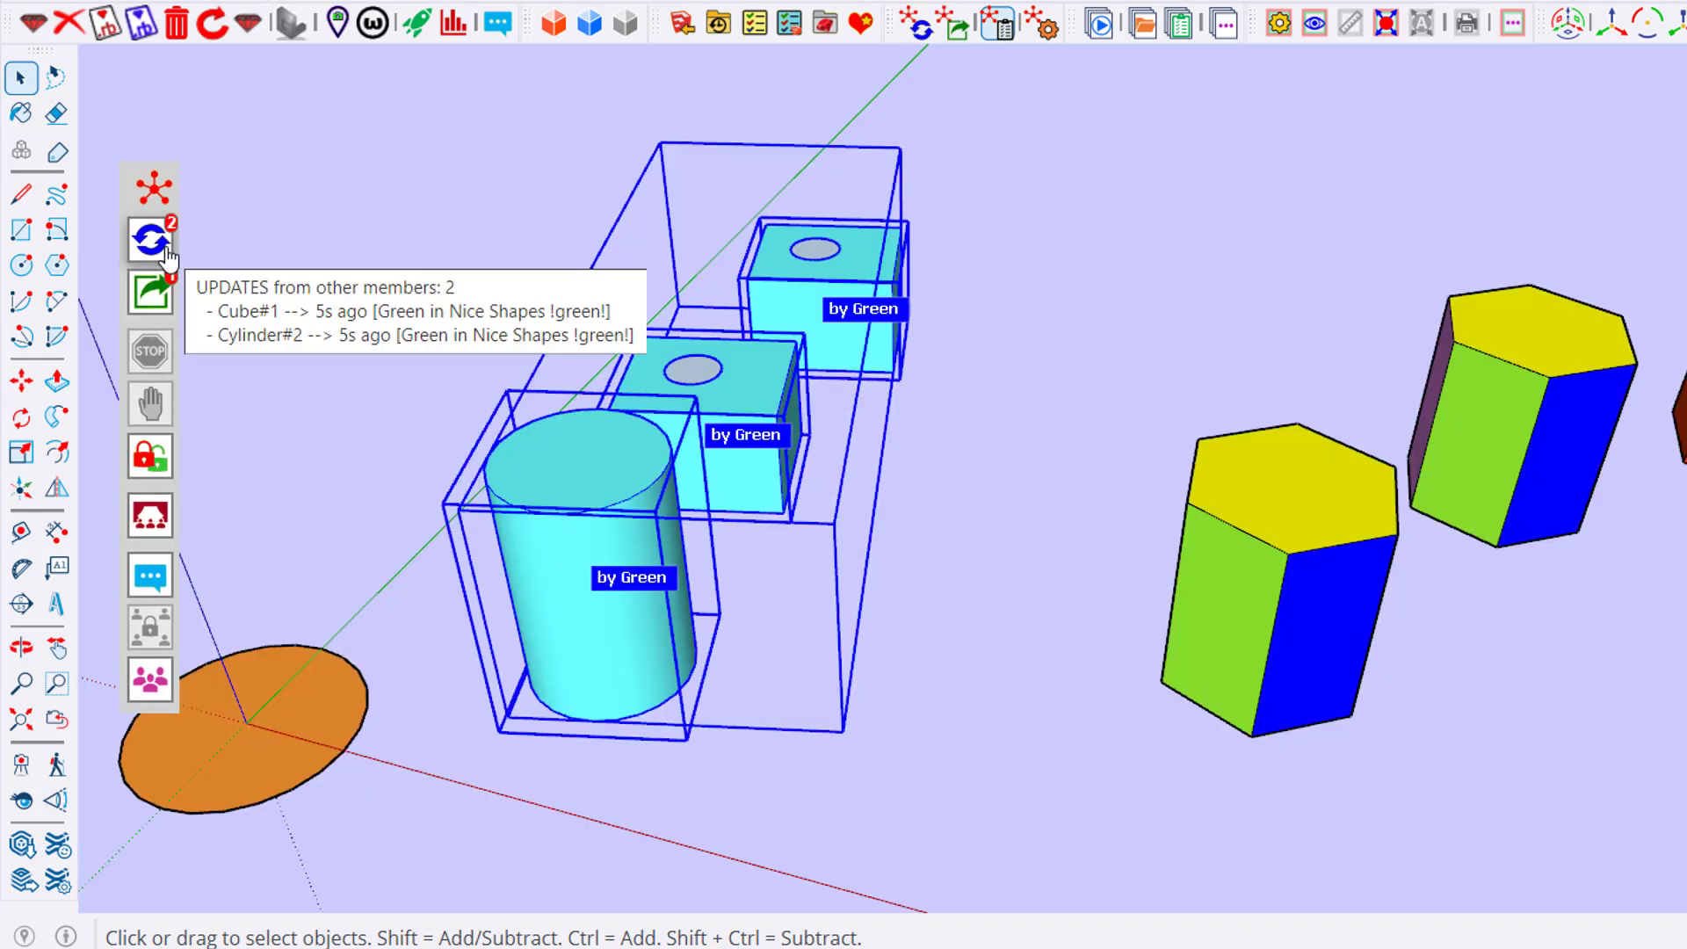
{"action": "left_click", "coordinate": [169, 235]}
{"action": "mouse_move", "coordinate": [167, 250]}
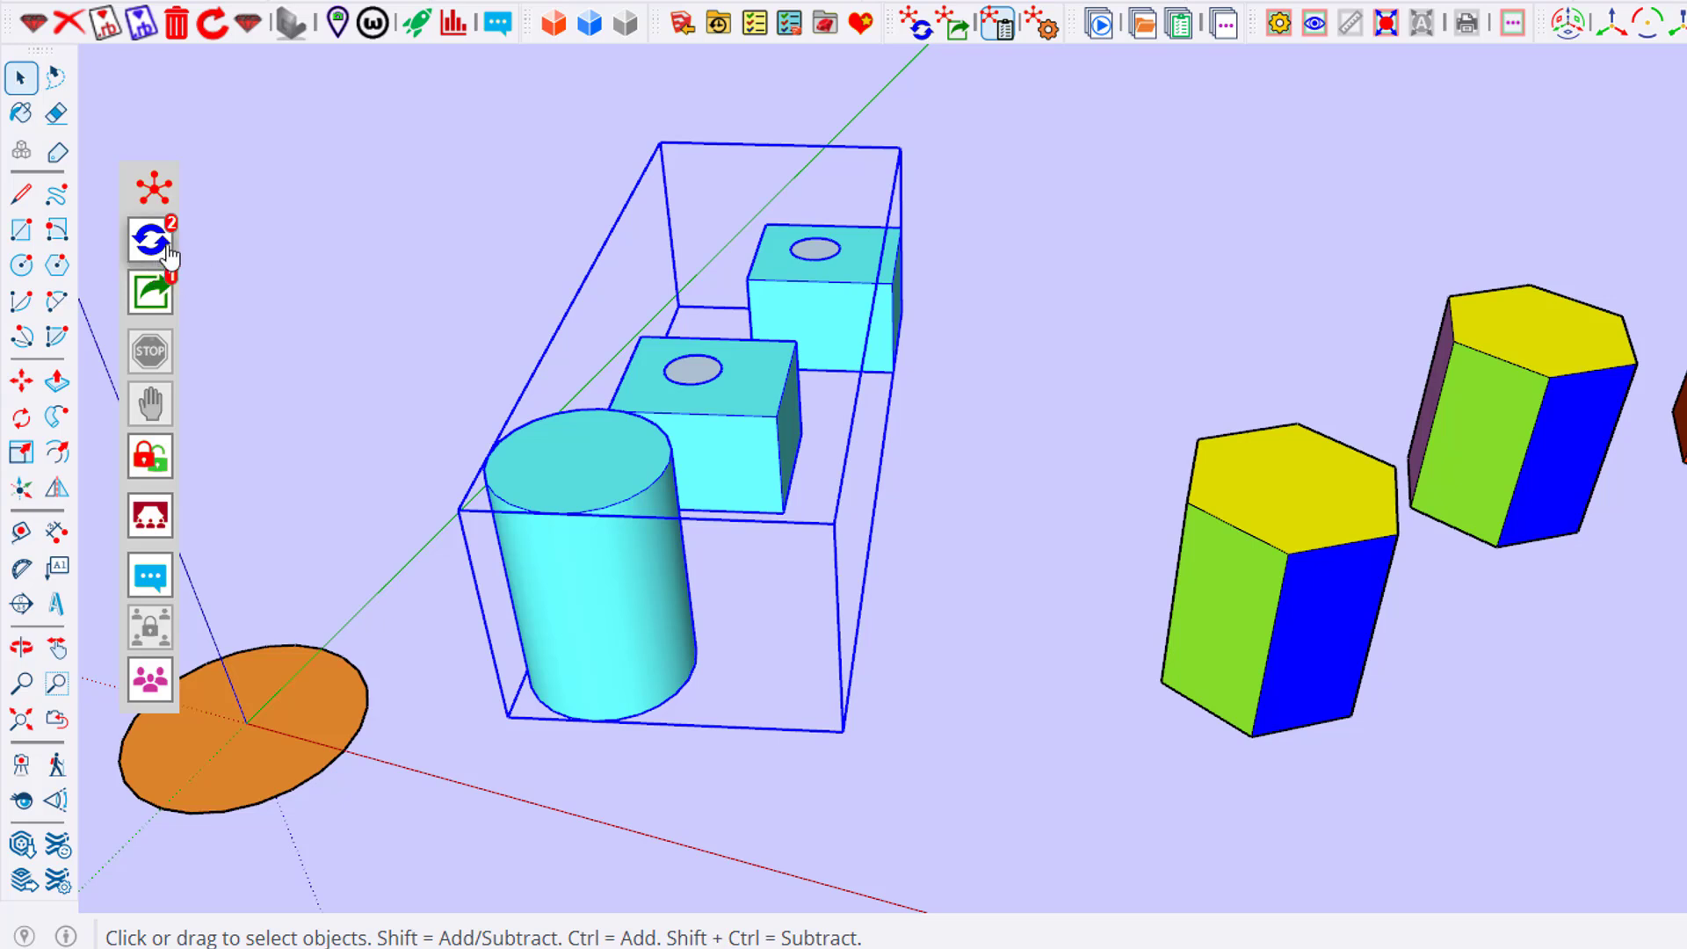
{"action": "left_click", "coordinate": [164, 248]}
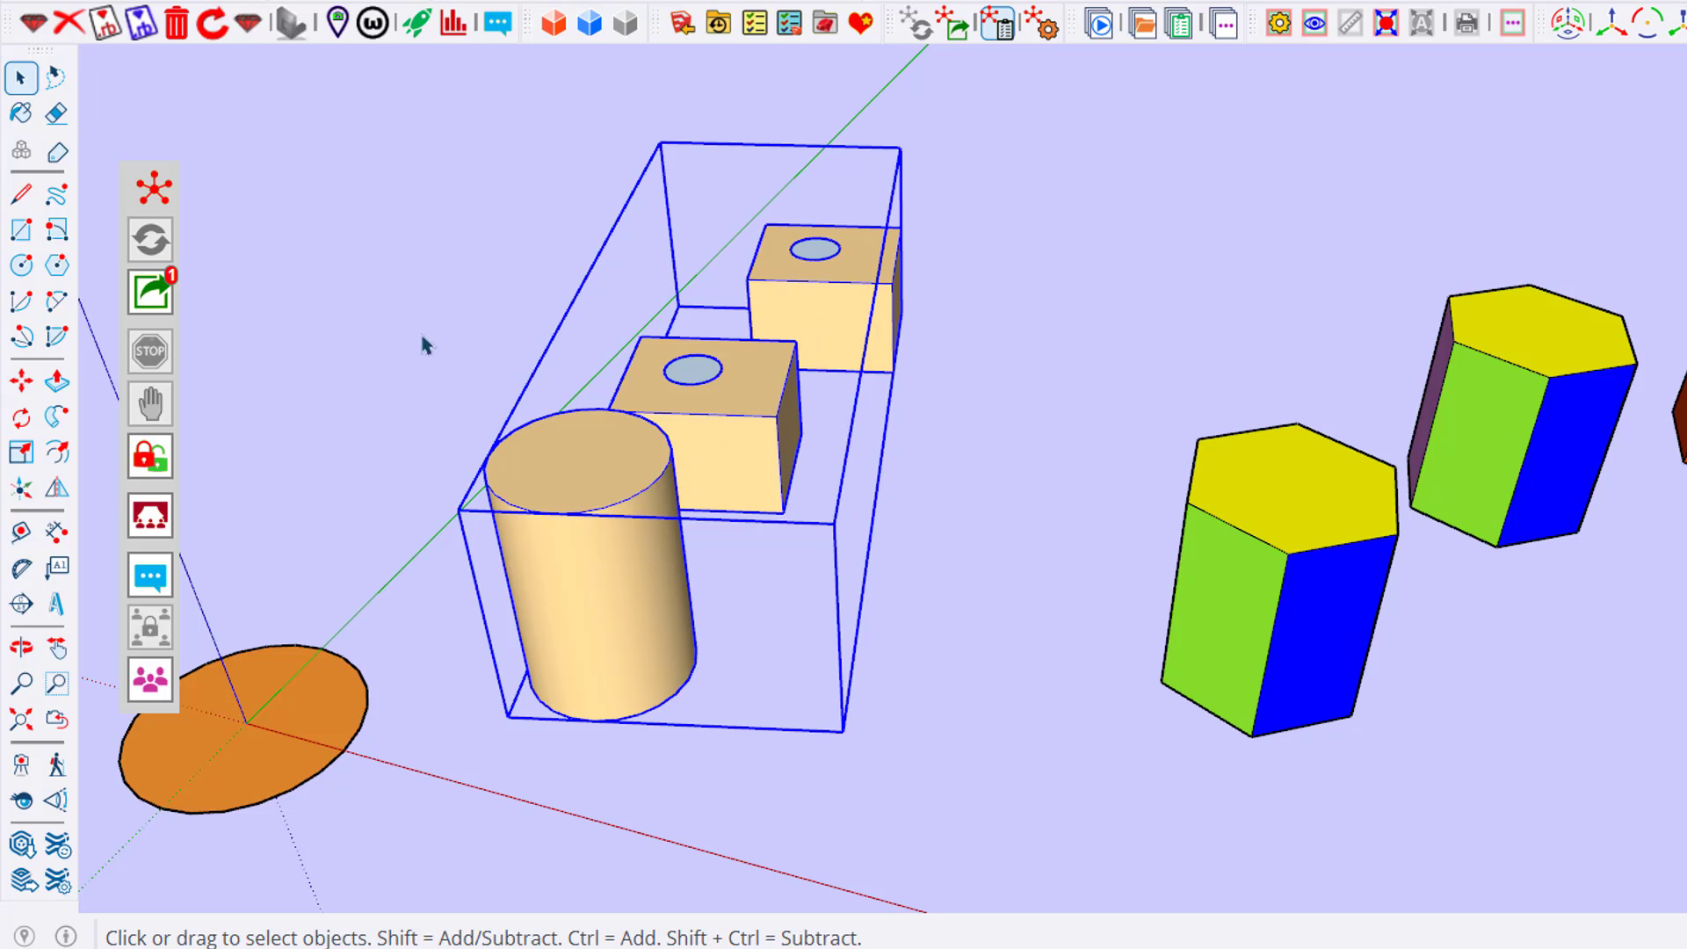
- Publish Blue's added cube and pull the update into the Green model
{"action": "left_click", "coordinate": [156, 297]}
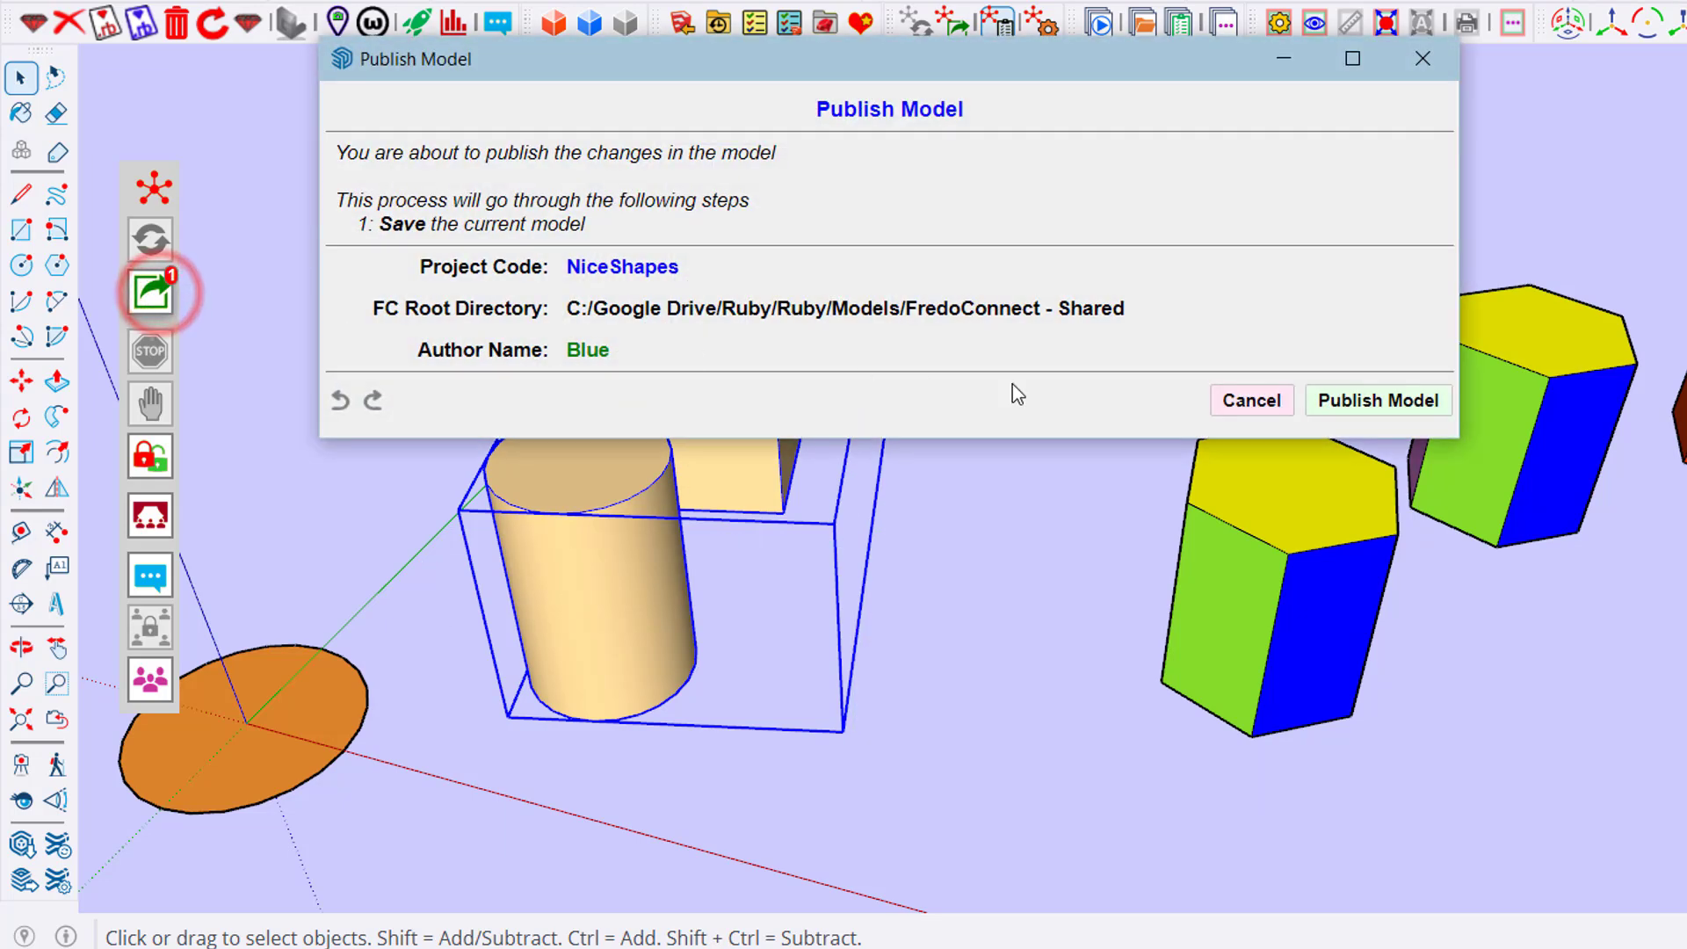
{"action": "left_click", "coordinate": [1349, 404]}
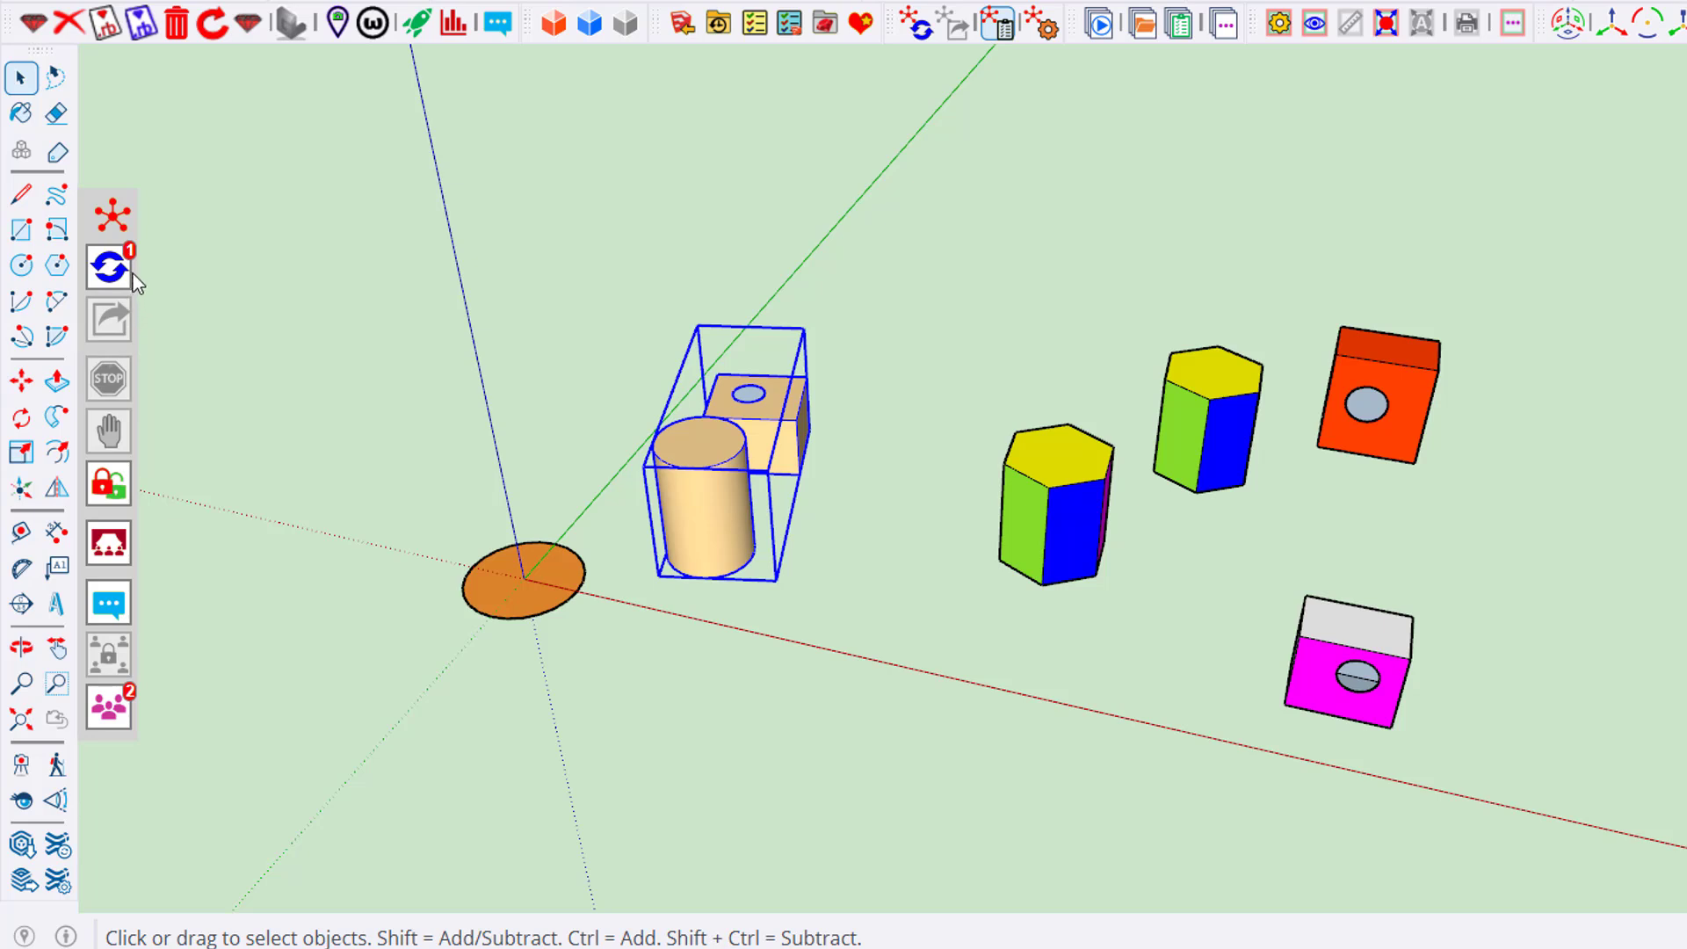
{"action": "left_click", "coordinate": [129, 272]}
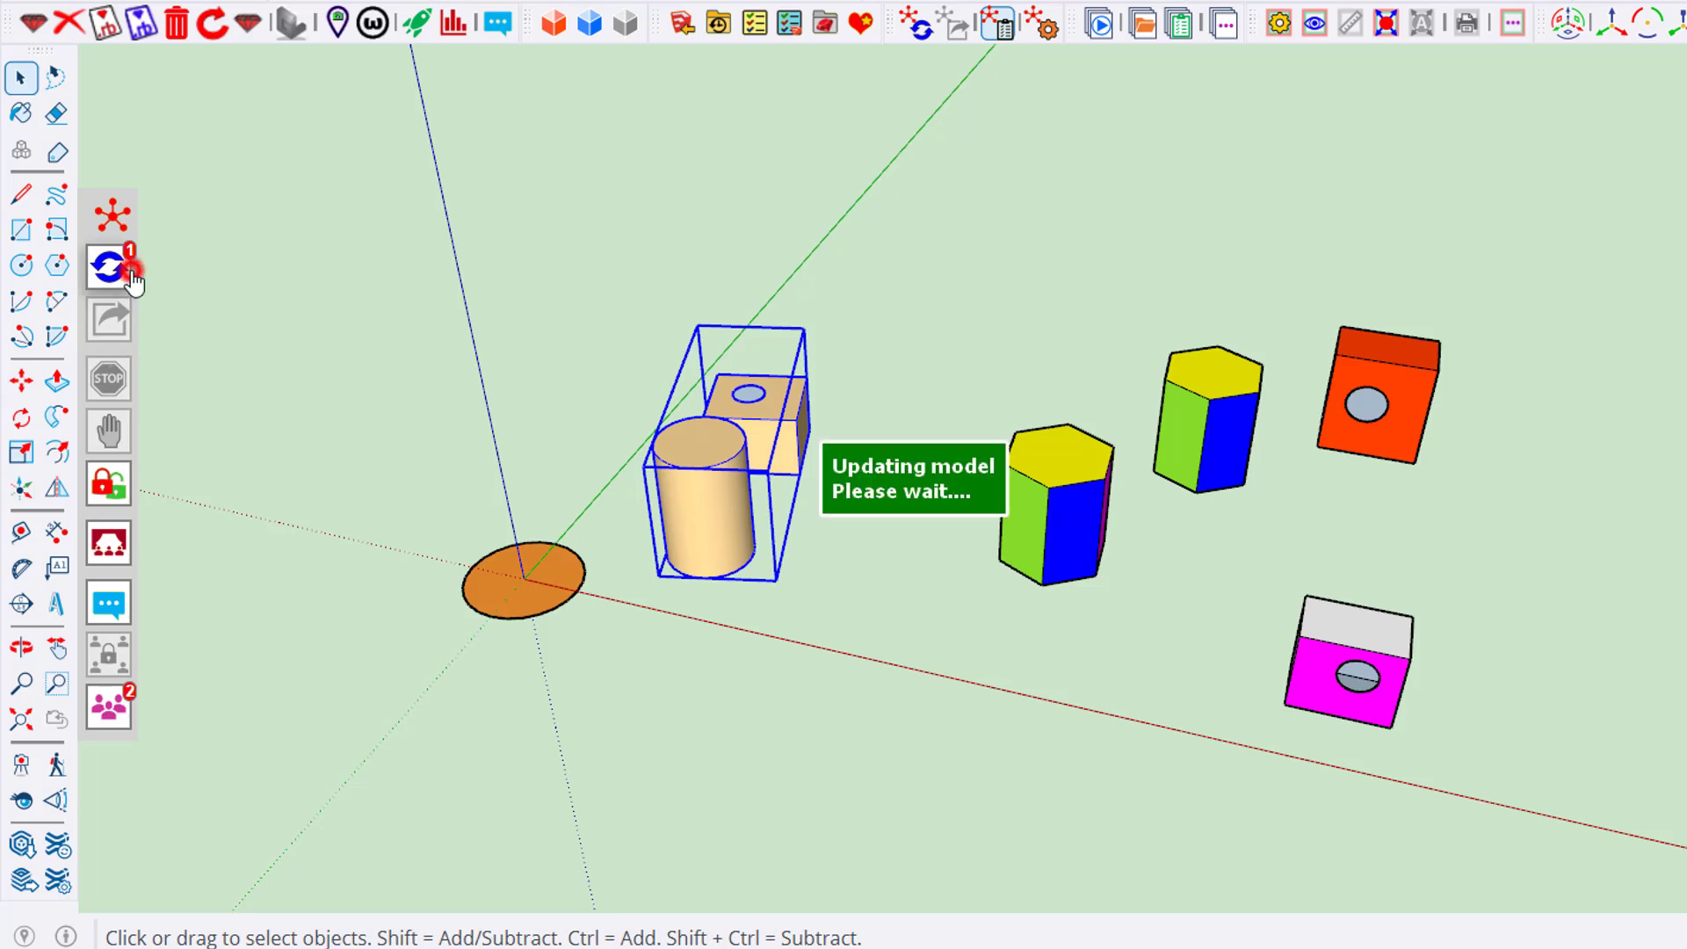
- Check the updated Green model by selecting the cylinder-and-cubes group and the magenta box
{"action": "left_click", "coordinate": [976, 405]}
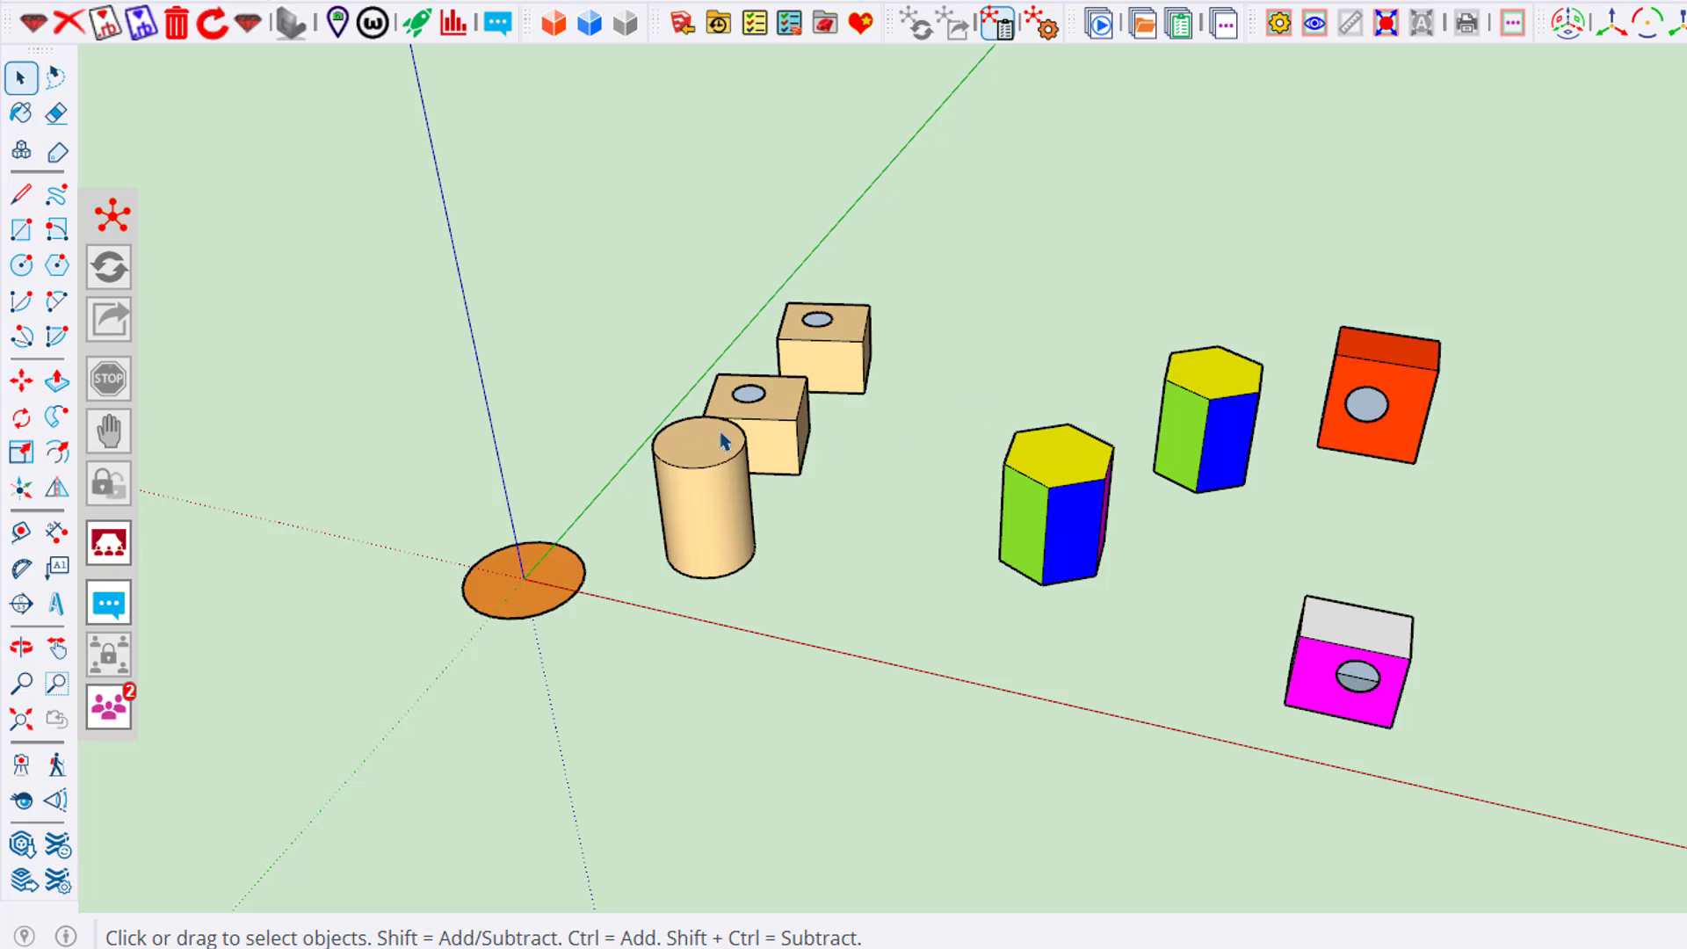
{"action": "left_click", "coordinate": [764, 439]}
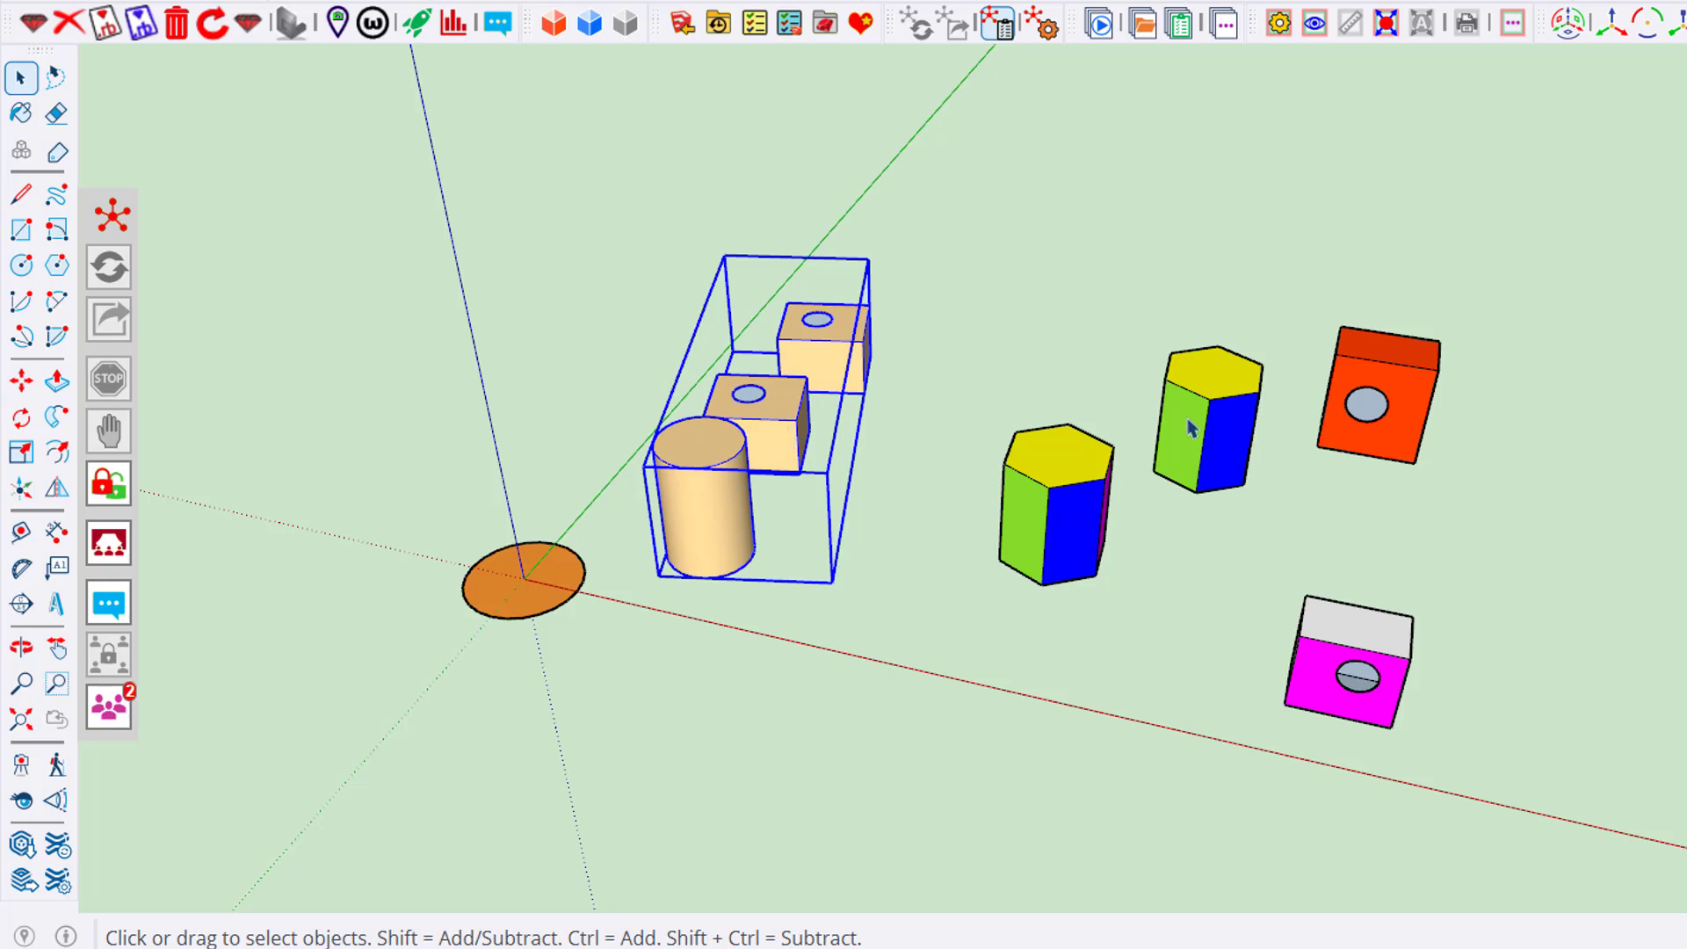
{"action": "left_click", "coordinate": [1406, 638]}
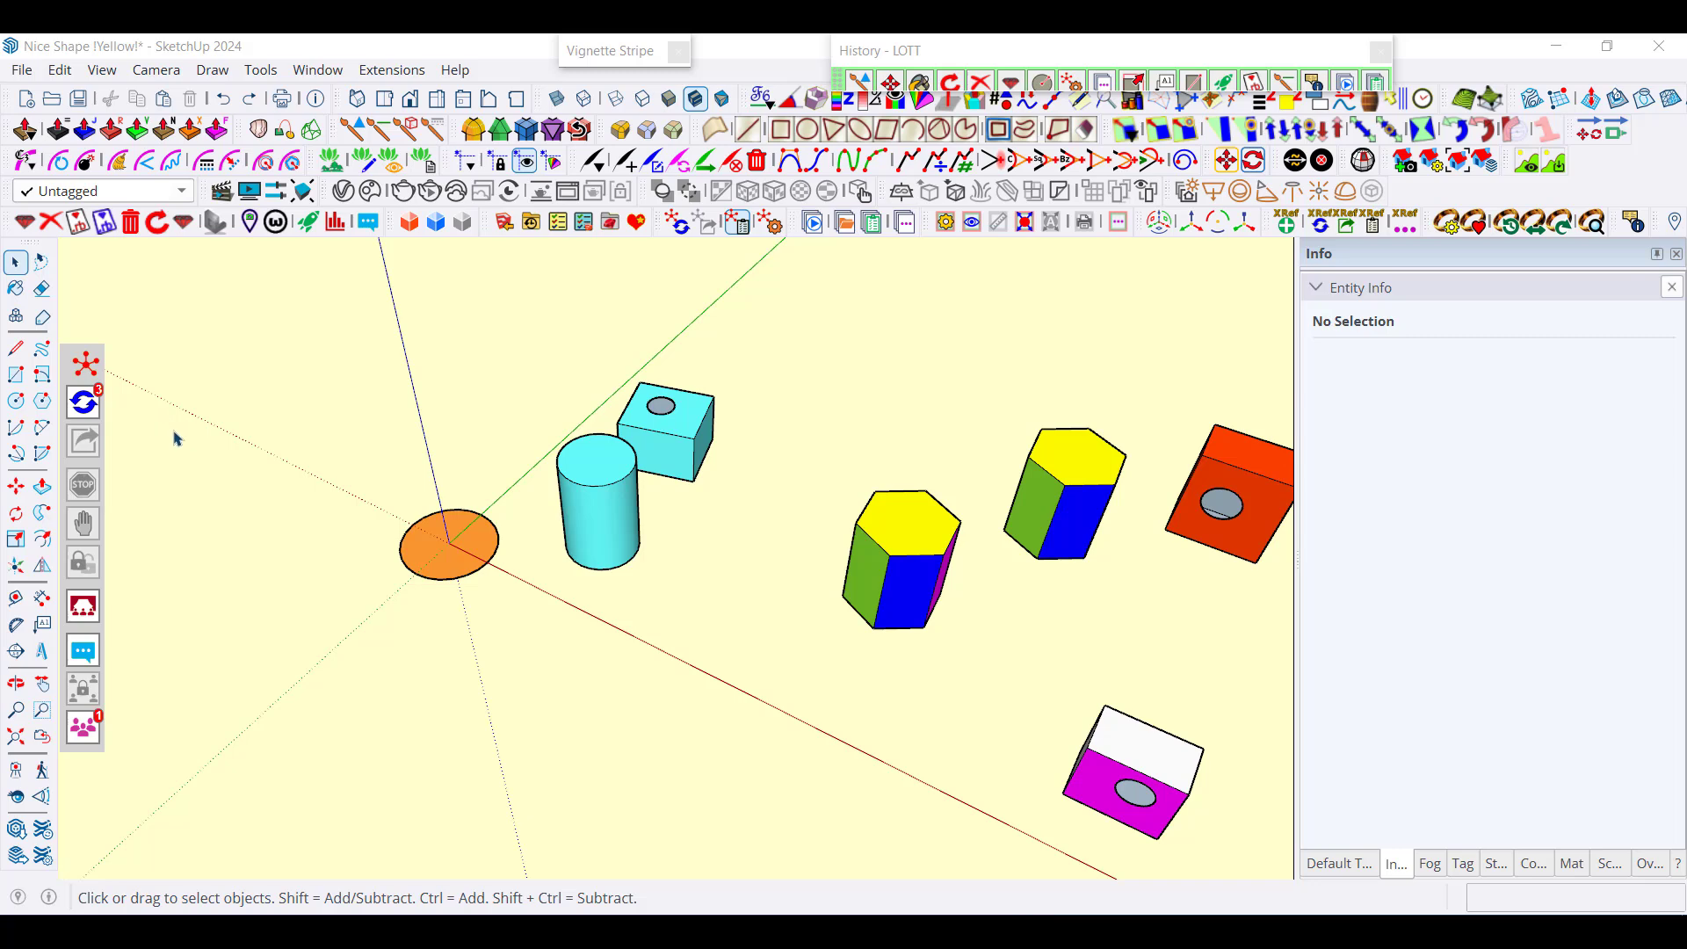
- Load the three pending updates into Yellow, adding the tan cylinder and two tan cubes
{"action": "mouse_move", "coordinate": [97, 411]}
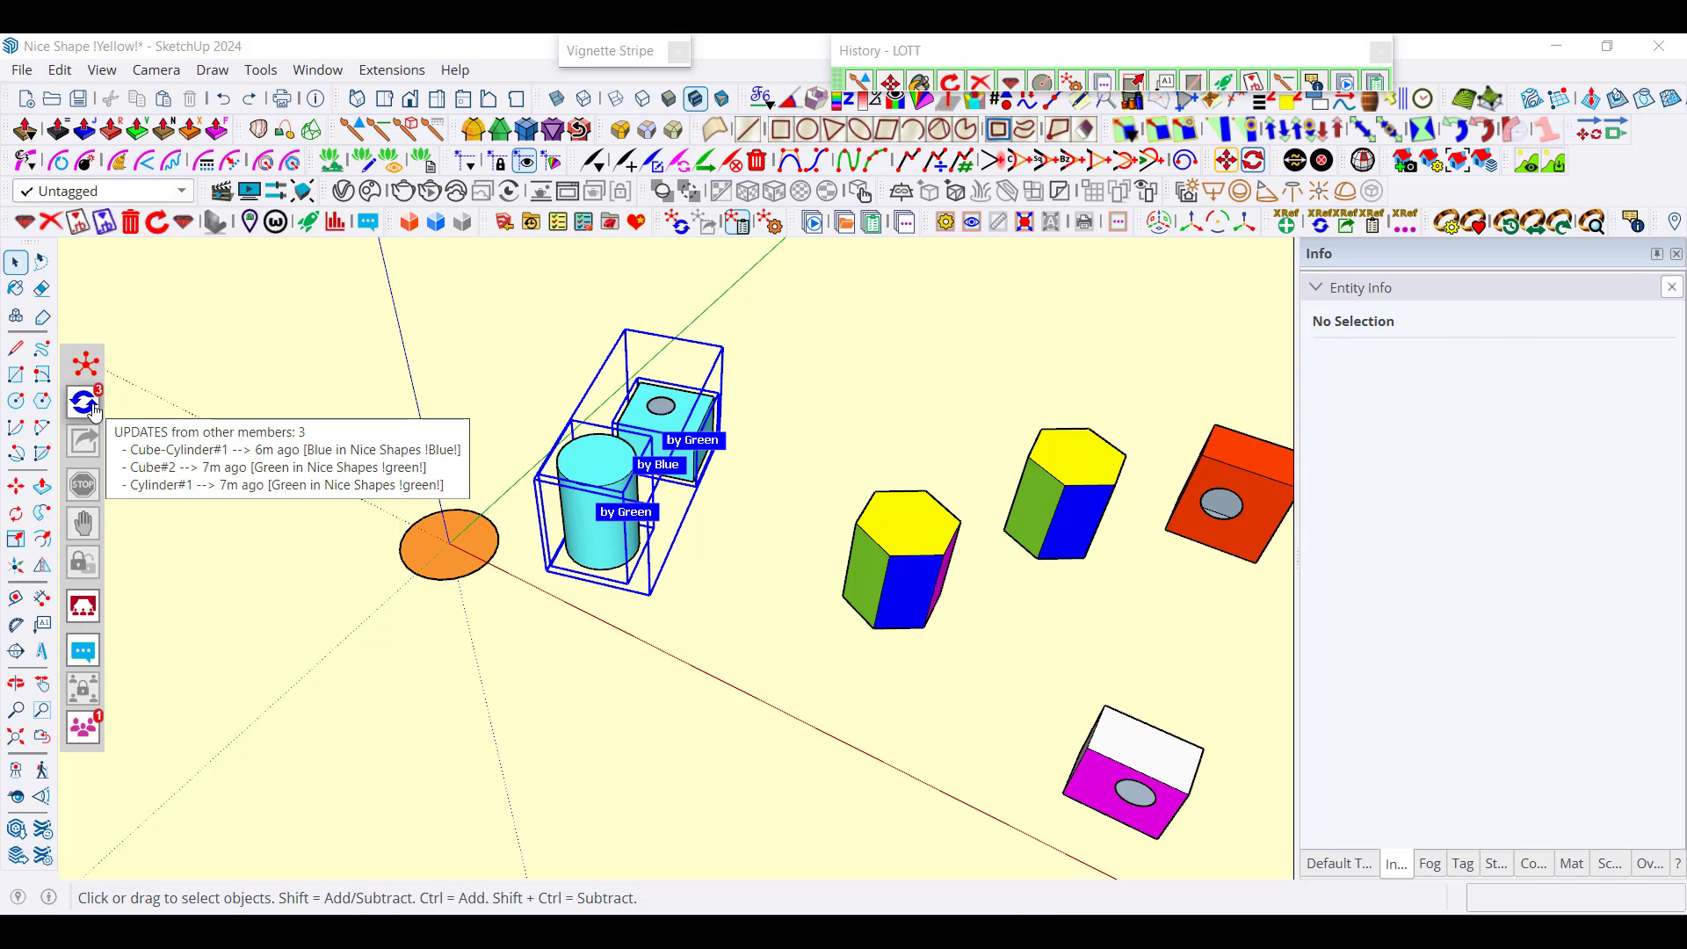
{"action": "left_click", "coordinate": [94, 408]}
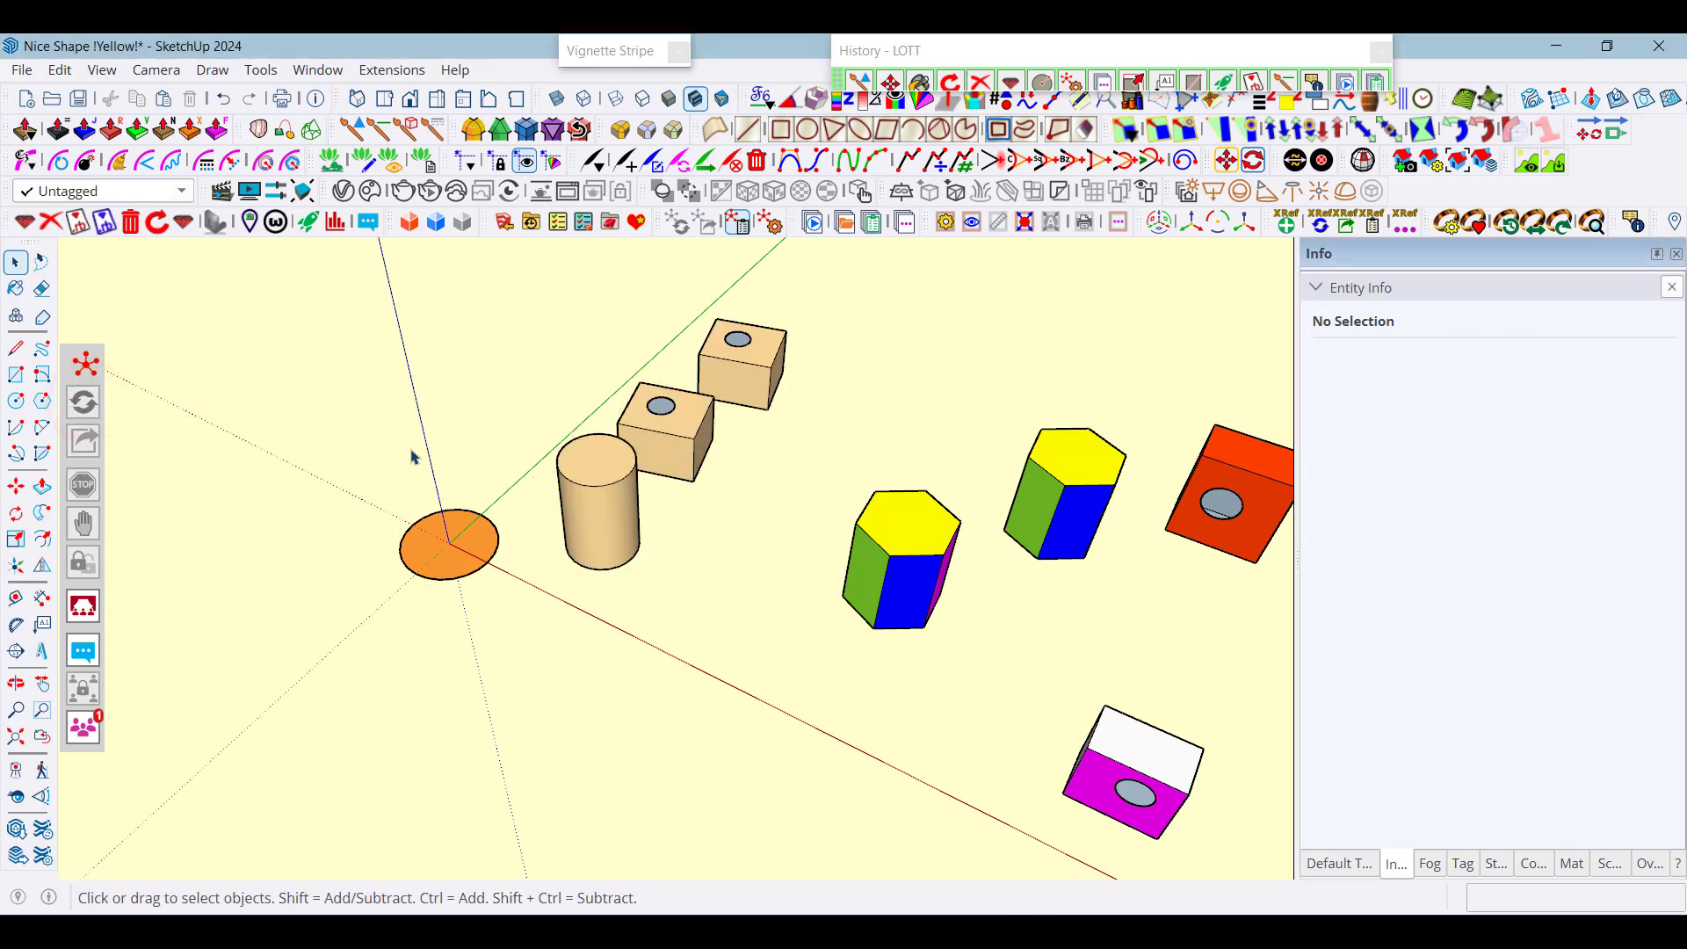
{"action": "scroll", "coordinate": [743, 516], "scroll_direction": "down", "scroll_amount": 1}
{"action": "scroll", "coordinate": [743, 518], "scroll_direction": "up", "scroll_amount": 1}
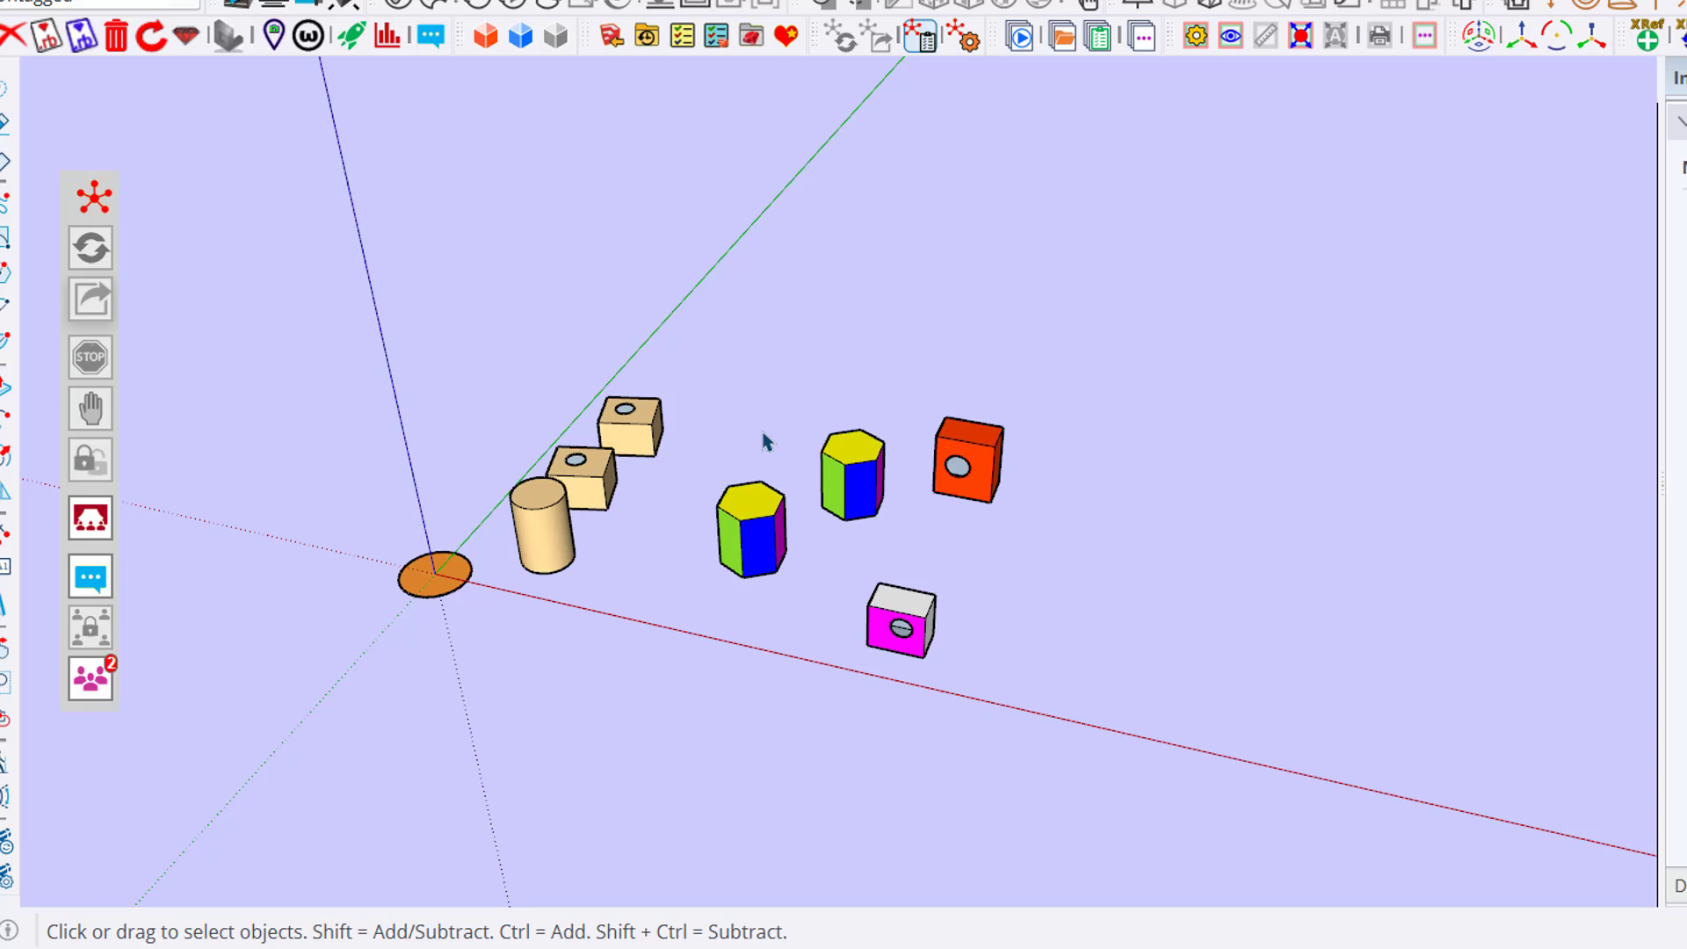
{"action": "left_click", "coordinate": [767, 513]}
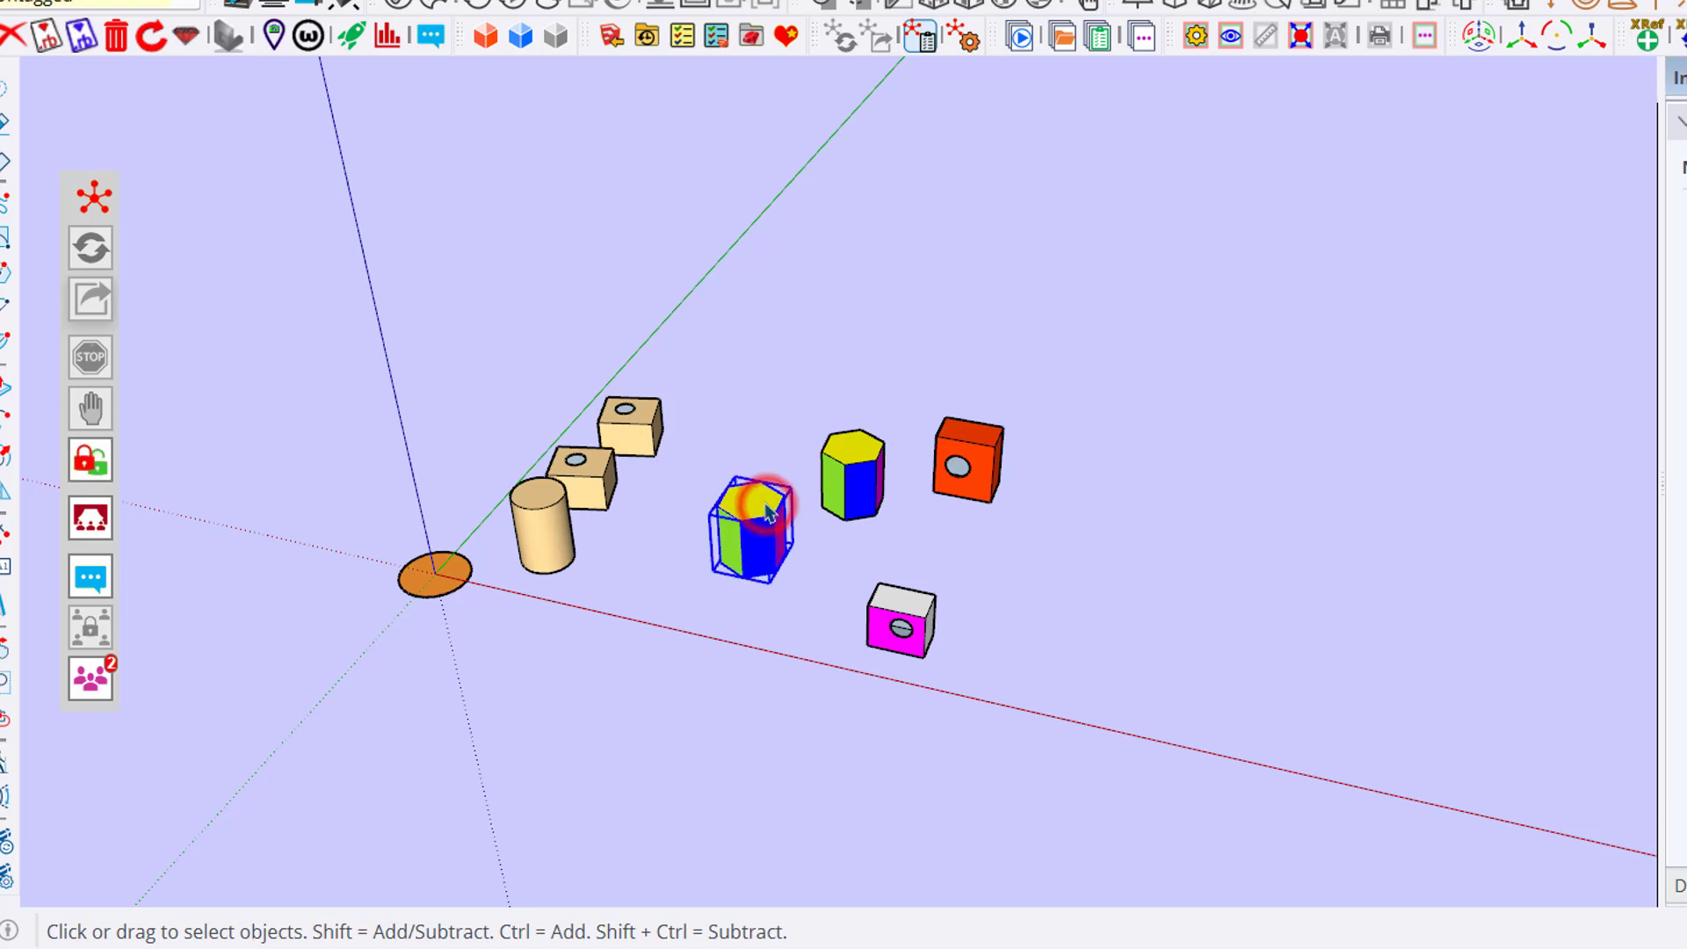
{"action": "key", "text": "m"}
{"action": "left_click", "coordinate": [767, 512]}
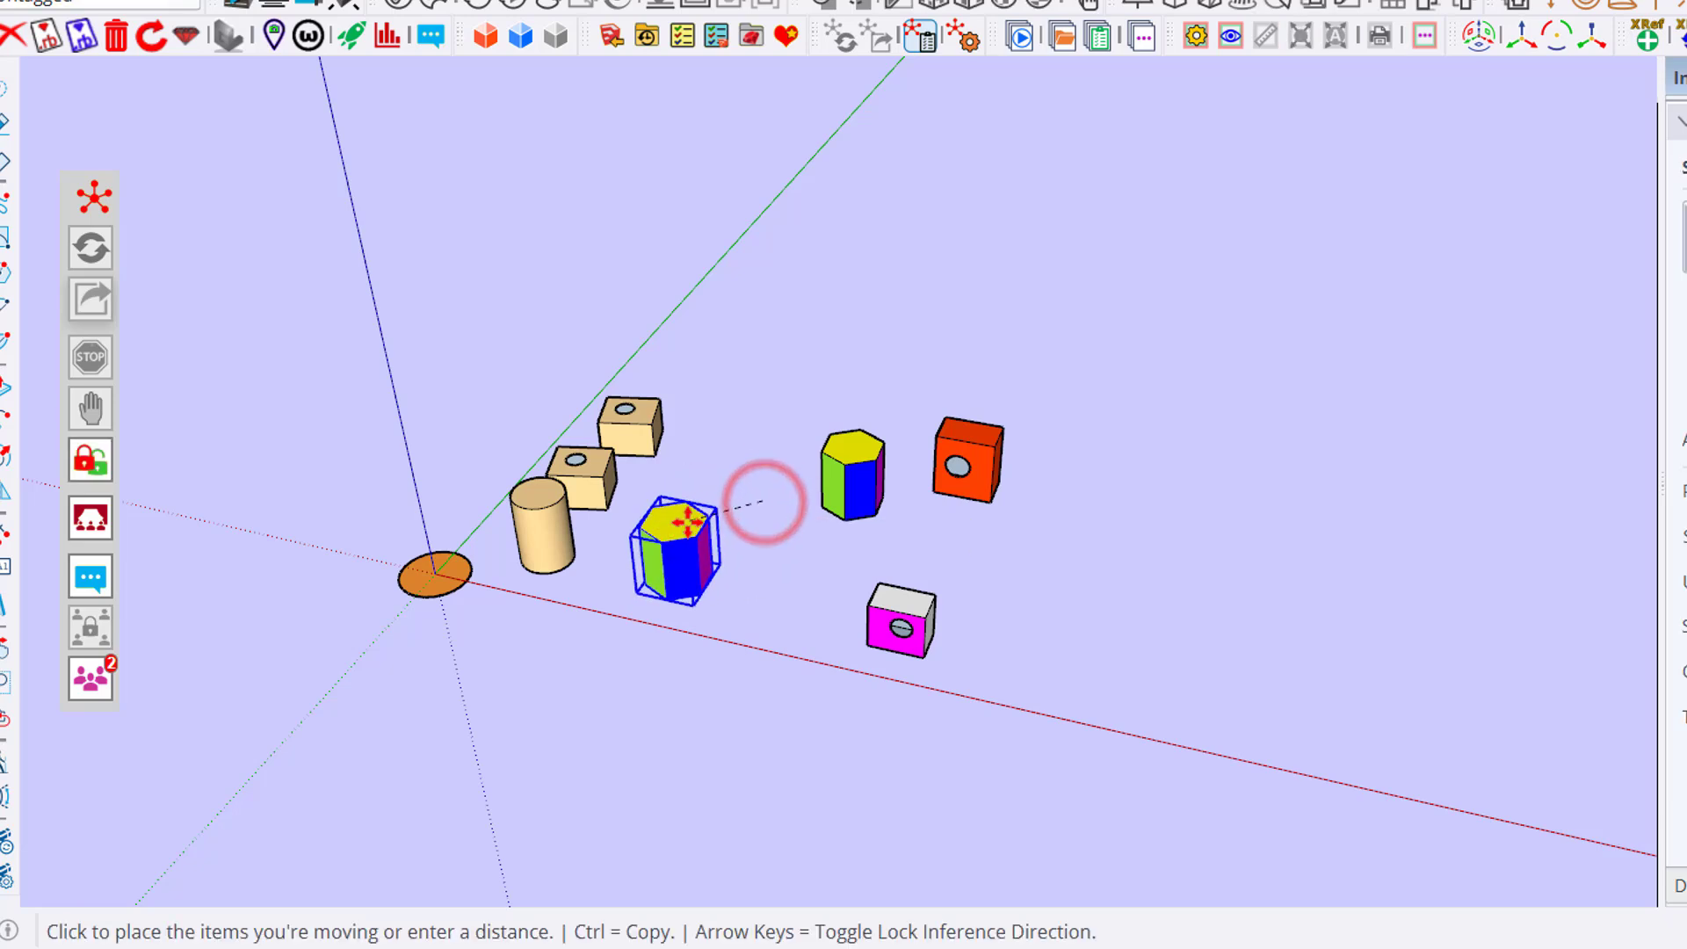
{"action": "left_click", "coordinate": [688, 523]}
{"action": "key", "text": "space"}
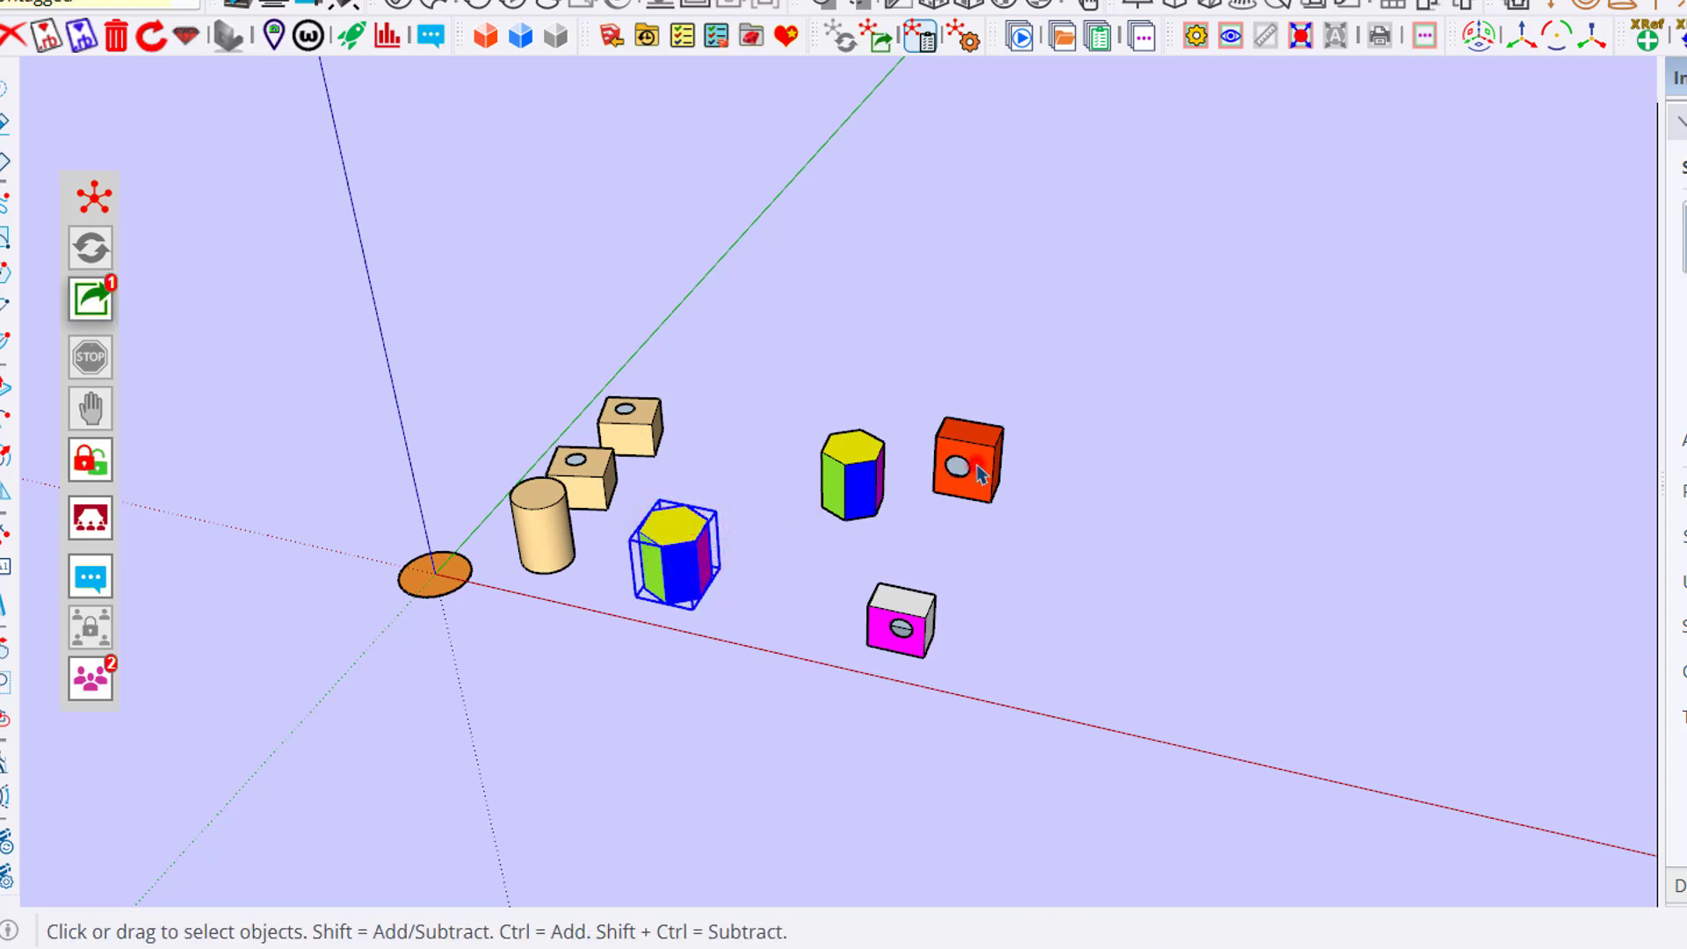
{"action": "left_click", "coordinate": [971, 465]}
{"action": "key", "text": "ctrl+c"}
{"action": "key", "text": "ctrl+v"}
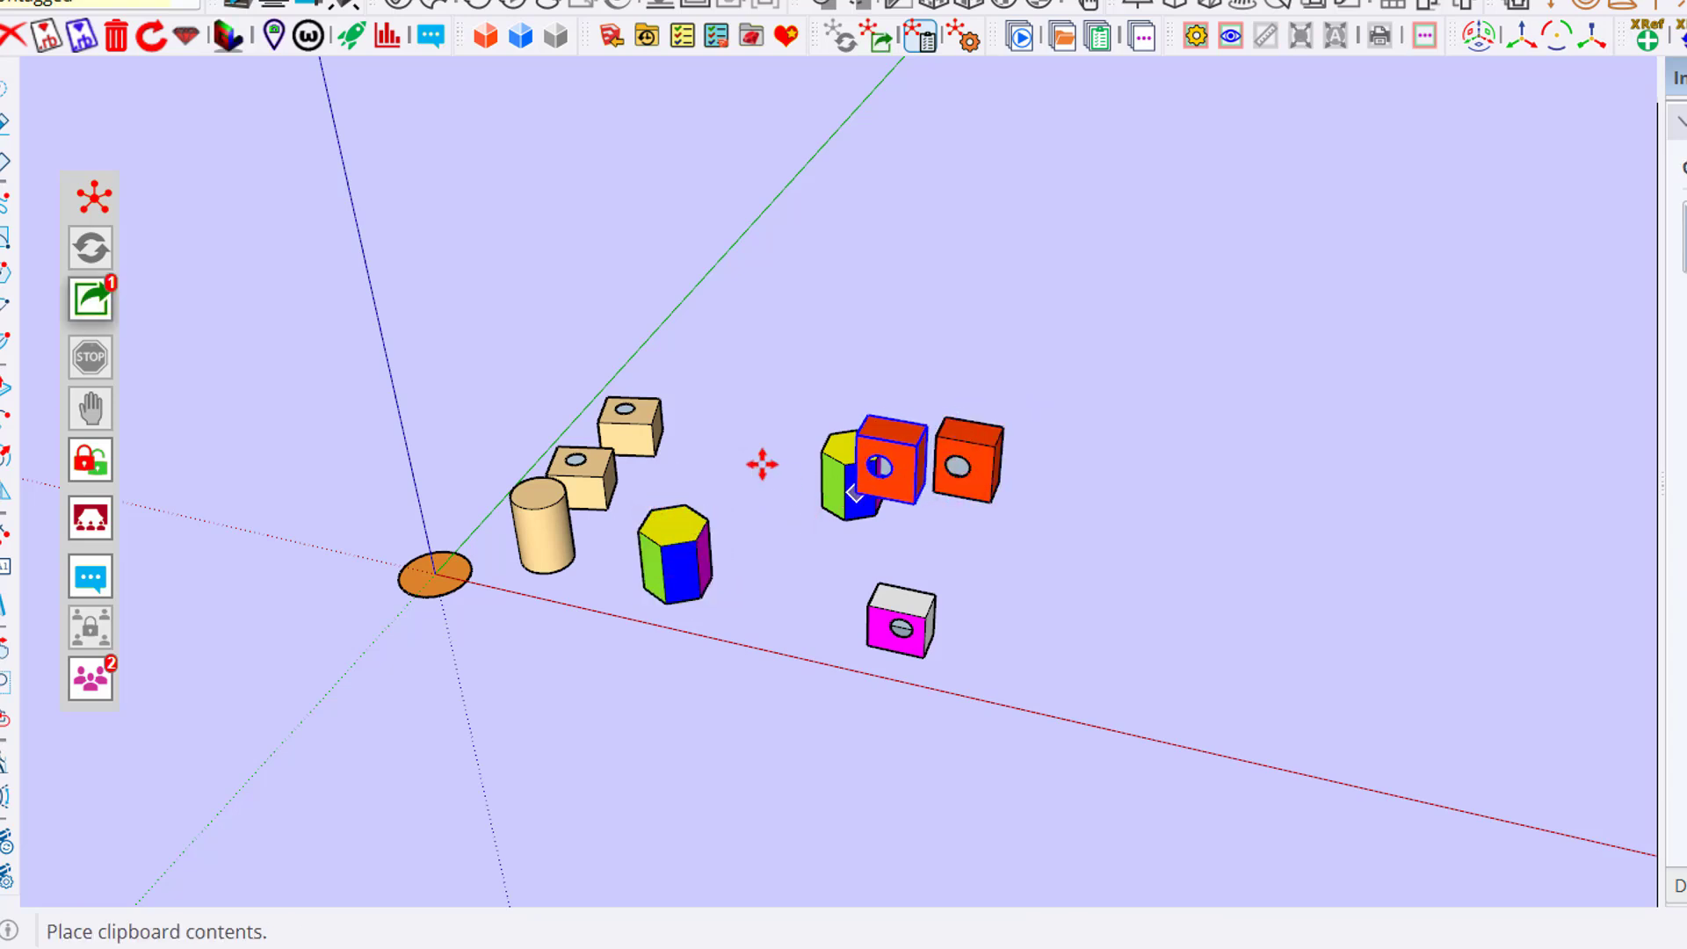
{"action": "left_click", "coordinate": [721, 423]}
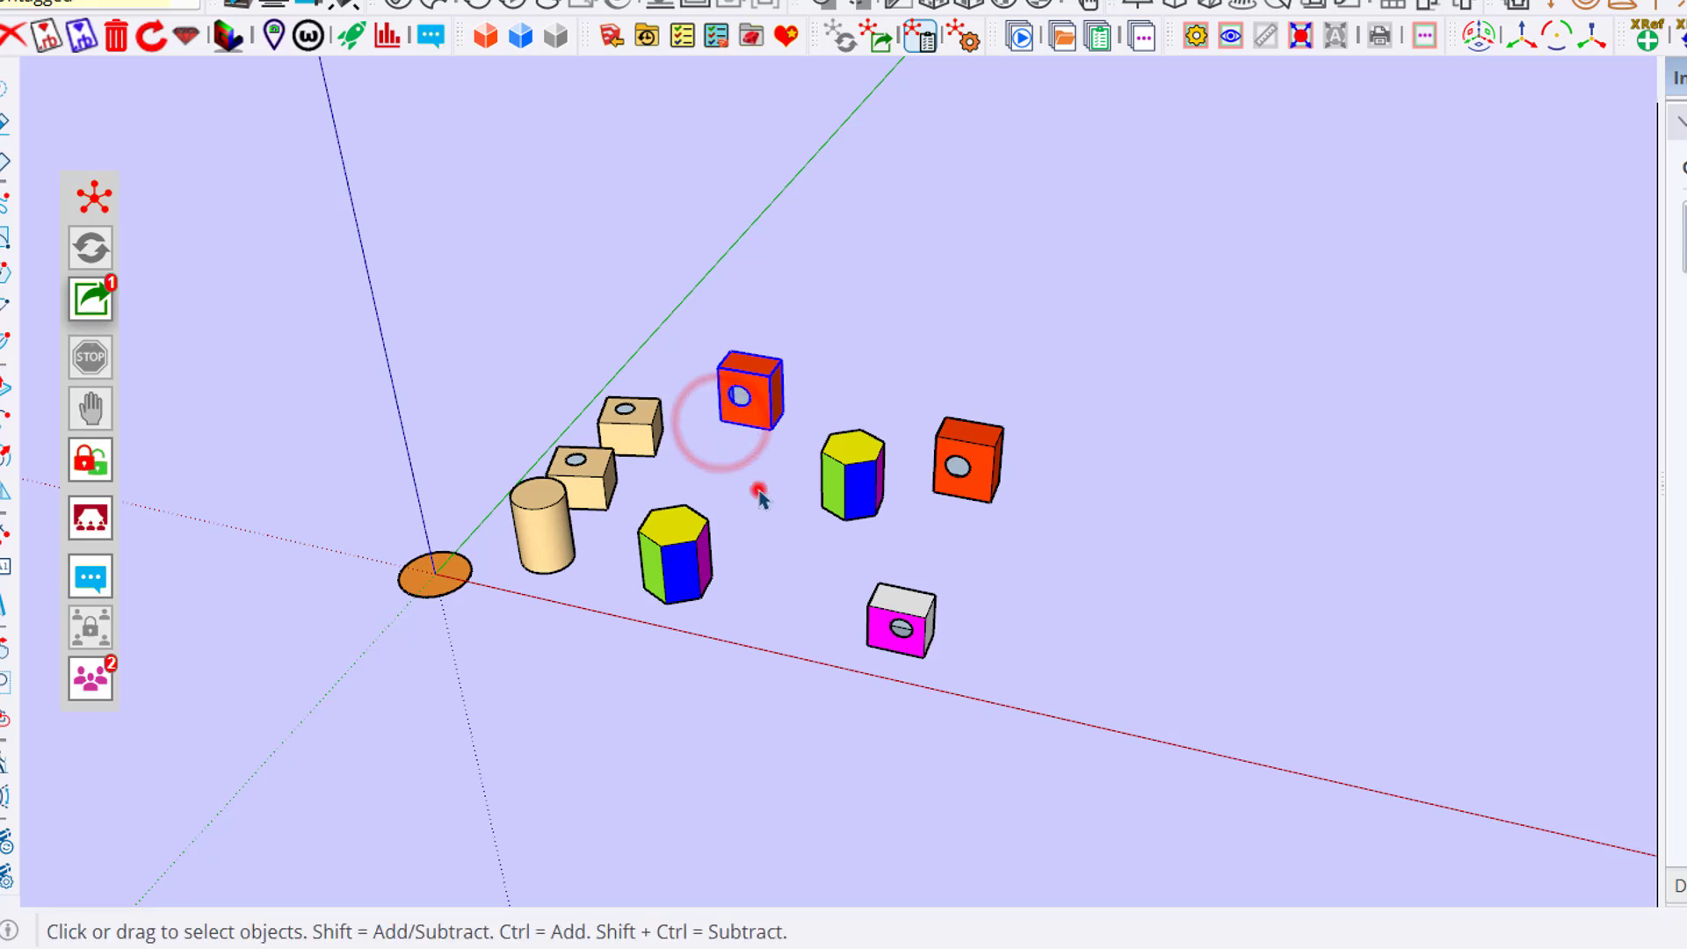
{"action": "left_click", "coordinate": [759, 486]}
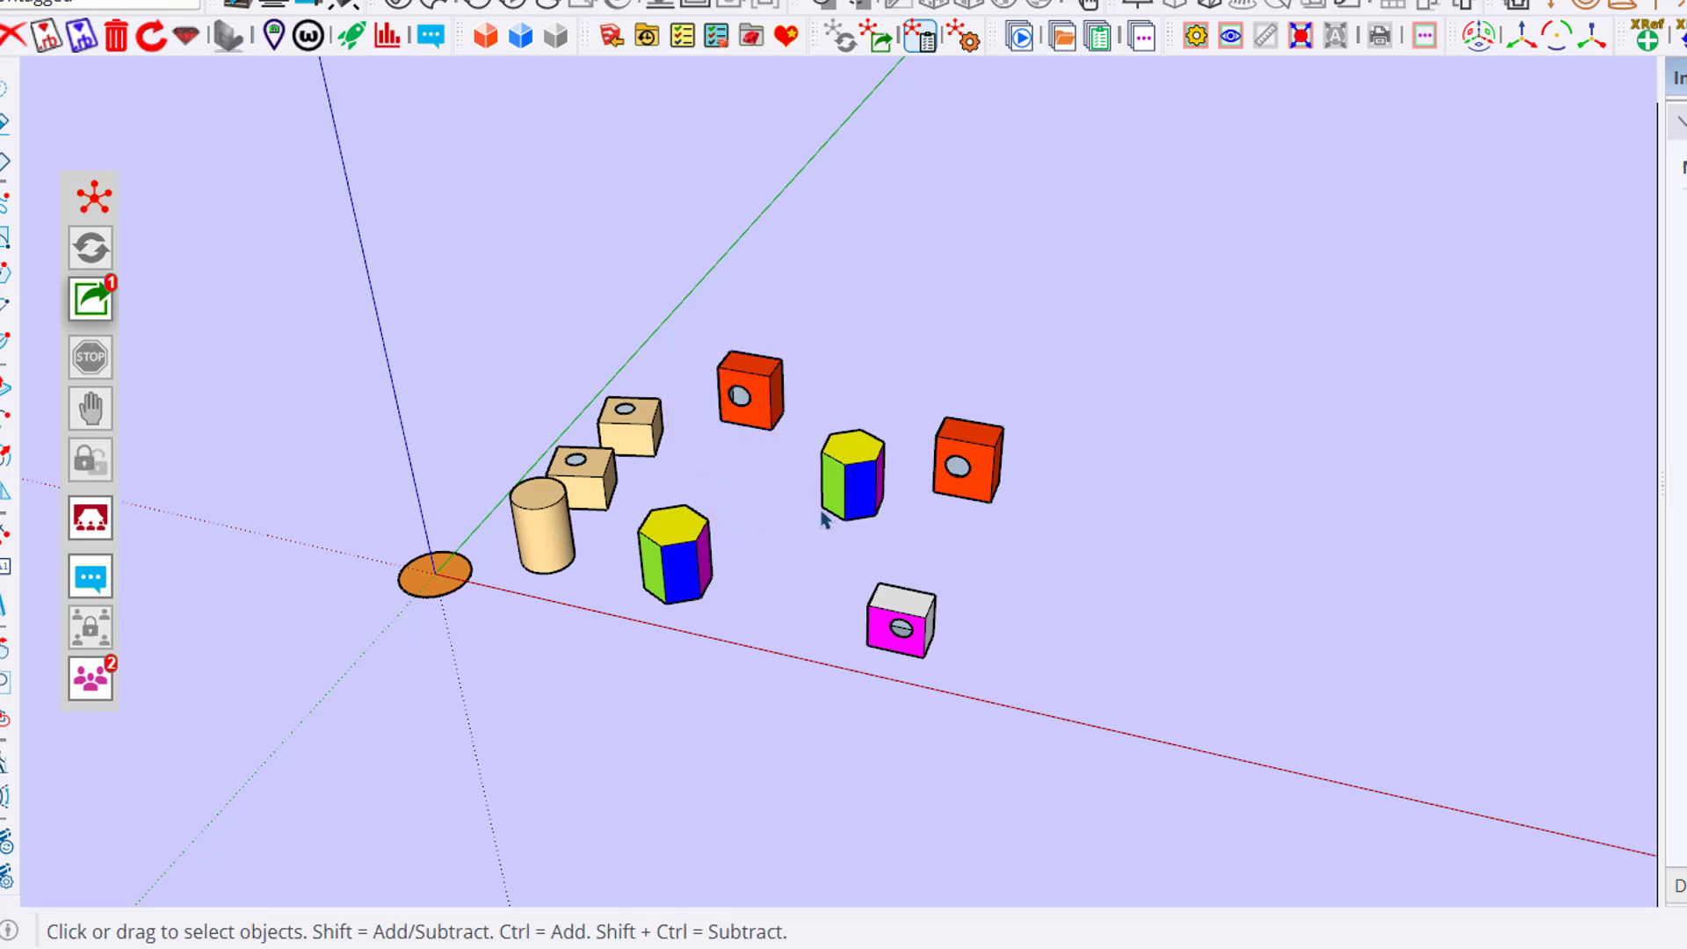
{"action": "left_click", "coordinate": [103, 306]}
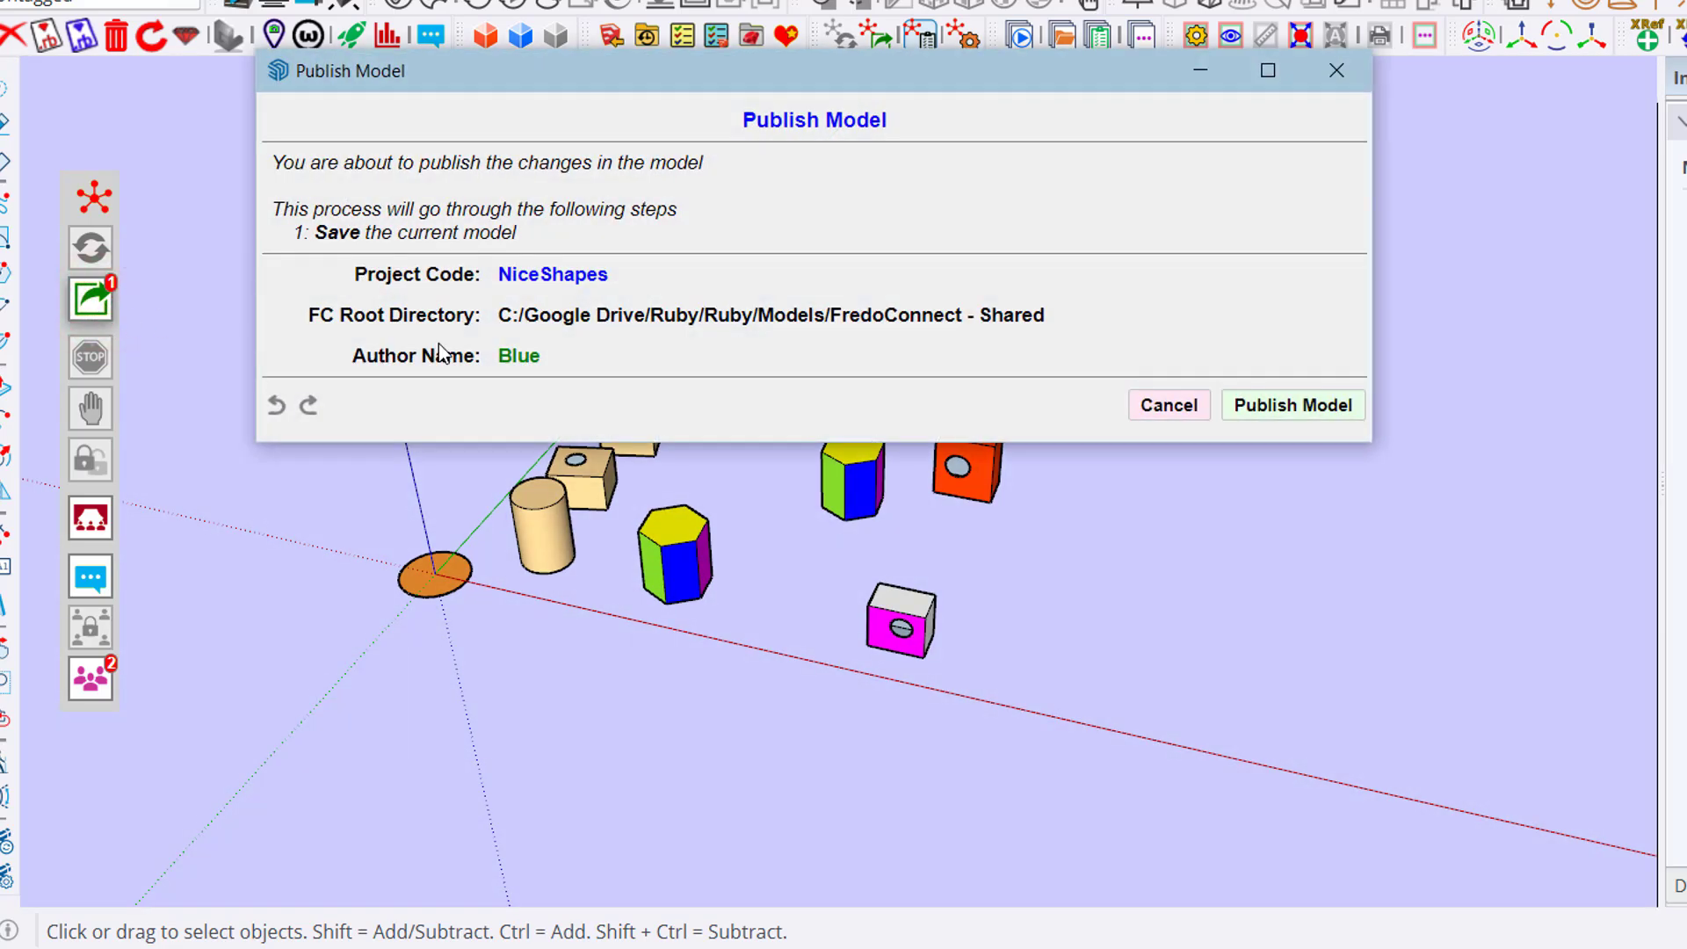
{"action": "left_click", "coordinate": [1166, 406]}
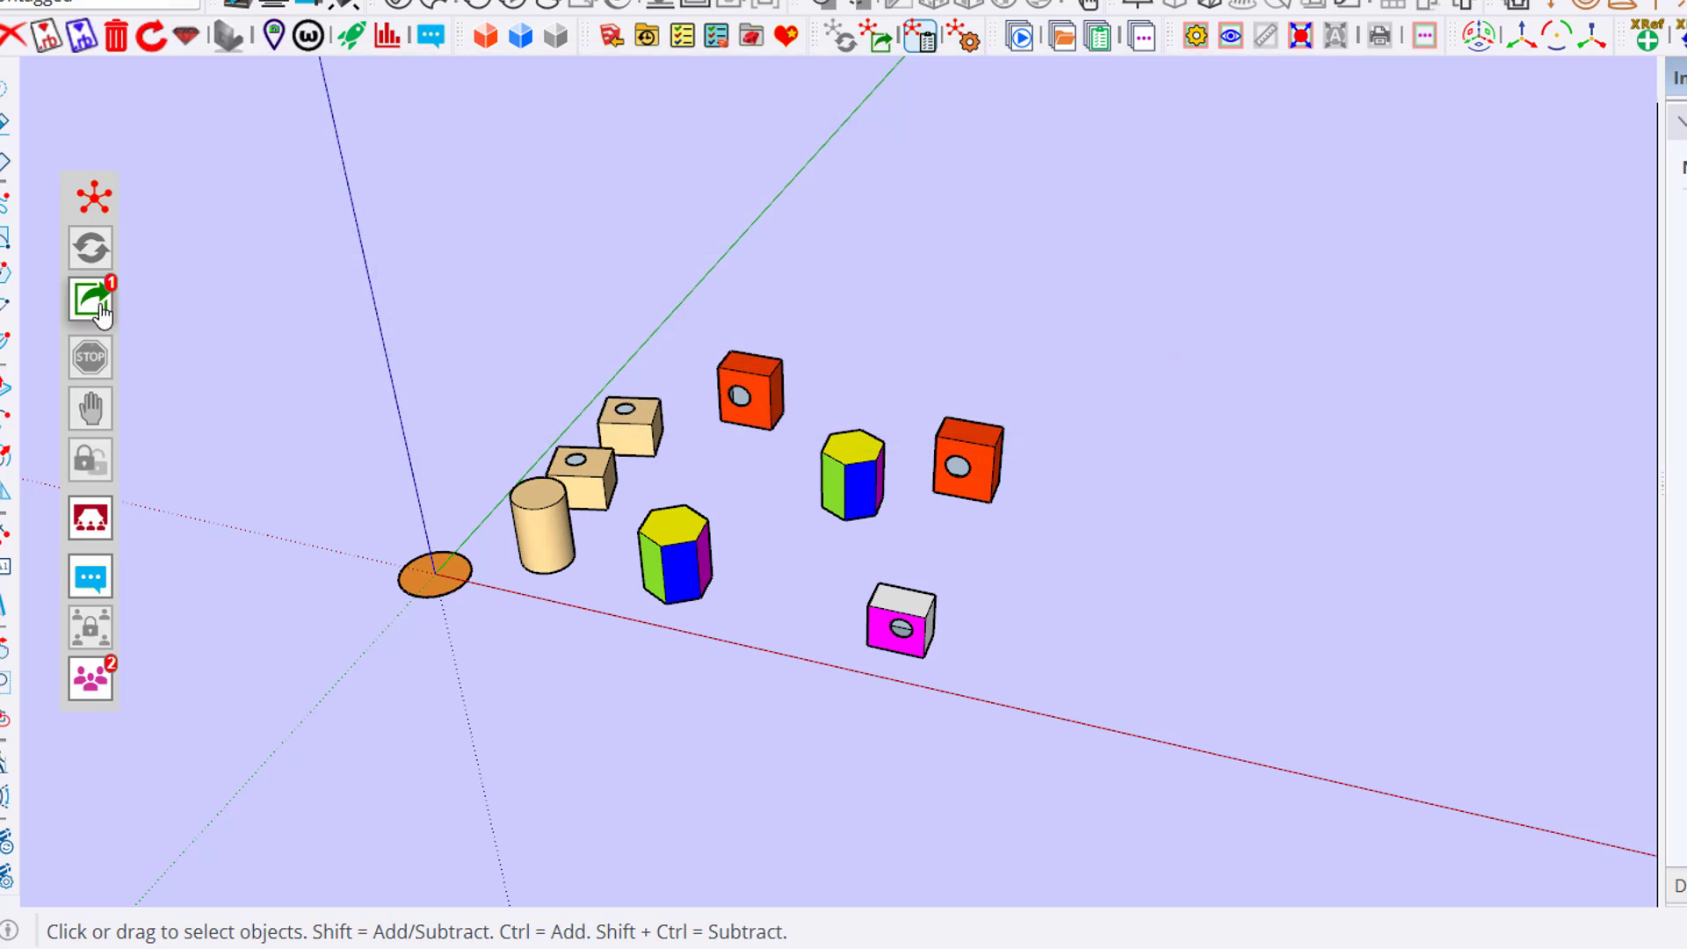
- Publish the moved hexagon and second red box to the NiceShapes project
{"action": "mouse_move", "coordinate": [103, 309]}
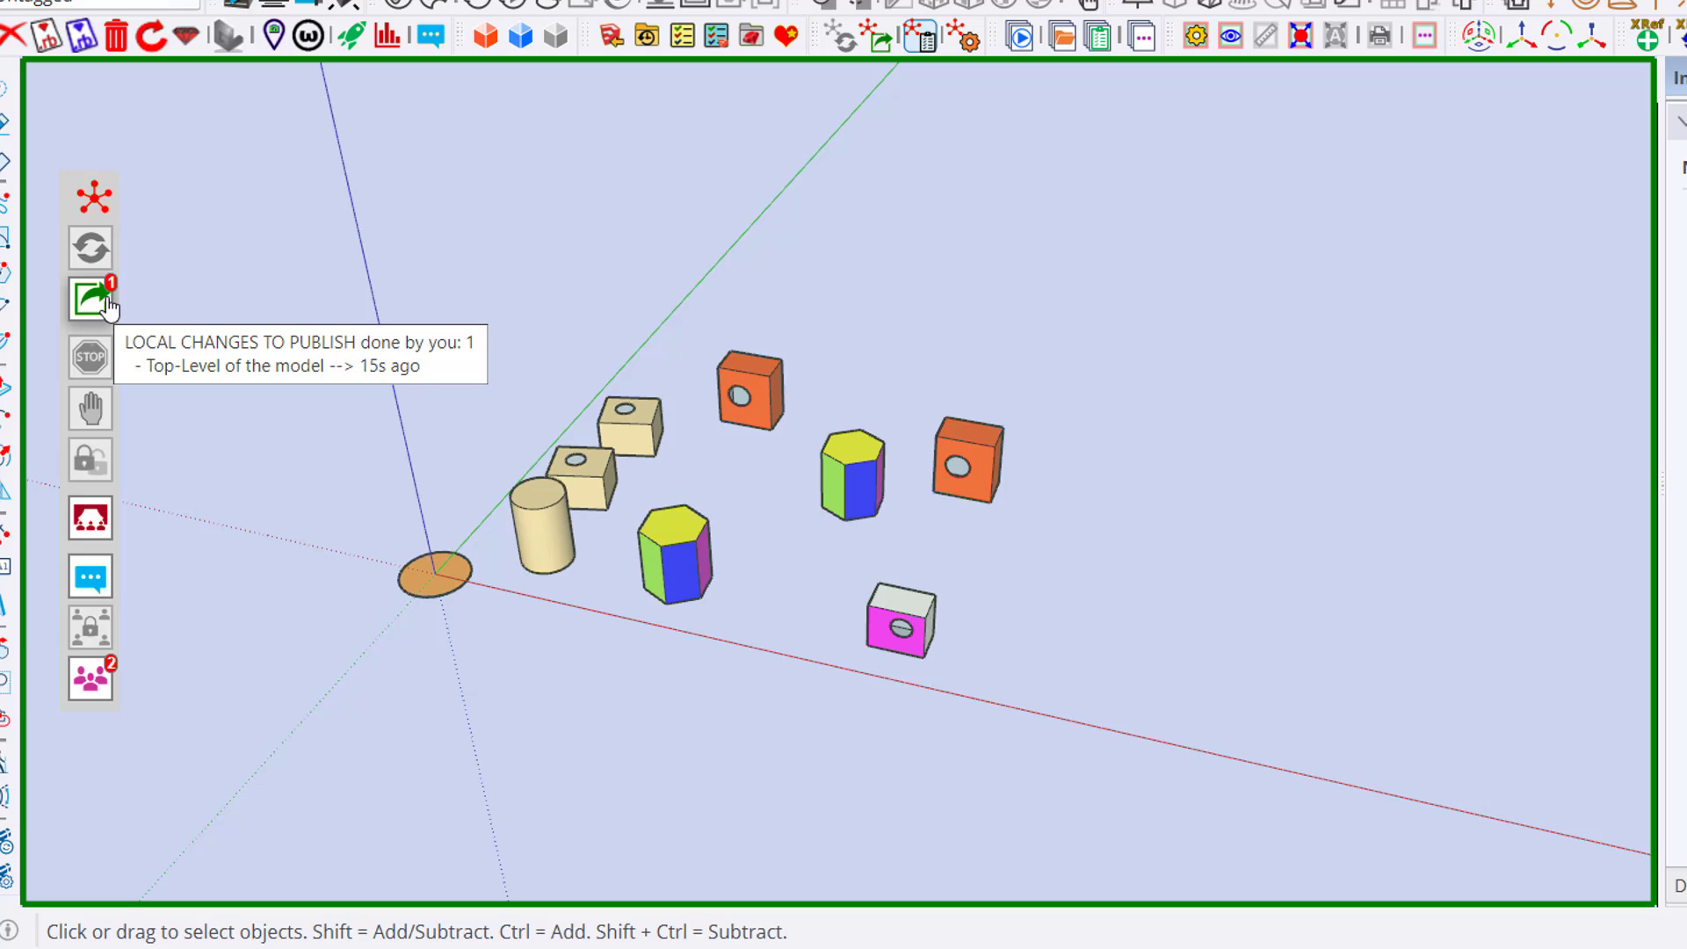
{"action": "left_click", "coordinate": [106, 305]}
{"action": "left_click", "coordinate": [1279, 415]}
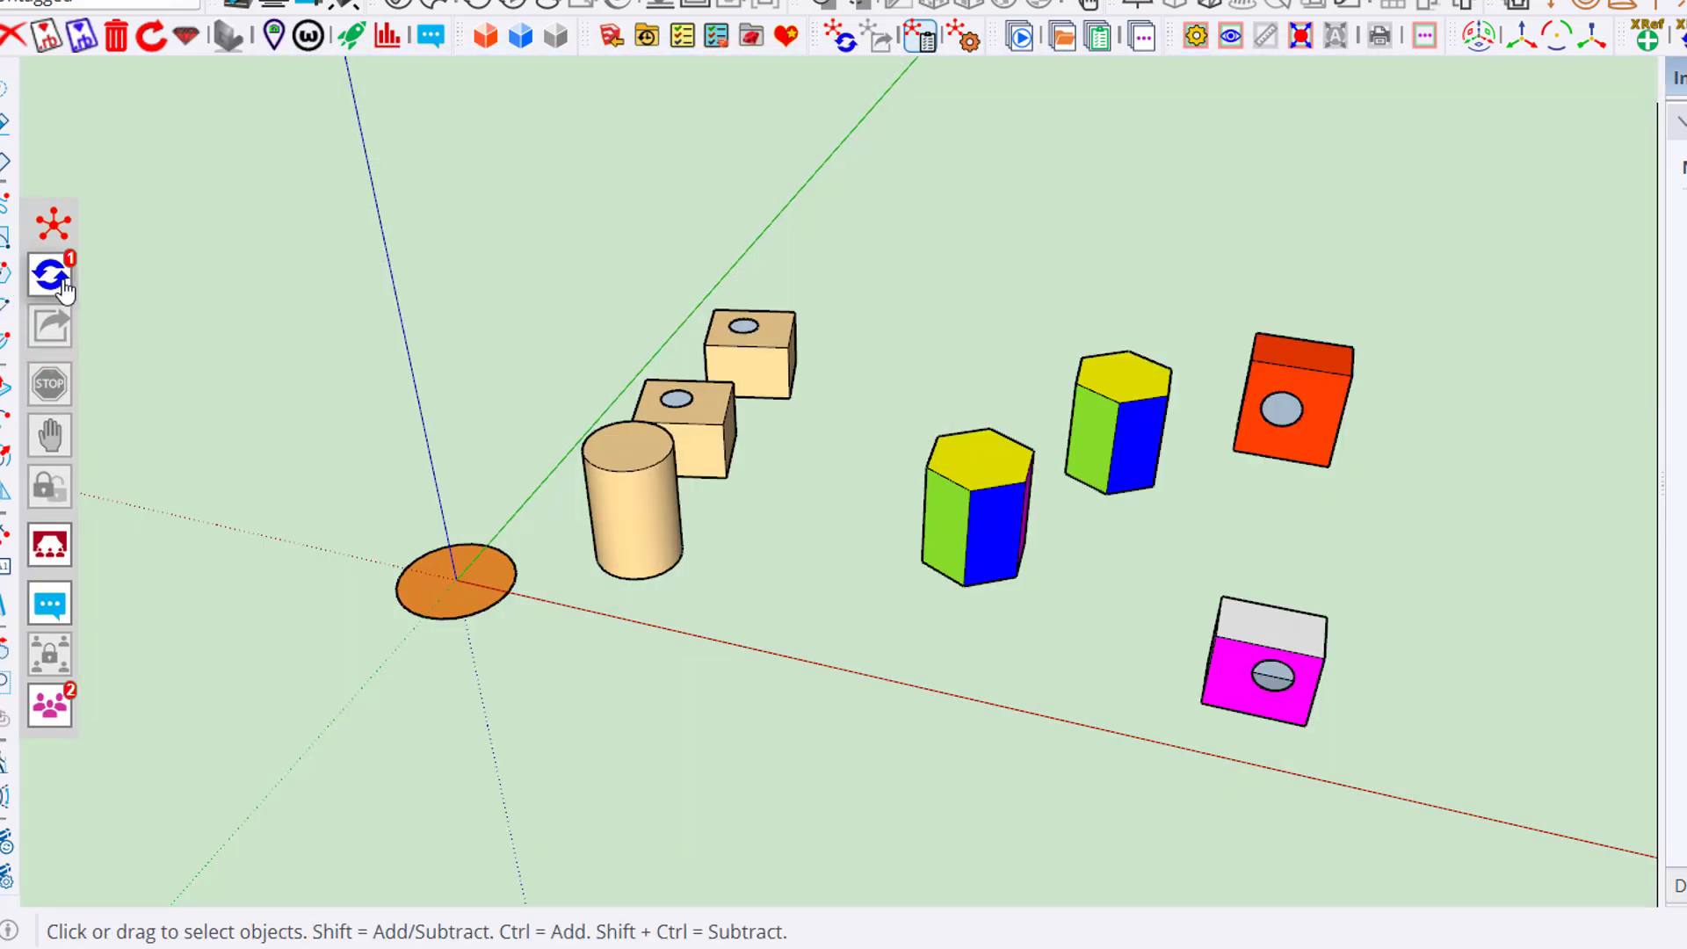
- Pull the published top-level changes into the Green and Yellow instances
{"action": "mouse_move", "coordinate": [66, 290]}
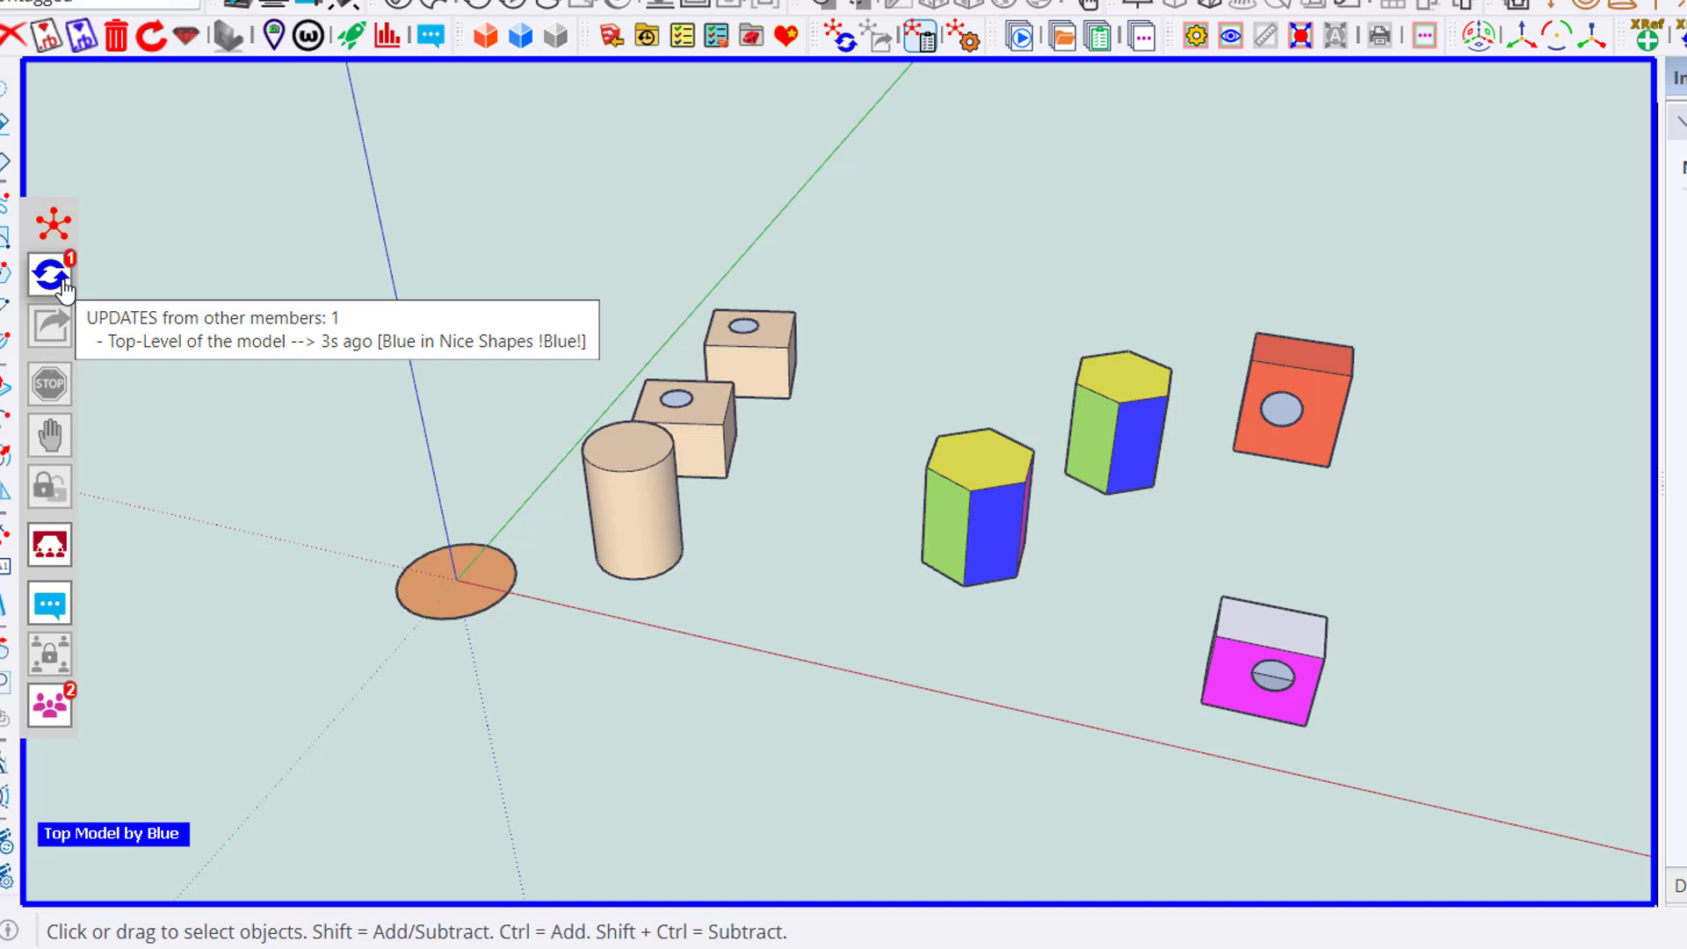
{"action": "left_click", "coordinate": [66, 288]}
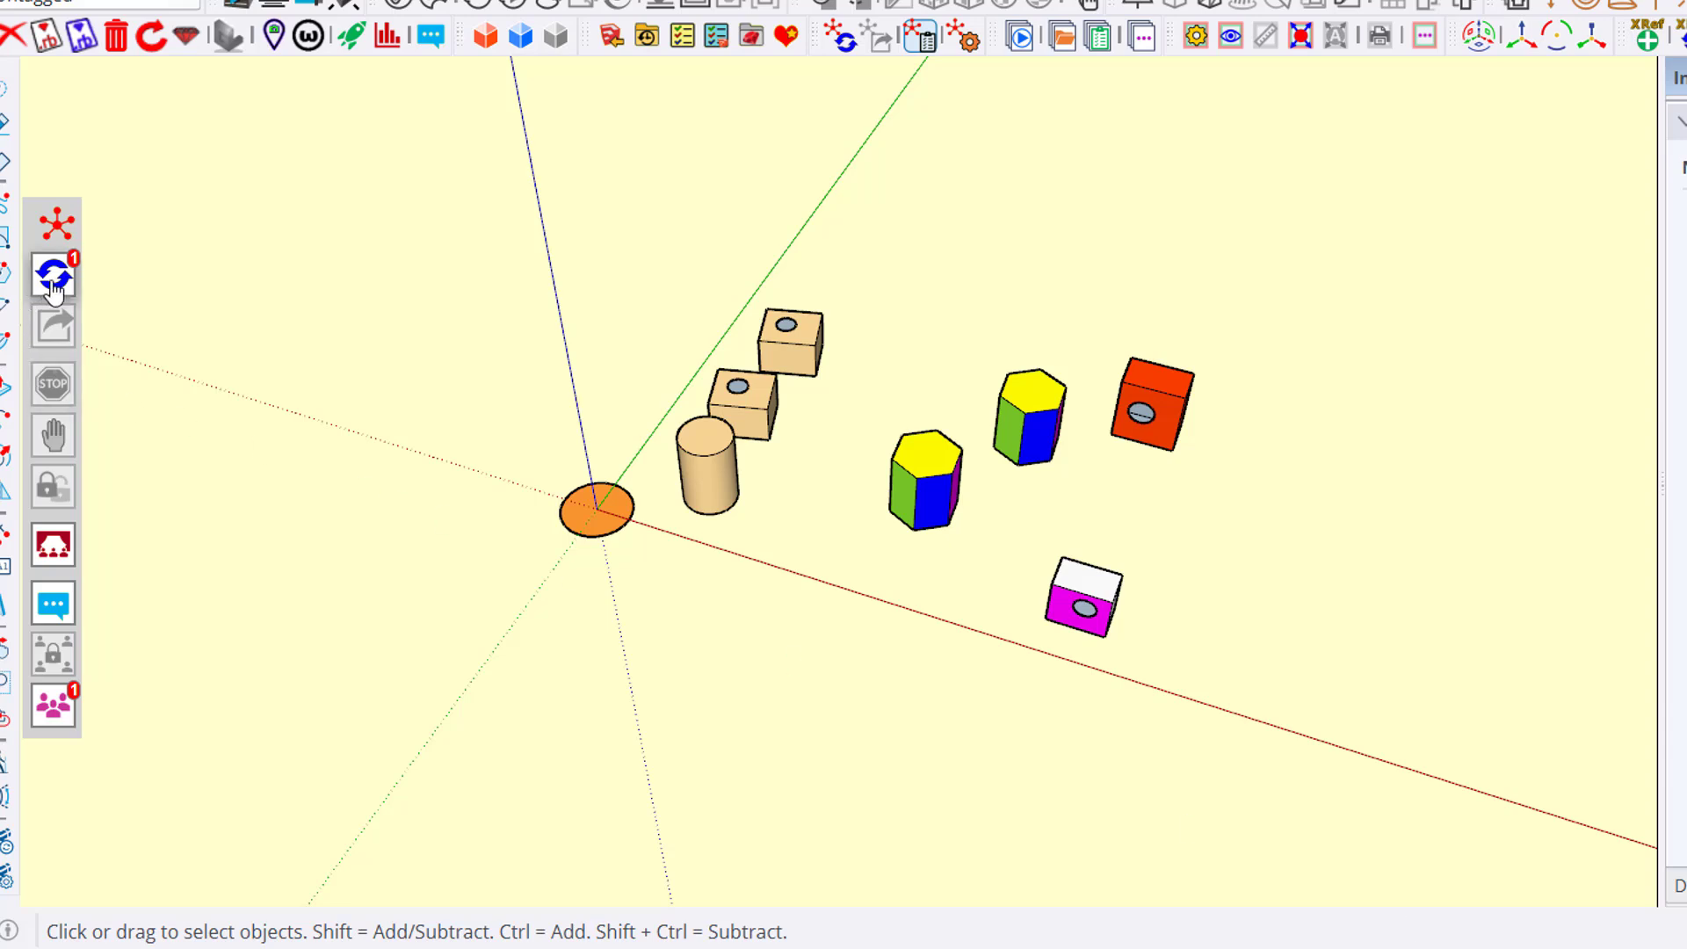
{"action": "left_click", "coordinate": [54, 283]}
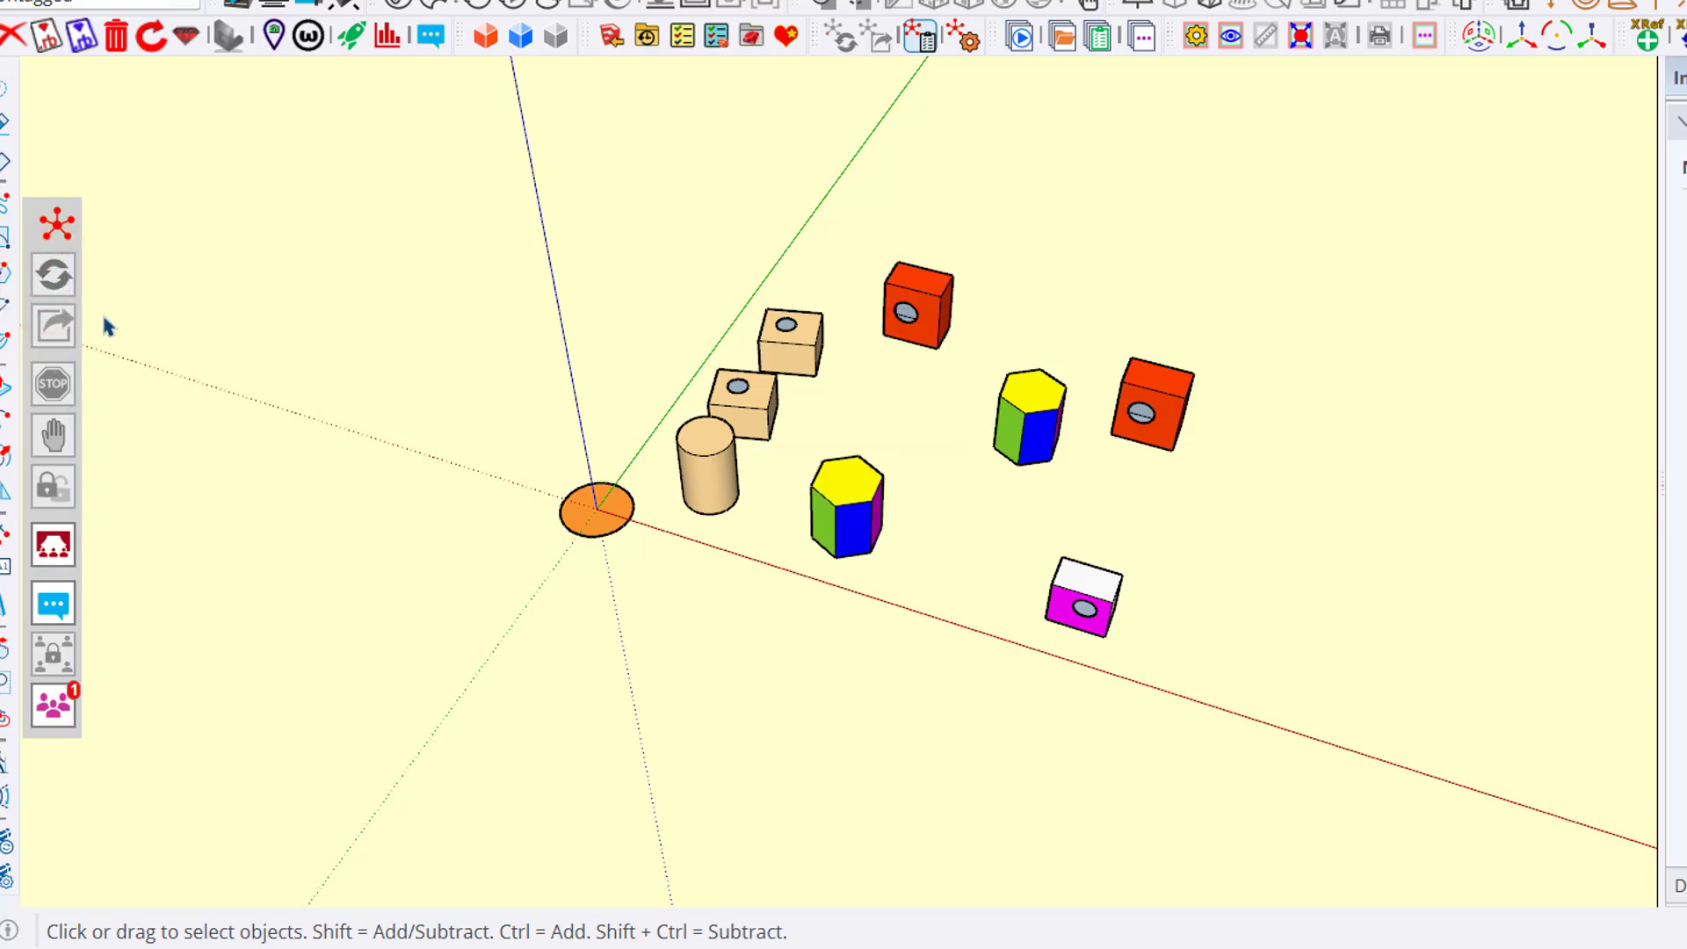
- Select the orange circle together with its edge
{"action": "scroll", "coordinate": [628, 501], "scroll_direction": "up", "scroll_amount": 4}
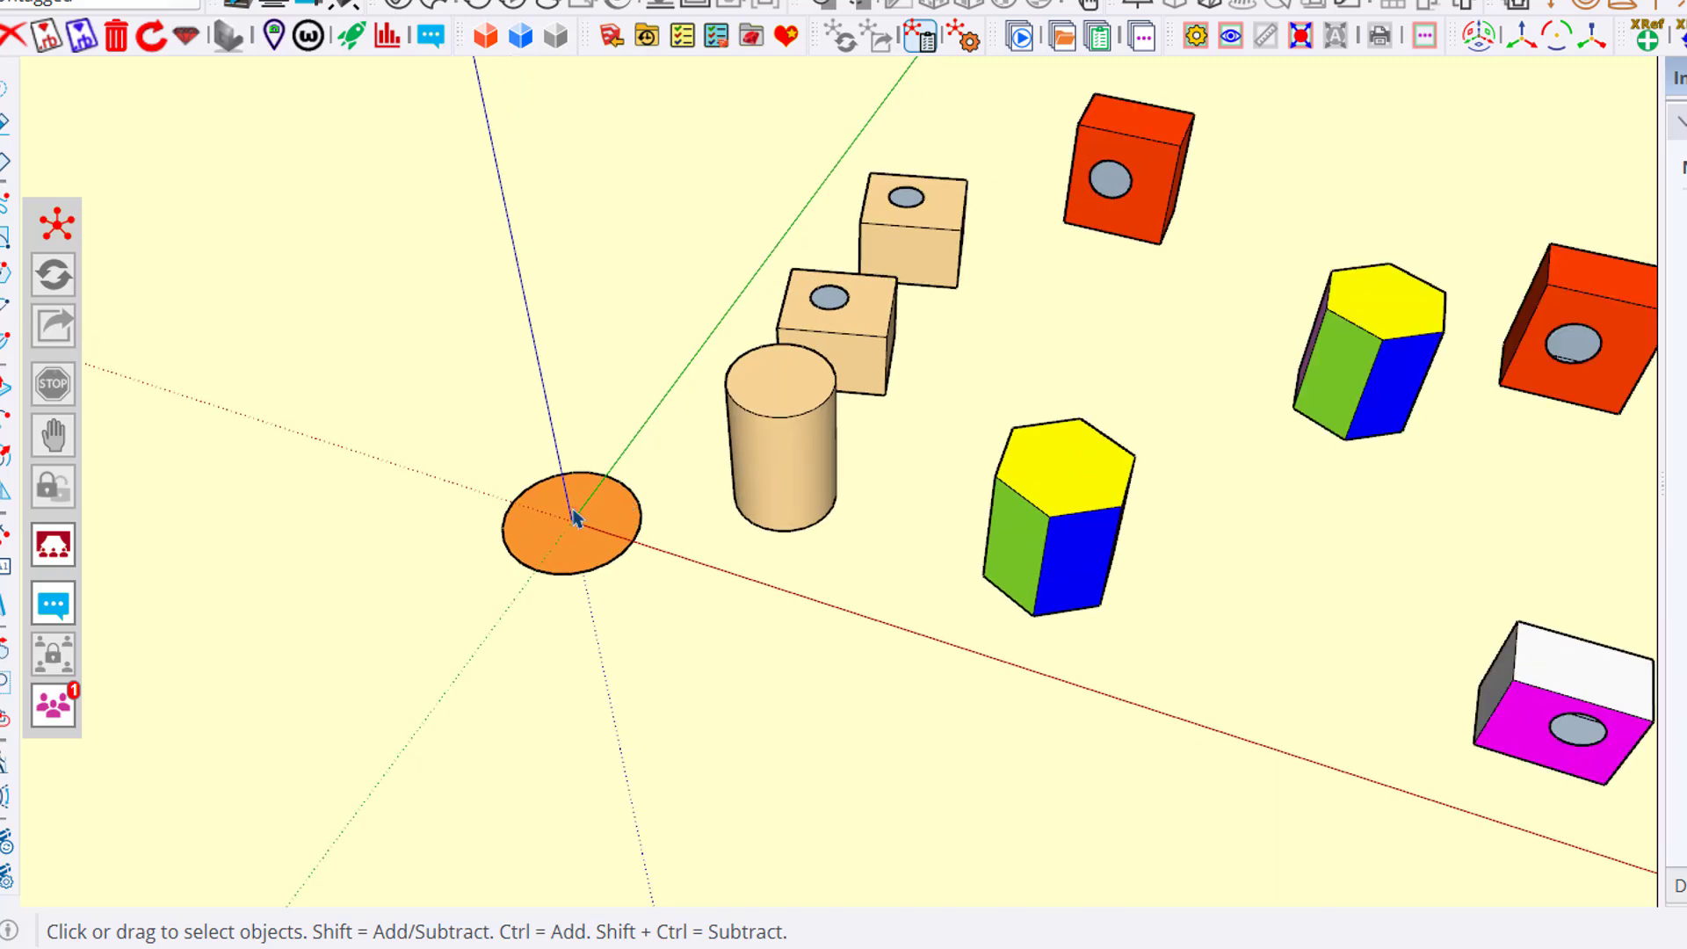
{"action": "left_click", "coordinate": [570, 519]}
{"action": "scroll", "coordinate": [570, 520], "scroll_direction": "down", "scroll_amount": 2}
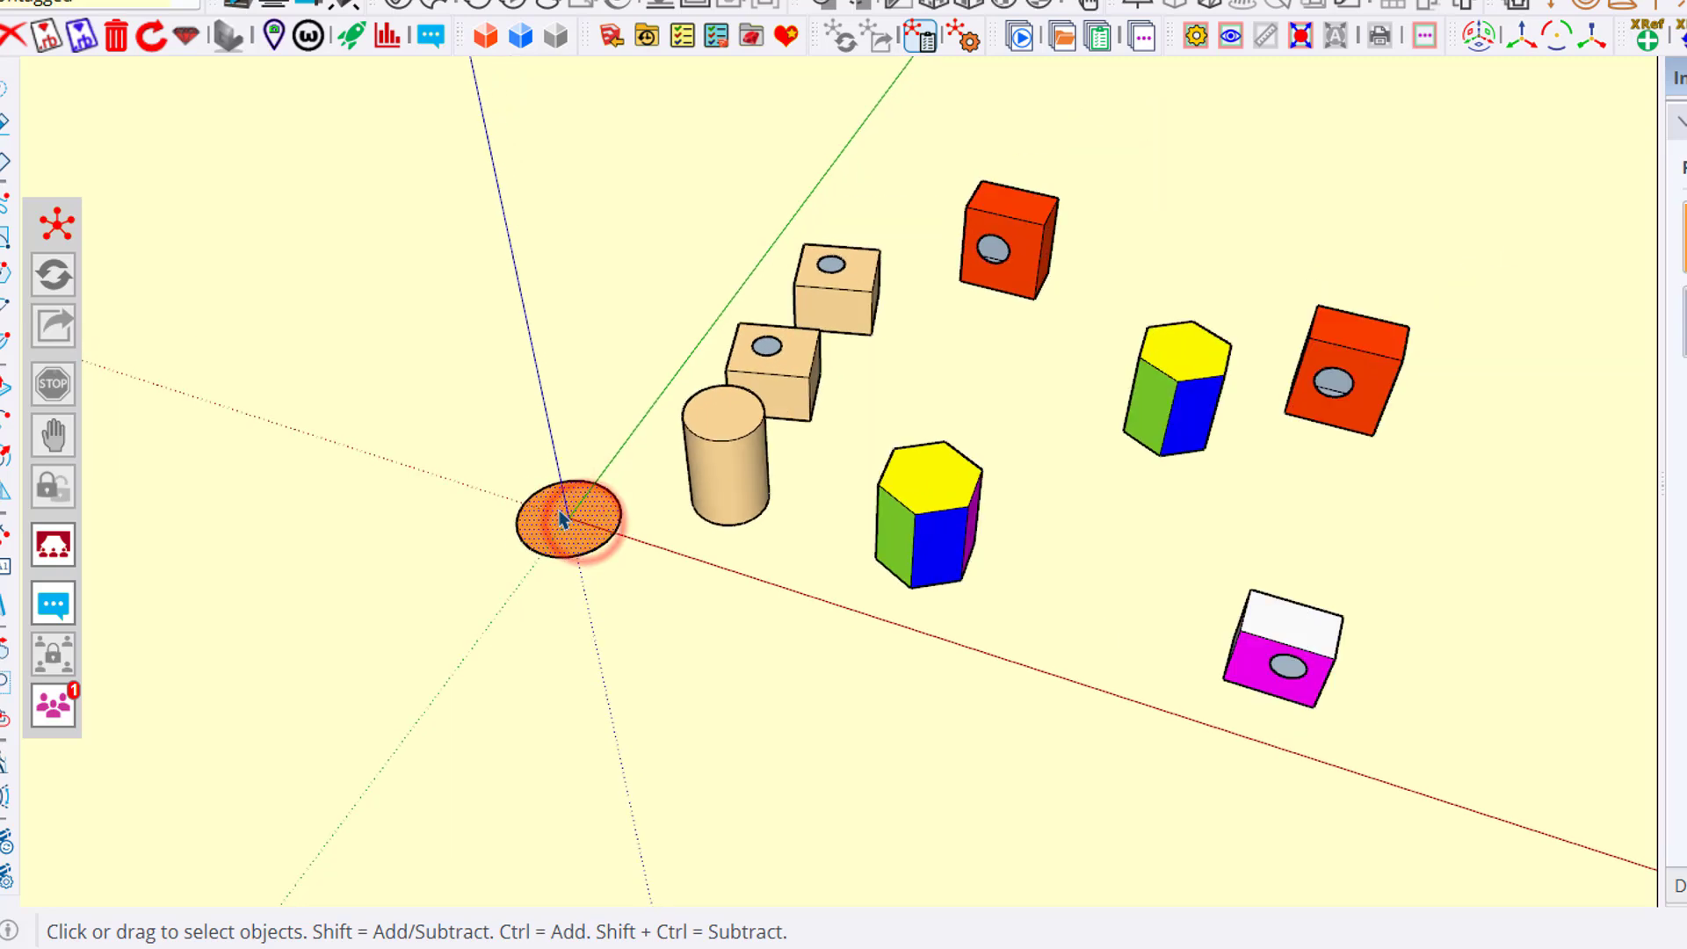
{"action": "scroll", "coordinate": [567, 510], "scroll_direction": "up", "scroll_amount": 4}
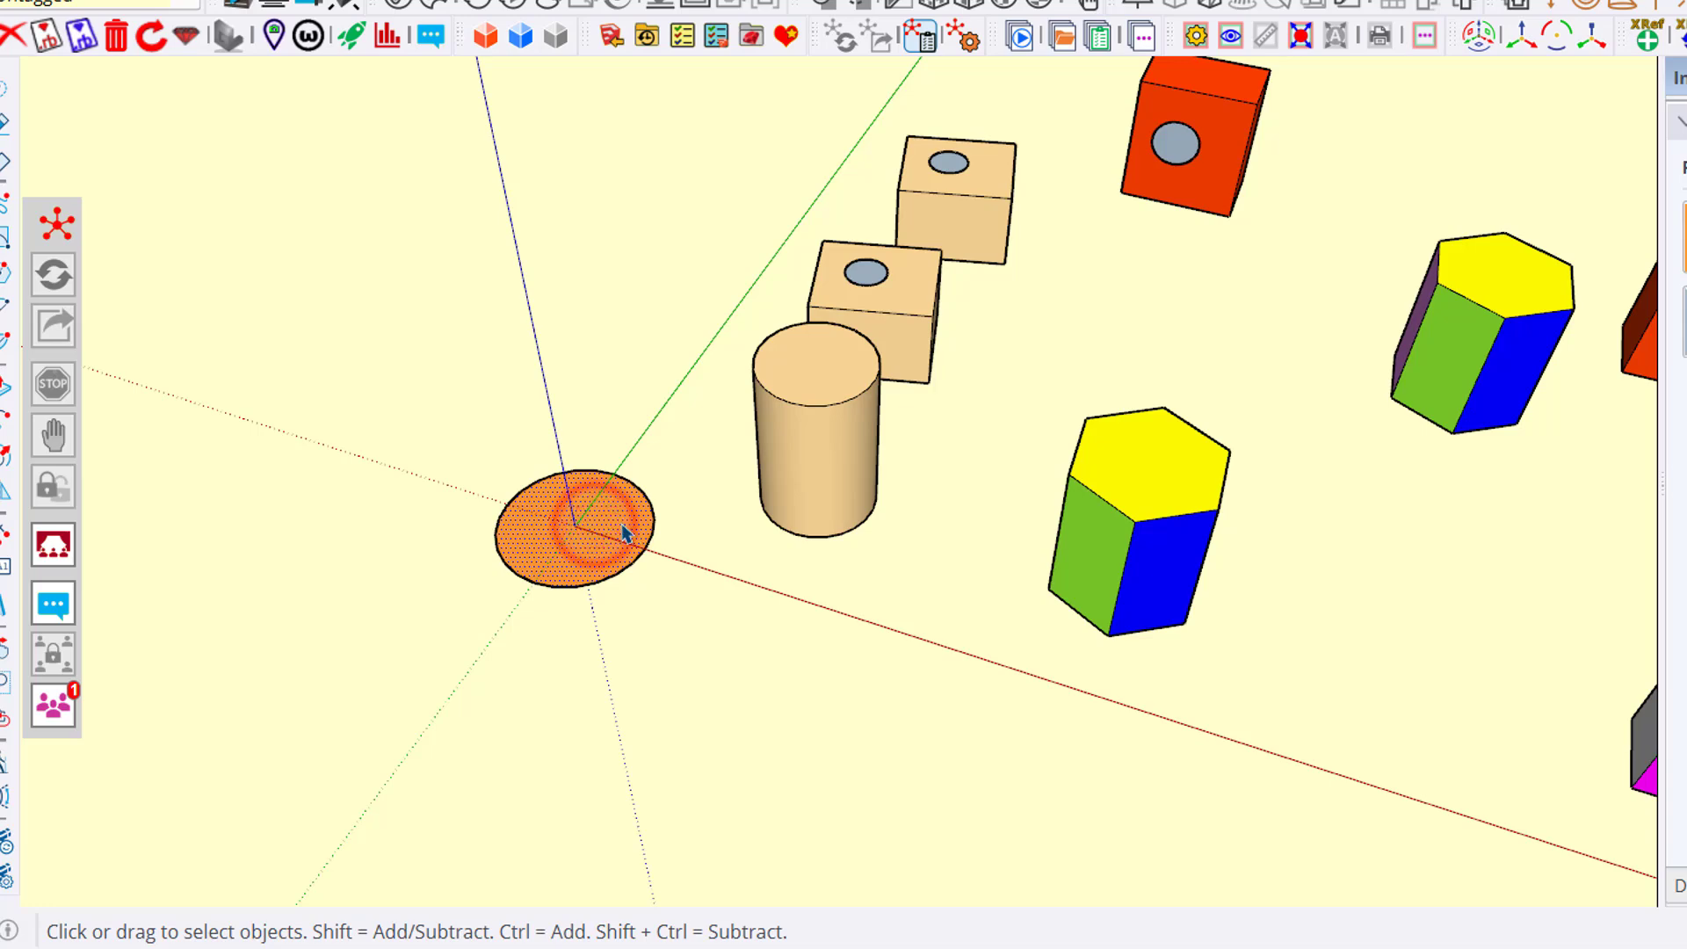
{"action": "scroll", "coordinate": [624, 532], "scroll_direction": "down", "scroll_amount": 3}
{"action": "scroll", "coordinate": [620, 538], "scroll_direction": "up", "scroll_amount": 4}
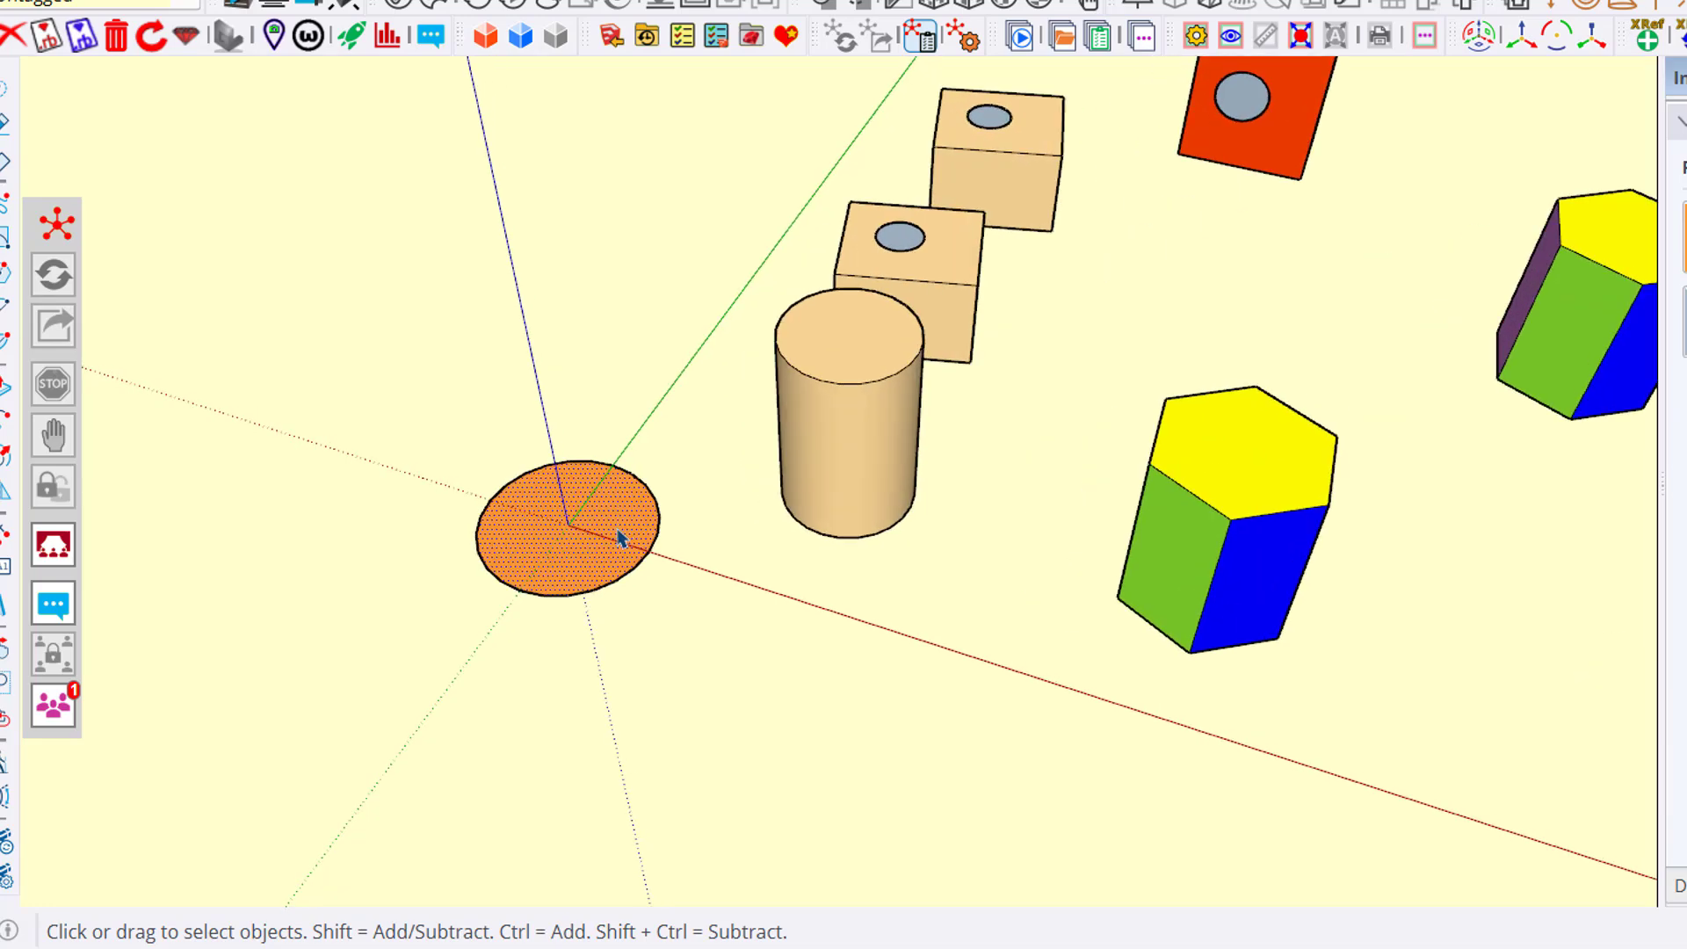
{"action": "mouse_move", "coordinate": [597, 532]}
{"action": "middle_mouse_down"}
{"action": "mouse_move", "coordinate": [565, 539]}
{"action": "mouse_move", "coordinate": [452, 449]}
{"action": "mouse_move", "coordinate": [631, 499]}
{"action": "mouse_move", "coordinate": [572, 544]}
{"action": "middle_mouse_up"}
{"action": "key", "text": "shift+z"}
{"action": "left_click", "coordinate": [583, 555]}
{"action": "left_click", "coordinate": [583, 555]}
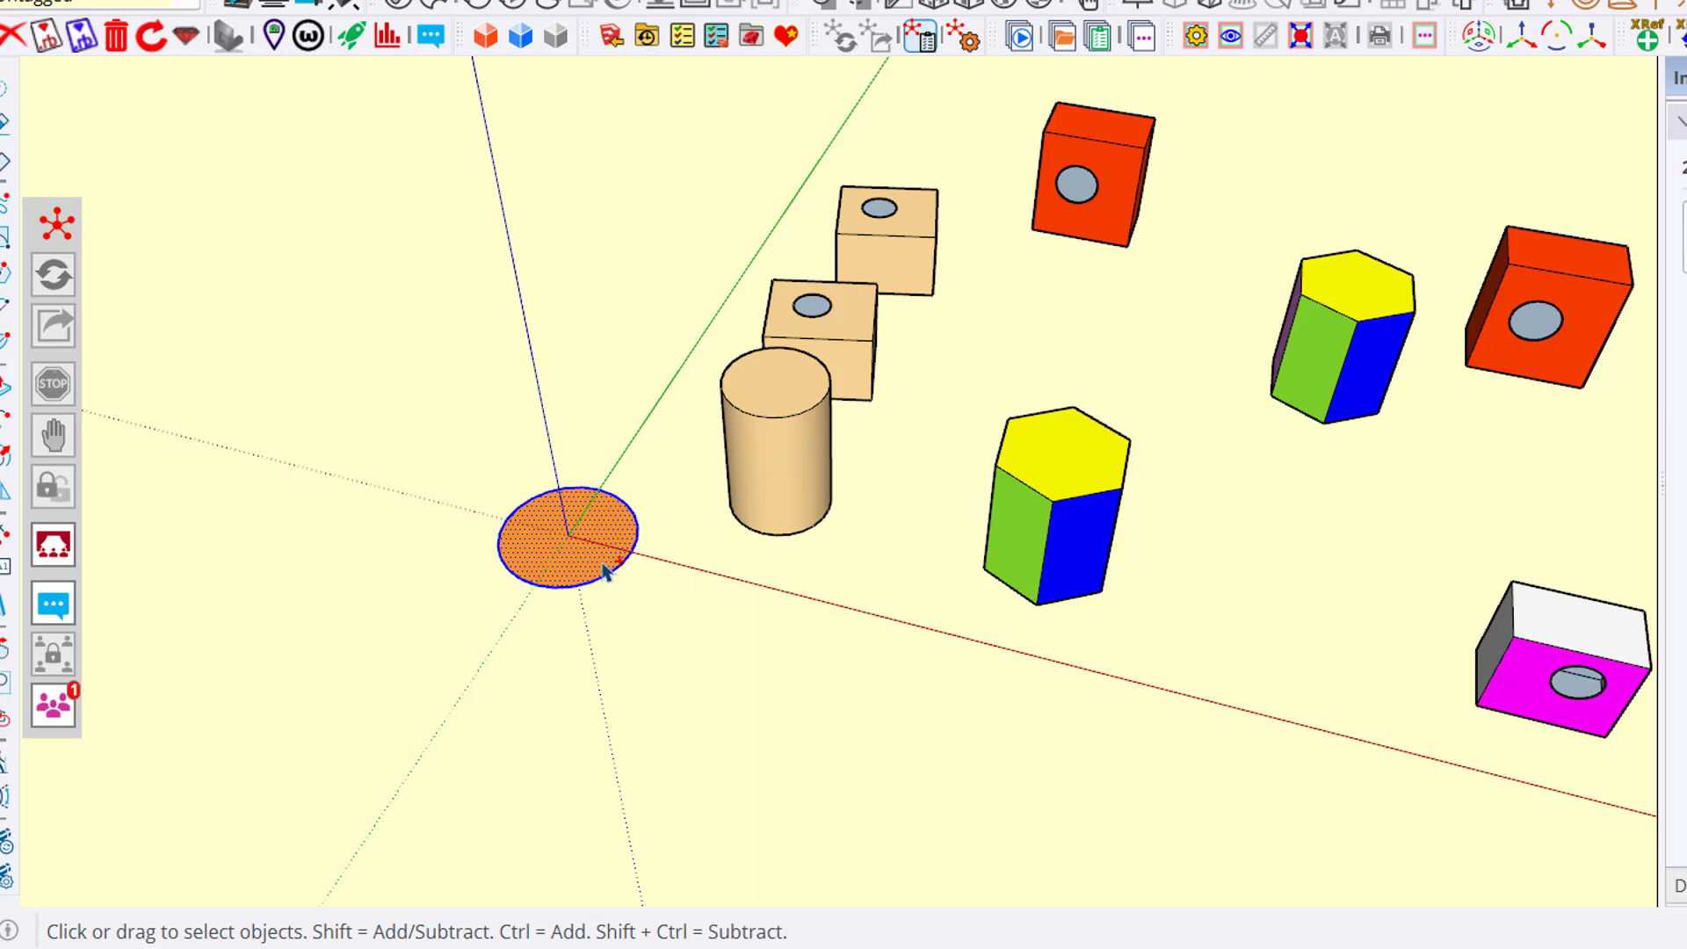
- Copy the orange circle and place the copy beside the original near the red axis
{"action": "key", "text": "ctrl+c"}
{"action": "key", "text": "ctrl+v"}
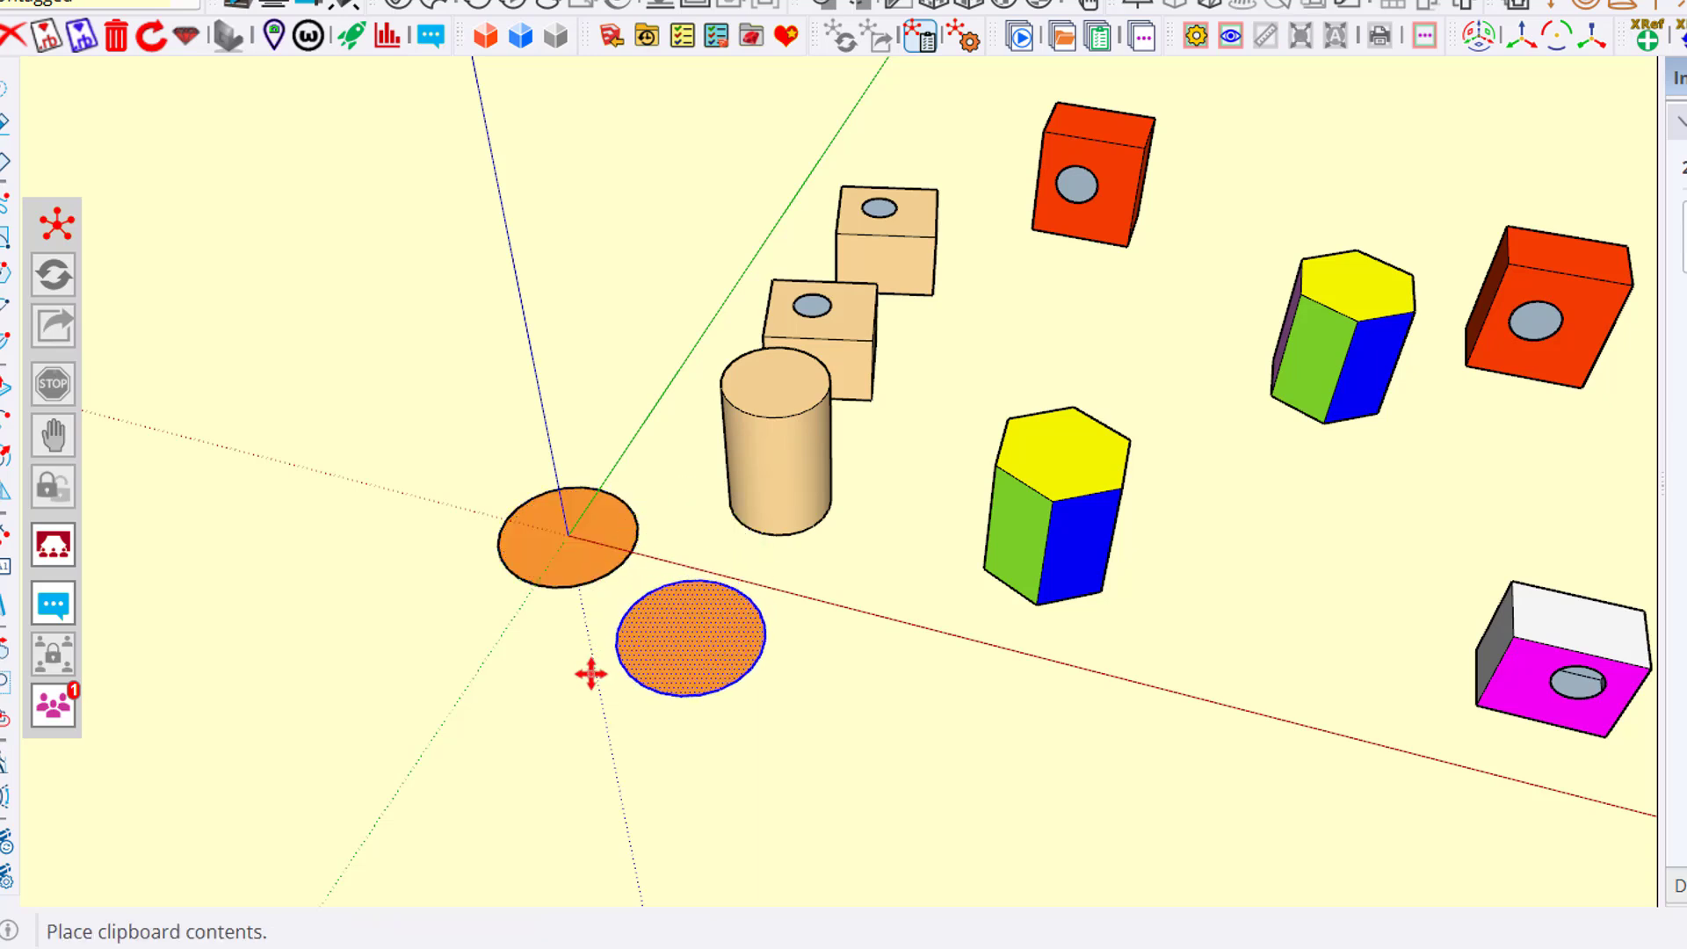
{"action": "left_click", "coordinate": [590, 674]}
{"action": "key", "text": "space"}
{"action": "left_click", "coordinate": [767, 710]}
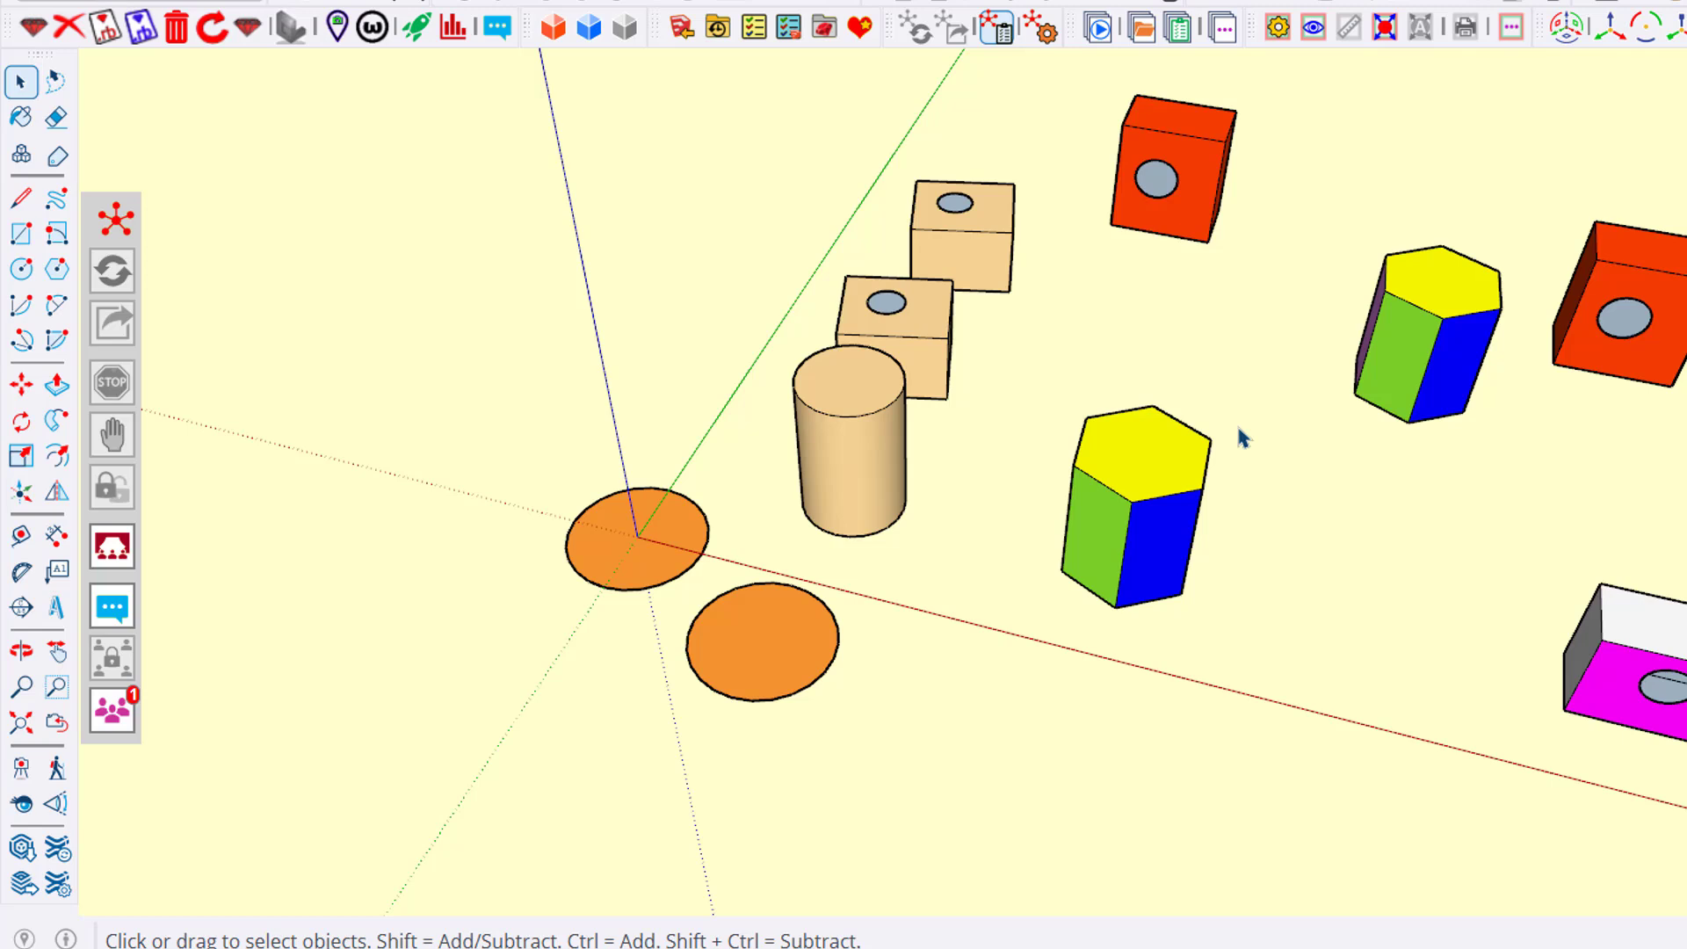
- Inside the front hexagon component, add a construction guide from its top edge
{"action": "left_click", "coordinate": [1128, 477]}
{"action": "double_click", "coordinate": [1127, 477]}
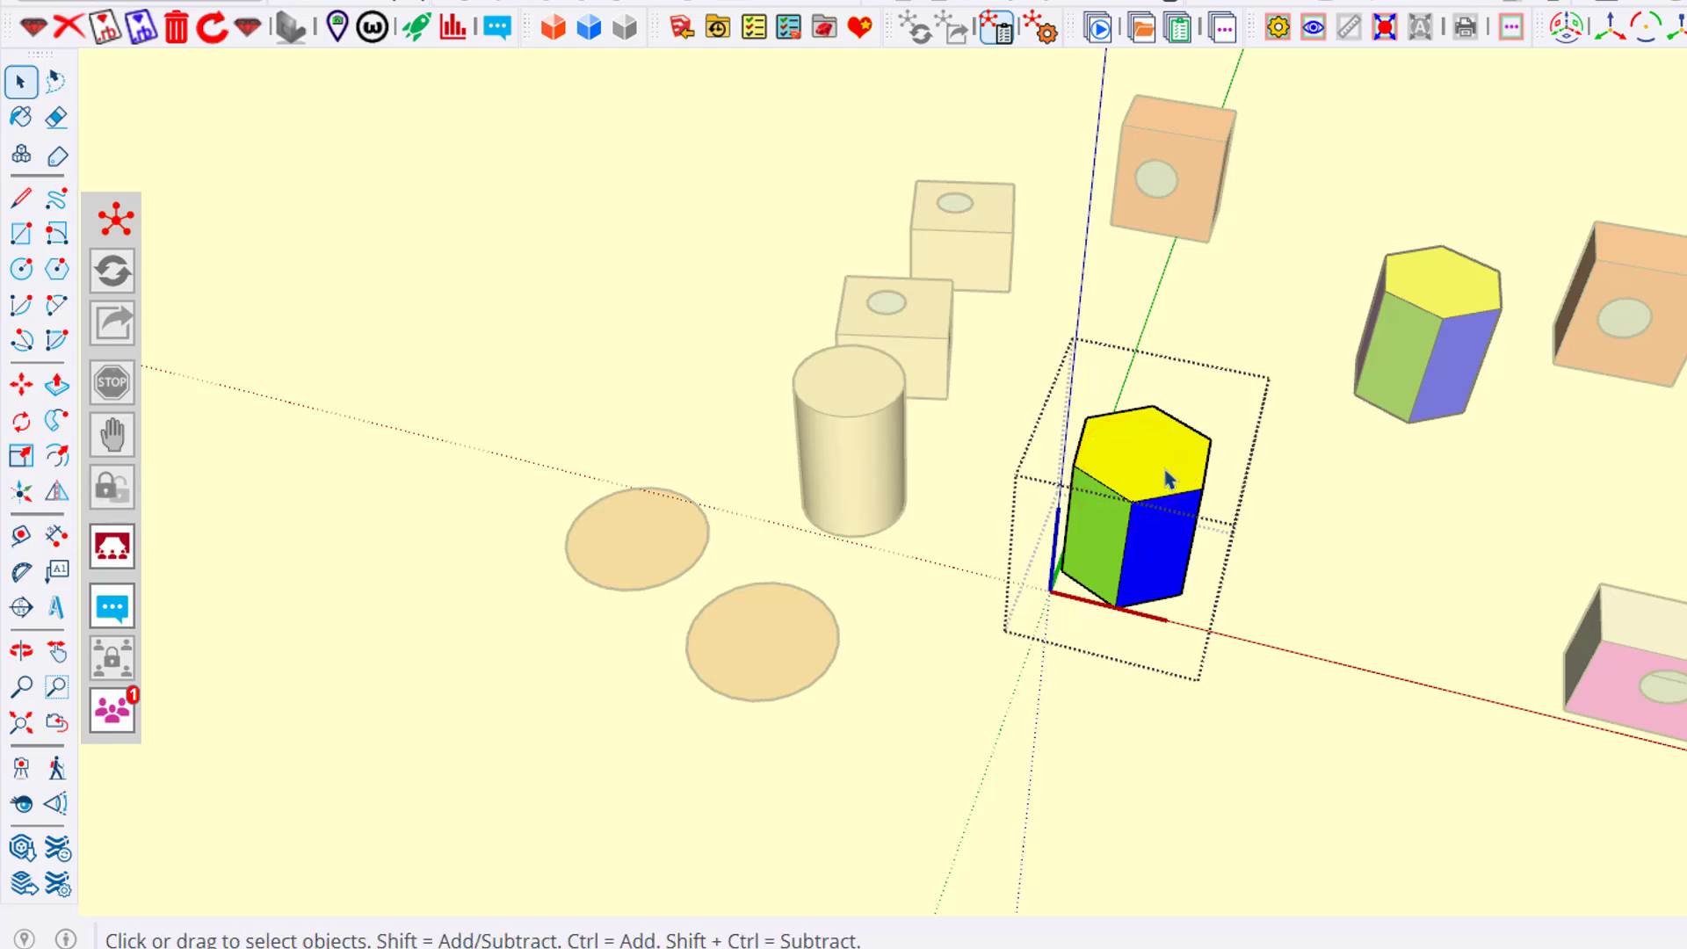
{"action": "key", "text": "t"}
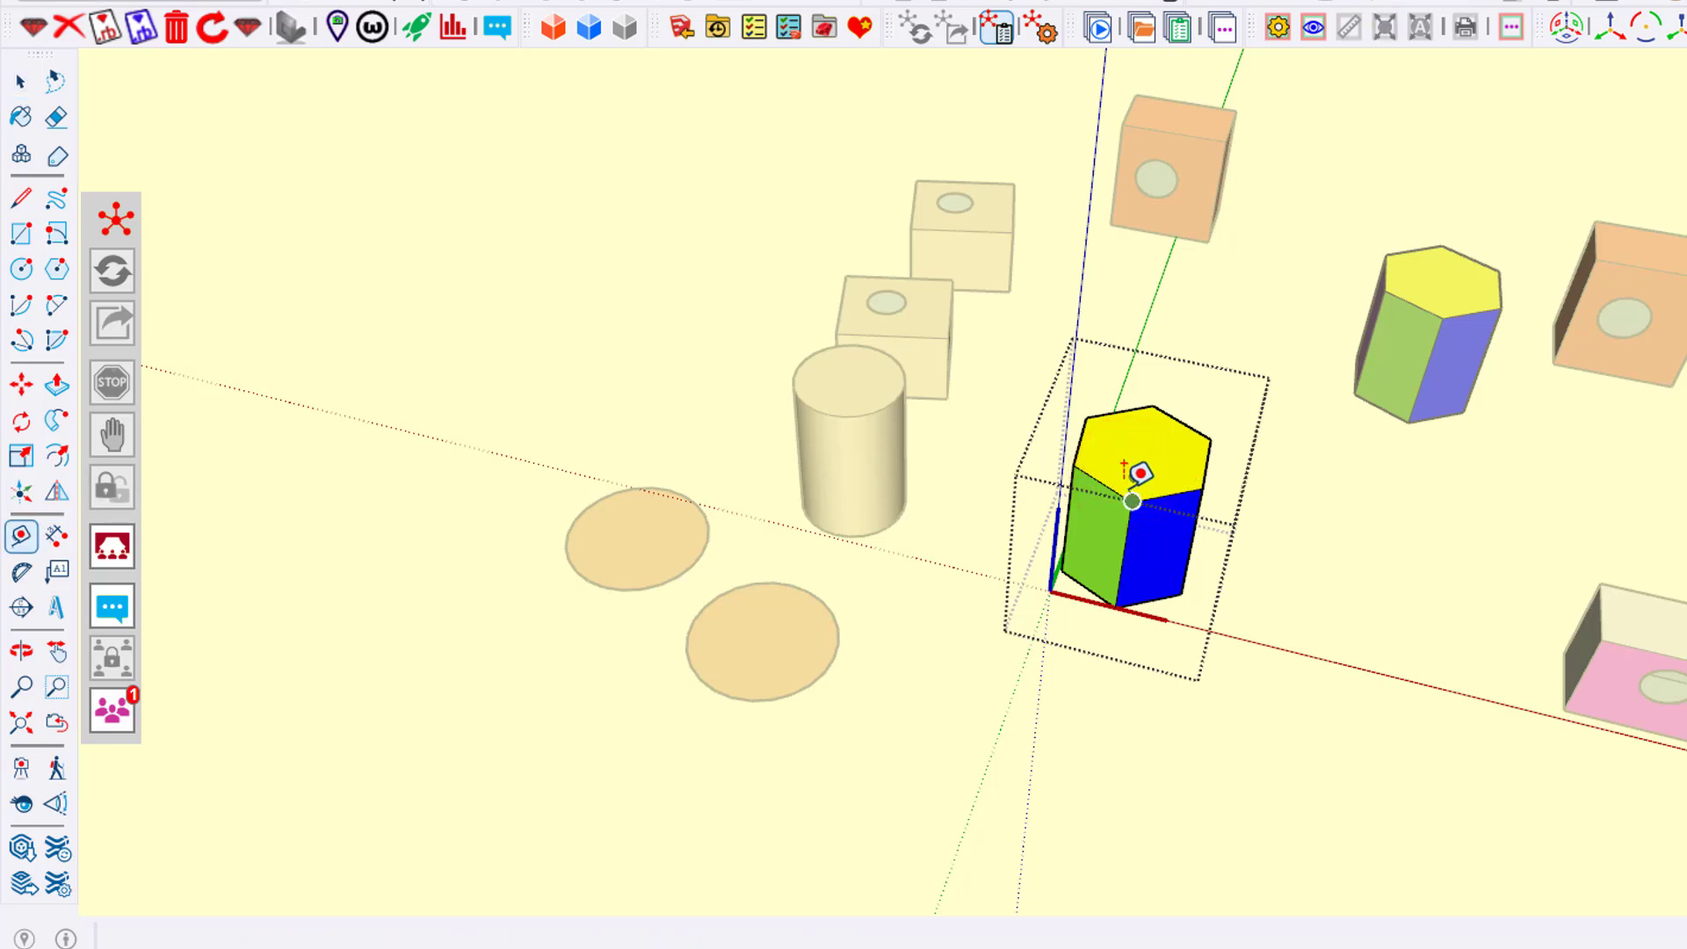
{"action": "left_click", "coordinate": [1116, 489]}
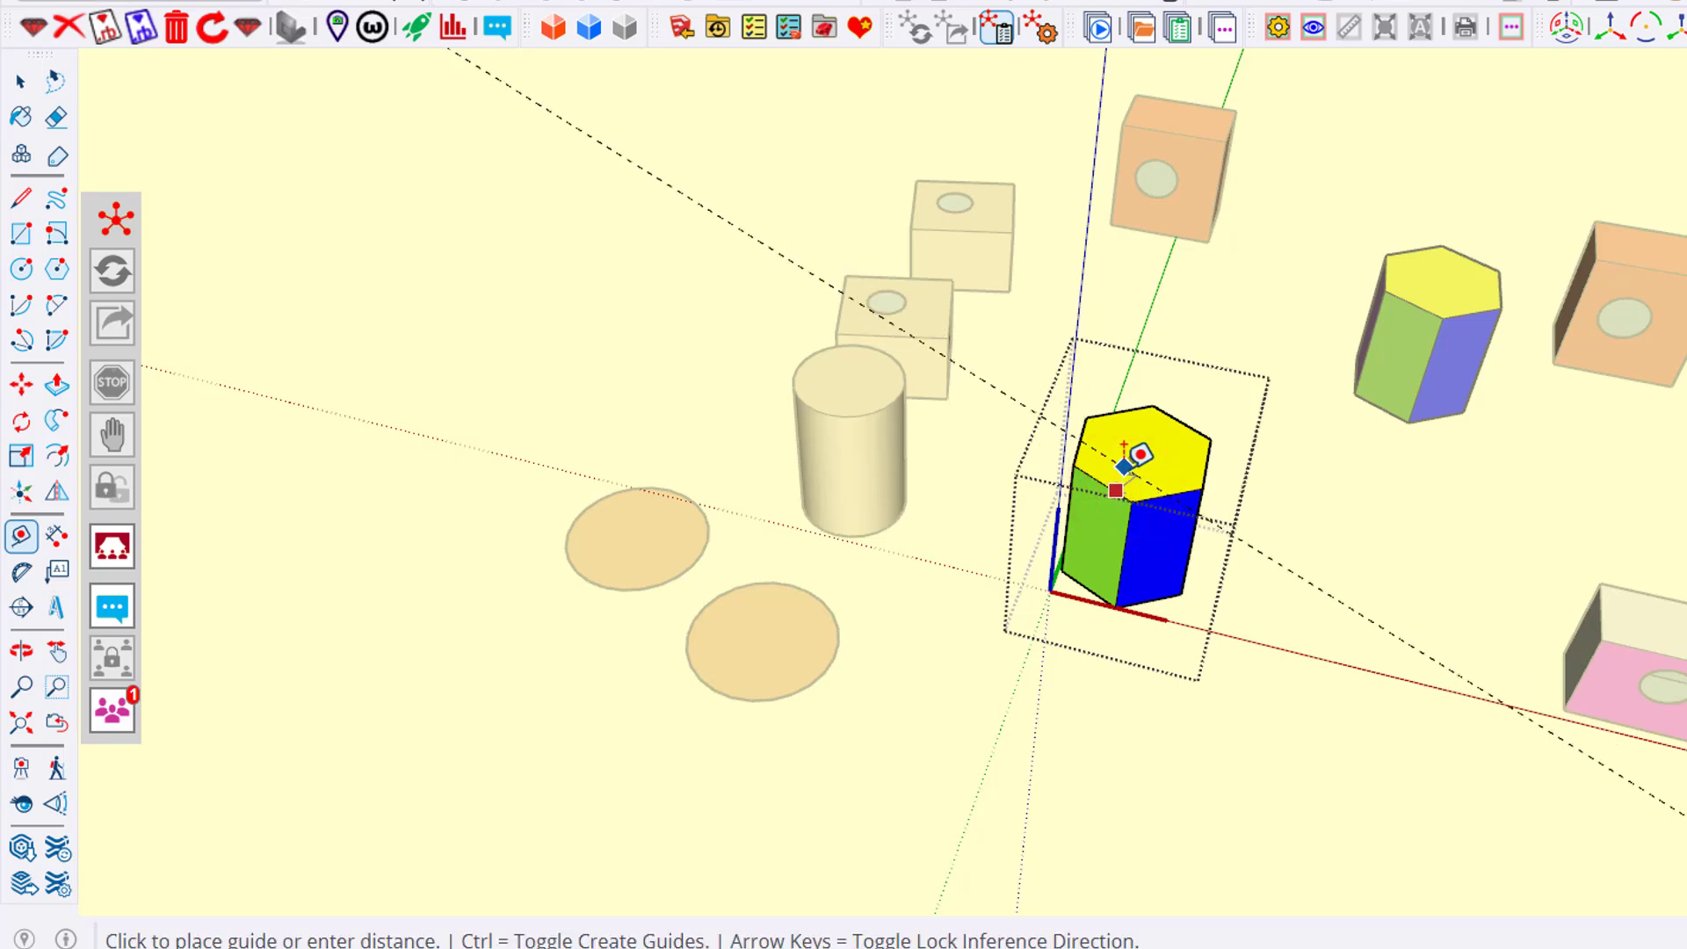
{"action": "left_click", "coordinate": [1124, 446]}
{"action": "key", "text": "space"}
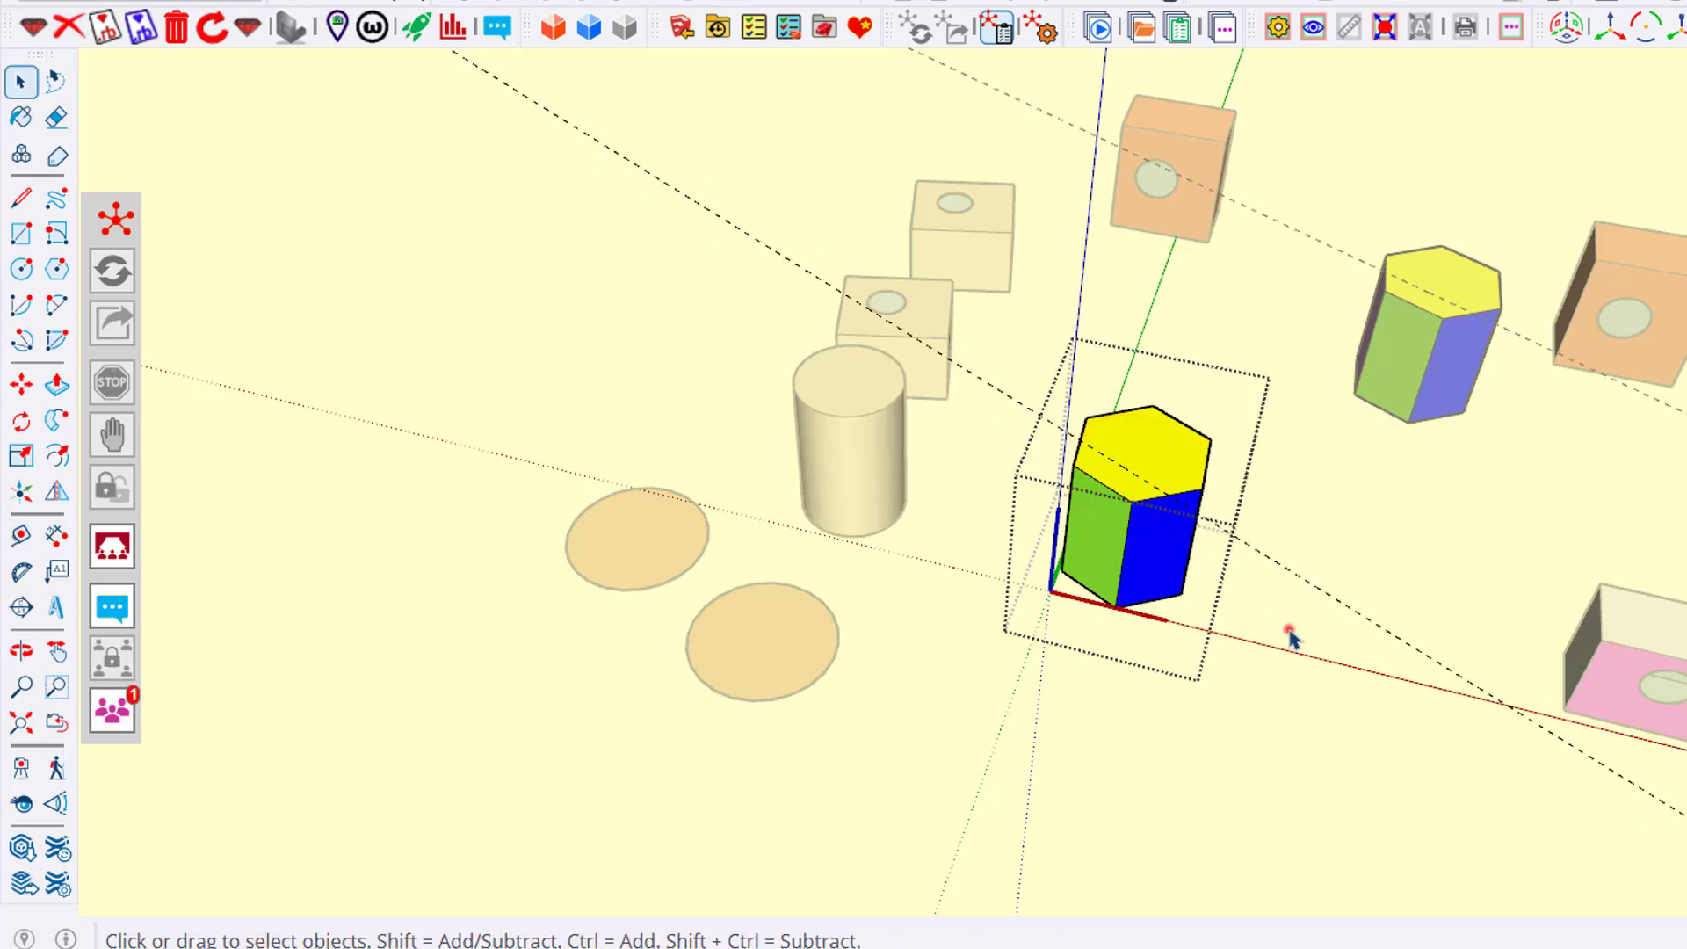
{"action": "left_click", "coordinate": [1289, 632]}
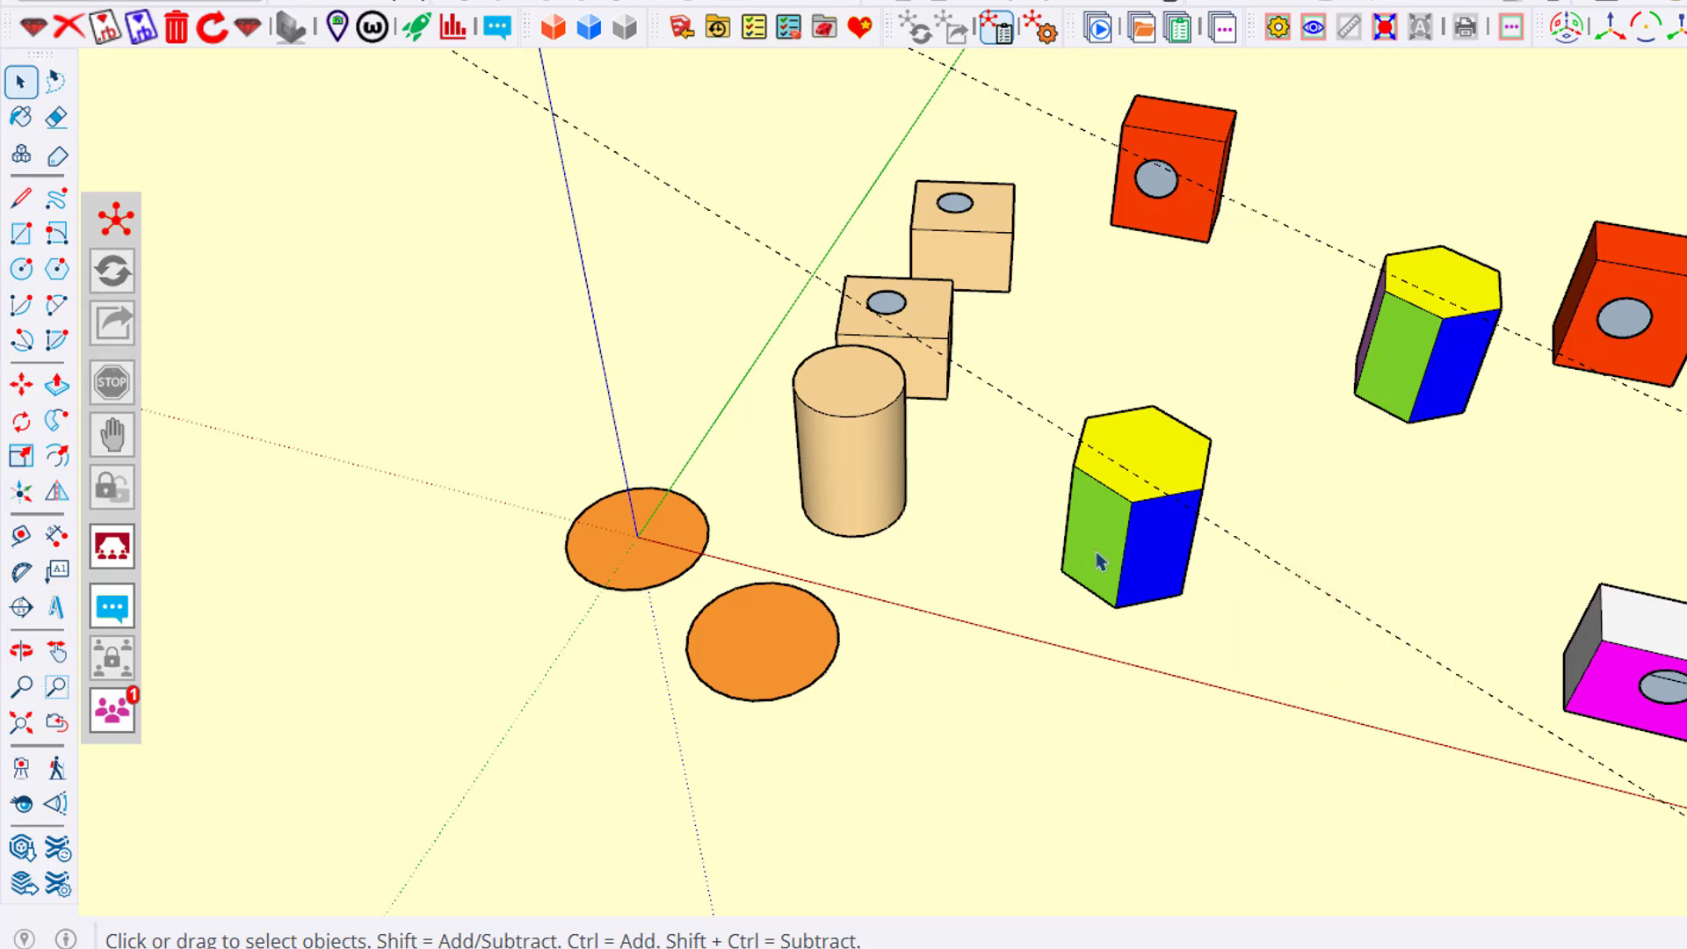
{"action": "key", "text": "b"}
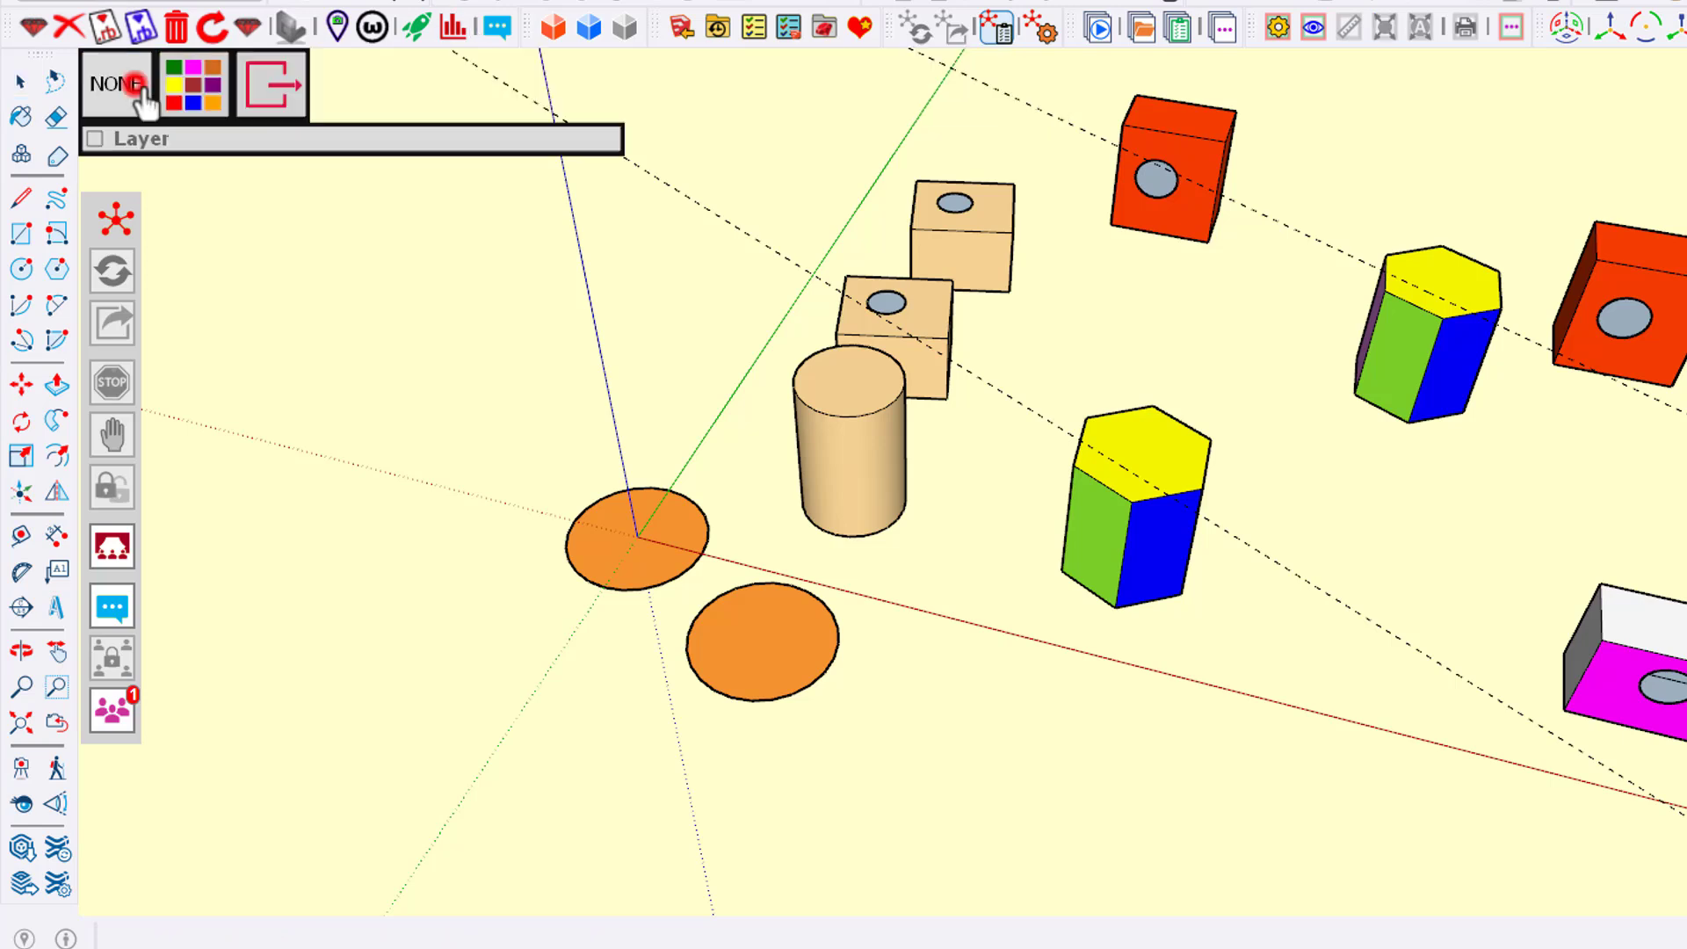
- Paint the hexagon with red Color A04 and publish the change to NiceShapes
{"action": "left_click", "coordinate": [1106, 539]}
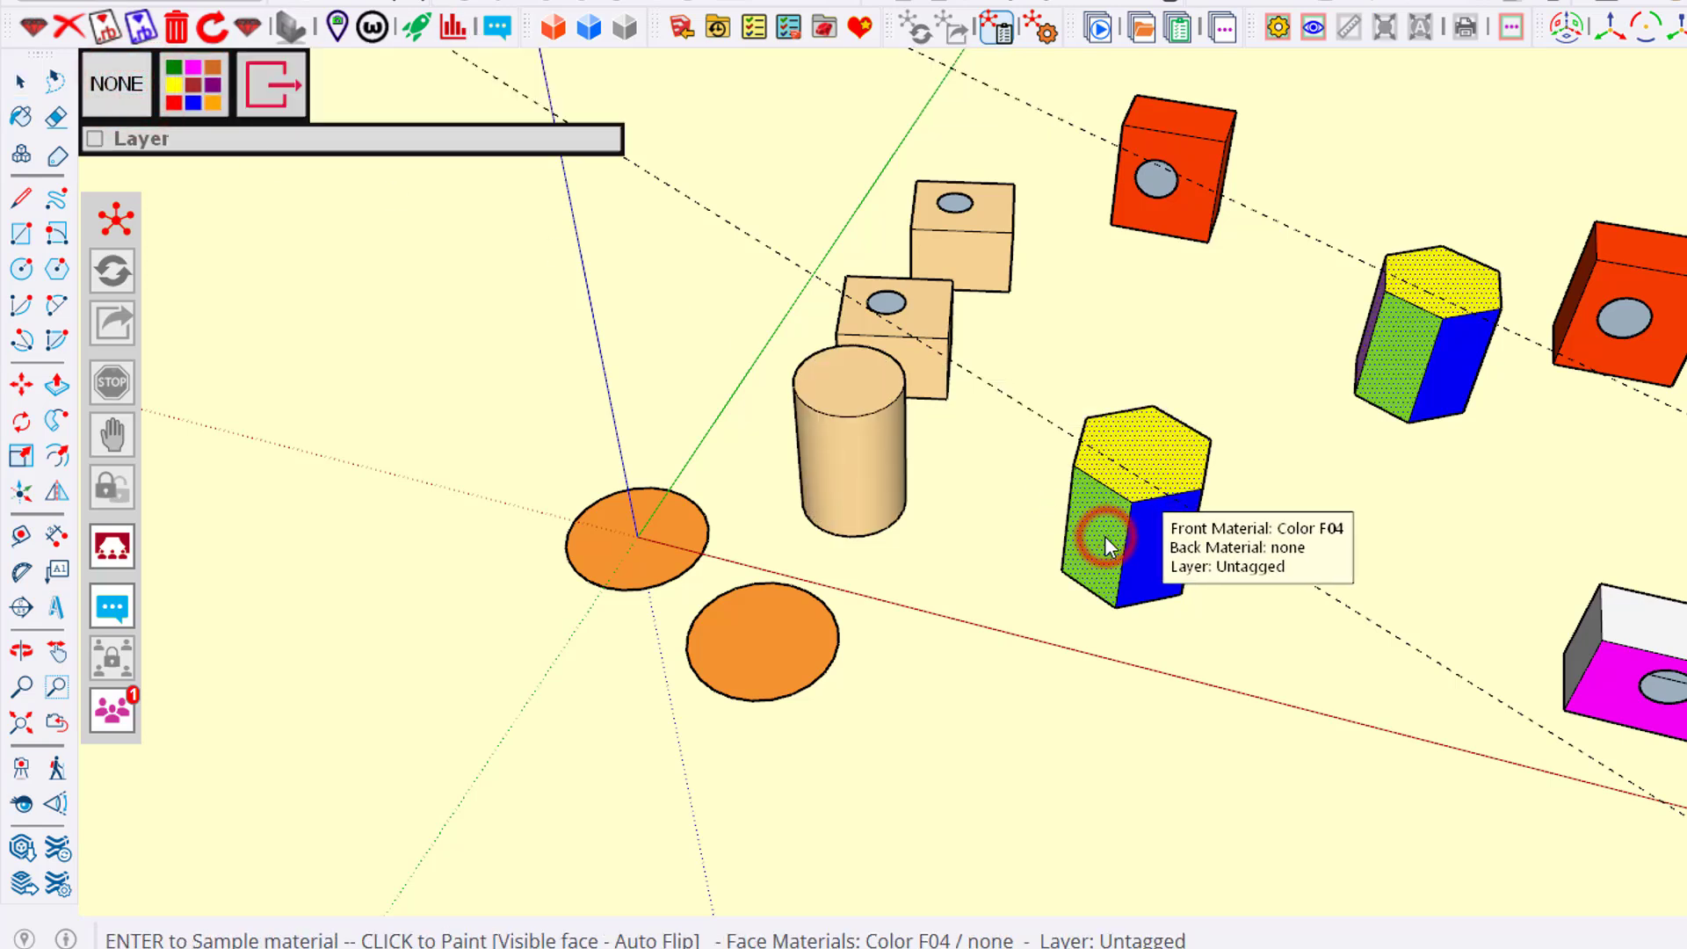
{"action": "left_click", "coordinate": [194, 91]}
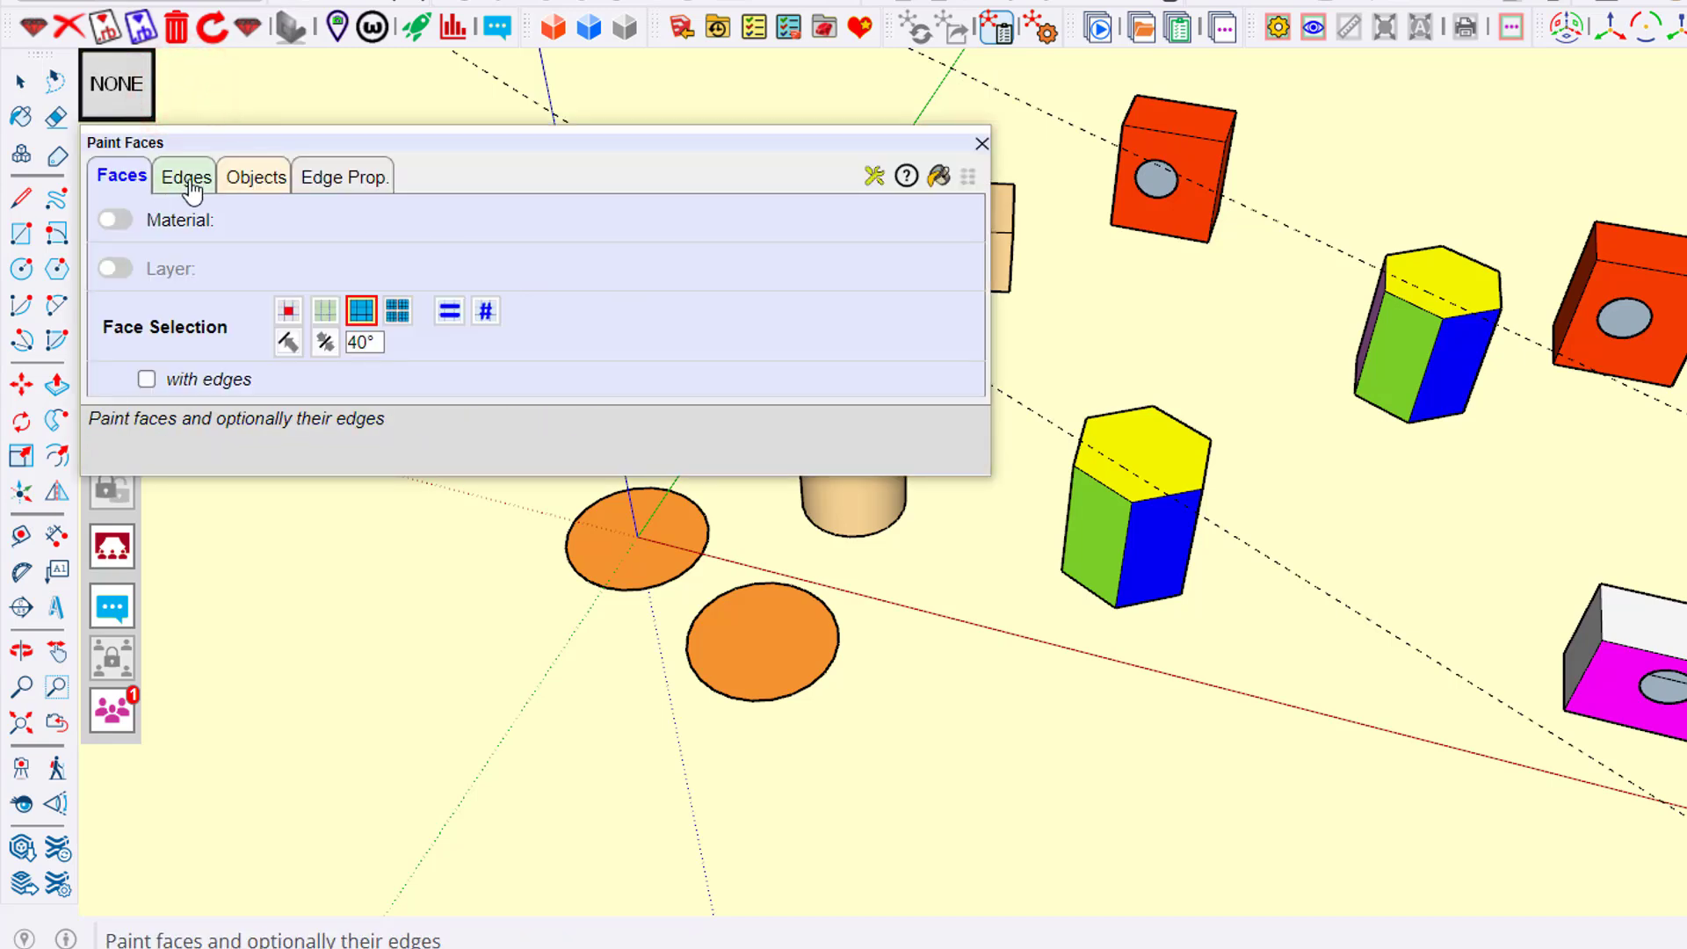
{"action": "left_click", "coordinate": [129, 174]}
{"action": "left_click", "coordinate": [103, 112]}
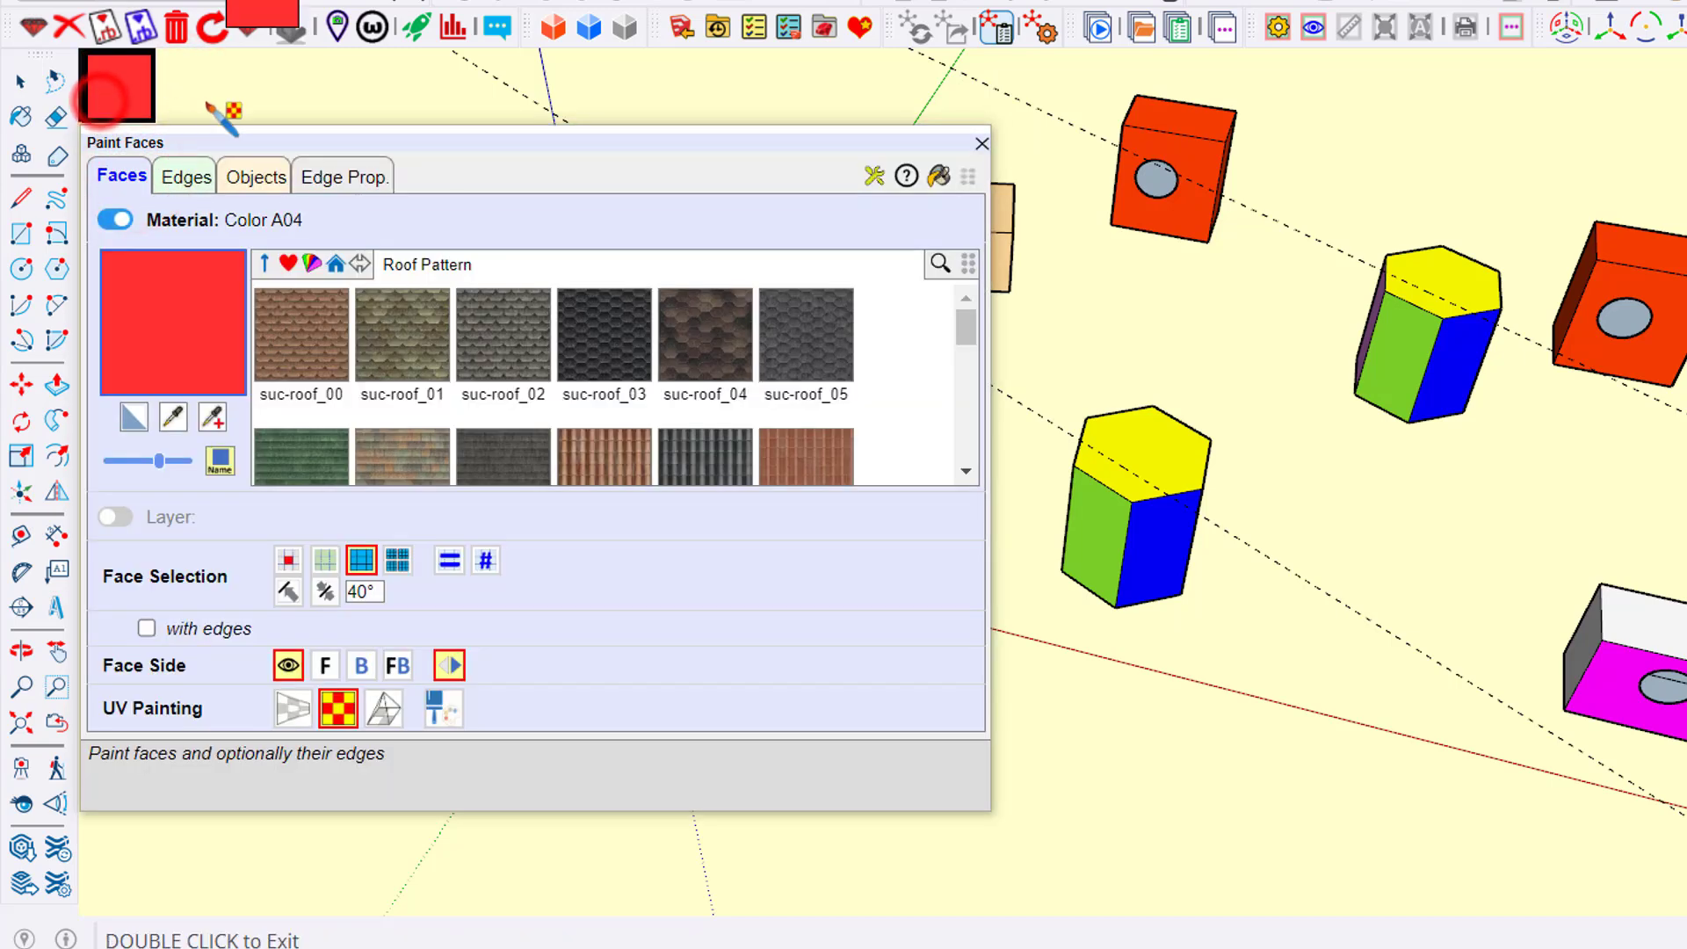
{"action": "left_click", "coordinate": [1083, 511]}
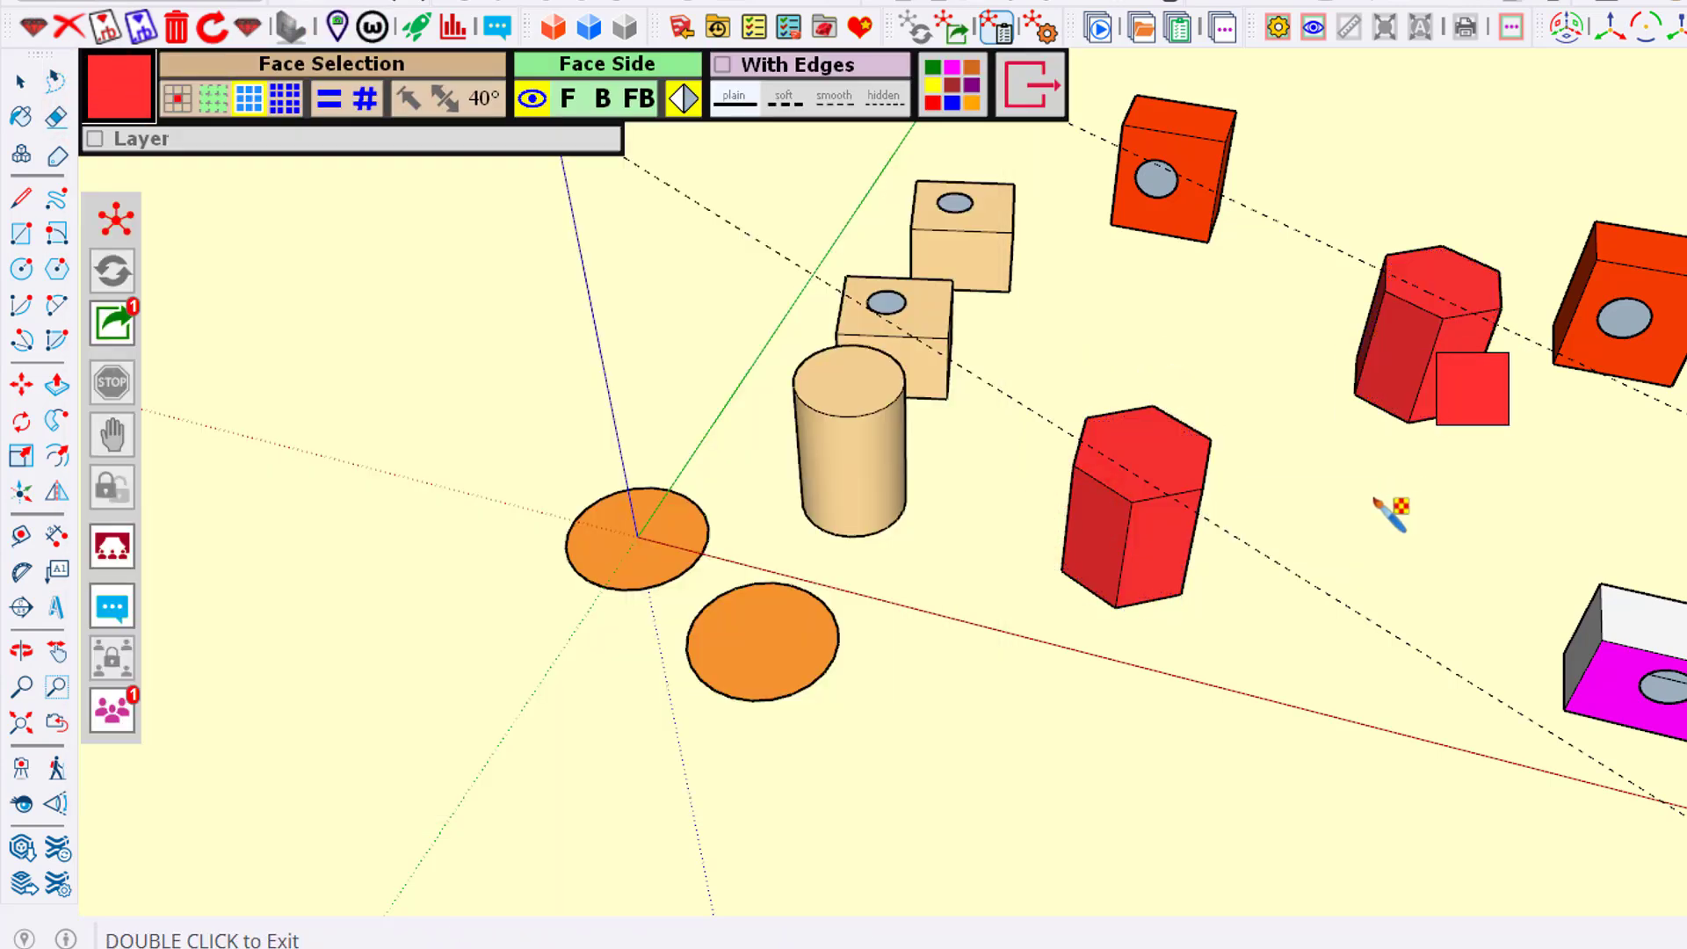
{"action": "left_click", "coordinate": [117, 334]}
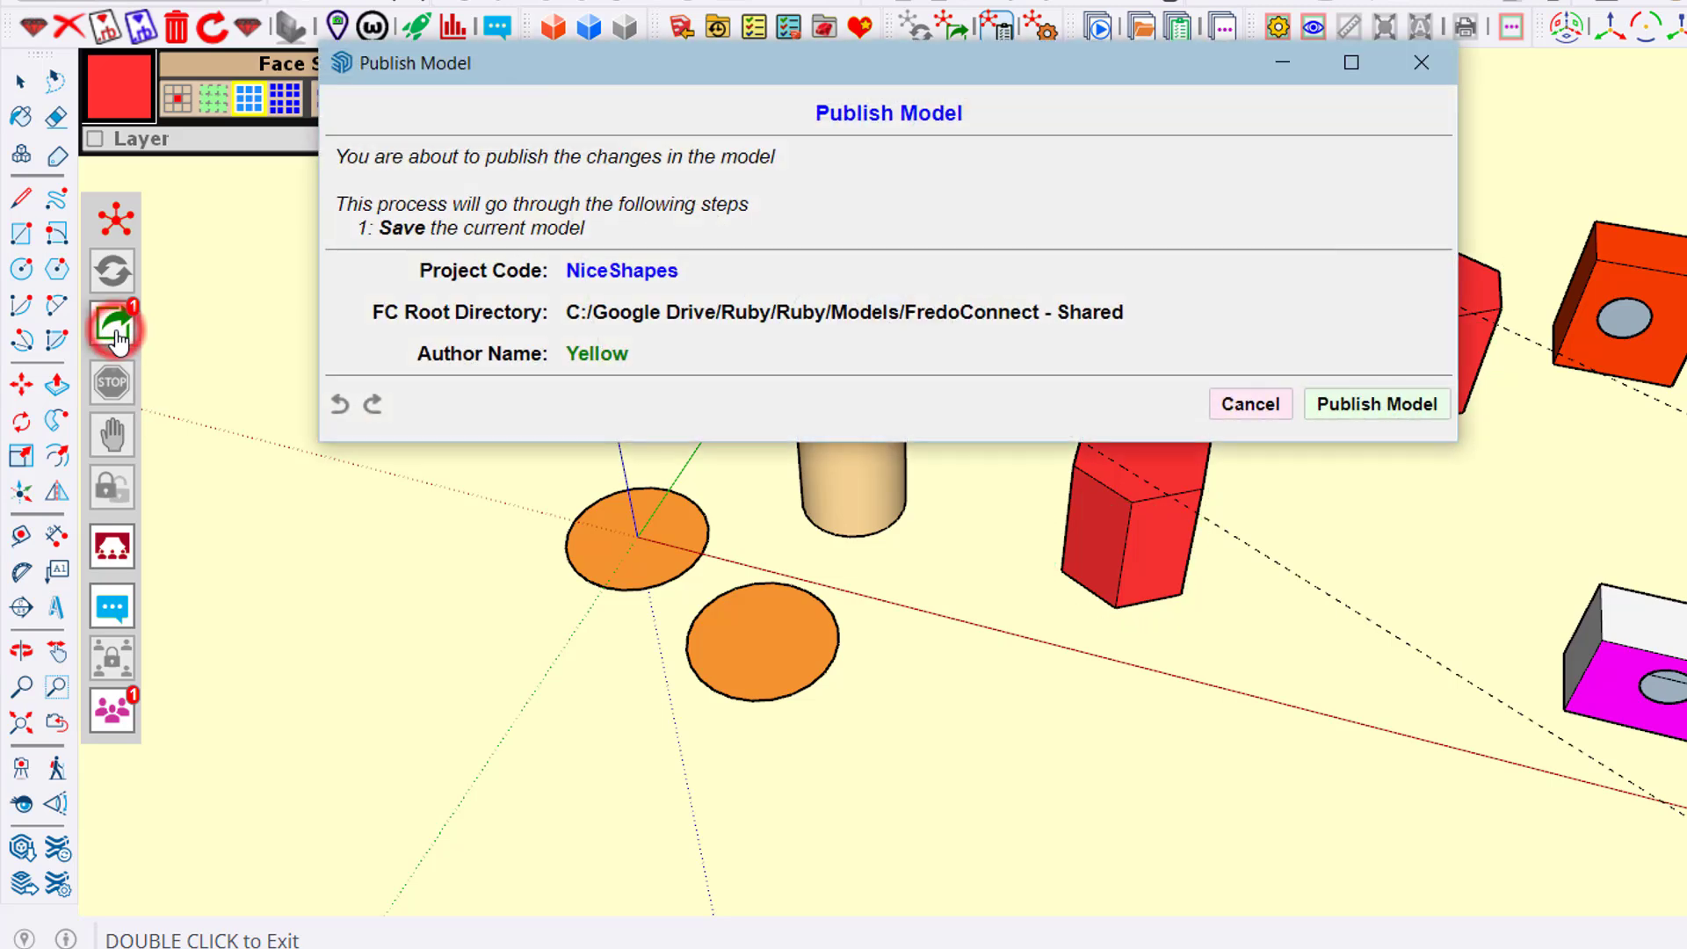
{"action": "left_click", "coordinate": [1354, 408]}
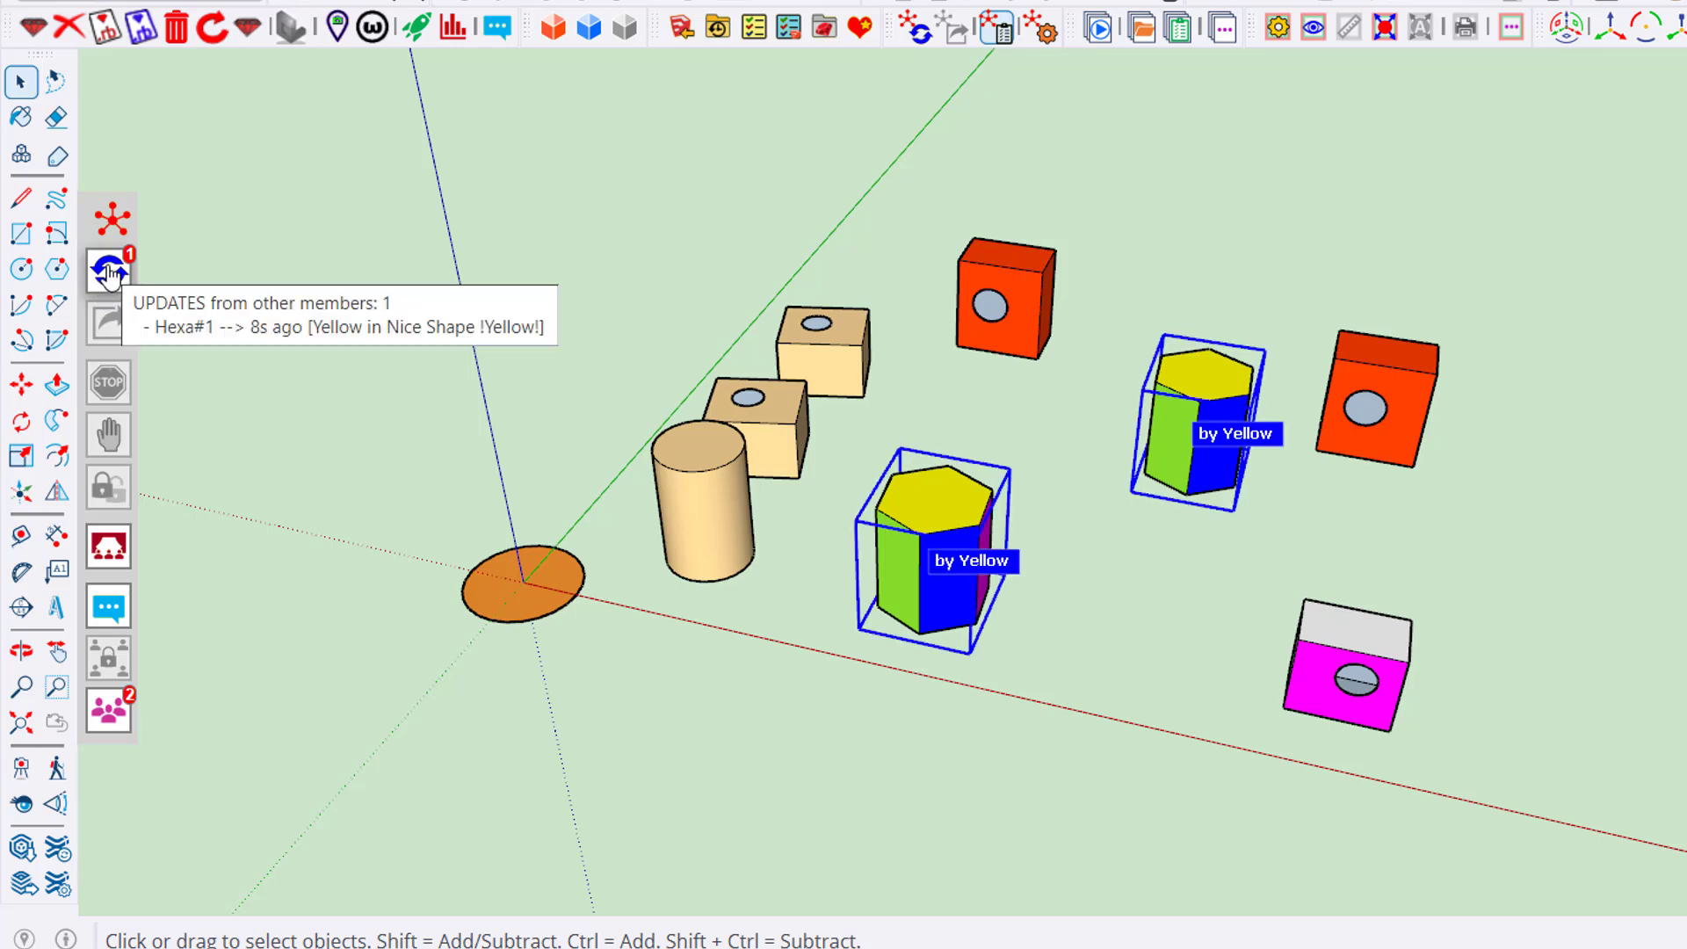
- Apply the Hexa#1 update in Green so both hexagons there turn red
{"action": "left_click", "coordinate": [109, 274]}
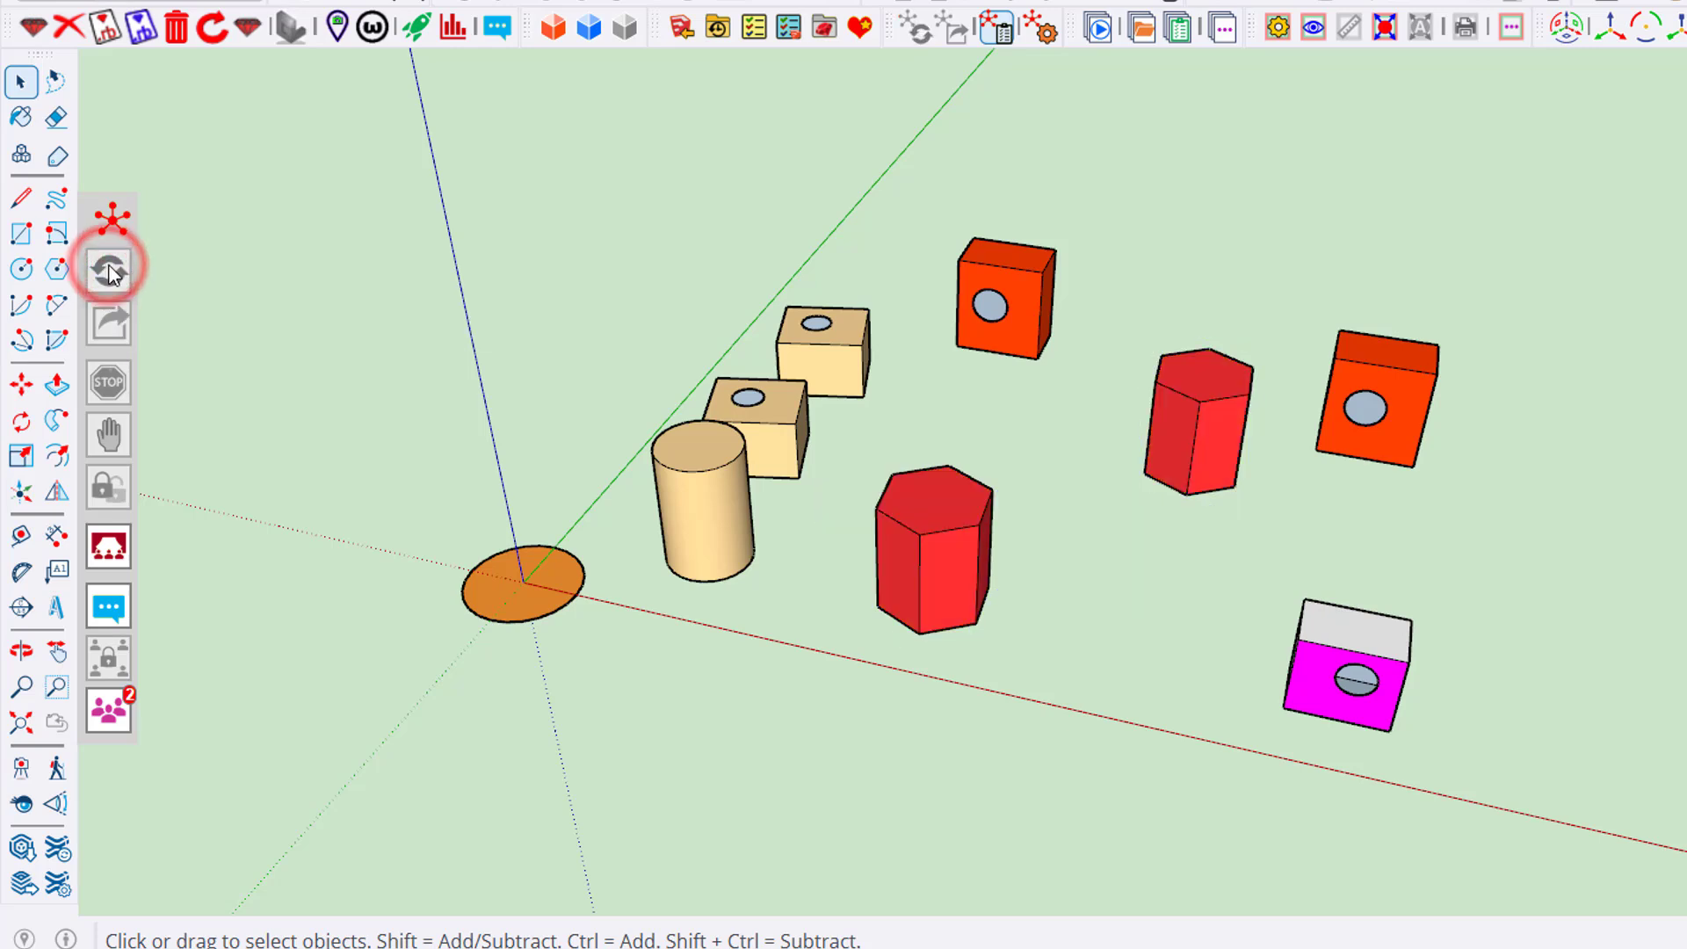